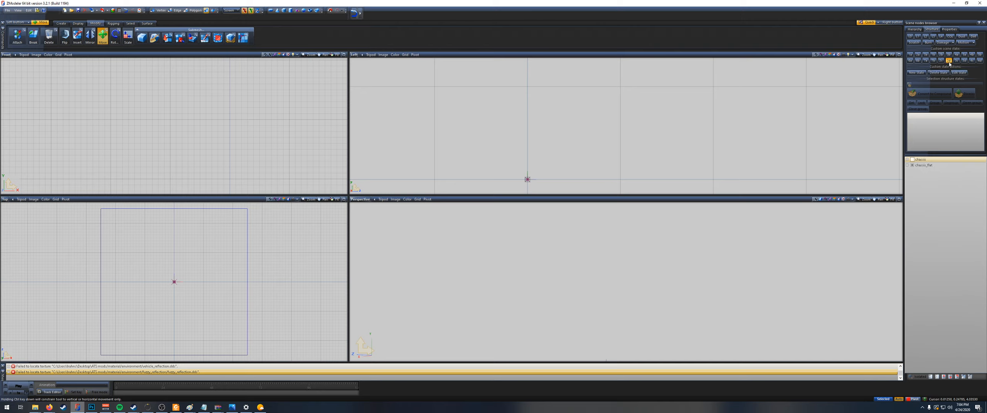
# Step: Switch through the custom scene states to compare the truck chassis variants, including the flatbed version
pyautogui.click(890, 55)
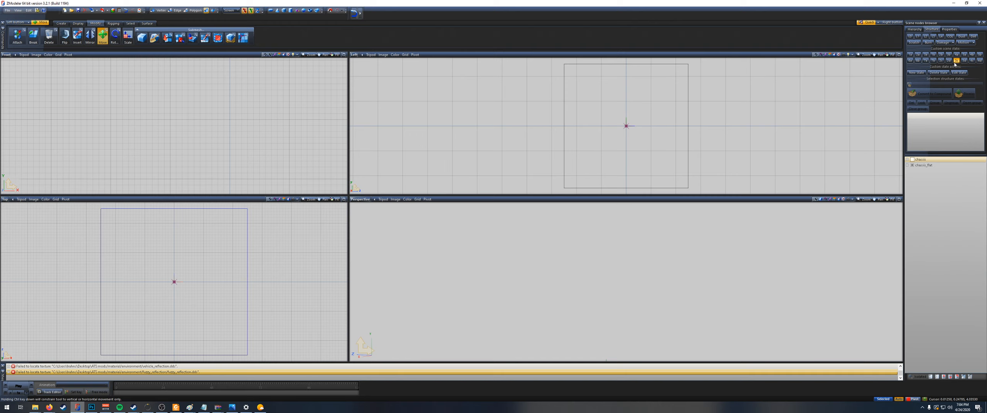
pyautogui.click(956, 54)
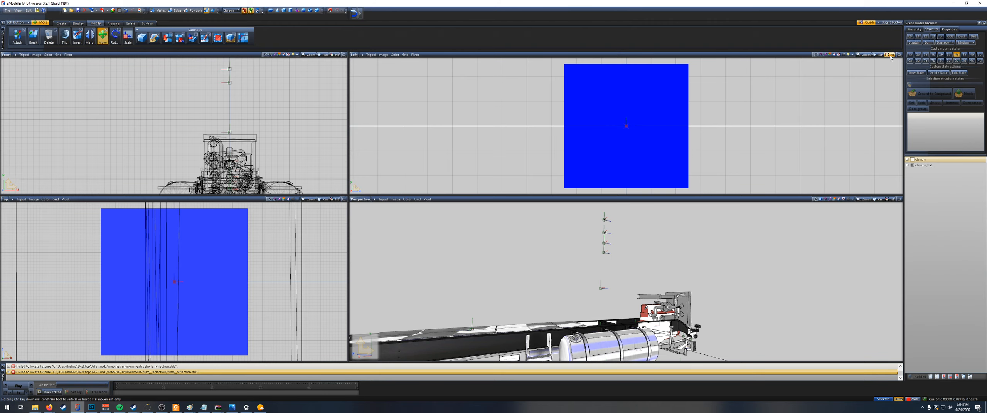
pyautogui.click(888, 55)
pyautogui.click(964, 54)
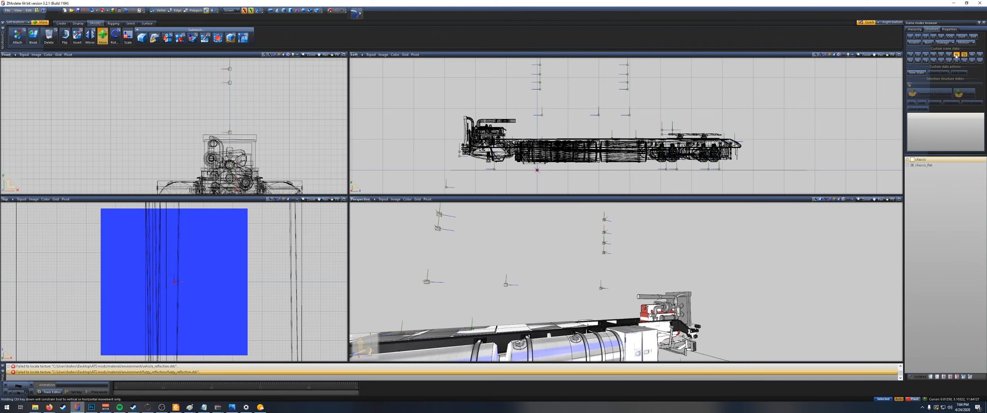
pyautogui.click(957, 56)
pyautogui.click(972, 56)
pyautogui.click(967, 55)
pyautogui.click(971, 55)
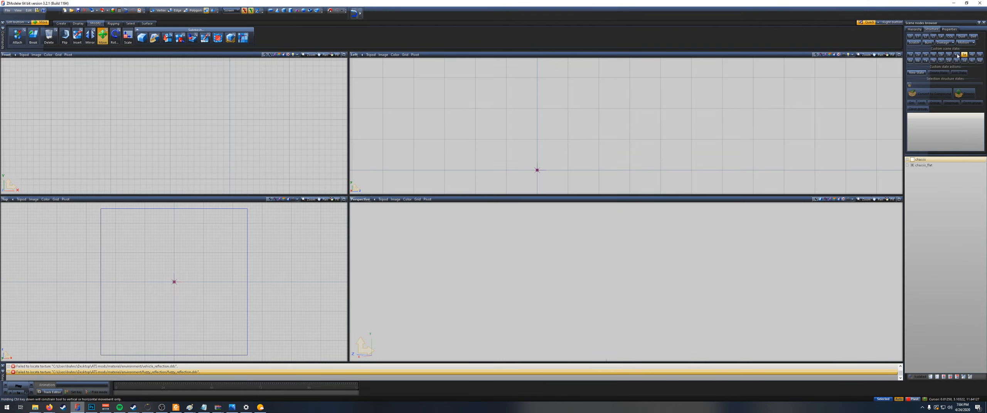
pyautogui.click(949, 55)
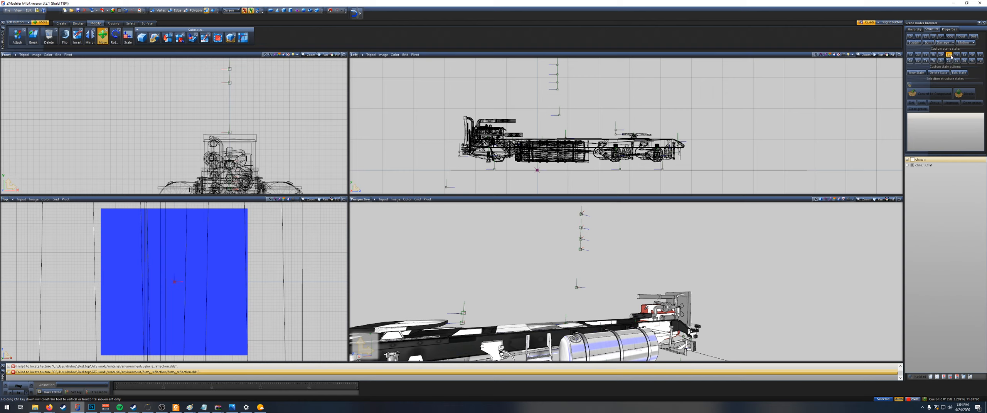
pyautogui.click(949, 56)
pyautogui.click(941, 55)
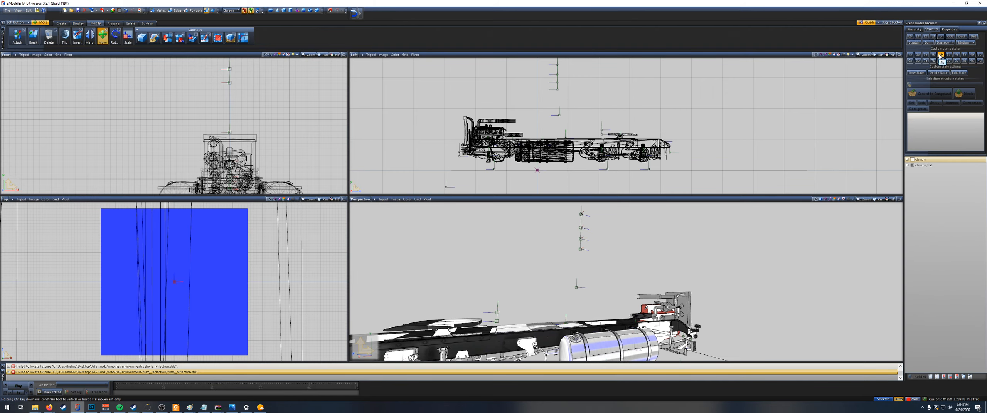
pyautogui.click(940, 55)
pyautogui.click(918, 55)
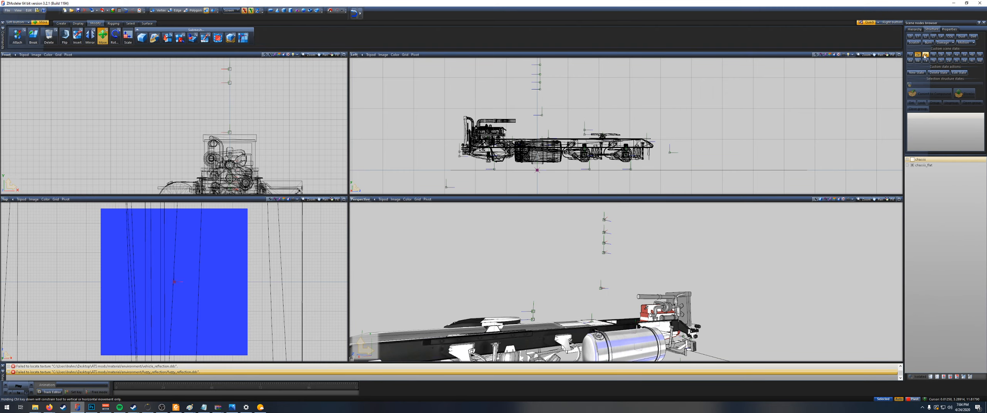
pyautogui.click(926, 56)
pyautogui.click(918, 56)
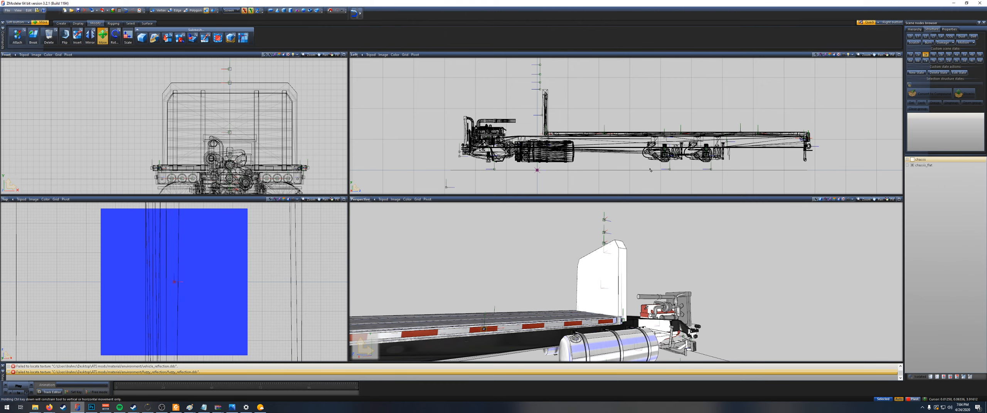
# Step: Show the chassis node, hide chassis_flat and bring the chassis rear into view from the side
pyautogui.click(912, 160)
pyautogui.click(912, 166)
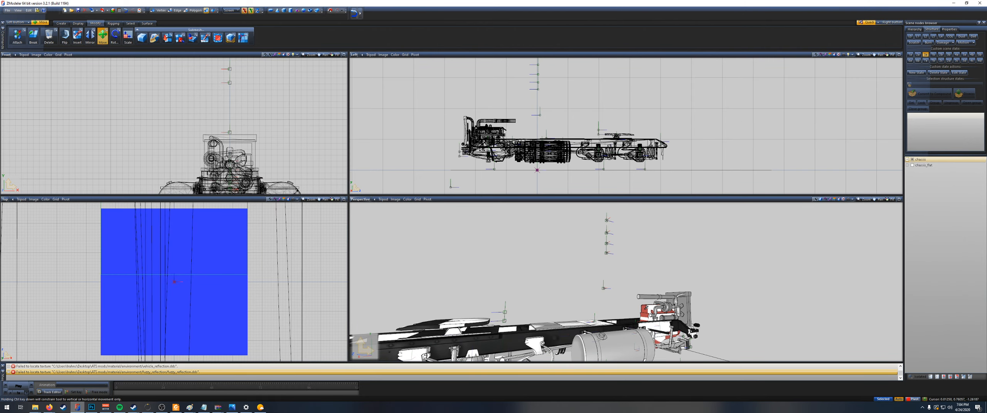
pyautogui.scroll(2, 584, 180)
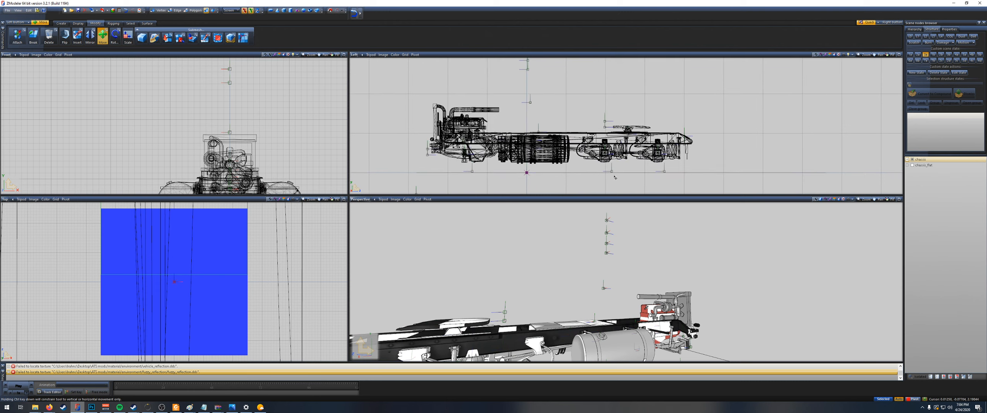
pyautogui.moveTo(780, 177); pyautogui.dragTo(727, 156, button='middle')
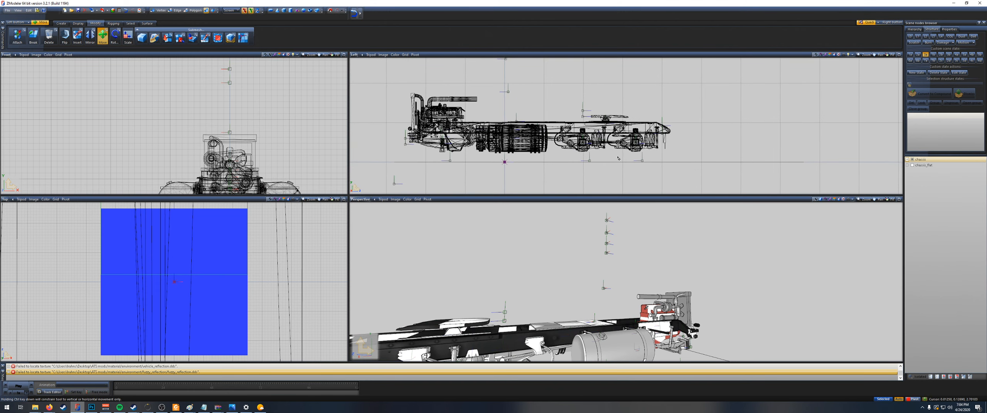
pyautogui.moveTo(705, 178); pyautogui.dragTo(557, 85)
pyautogui.press('space')
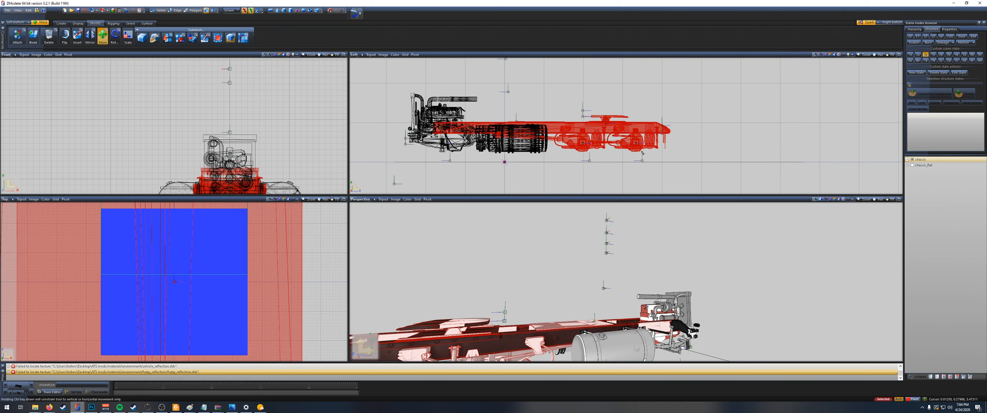
pyautogui.scroll(2, 642, 153)
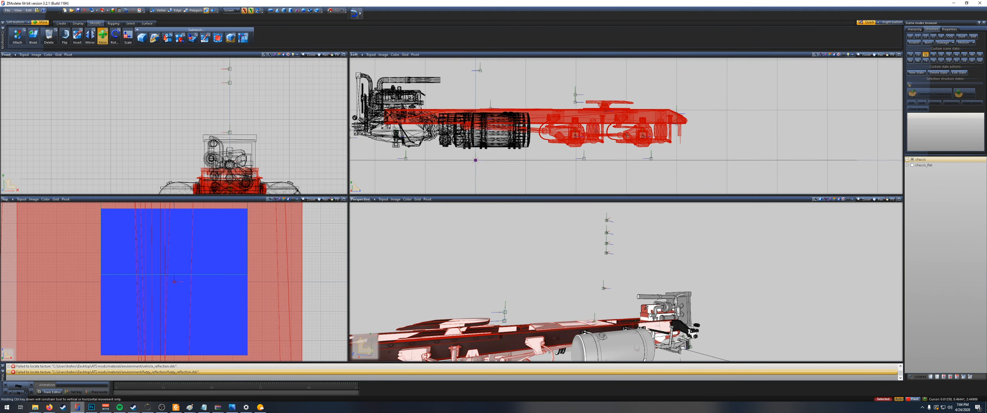
pyautogui.click(578, 105)
pyautogui.click(573, 96)
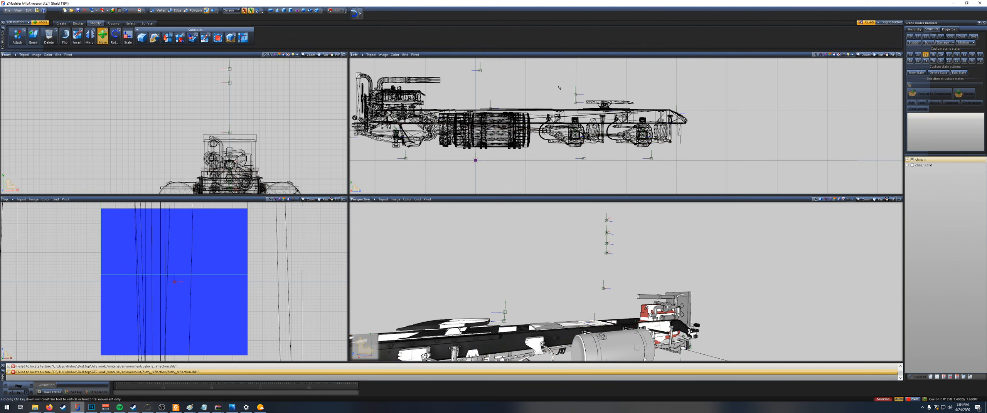
# Step: Examine the dummies near the fifth wheel, the frame and the rear axles from the side
pyautogui.scroll(3, 578, 98)
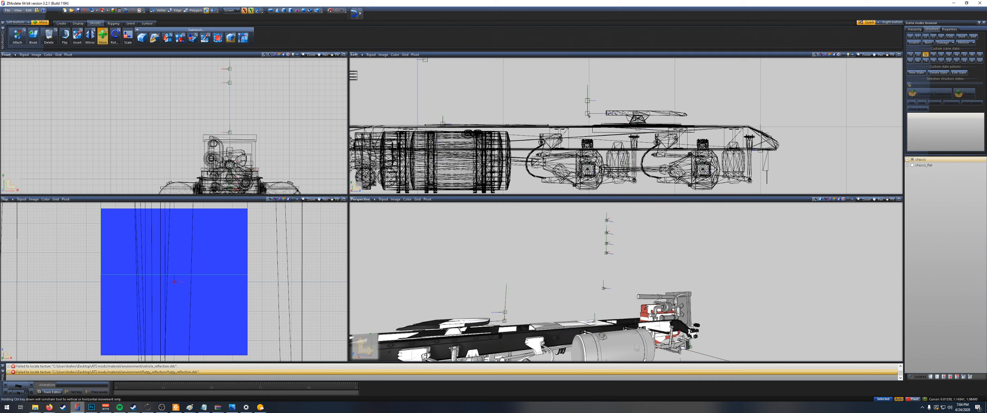
pyautogui.scroll(3, 588, 114)
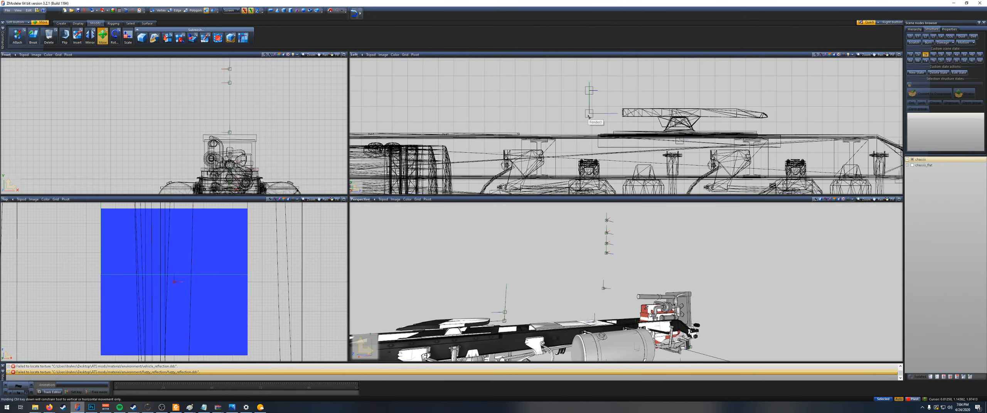
pyautogui.scroll(-4, 593, 119)
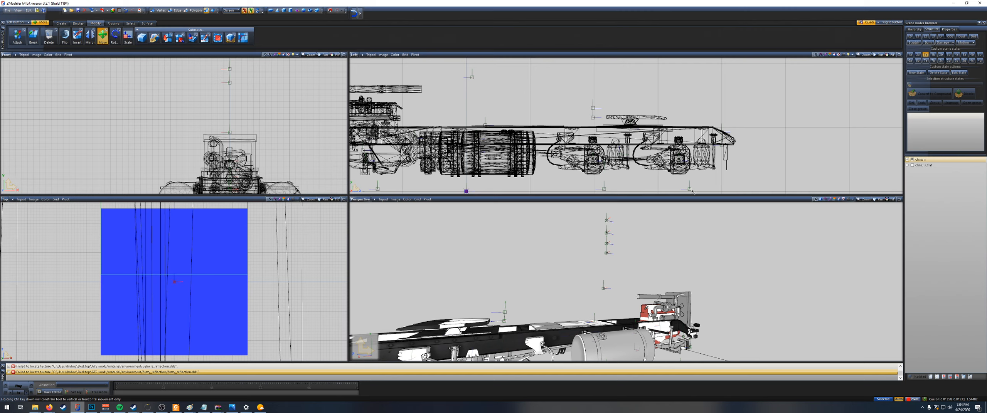
pyautogui.moveTo(694, 184); pyautogui.dragTo(677, 165, button='middle')
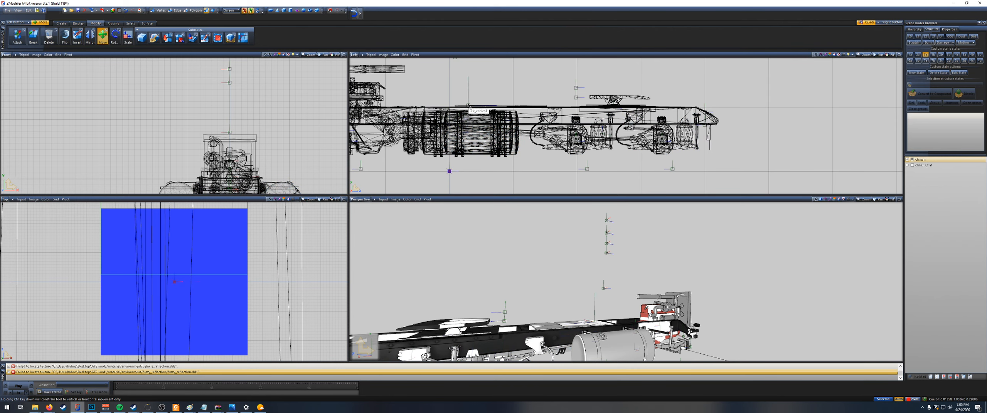
pyautogui.scroll(-2, 468, 105)
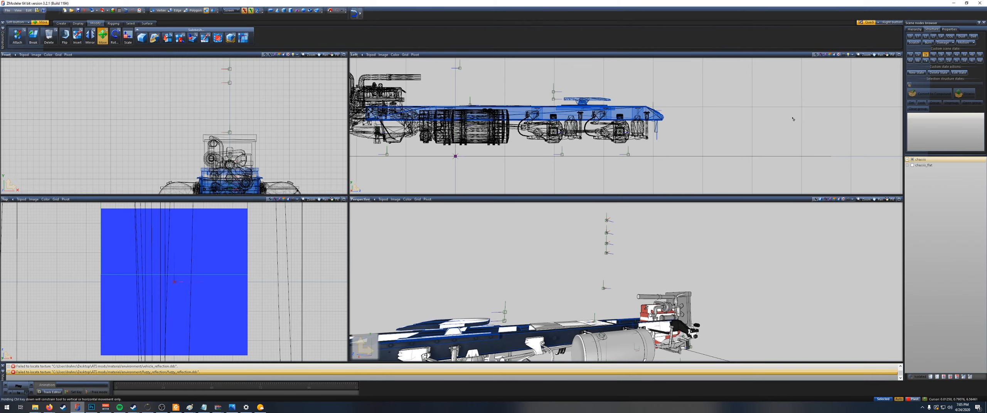
pyautogui.scroll(5, 665, 123)
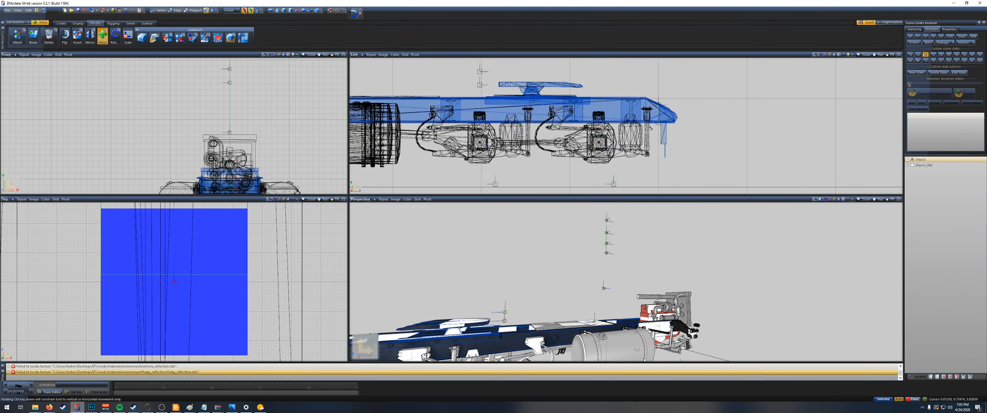
pyautogui.scroll(-2, 643, 128)
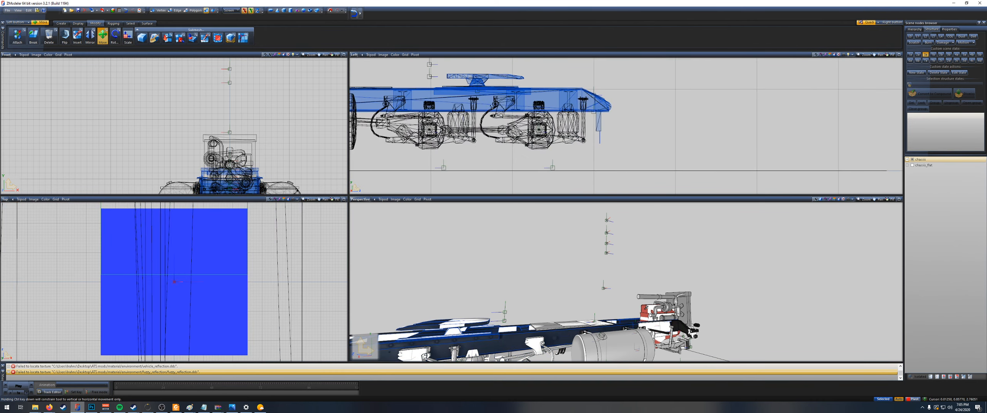
pyautogui.scroll(6, 433, 147)
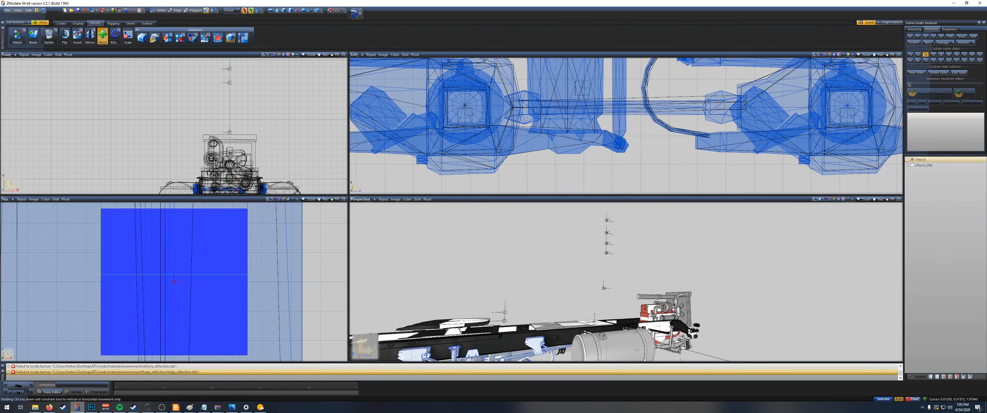
pyautogui.scroll(-7, 486, 127)
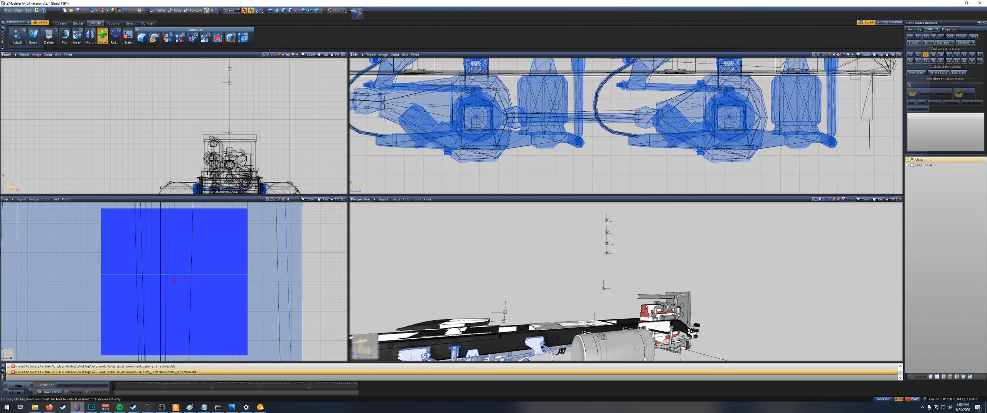
pyautogui.moveTo(600, 179); pyautogui.dragTo(474, 107, button='right')
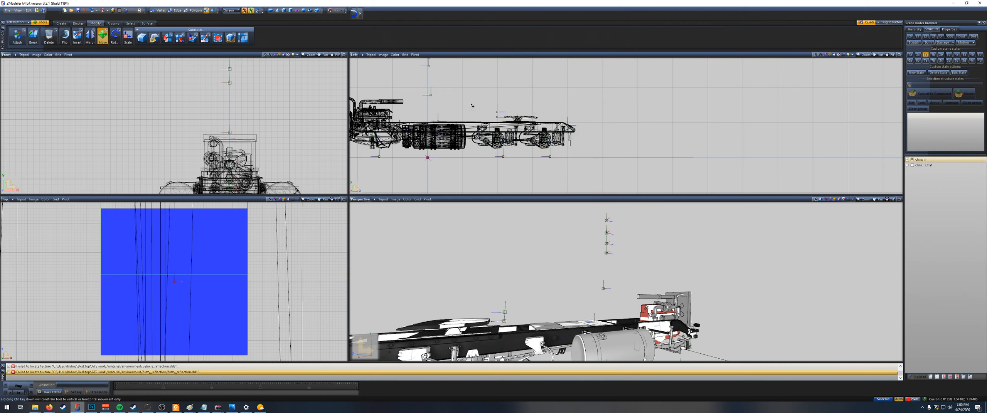
pyautogui.rightClick(588, 159)
pyautogui.moveTo(588, 159); pyautogui.dragTo(557, 129, button='right')
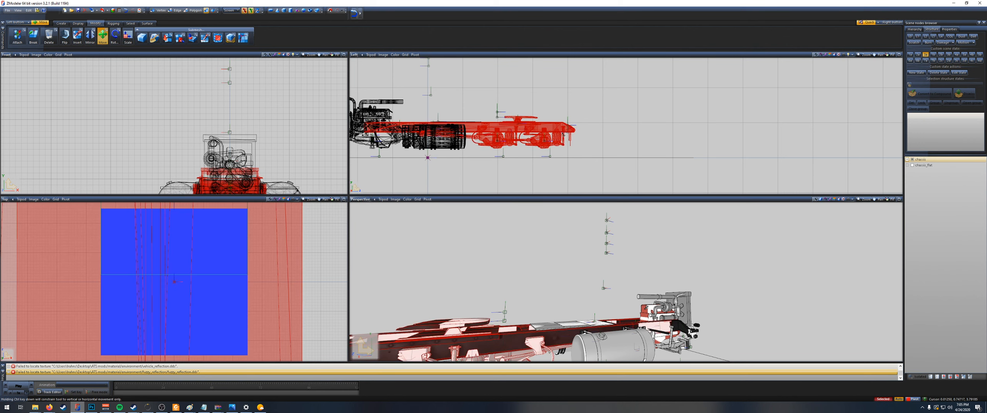
pyautogui.rightClick(571, 150)
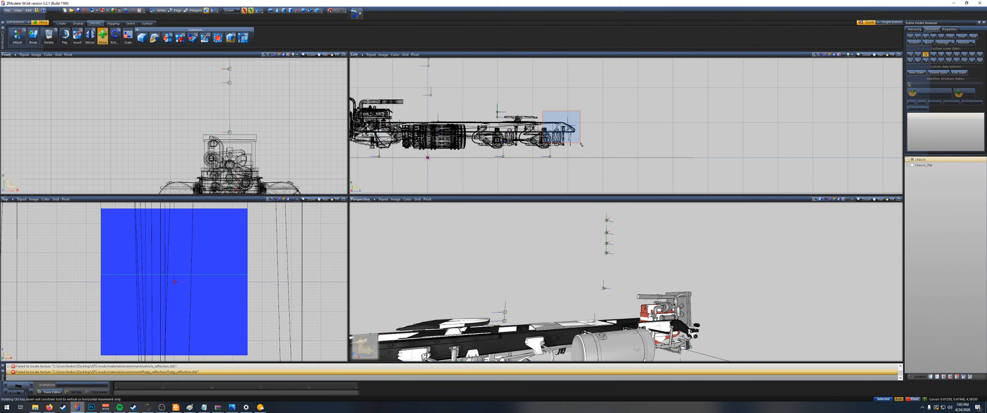
pyautogui.press('space')
pyautogui.moveTo(540, 112); pyautogui.dragTo(594, 152, button='right')
pyautogui.moveTo(547, 123); pyautogui.dragTo(603, 155, button='right')
pyautogui.moveTo(500, 109); pyautogui.dragTo(600, 149, button='right')
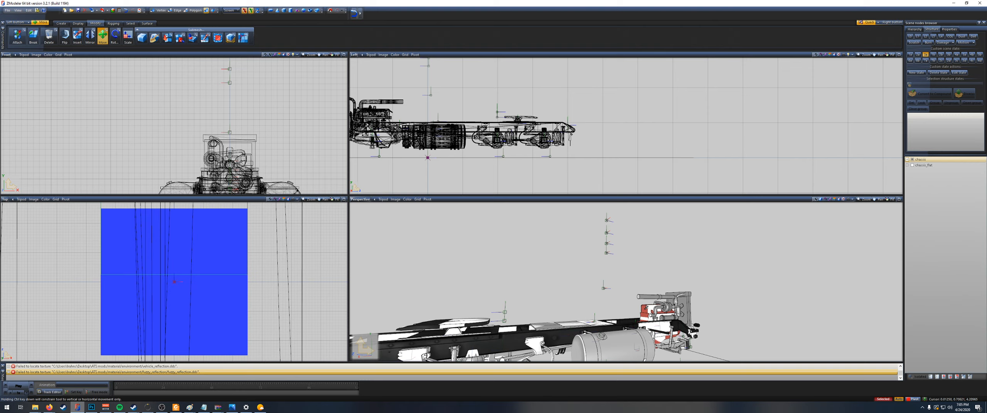
# Step: Select the frame and rear axle objects, and at edge level select all geometry in the rear axle section
pyautogui.moveTo(623, 184); pyautogui.dragTo(474, 108, button='right')
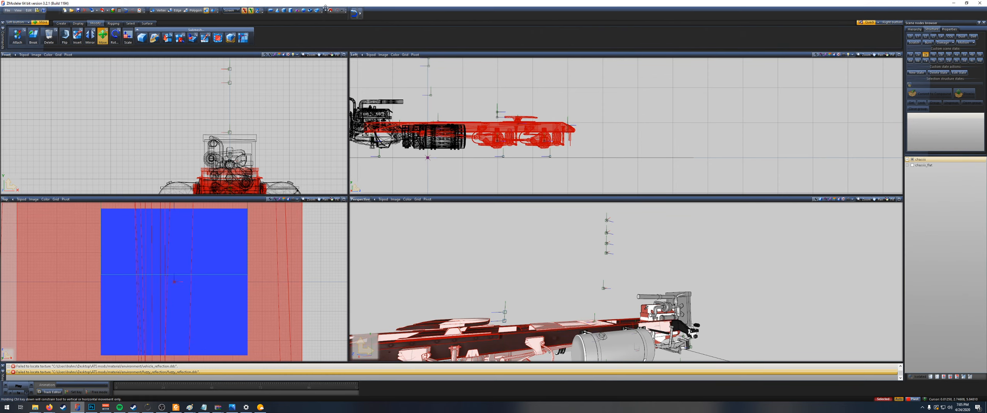
pyautogui.click(175, 10)
pyautogui.moveTo(467, 108); pyautogui.dragTo(594, 165)
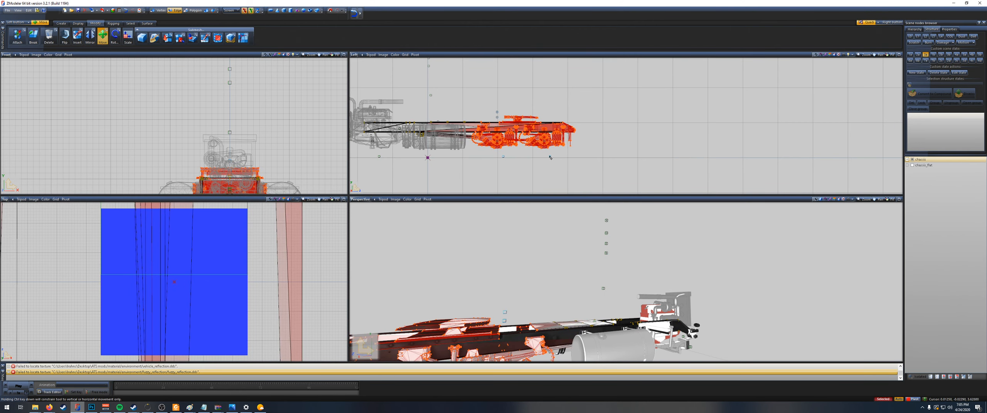
# Step: Using chassis_flat as a visible reference, move the selected rear section back to line up with its rear axles, and hide chassis_flat
pyautogui.click(912, 166)
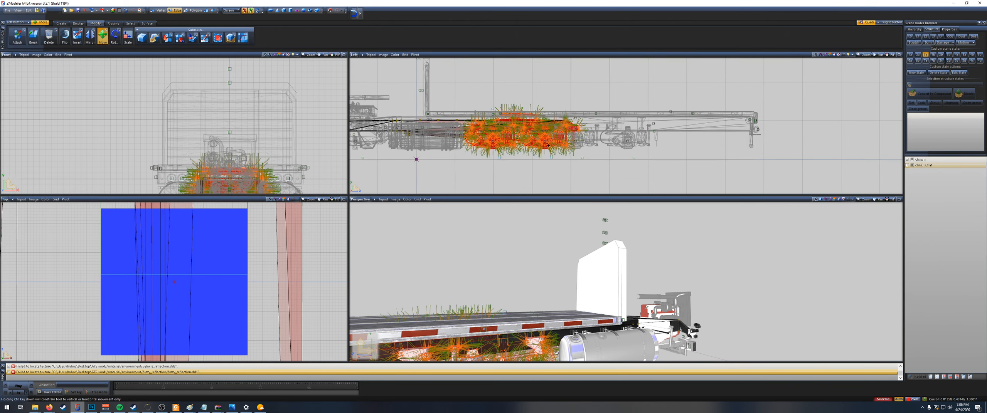
pyautogui.moveTo(539, 141); pyautogui.dragTo(622, 126)
pyautogui.scroll(2, 641, 145)
pyautogui.scroll(4, 641, 145)
pyautogui.scroll(-5, 633, 127)
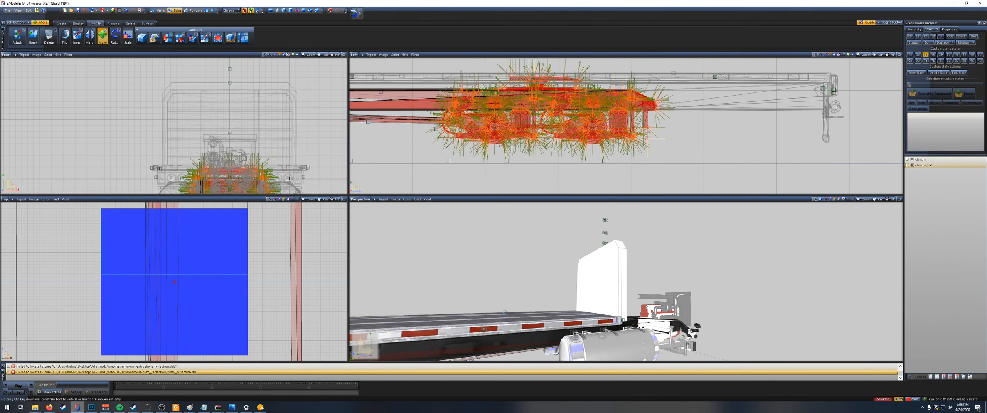
pyautogui.scroll(3, 651, 142)
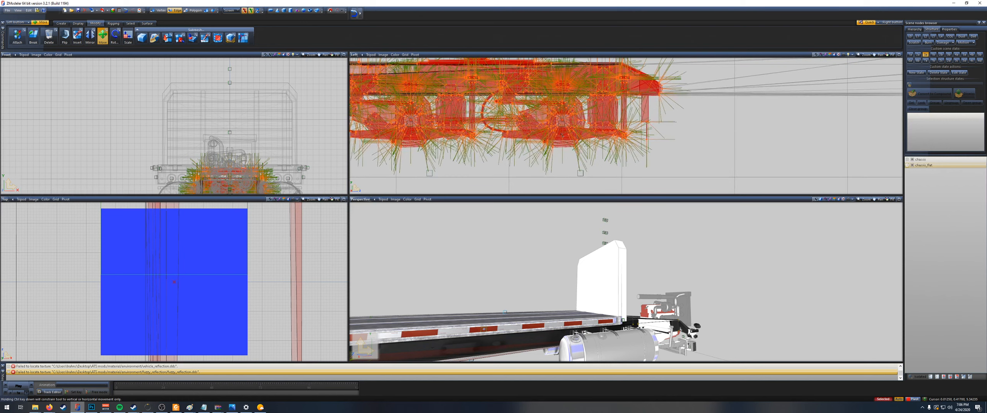
pyautogui.scroll(-4, 562, 135)
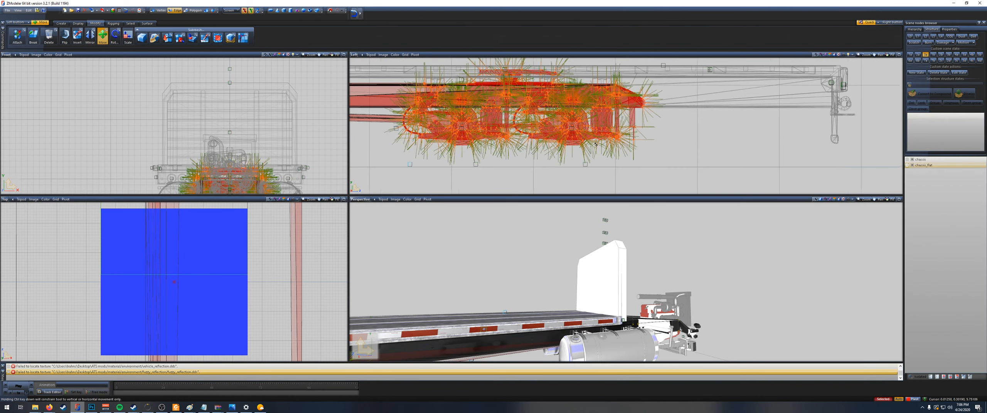
pyautogui.click(912, 166)
pyautogui.scroll(-4, 749, 157)
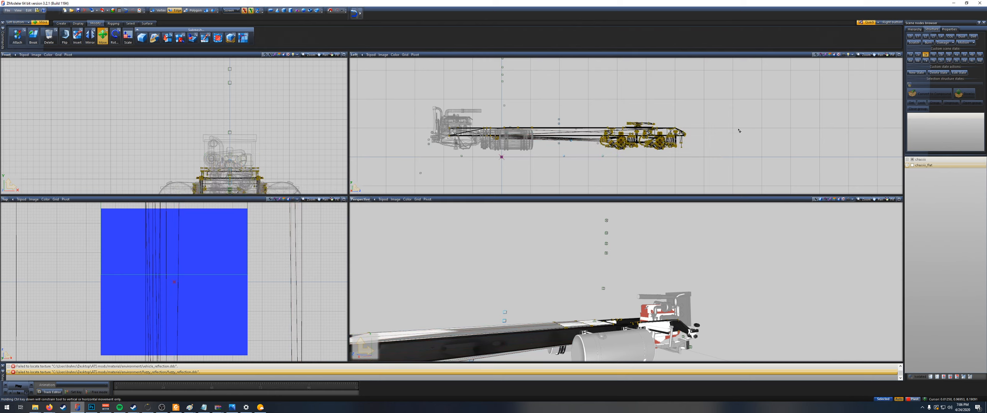
# Step: At object level, move the dummies around the rear axles back to line up with the repositioned axles
pyautogui.scroll(2, 665, 156)
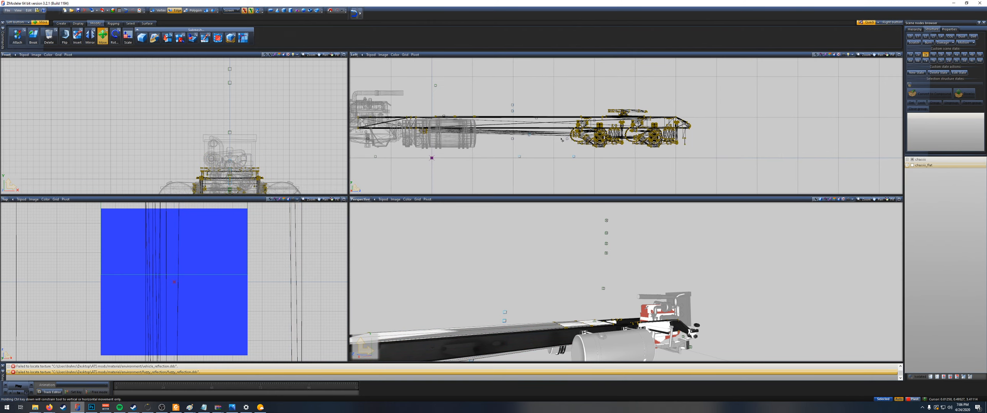
pyautogui.click(206, 10)
pyautogui.click(527, 80)
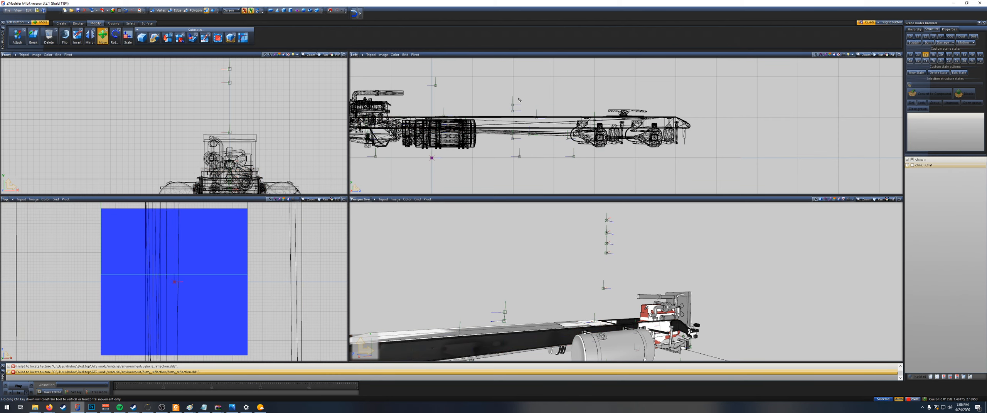
pyautogui.moveTo(498, 90); pyautogui.dragTo(649, 173)
pyautogui.moveTo(487, 89); pyautogui.dragTo(652, 174)
pyautogui.moveTo(493, 90); pyautogui.dragTo(621, 177)
pyautogui.moveTo(503, 94); pyautogui.dragTo(653, 172)
pyautogui.scroll(5, 577, 159)
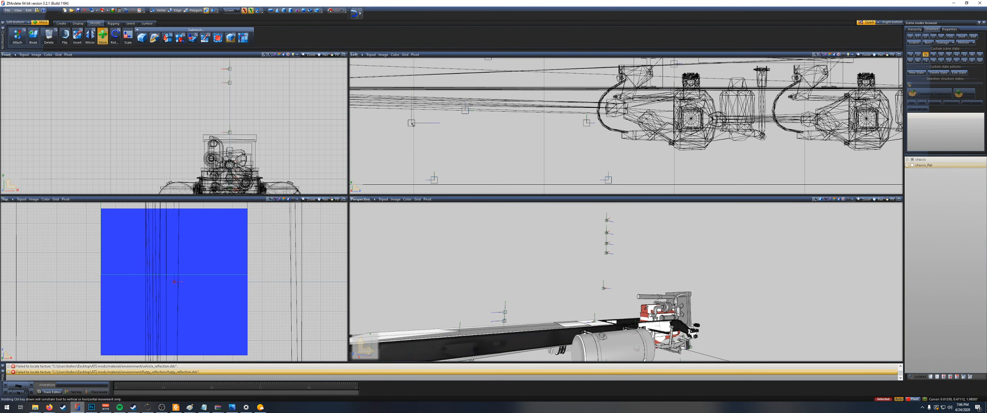
pyautogui.moveTo(412, 124); pyautogui.dragTo(705, 124)
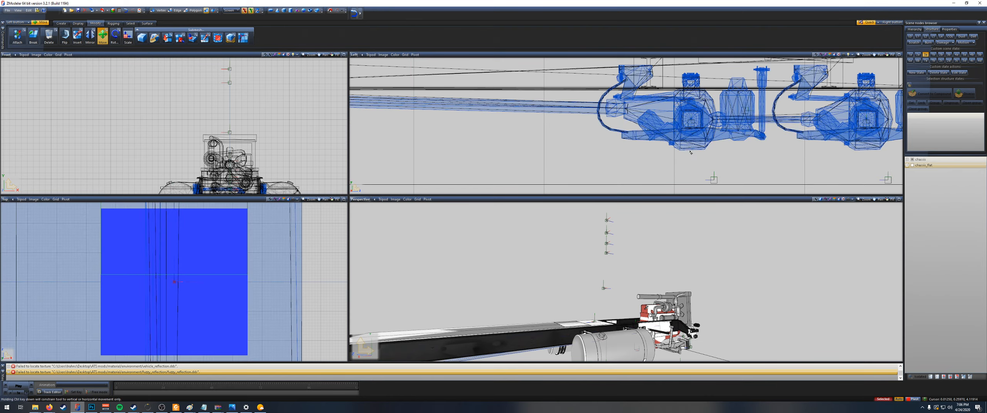
# Step: Compare the lengthened chassis with chassis_flat by briefly toggling the latter's visibility
pyautogui.scroll(-6, 690, 153)
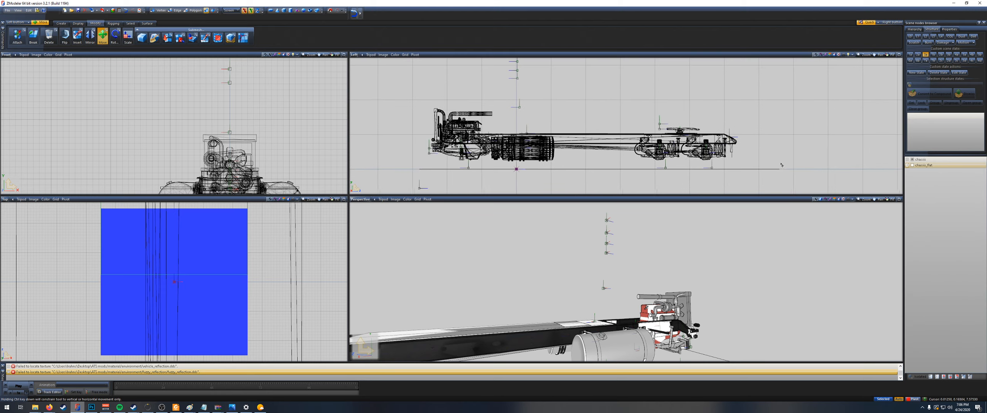
pyautogui.scroll(-3, 781, 165)
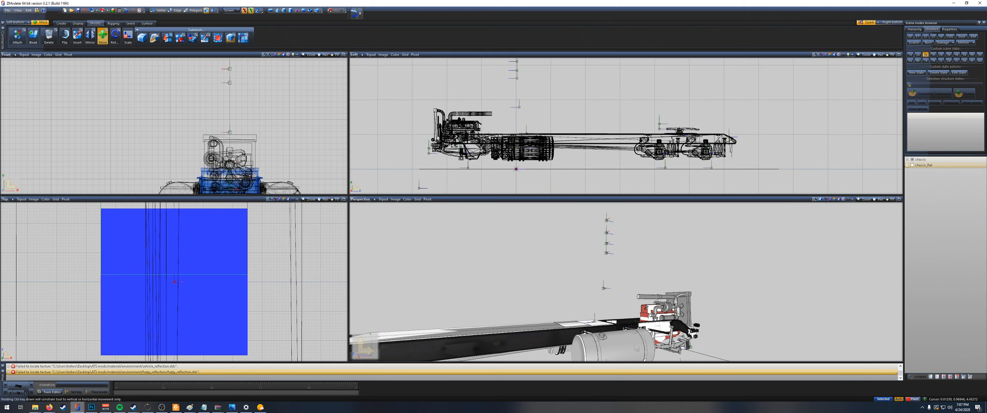
pyautogui.click(912, 165)
pyautogui.click(912, 165)
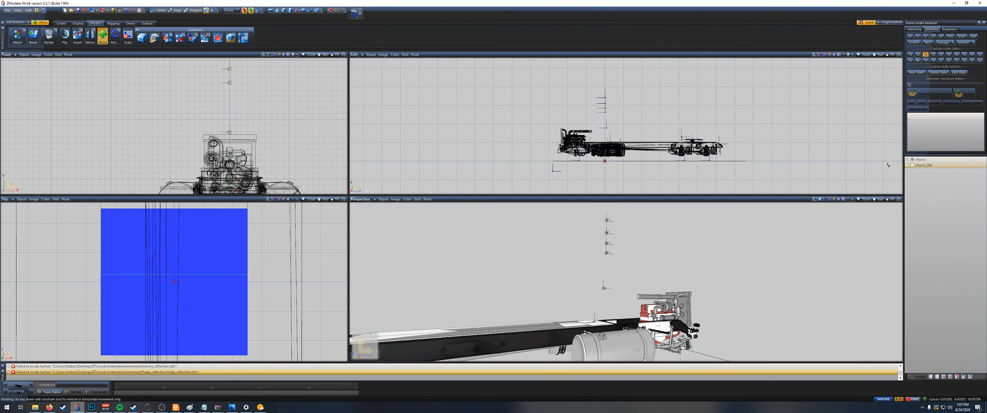
# Step: At vertex level on the frame, delete the fifth wheel plate and its supports above the rear axles
pyautogui.scroll(5, 593, 120)
pyautogui.scroll(6, 593, 120)
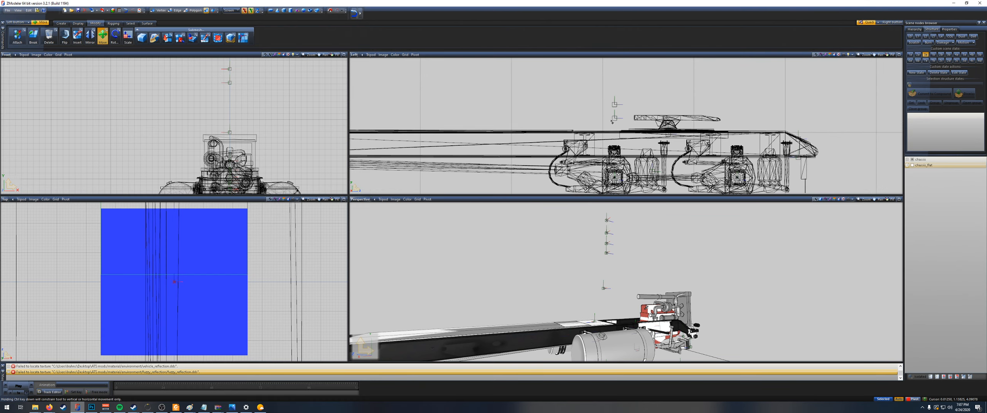
pyautogui.click(760, 124)
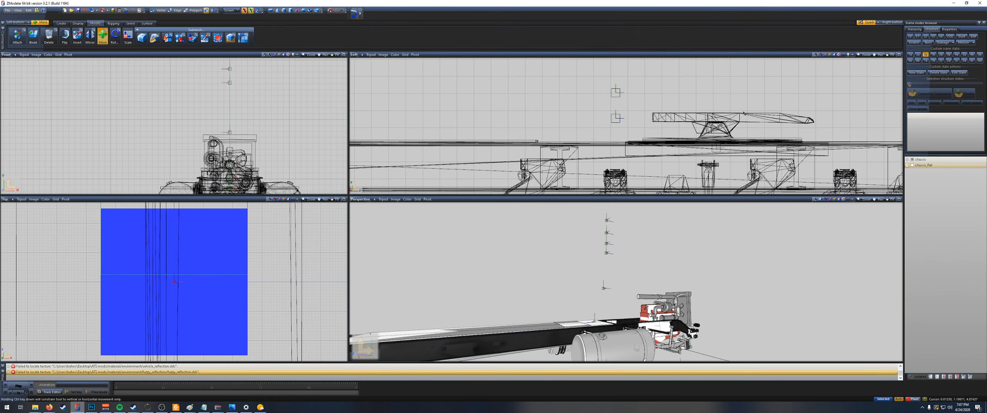
pyautogui.scroll(-4, 666, 112)
pyautogui.scroll(-1, 667, 113)
pyautogui.click(686, 110)
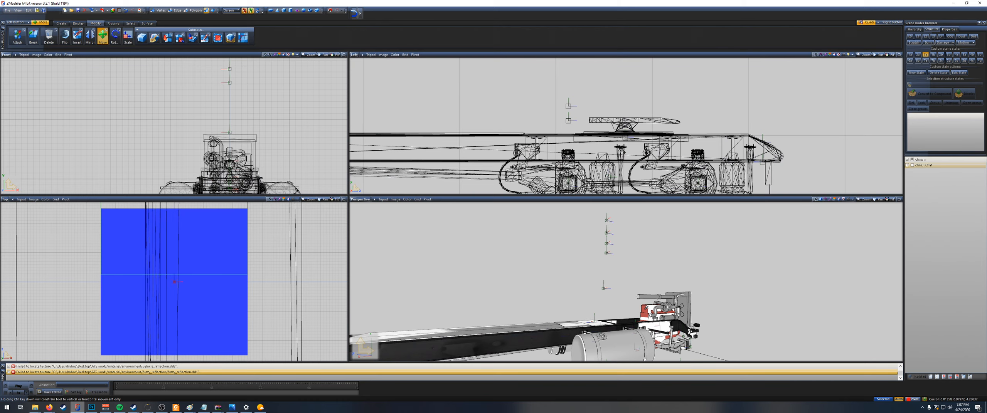
pyautogui.click(641, 104)
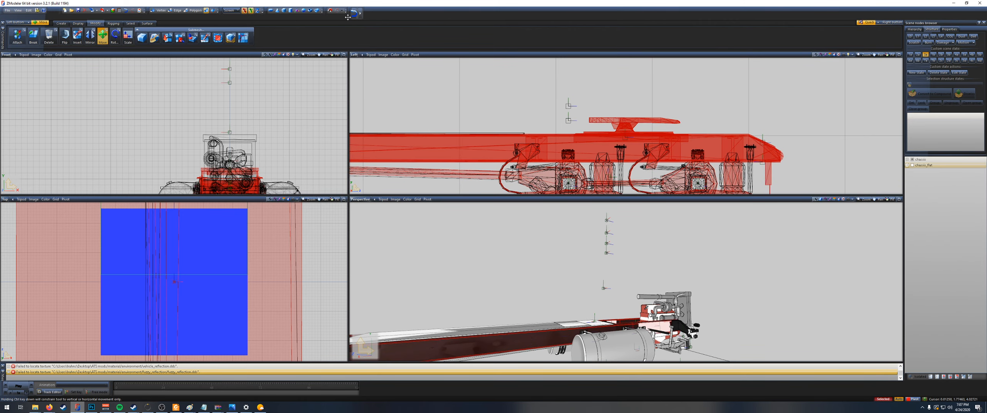
pyautogui.click(158, 11)
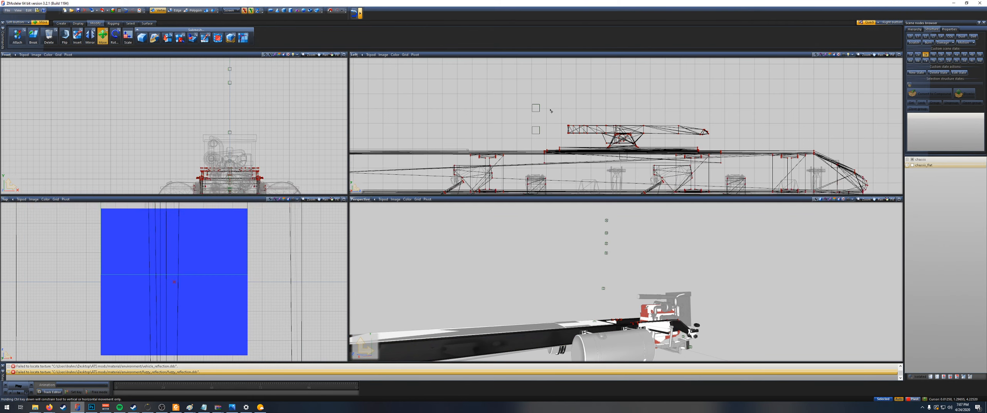
pyautogui.moveTo(551, 111); pyautogui.dragTo(709, 154)
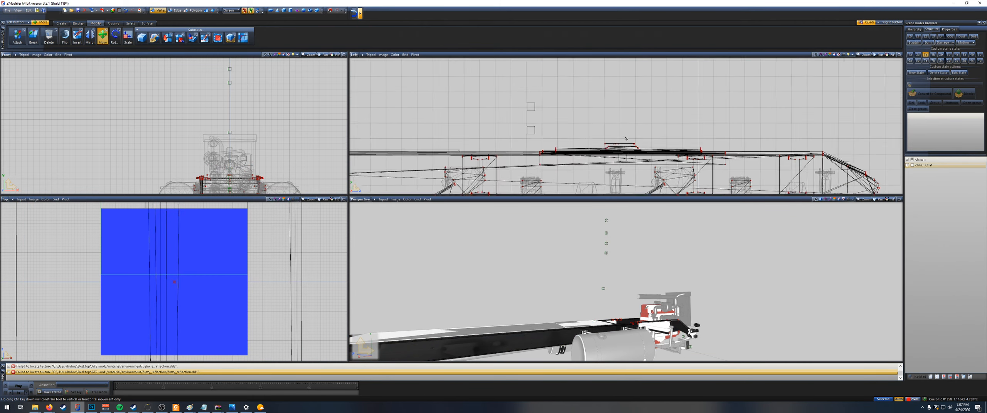
# Step: Delete the leftover vertices of the fifth wheel base on top of the frame
pyautogui.scroll(2, 625, 138)
pyautogui.moveTo(582, 137); pyautogui.dragTo(641, 156)
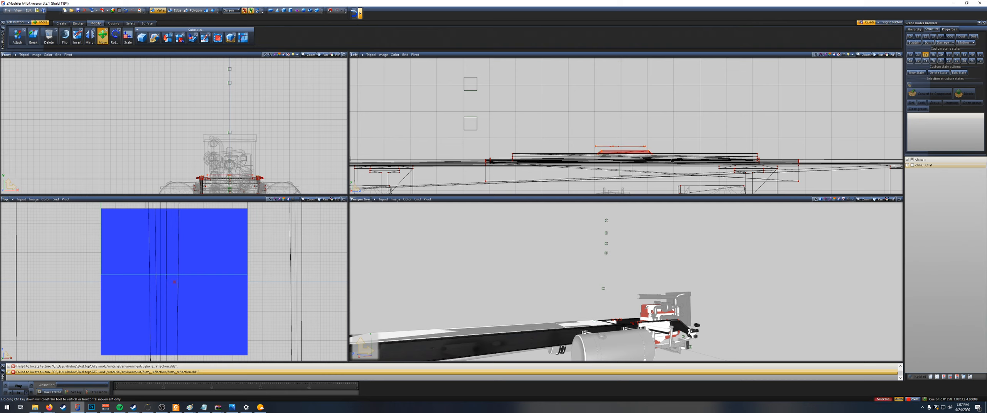
pyautogui.scroll(-2, 637, 145)
pyautogui.scroll(2, 635, 143)
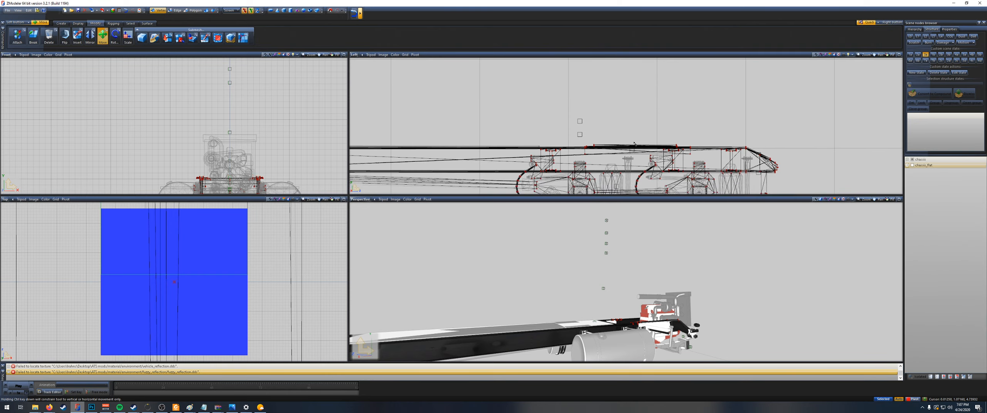
# Step: Back at object level, move the coupling dummy out well behind the rear end of the chassis
pyautogui.click(207, 11)
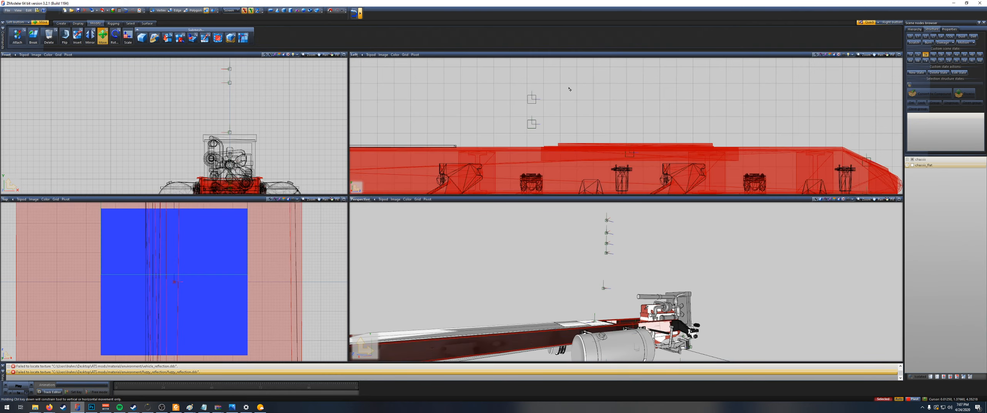
pyautogui.click(621, 95)
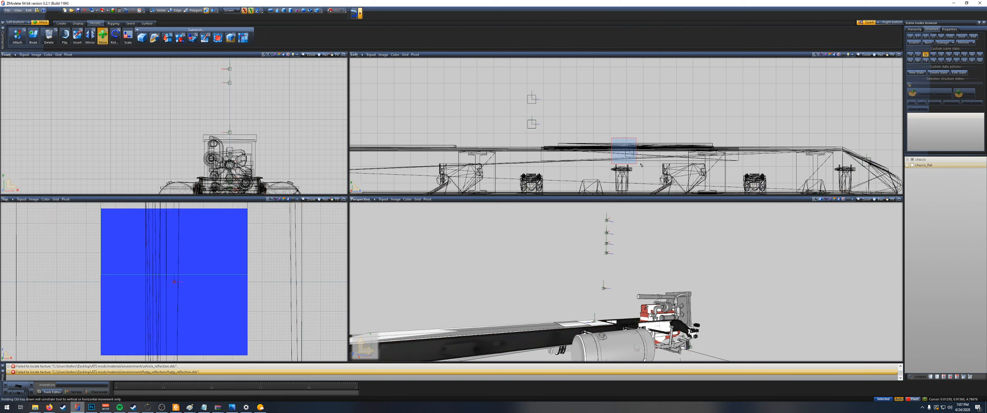
pyautogui.scroll(-2, 647, 156)
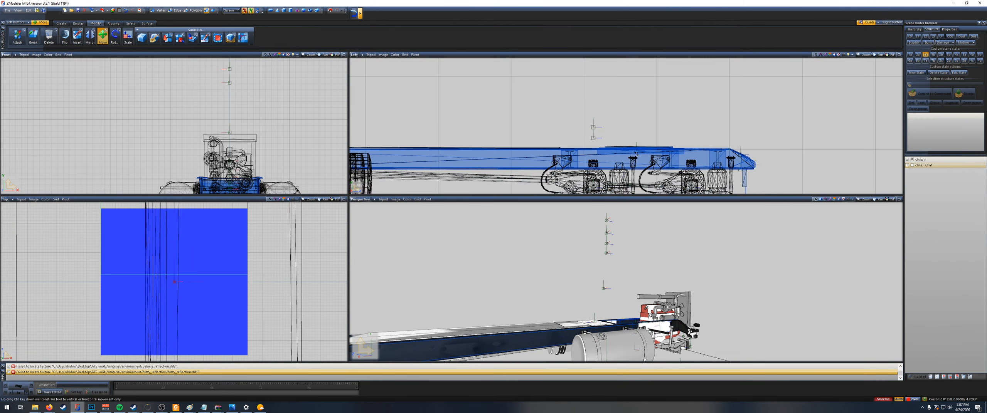
pyautogui.moveTo(831, 160); pyautogui.dragTo(640, 111, button='middle')
pyautogui.scroll(-2, 631, 109)
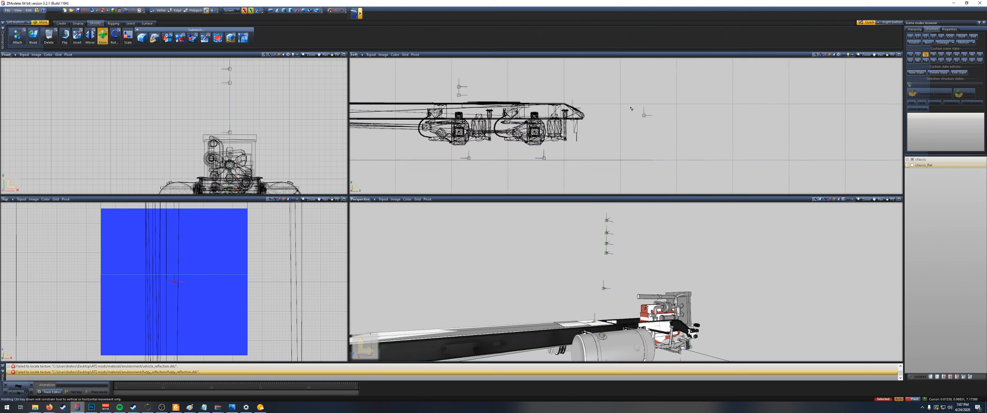
pyautogui.scroll(-2, 636, 114)
pyautogui.moveTo(640, 115)
pyautogui.mouseDown(button='right')
pyautogui.moveTo(711, 123)
pyautogui.moveTo(660, 127)
pyautogui.moveTo(711, 126)
pyautogui.moveTo(642, 117)
pyautogui.mouseUp(button='right')
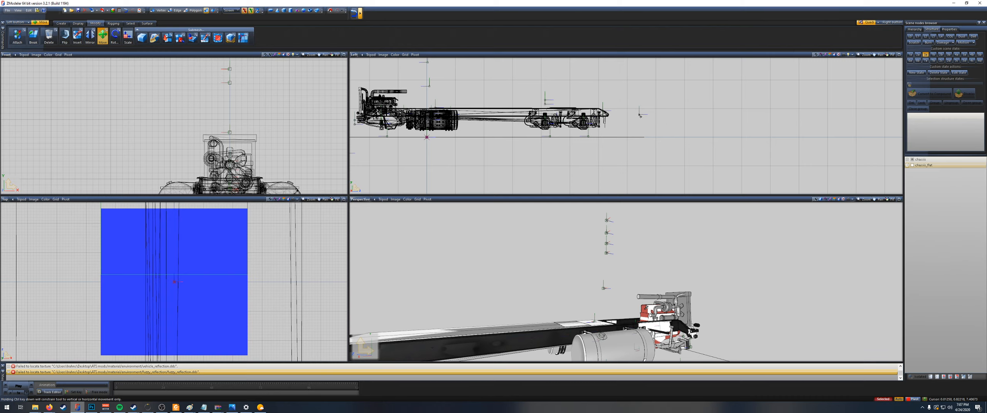
pyautogui.moveTo(639, 116); pyautogui.dragTo(739, 125)
pyautogui.moveTo(550, 92); pyautogui.dragTo(575, 131, button='middle')
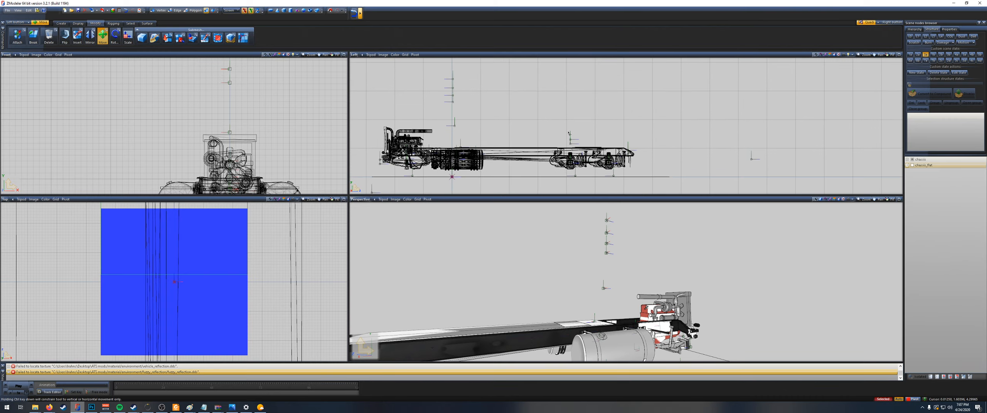
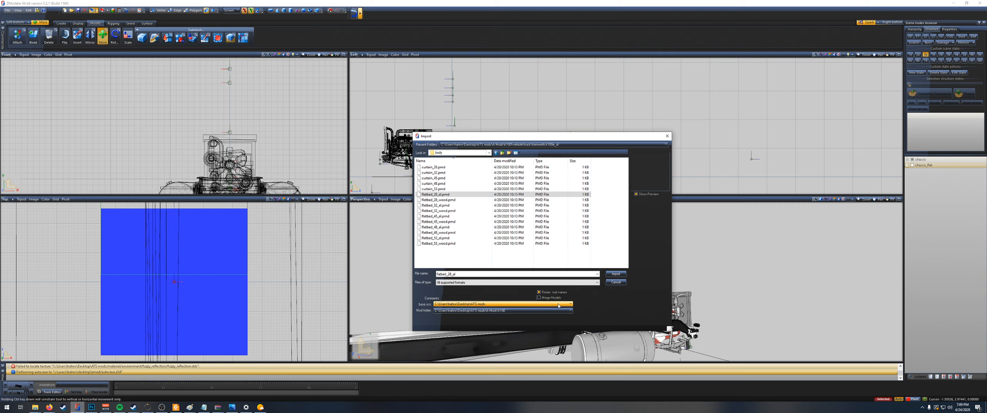
# Step: Import flatbed_28_al and move the flatbed up onto the truck chassis, behind the engine
pyautogui.click(615, 274)
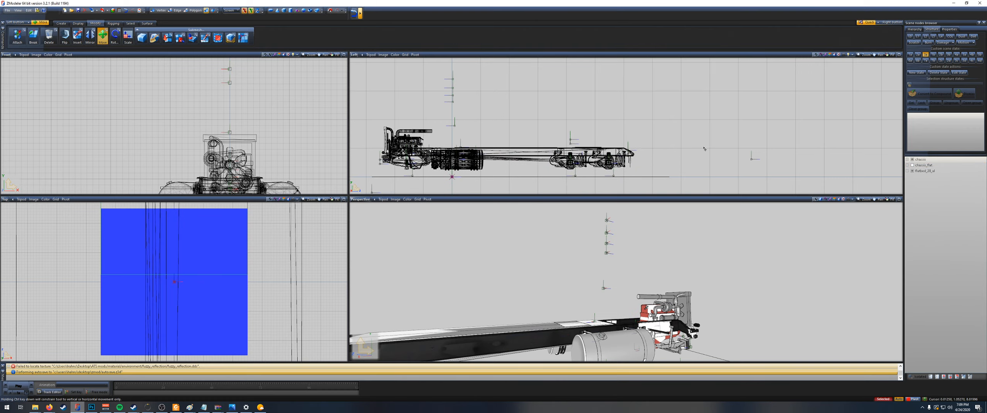
pyautogui.scroll(-7, 703, 149)
pyautogui.scroll(5, 579, 176)
pyautogui.scroll(2, 682, 160)
pyautogui.moveTo(581, 142); pyautogui.dragTo(581, 141)
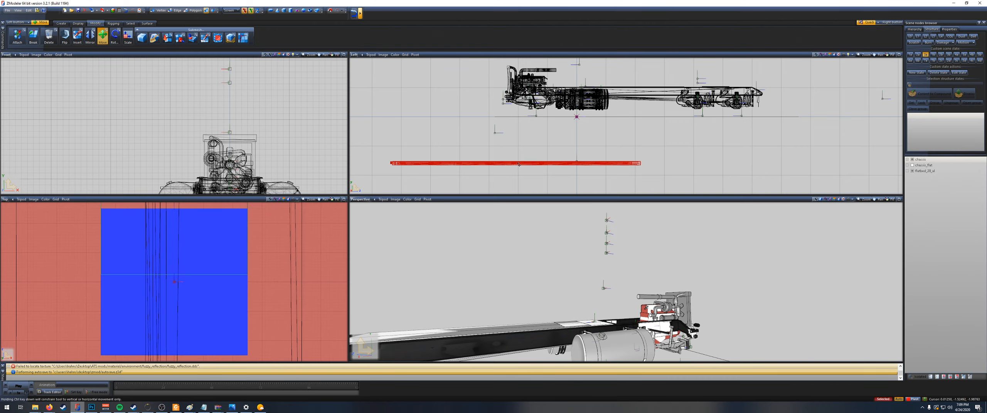
pyautogui.moveTo(519, 164); pyautogui.dragTo(674, 70)
# Step: Show chassis_flat and nudge the flatbed into alignment with it at the front end
pyautogui.click(912, 166)
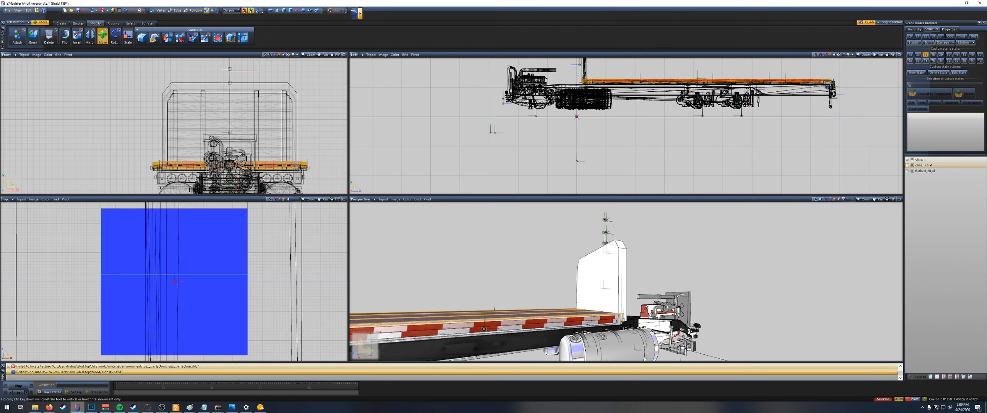
pyautogui.scroll(3, 586, 74)
pyautogui.scroll(10, 606, 82)
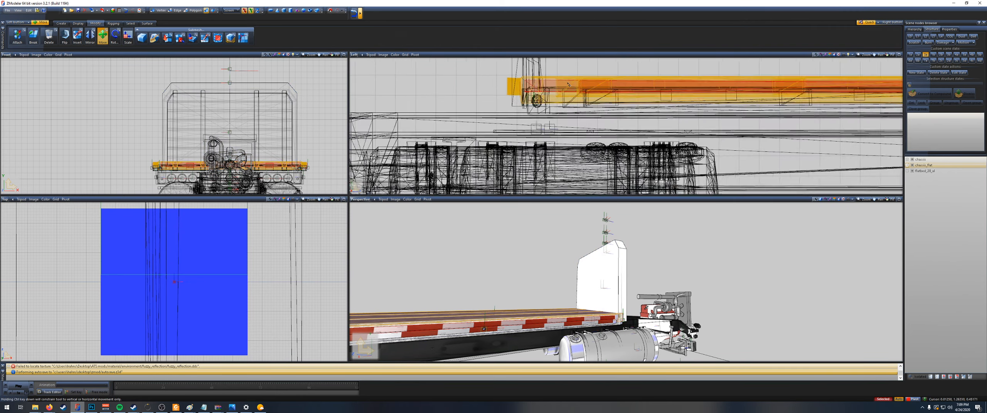
pyautogui.moveTo(569, 84); pyautogui.dragTo(575, 96)
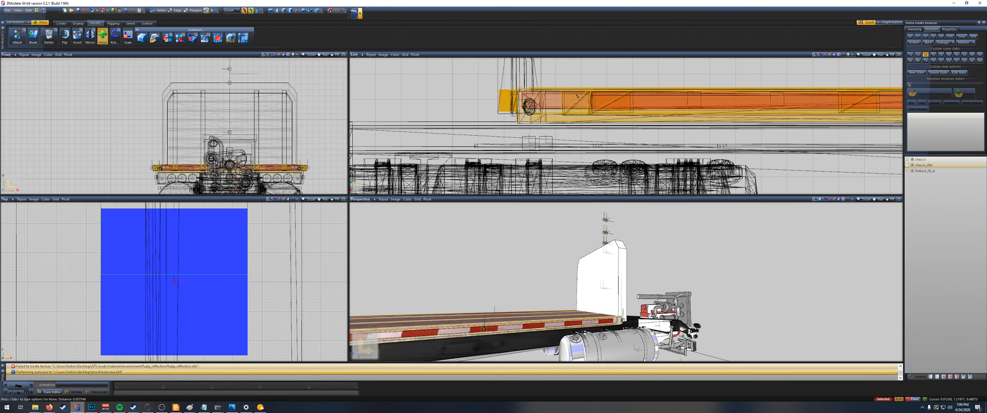
pyautogui.moveTo(578, 96); pyautogui.dragTo(577, 97)
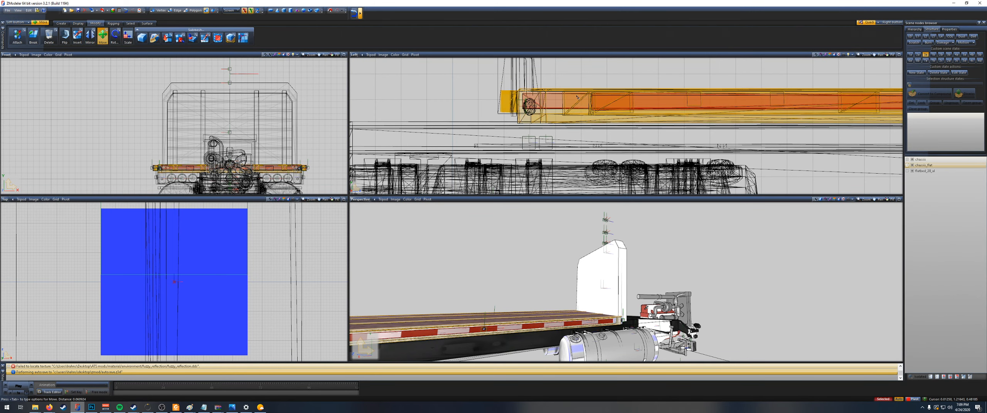
pyautogui.scroll(8, 576, 97)
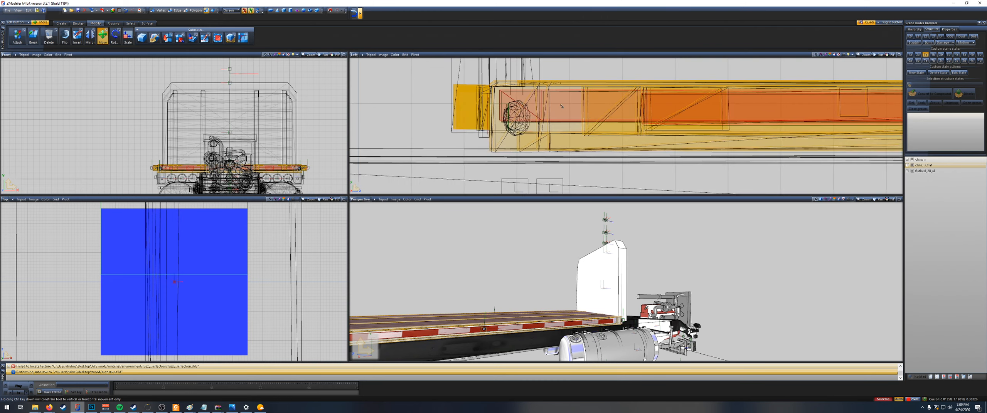
pyautogui.moveTo(583, 134); pyautogui.dragTo(586, 136)
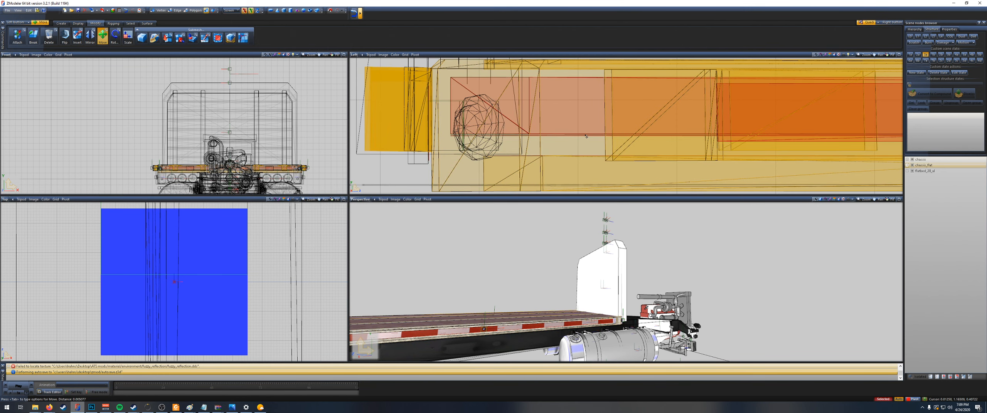
pyautogui.scroll(-5, 585, 135)
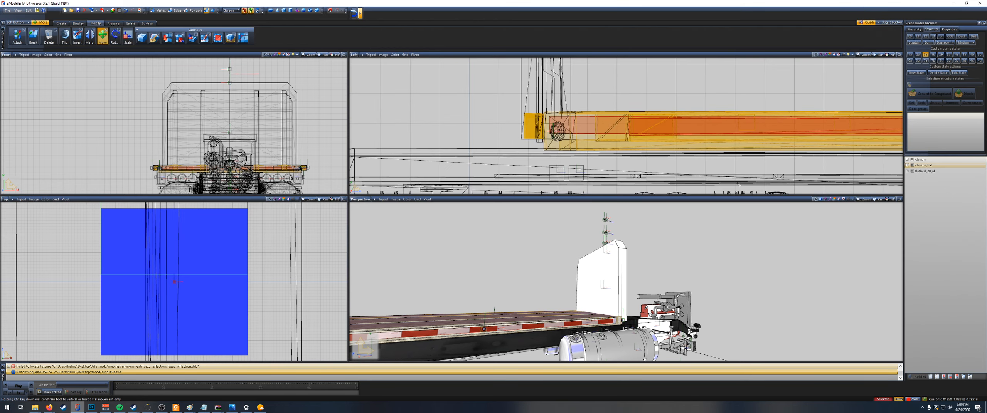
# Step: Compare the truck frame's height and rear end with chassis_flat beneath the flatbed by toggling the latter's visibility
pyautogui.click(914, 167)
pyautogui.scroll(-10, 773, 142)
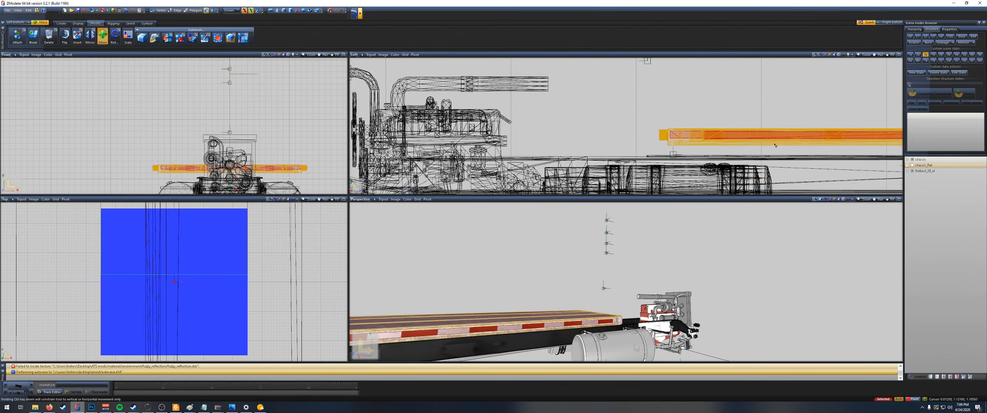
pyautogui.scroll(10, 772, 123)
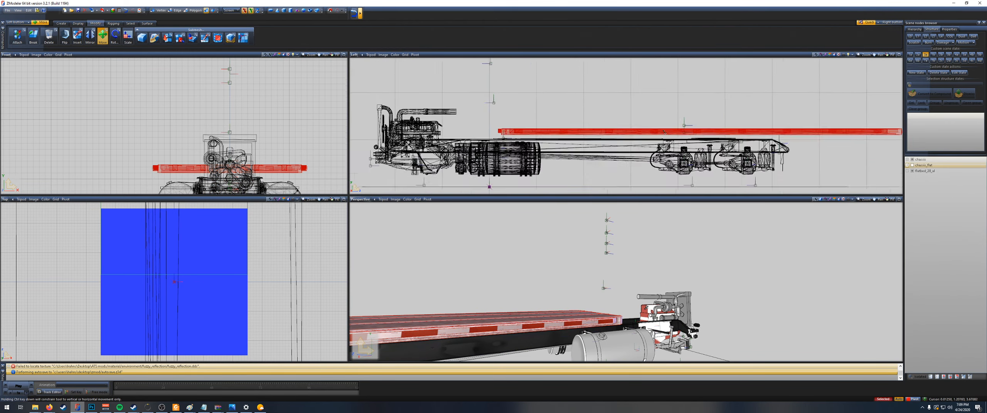
pyautogui.scroll(5, 800, 152)
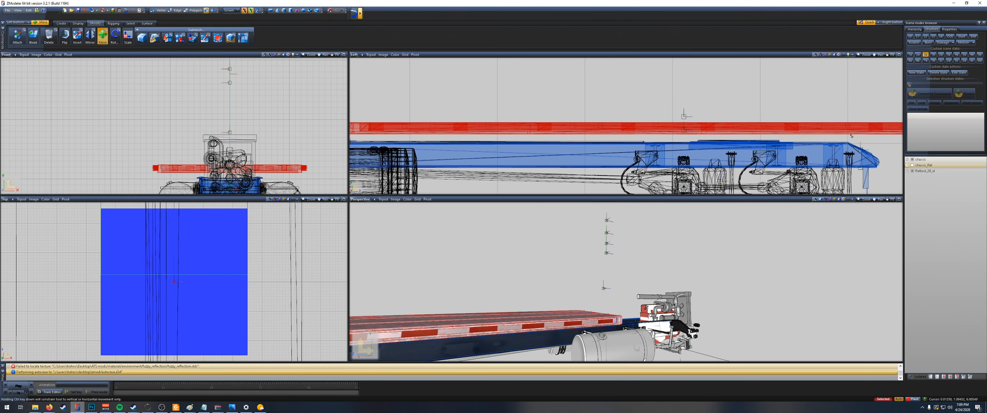
pyautogui.scroll(3, 836, 154)
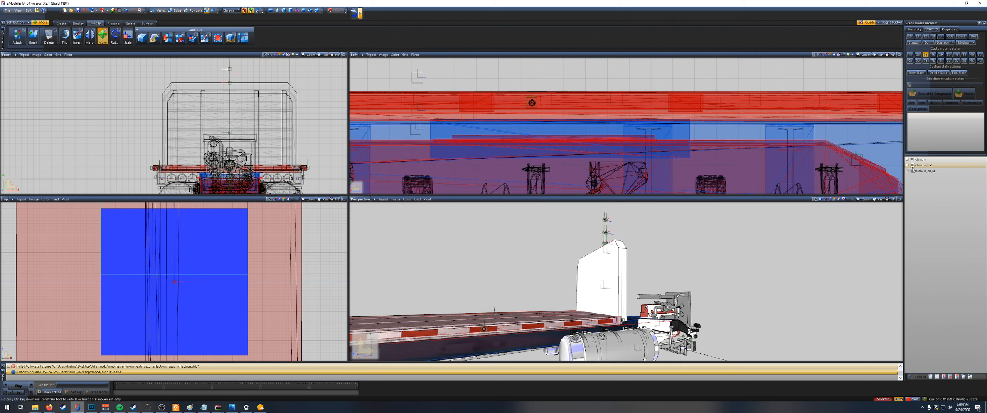
pyautogui.scroll(-4, 787, 130)
pyautogui.scroll(-4, 787, 130)
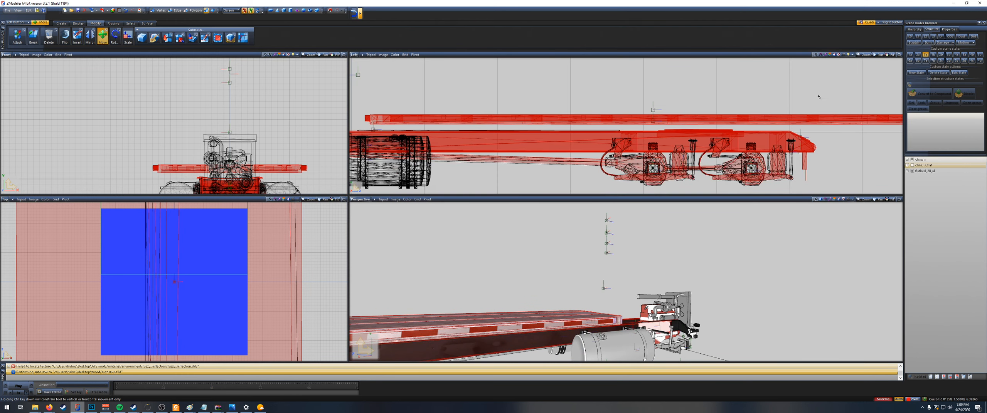
pyautogui.click(912, 165)
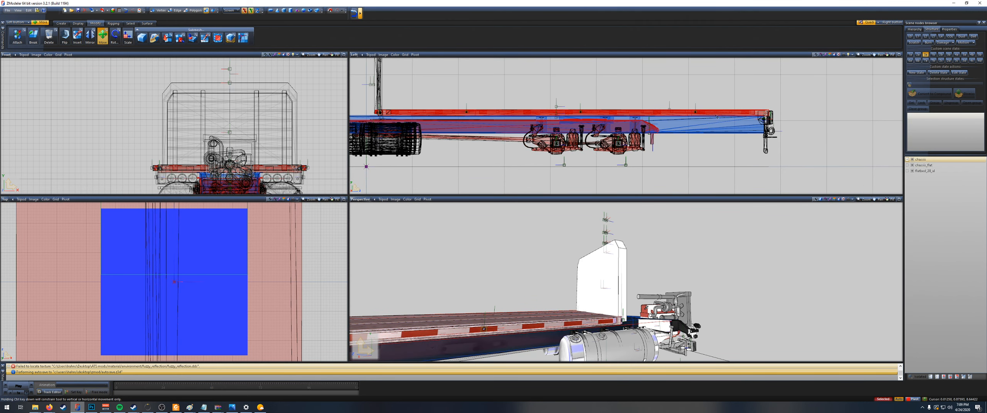
pyautogui.click(763, 120)
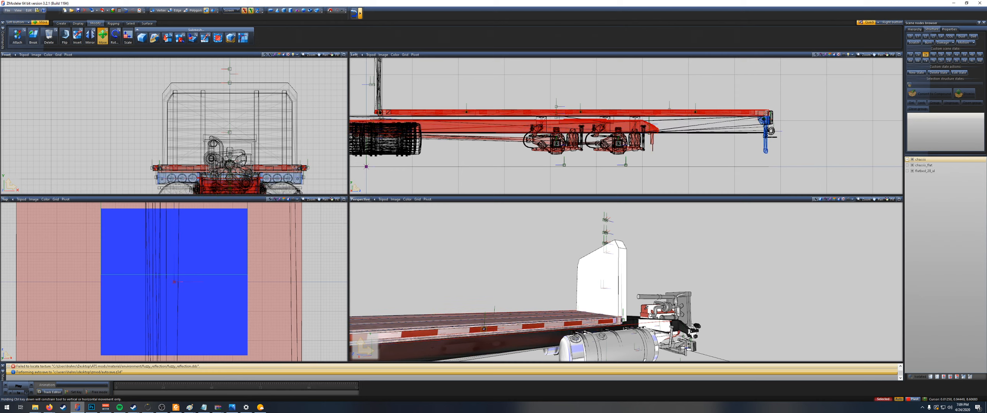
pyautogui.click(650, 124)
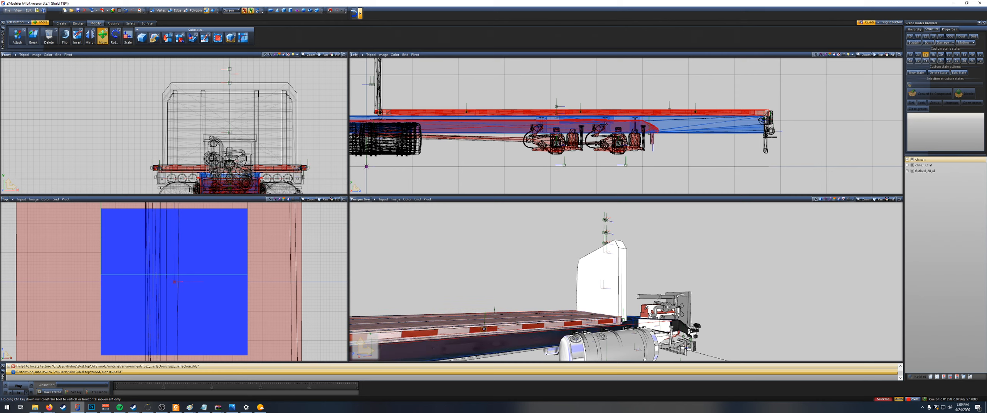
pyautogui.moveTo(434, 128); pyautogui.dragTo(571, 135, button='middle')
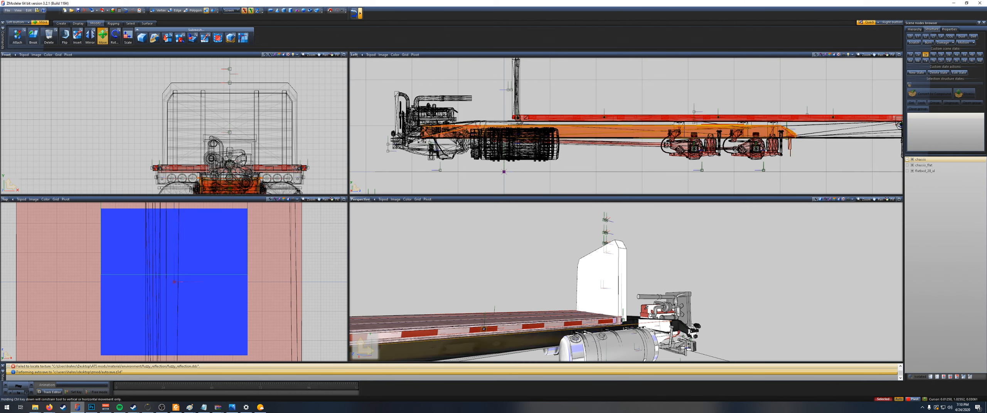
pyautogui.click(912, 166)
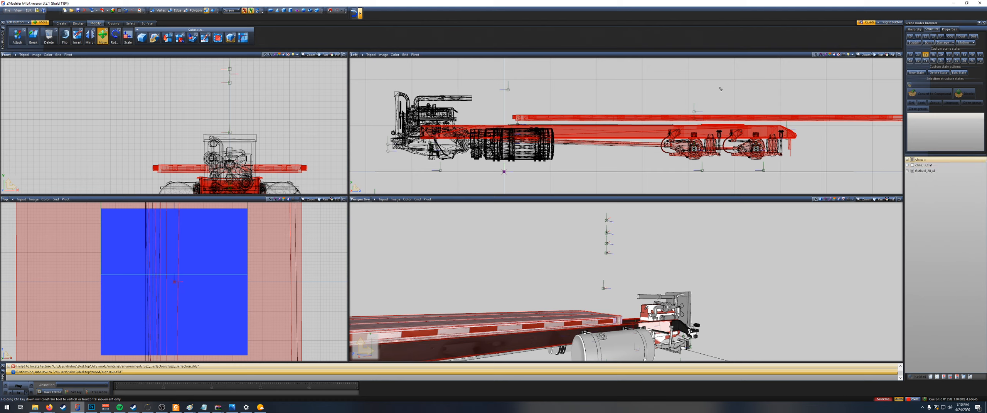
# Step: Select only the truck frame and open it for editing at edge level
pyautogui.click(921, 182)
pyautogui.scroll(4, 843, 131)
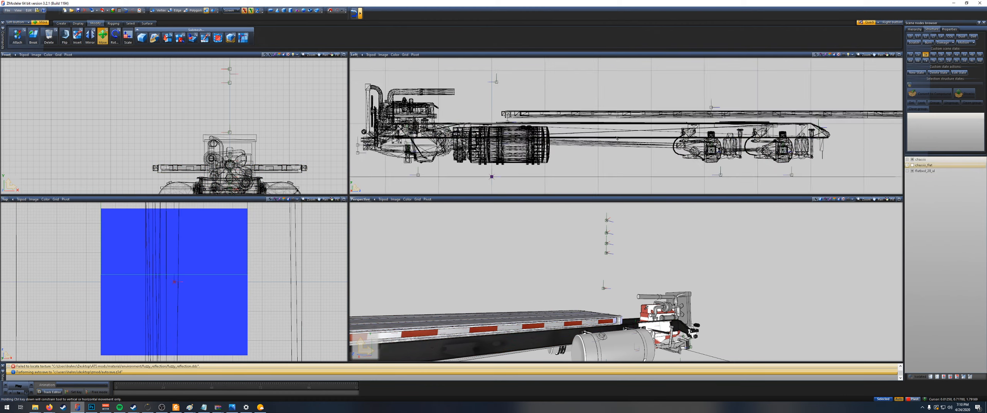
pyautogui.click(838, 118)
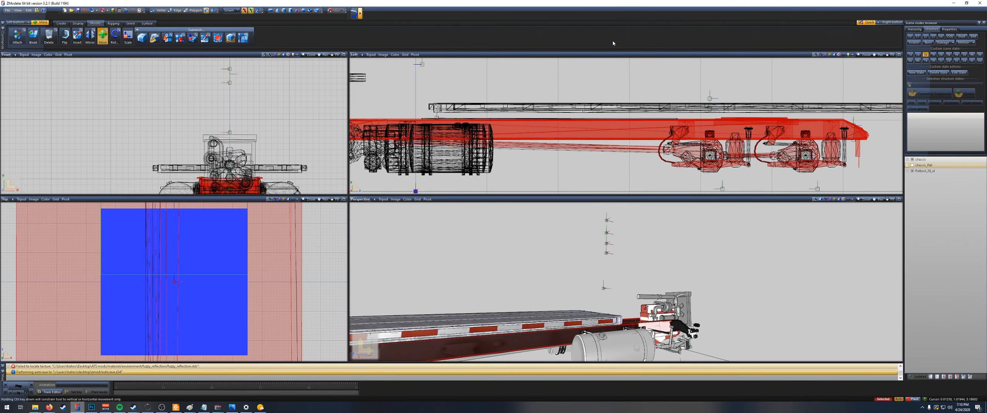
pyautogui.click(154, 10)
pyautogui.click(170, 11)
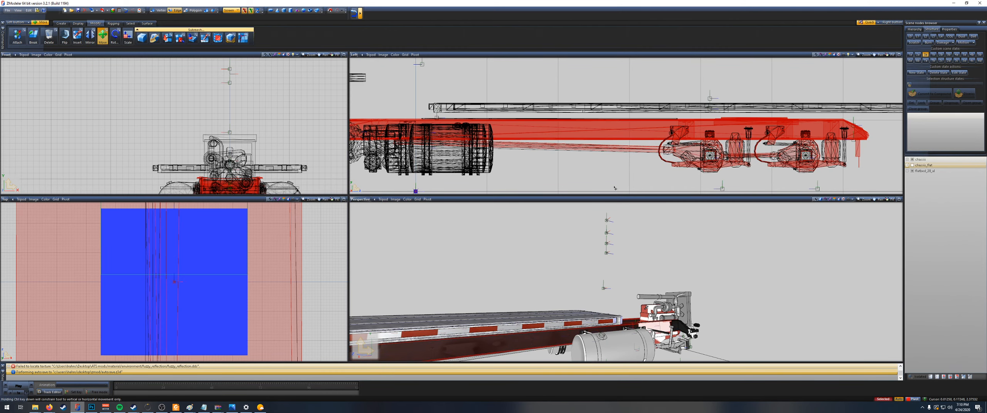
pyautogui.click(578, 134)
pyautogui.scroll(-3, 579, 131)
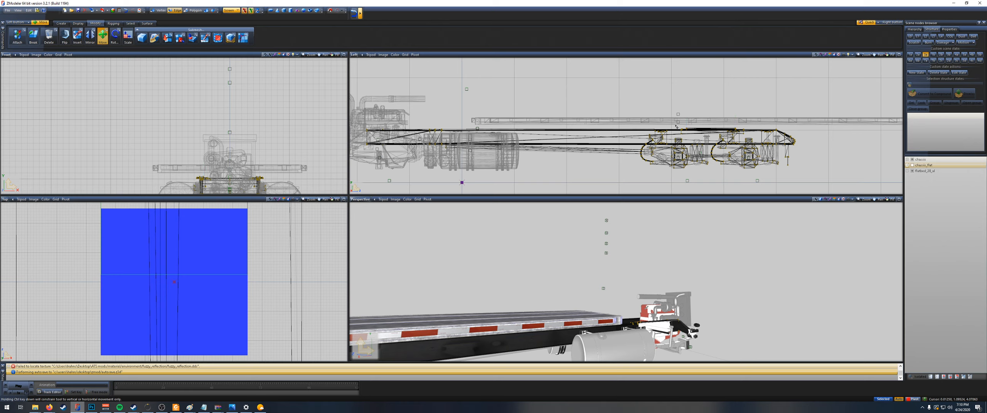
pyautogui.scroll(6, 752, 128)
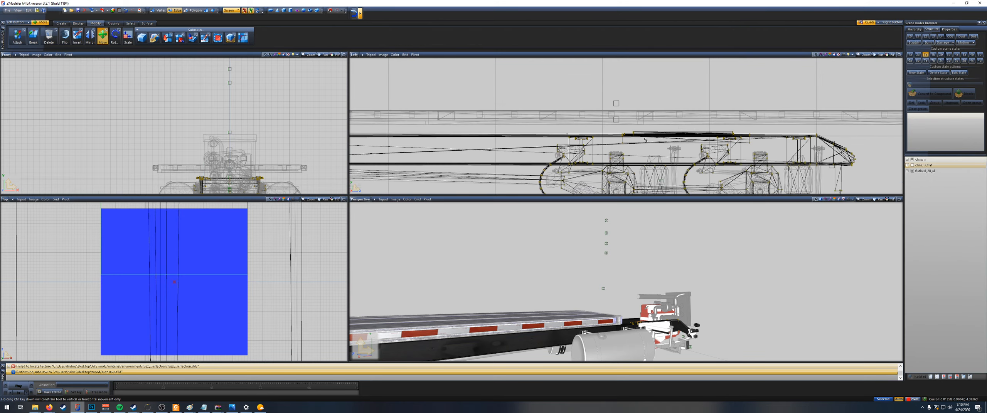
pyautogui.moveTo(616, 115); pyautogui.dragTo(663, 133)
pyautogui.scroll(-3, 663, 133)
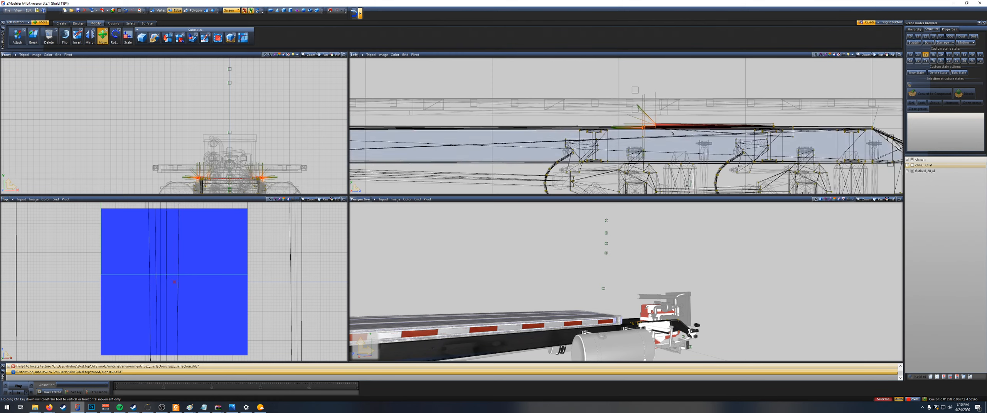
pyautogui.scroll(4, 671, 120)
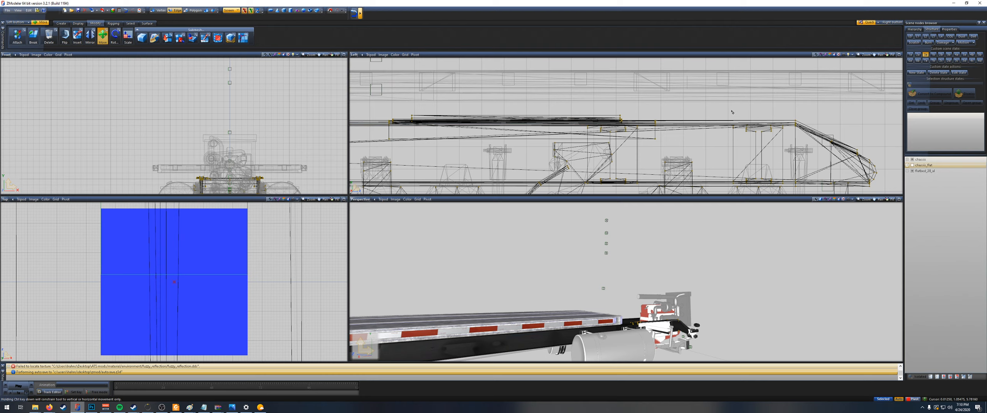
# Step: Move the upper corner of the frame's sloped rear end horizontally backward
pyautogui.moveTo(805, 133); pyautogui.dragTo(806, 134)
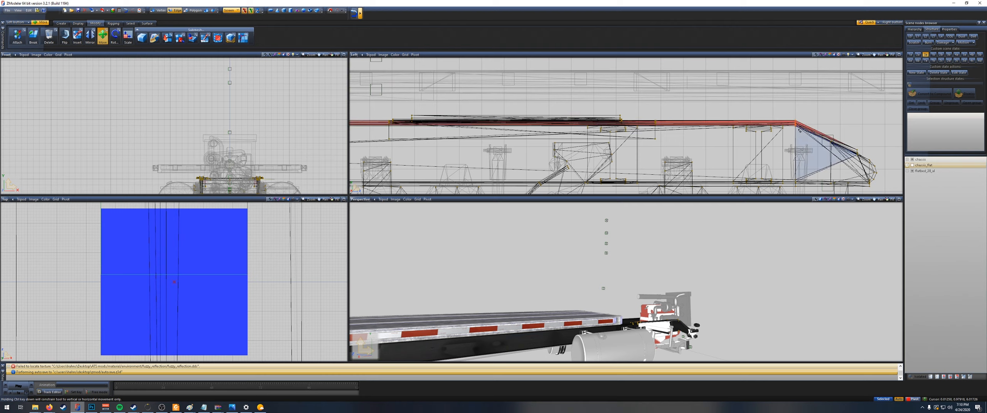
pyautogui.scroll(-3, 829, 143)
pyautogui.scroll(4, 829, 143)
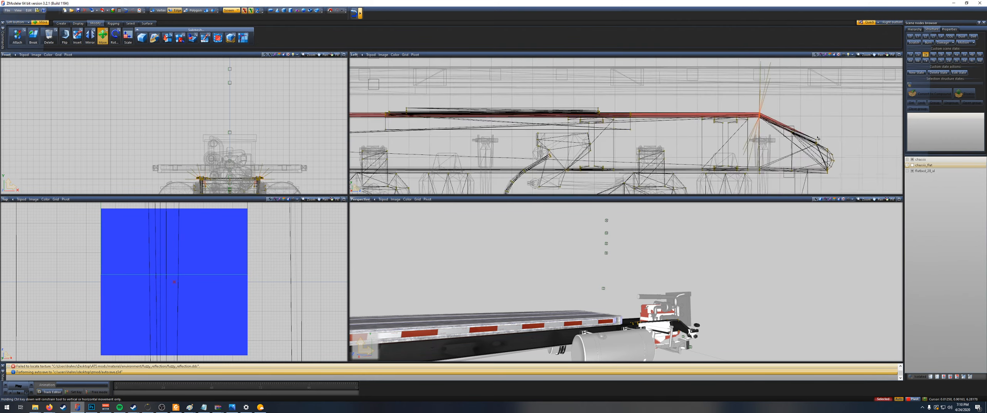
pyautogui.moveTo(752, 116); pyautogui.dragTo(806, 115)
pyautogui.scroll(-2, 825, 161)
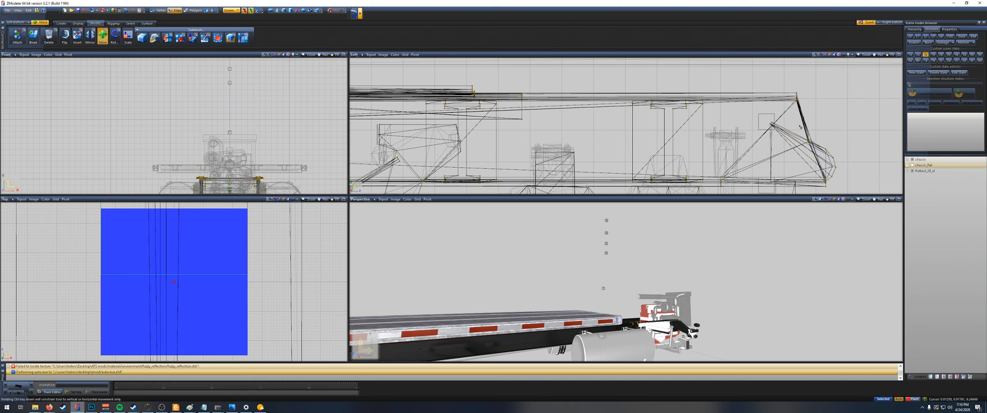
# Step: Reposition the middle and lower points of the frame's rounded tail to straighten its rear profile
pyautogui.moveTo(812, 137); pyautogui.dragTo(825, 136)
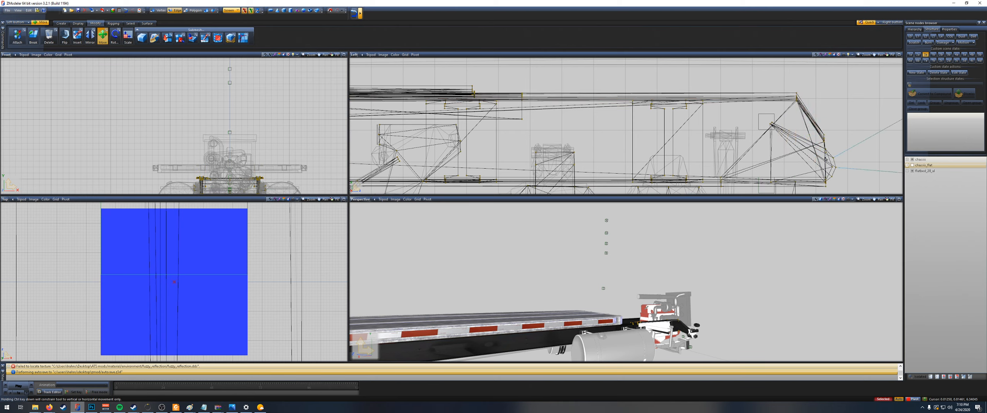
pyautogui.scroll(3, 841, 161)
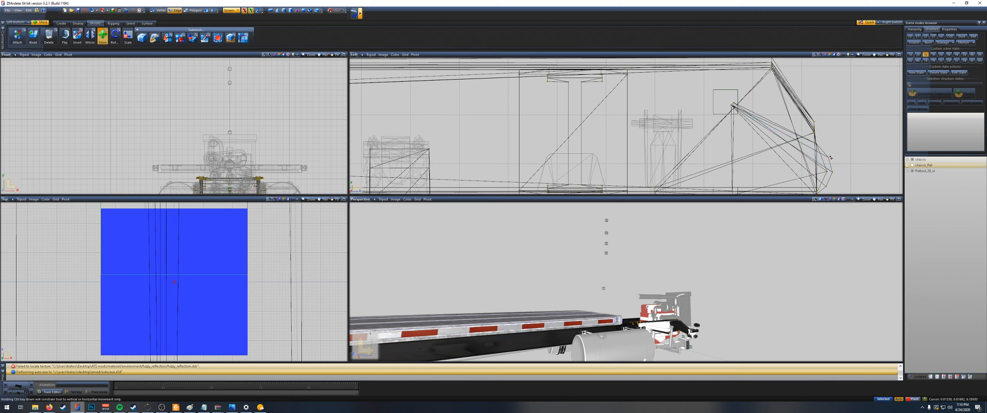
pyautogui.moveTo(825, 158); pyautogui.dragTo(817, 173)
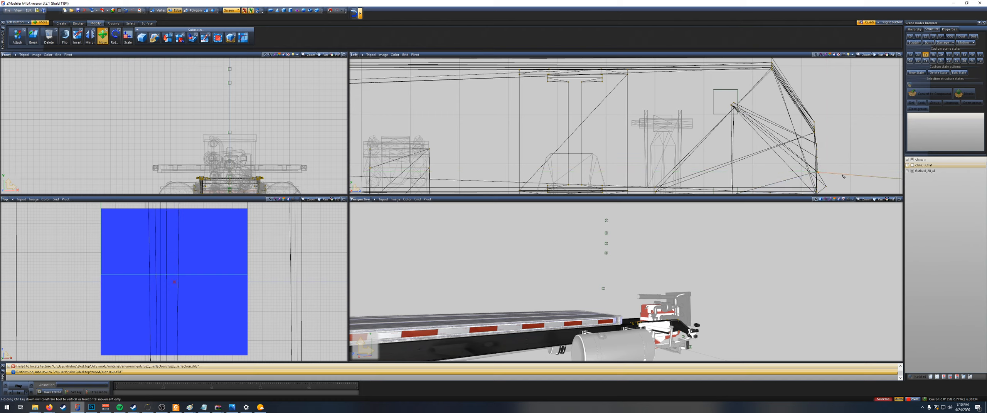
# Step: Align the remaining lower and upper points of the frame's tail to square off its rear end
pyautogui.moveTo(459, 335); pyautogui.dragTo(559, 287, button='middle')
pyautogui.scroll(2, 562, 286)
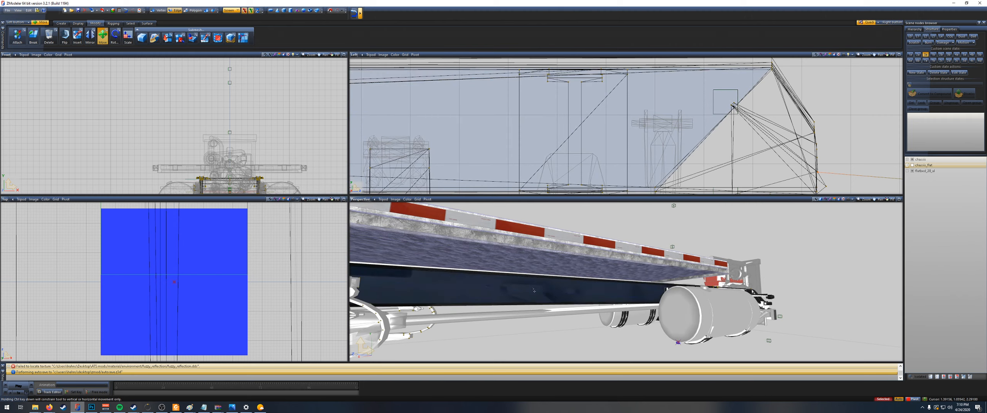
pyautogui.scroll(-4, 768, 169)
pyautogui.scroll(5, 799, 174)
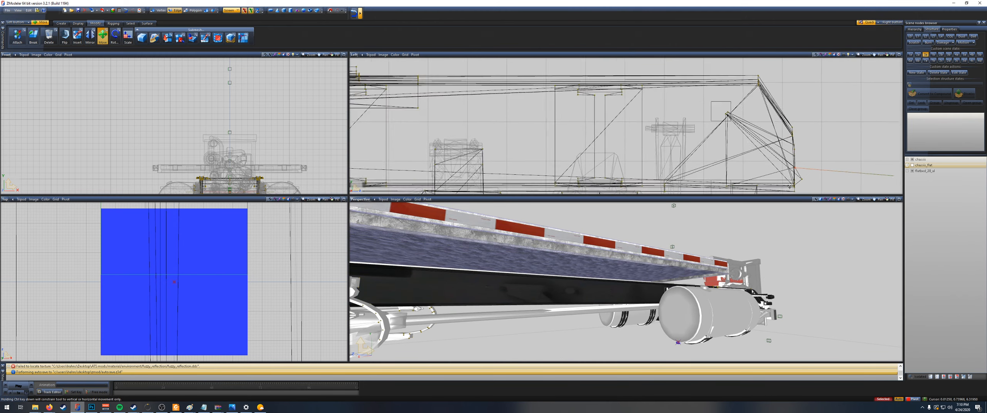
pyautogui.moveTo(800, 178); pyautogui.dragTo(791, 178)
pyautogui.press('space')
pyautogui.moveTo(788, 133); pyautogui.dragTo(778, 179, button='middle')
pyautogui.scroll(-1, 778, 179)
pyautogui.moveTo(756, 119); pyautogui.dragTo(775, 110)
pyautogui.scroll(-4, 782, 132)
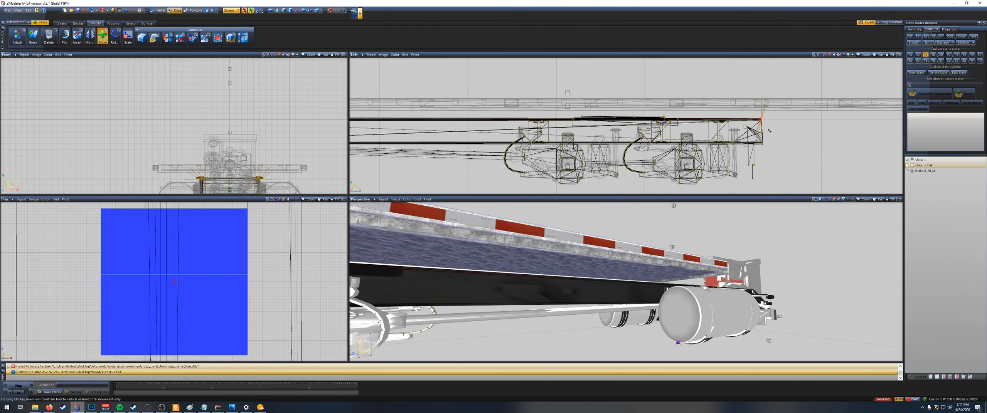
# Step: Extend the truck frame's squared rear end horizontally backward to line up with the flatbed's rear edge
pyautogui.scroll(2, 782, 132)
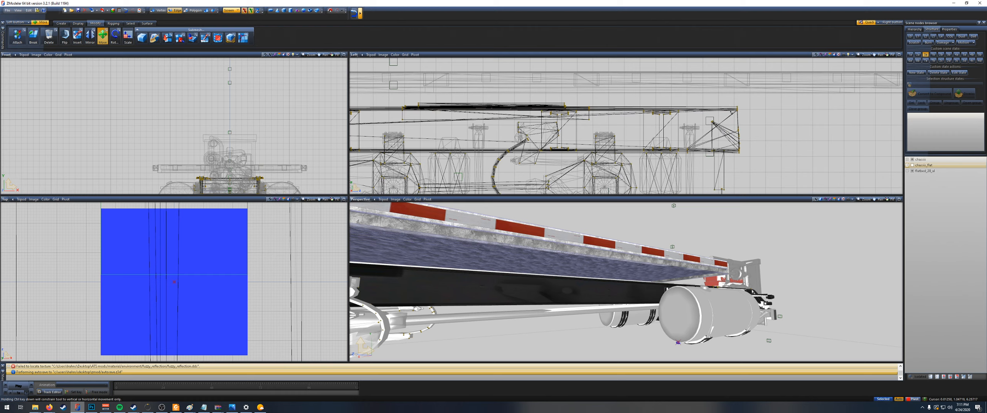
pyautogui.scroll(-4, 753, 166)
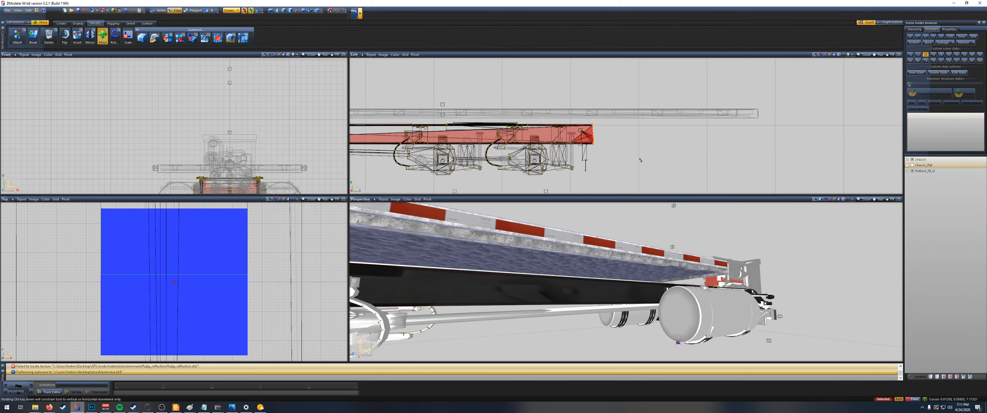
pyautogui.moveTo(594, 138); pyautogui.dragTo(751, 142)
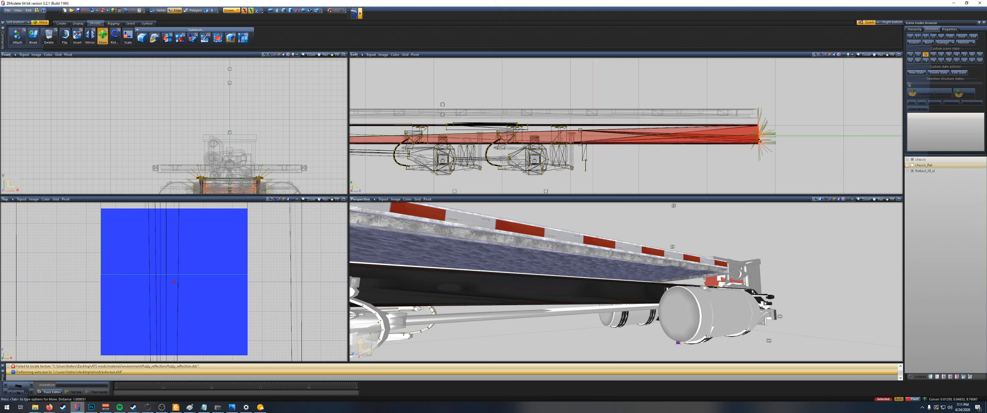
pyautogui.press('space')
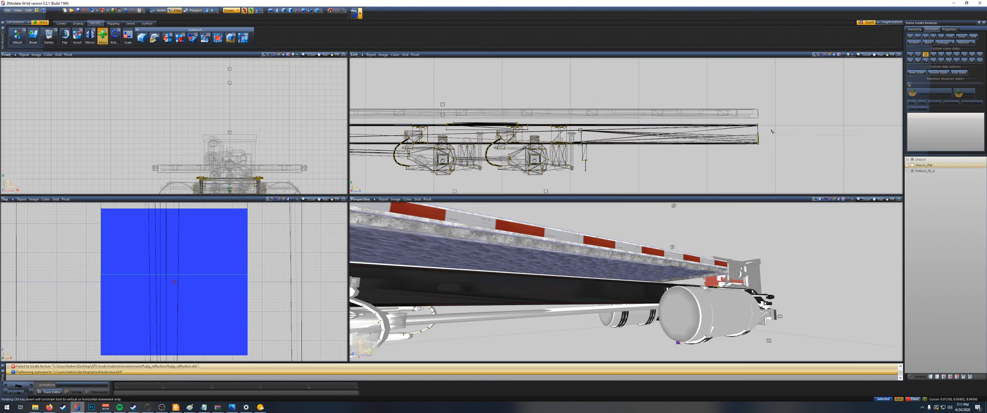
# Step: Raise the frame's upper points behind the engine toward the underside of the flatbed, leaving the front end in place
pyautogui.scroll(-3, 686, 133)
pyautogui.moveTo(463, 131); pyautogui.dragTo(751, 159, button='middle')
pyautogui.scroll(2, 729, 160)
pyautogui.press('space')
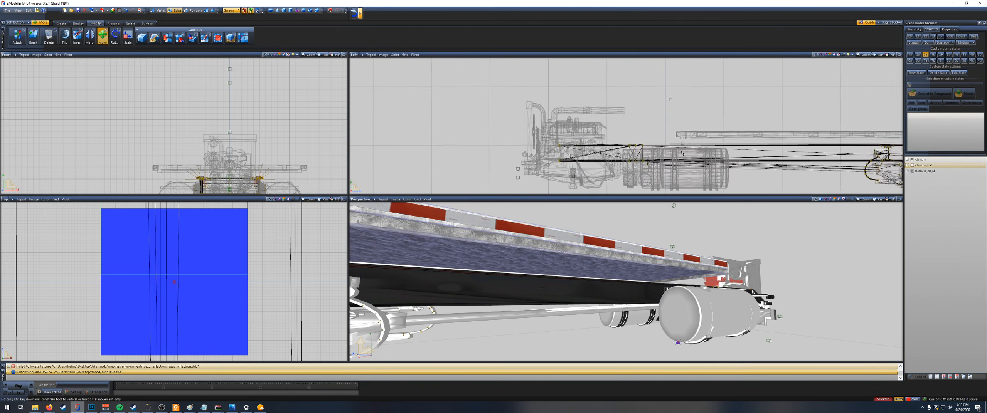
pyautogui.scroll(4, 684, 155)
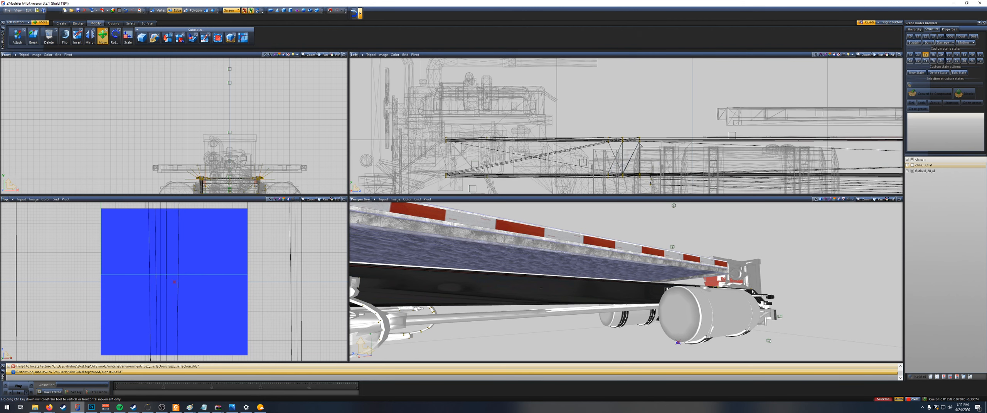
pyautogui.moveTo(640, 145); pyautogui.dragTo(647, 133)
pyautogui.scroll(-6, 646, 133)
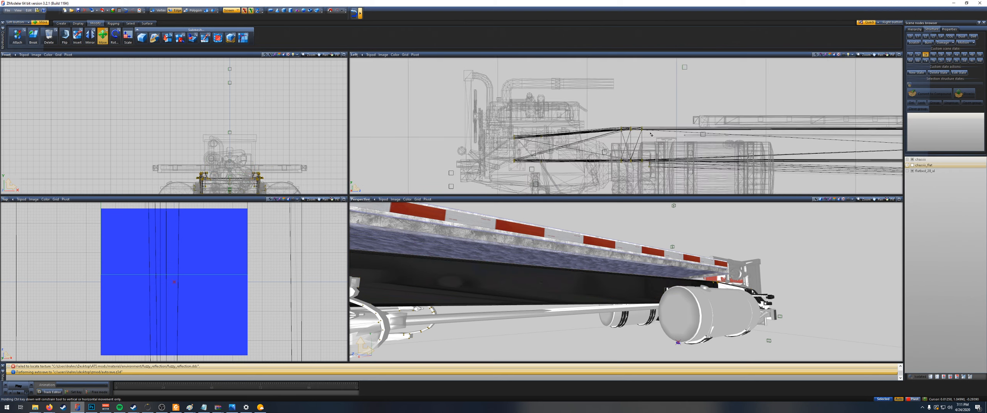
pyautogui.scroll(-6, 677, 263)
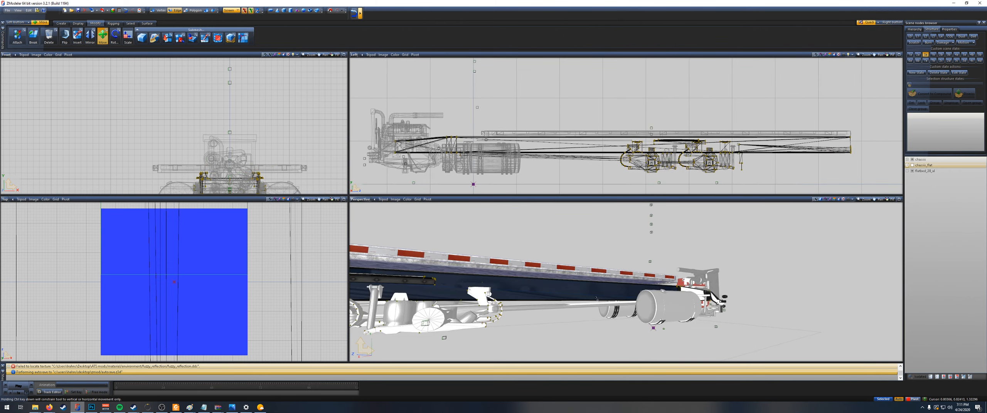
# Step: Switch to vertex-level editing and delete the leftover plates on top of the frame above the rear axles
pyautogui.moveTo(671, 270); pyautogui.dragTo(772, 284, button='middle')
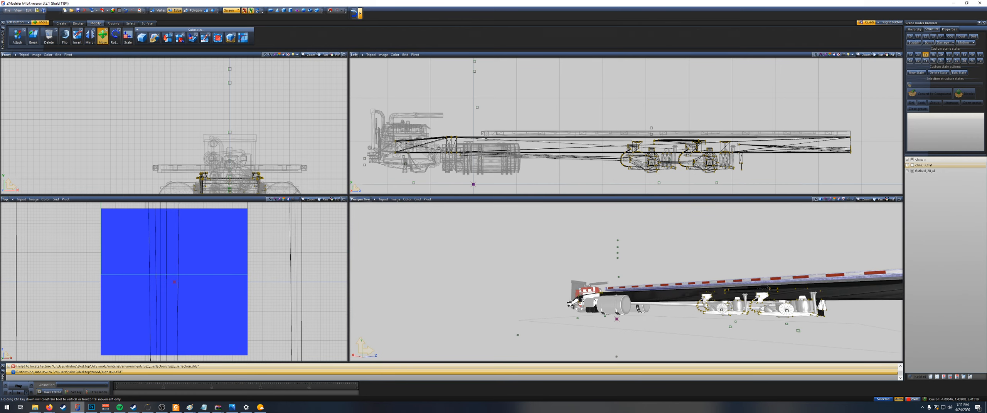
pyautogui.scroll(5, 707, 148)
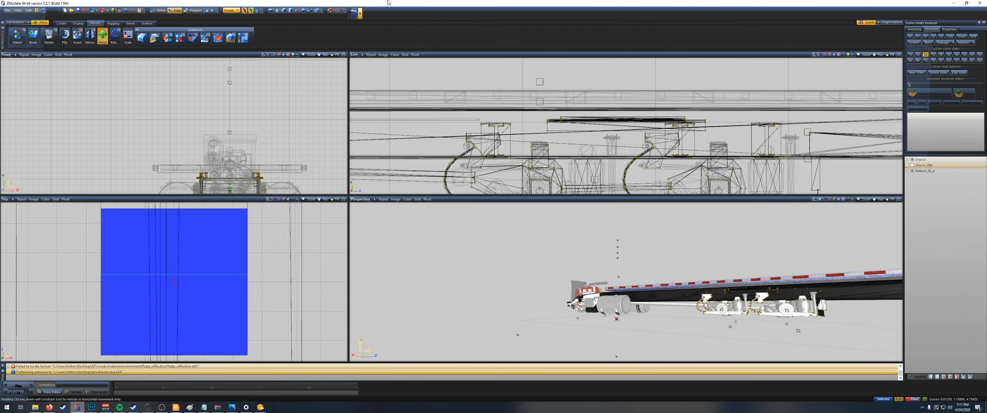
pyautogui.click(166, 11)
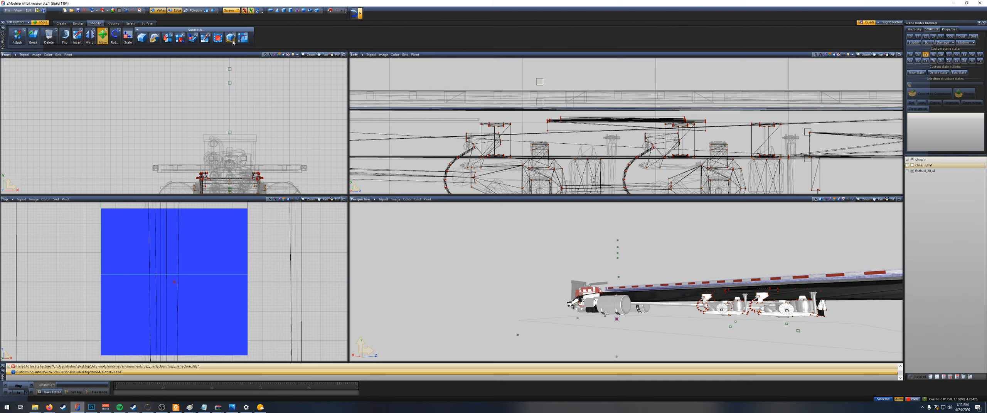
pyautogui.scroll(2, 584, 99)
pyautogui.moveTo(532, 120); pyautogui.dragTo(569, 139)
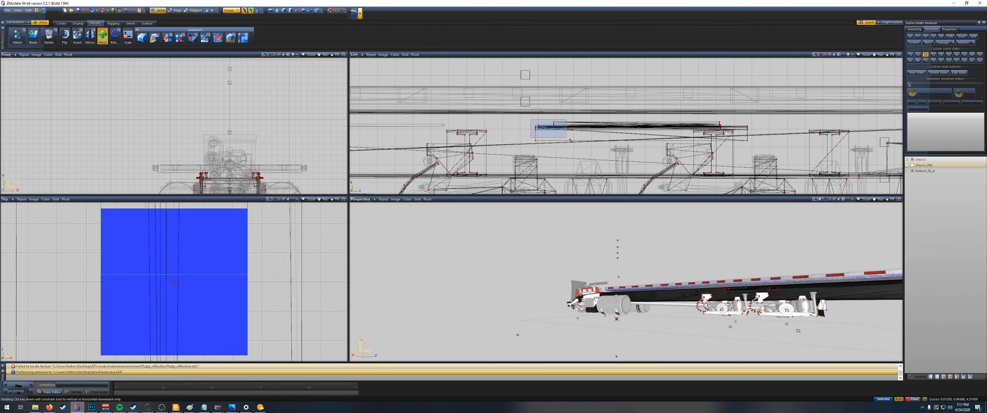
pyautogui.moveTo(572, 144); pyautogui.dragTo(573, 143, button='right')
pyautogui.press('Delete')
pyautogui.scroll(2, 717, 121)
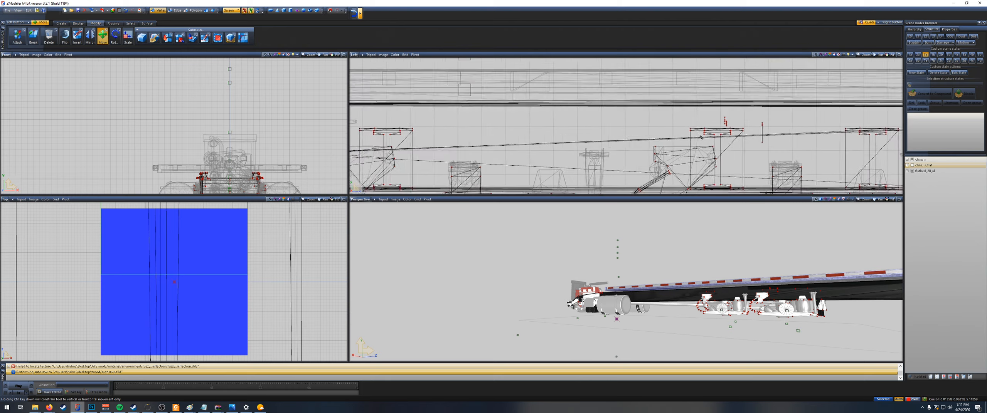
pyautogui.scroll(1, 715, 118)
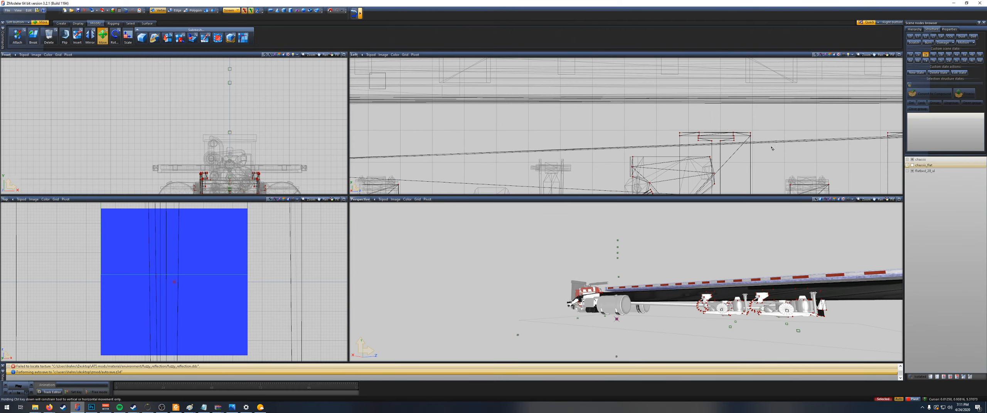
# Step: Examine the lengthened frame and flatbed from the side, from below and from above
pyautogui.scroll(-6, 771, 148)
pyautogui.scroll(5, 828, 160)
pyautogui.moveTo(794, 293); pyautogui.dragTo(817, 234, button='middle')
pyautogui.scroll(10, 760, 227)
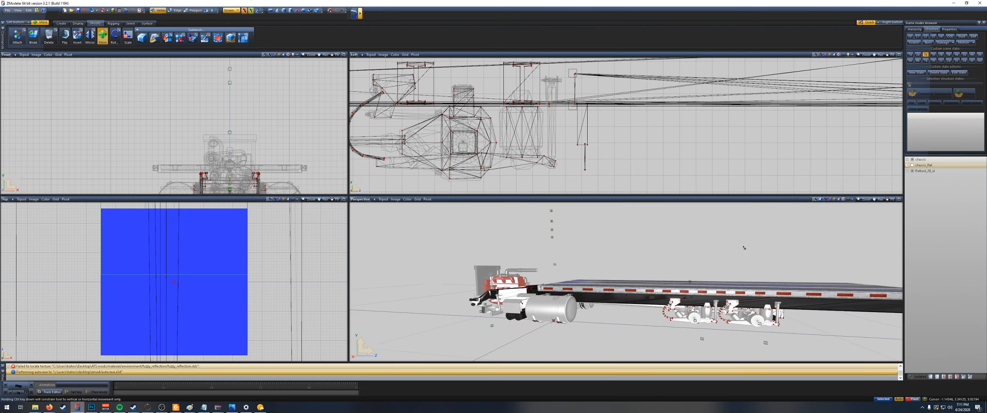
pyautogui.moveTo(707, 259); pyautogui.dragTo(636, 315, button='middle')
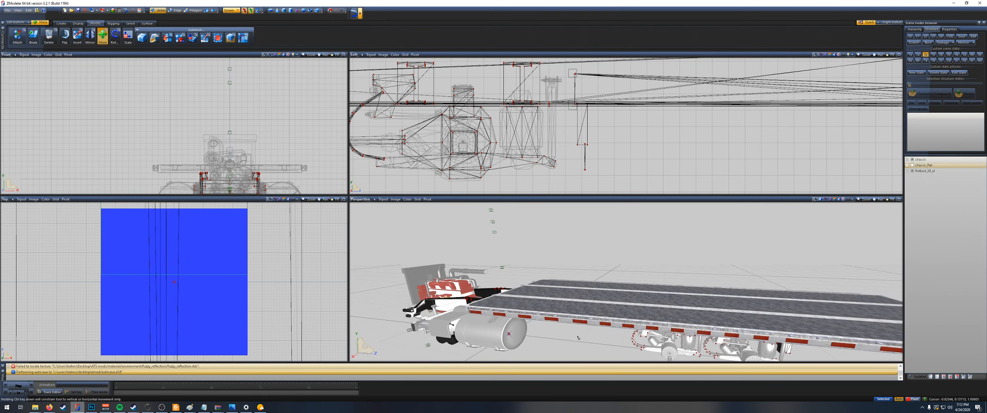
pyautogui.moveTo(578, 337); pyautogui.dragTo(582, 333, button='middle')
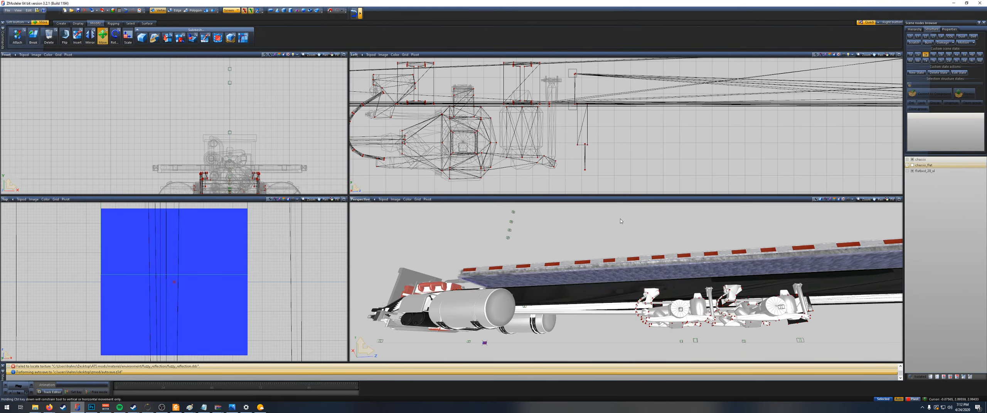
pyautogui.moveTo(621, 222); pyautogui.dragTo(648, 277, button='middle')
pyautogui.scroll(-5, 575, 276)
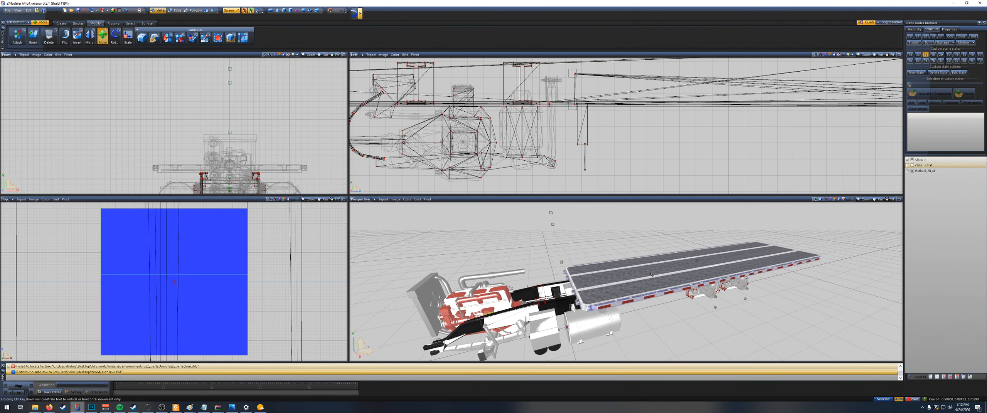
# Step: Show and hide chassis_flat repeatedly to compare it with the reshaped truck chassis, leaving it hidden
pyautogui.click(921, 160)
pyautogui.click(912, 165)
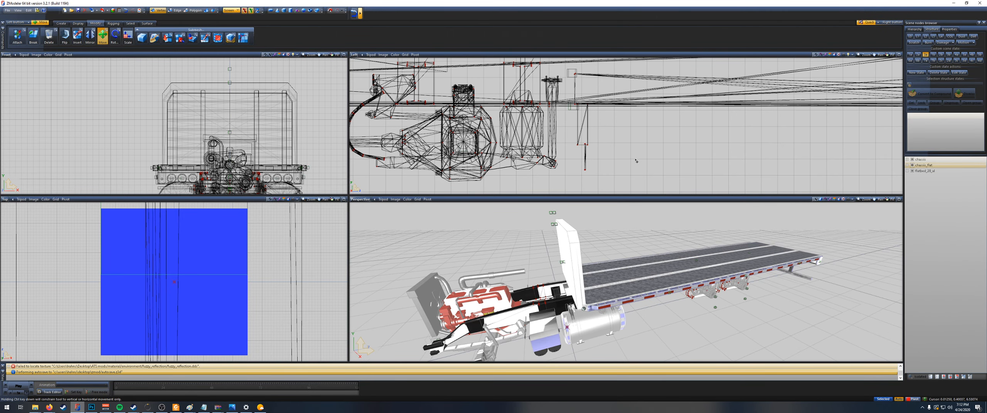
pyautogui.click(912, 166)
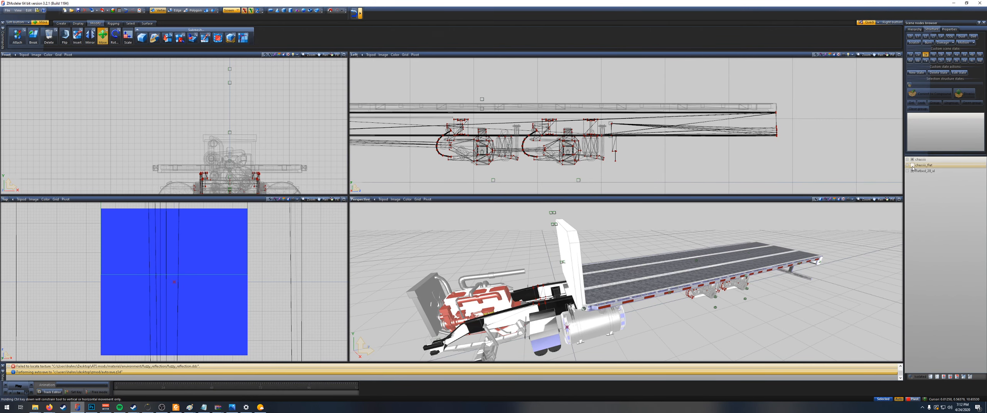
pyautogui.click(912, 166)
pyautogui.click(913, 165)
pyautogui.click(912, 166)
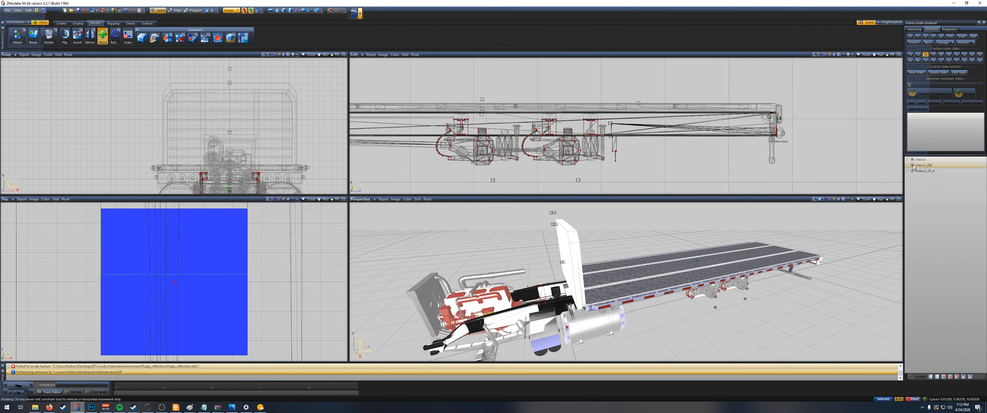
pyautogui.click(912, 166)
pyautogui.scroll(-1, 667, 156)
pyautogui.scroll(-3, 667, 156)
pyautogui.moveTo(485, 90); pyautogui.dragTo(574, 95, button='middle')
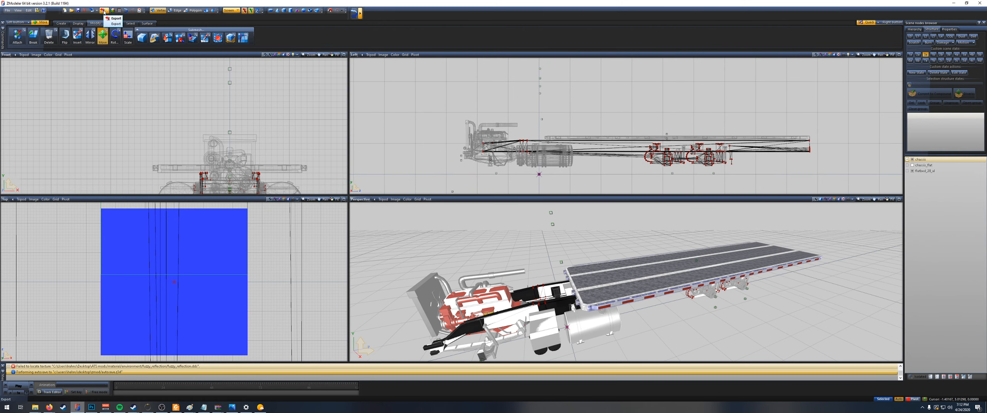
# Step: Import wall.pmd from the f_body folder inside the flatbed's accessory folder
pyautogui.click(93, 11)
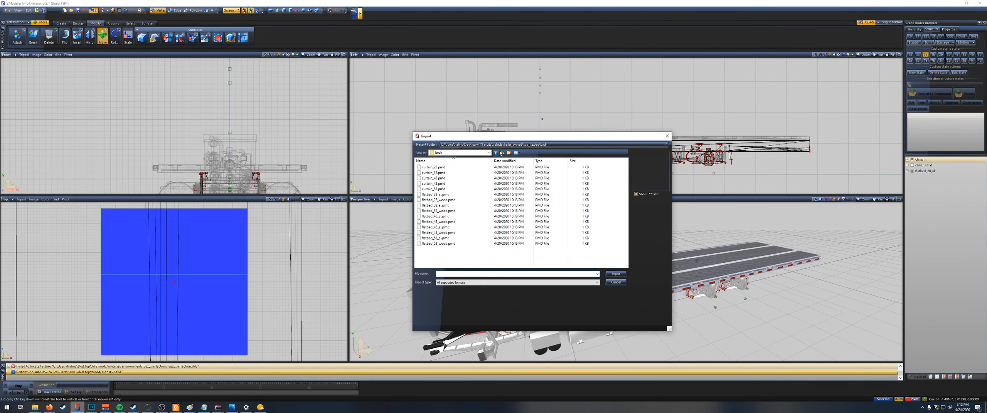
pyautogui.click(503, 153)
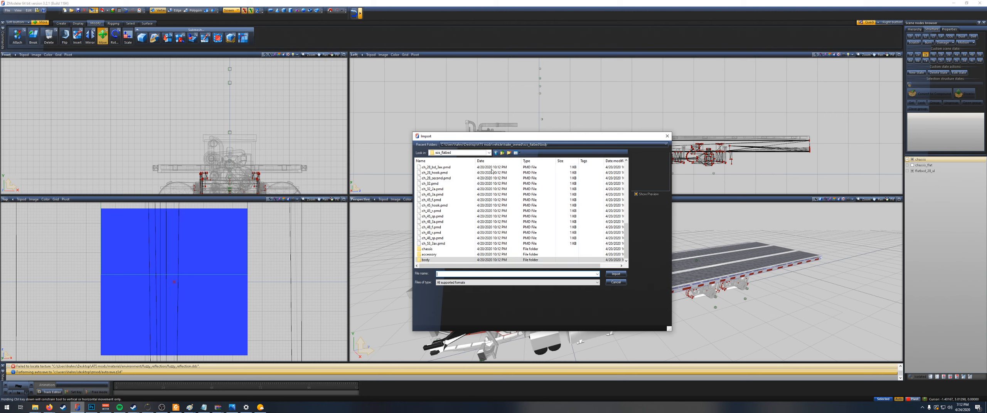
pyautogui.doubleClick(442, 255)
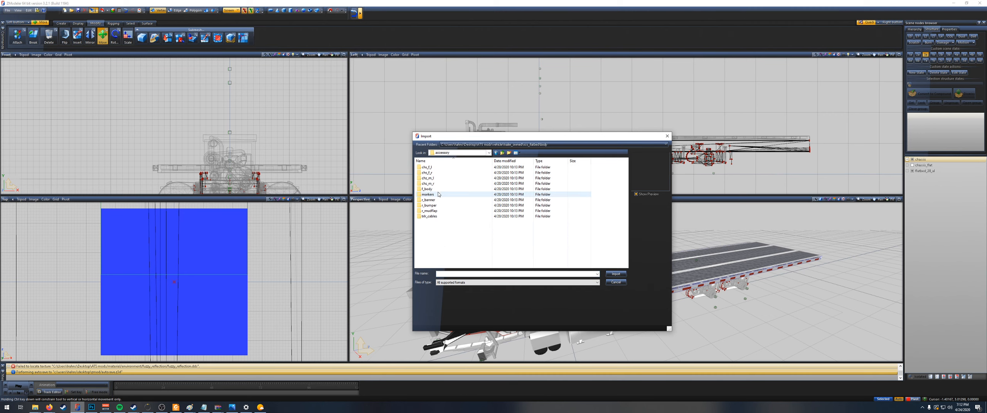
pyautogui.doubleClick(432, 188)
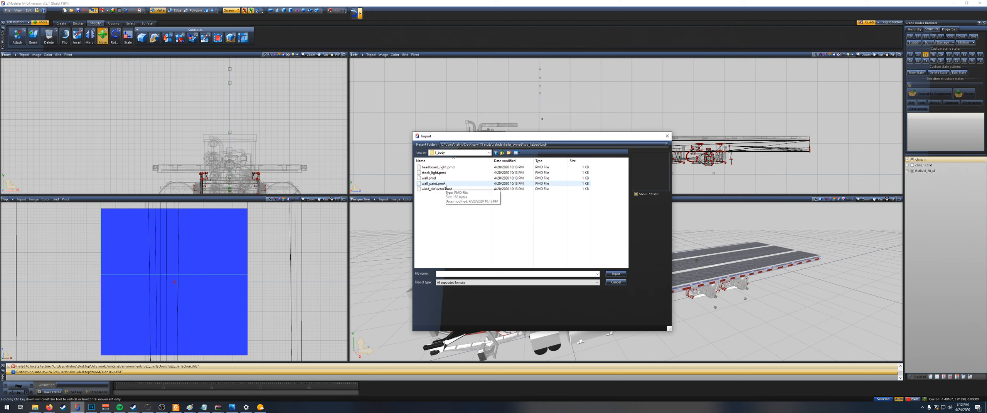
pyautogui.doubleClick(436, 179)
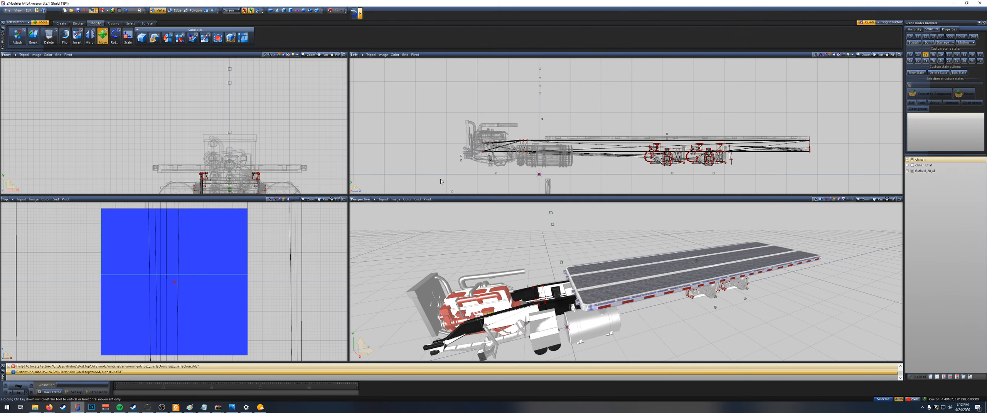
# Step: Examine where the imported wall sits relative to the truck chassis and flatbed
pyautogui.scroll(-2, 558, 175)
pyautogui.moveTo(557, 176); pyautogui.dragTo(591, 109, button='middle')
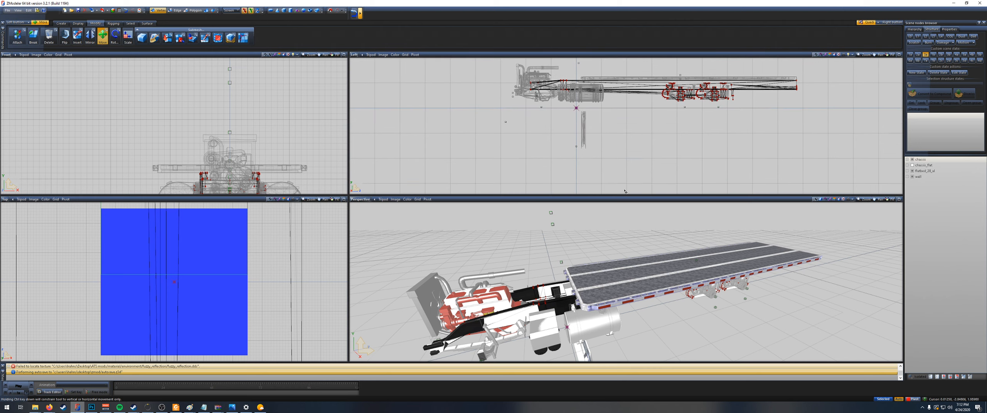
pyautogui.scroll(-5, 593, 292)
pyautogui.moveTo(593, 292); pyautogui.dragTo(592, 262, button='middle')
pyautogui.scroll(3, 604, 286)
pyautogui.scroll(-5, 592, 262)
pyautogui.scroll(5, 590, 140)
pyautogui.moveTo(603, 166); pyautogui.dragTo(584, 152, button='right')
pyautogui.scroll(-3, 602, 135)
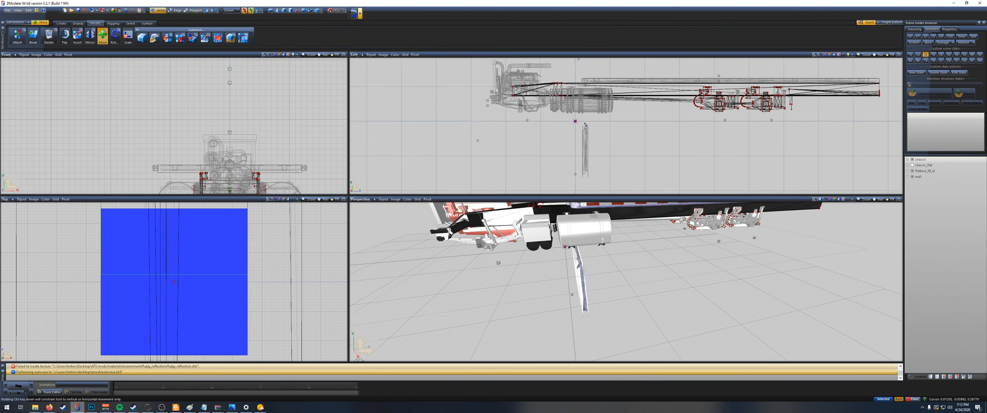
# Step: Switch the selection level to whole objects and clear the selection left on the truck chassis
pyautogui.click(197, 11)
pyautogui.click(204, 11)
pyautogui.press('space')
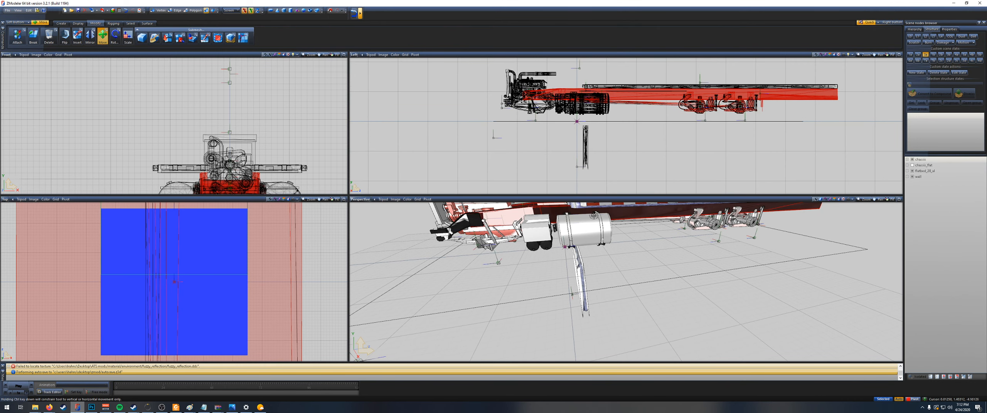
pyautogui.press('space')
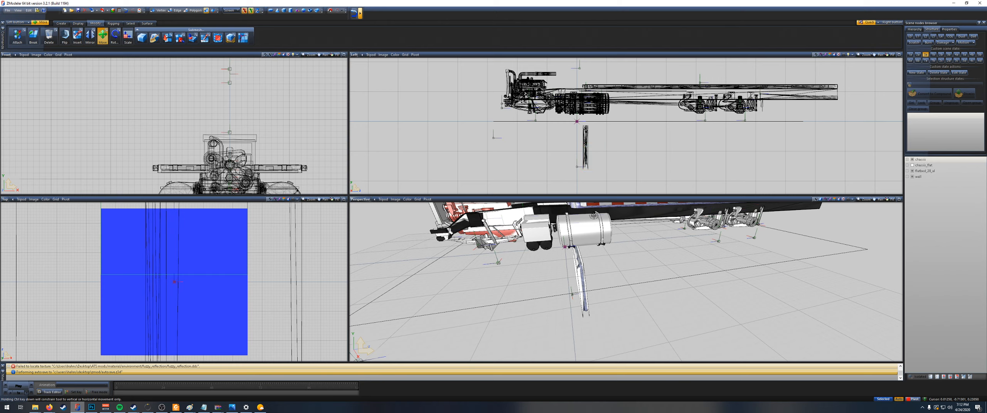
pyautogui.click(578, 167)
pyautogui.scroll(3, 574, 166)
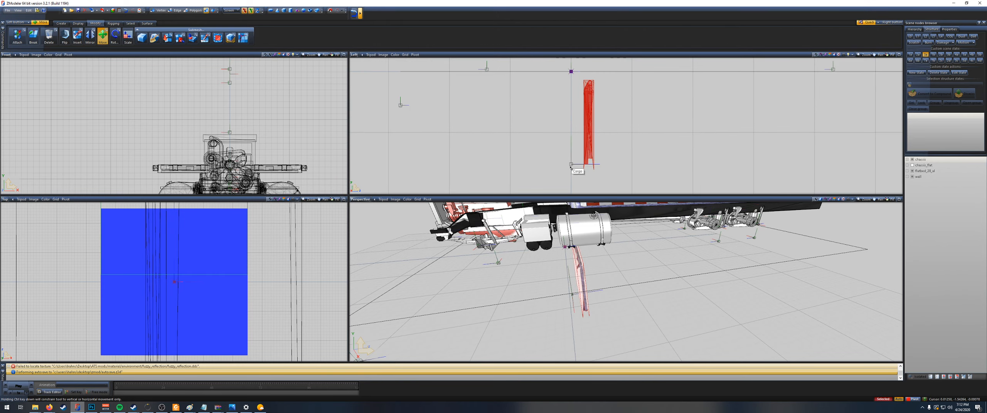
pyautogui.scroll(2, 570, 169)
pyautogui.scroll(-4, 575, 164)
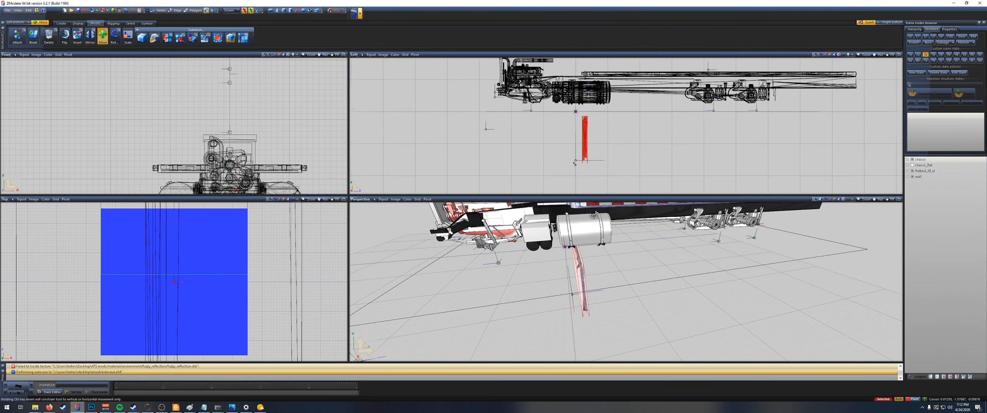
pyautogui.scroll(1, 616, 160)
pyautogui.moveTo(615, 160); pyautogui.dragTo(612, 161, button='middle')
pyautogui.press('space')
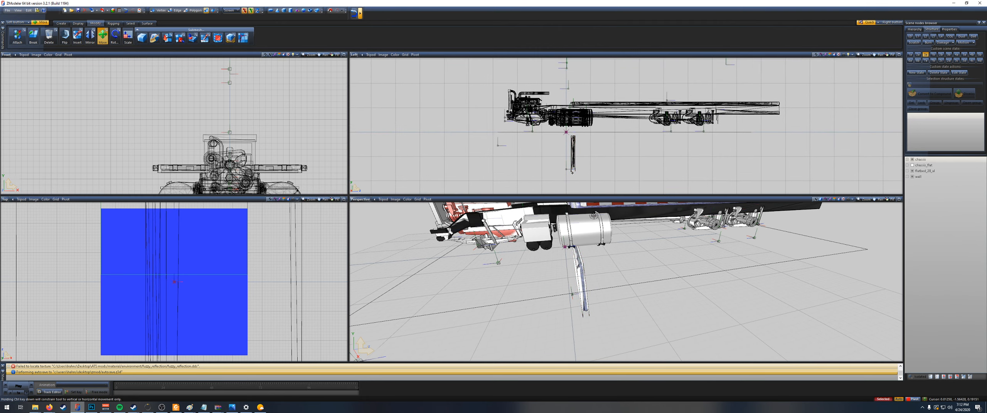
# Step: Select the wall and move it from below the truck to above the front part of the flatbed
pyautogui.scroll(2, 575, 168)
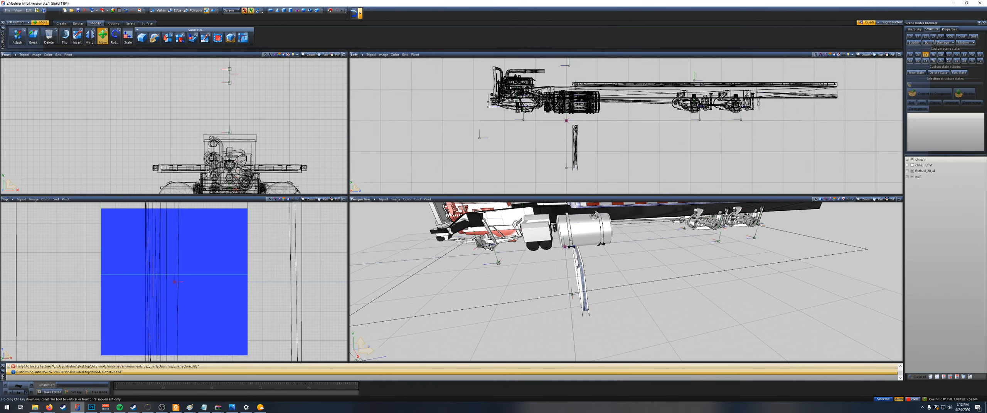
pyautogui.scroll(4, 578, 168)
pyautogui.moveTo(554, 136); pyautogui.dragTo(555, 136)
pyautogui.scroll(-4, 604, 153)
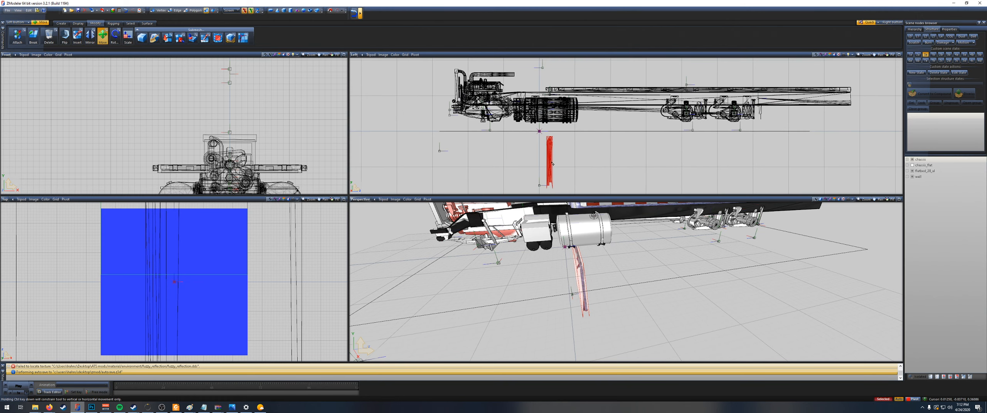
pyautogui.moveTo(552, 163); pyautogui.dragTo(572, 58)
pyautogui.scroll(3, 638, 78)
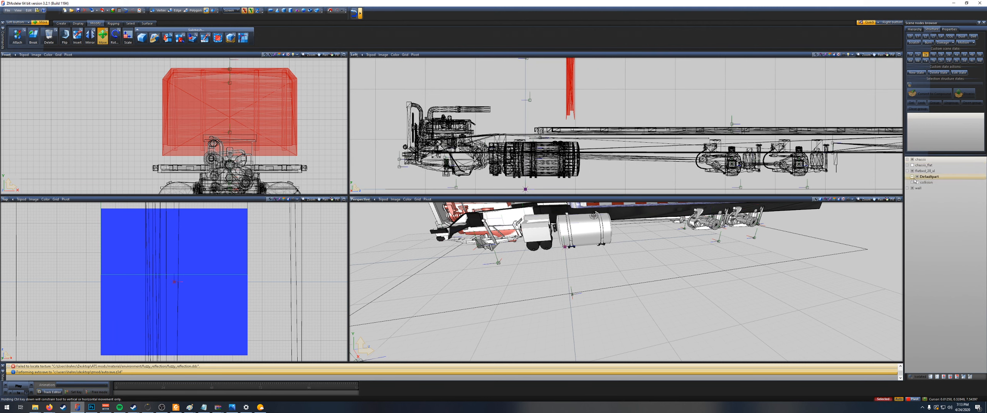
# Step: Lower the wall onto the flatbed's front end and align its base with the front edge of the deck
pyautogui.click(912, 177)
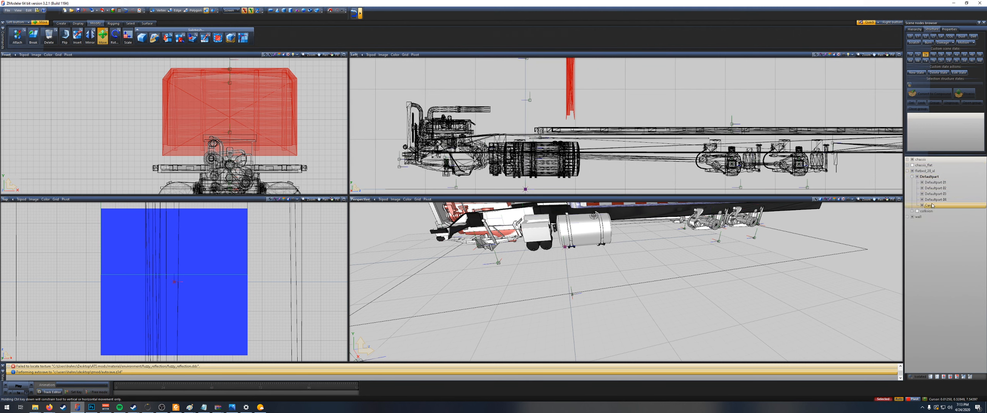
pyautogui.click(907, 171)
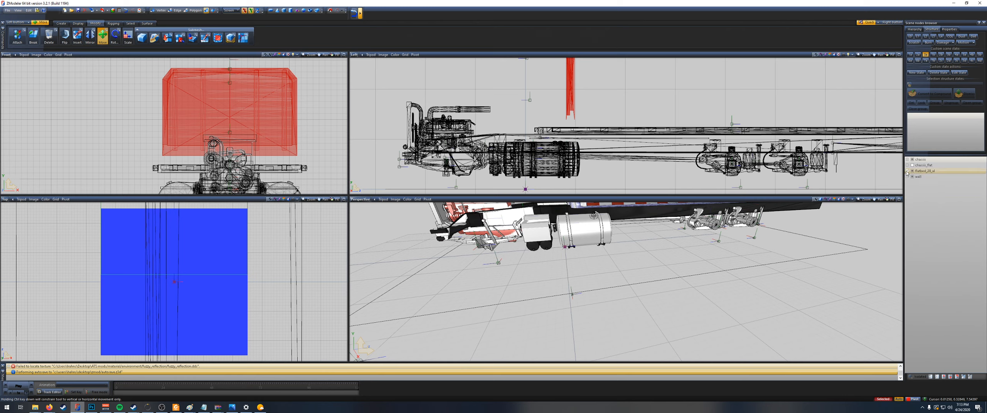
pyautogui.click(907, 176)
pyautogui.scroll(3, 574, 102)
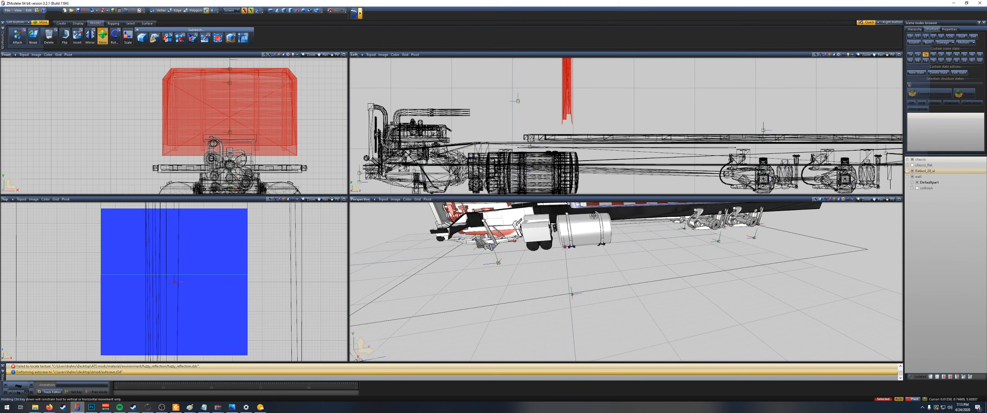
pyautogui.scroll(3, 644, 106)
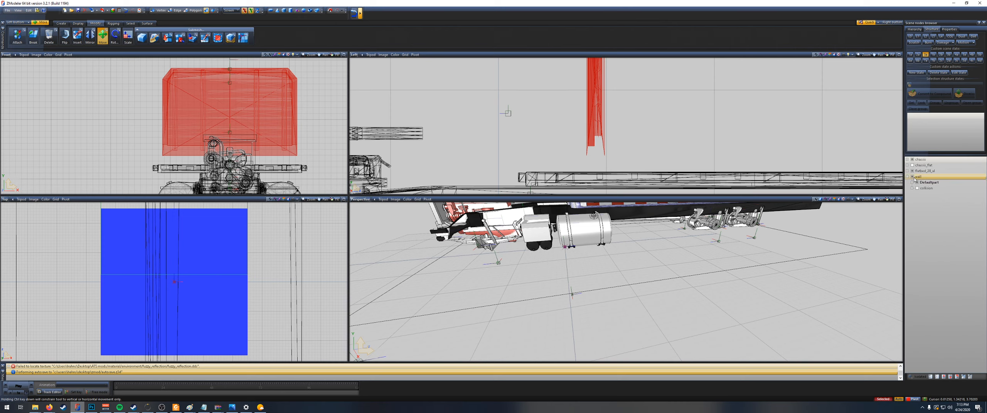
pyautogui.moveTo(585, 111); pyautogui.dragTo(526, 156)
pyautogui.scroll(2, 548, 158)
pyautogui.moveTo(548, 158); pyautogui.dragTo(565, 130, button='middle')
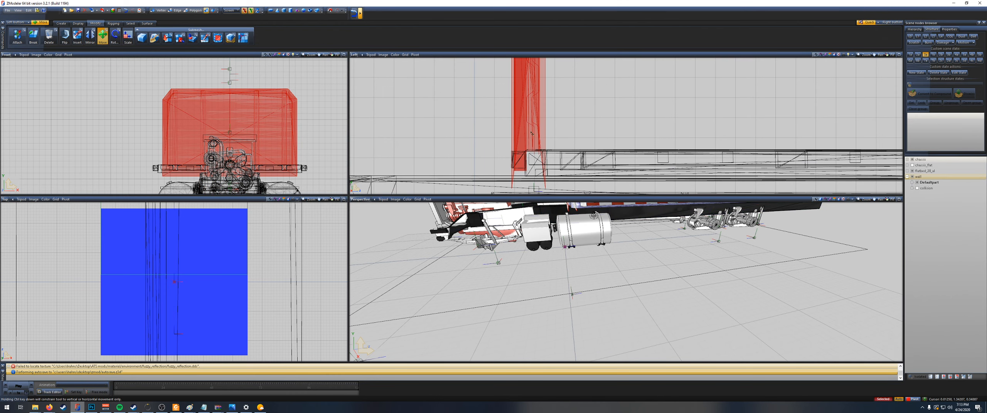
pyautogui.scroll(3, 522, 146)
pyautogui.moveTo(534, 137); pyautogui.dragTo(531, 136)
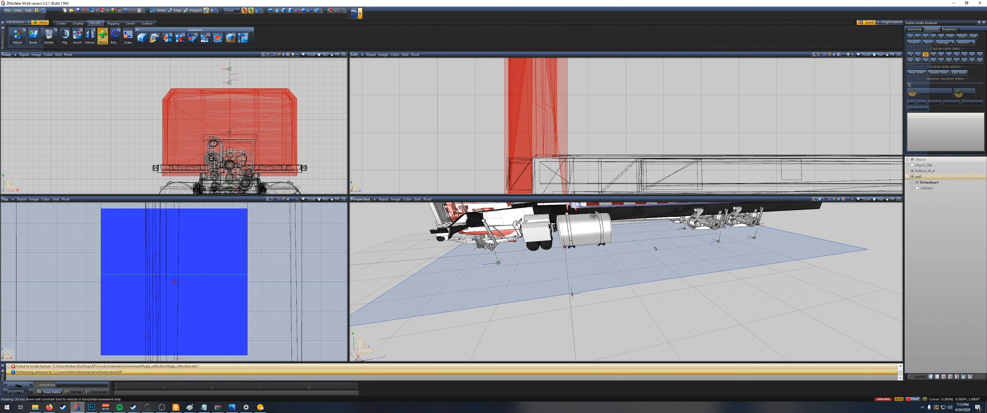
# Step: Show chassis_flat to compare it with the wall and flatbed at the front end, leaving it hidden
pyautogui.moveTo(652, 261); pyautogui.dragTo(659, 263, button='middle')
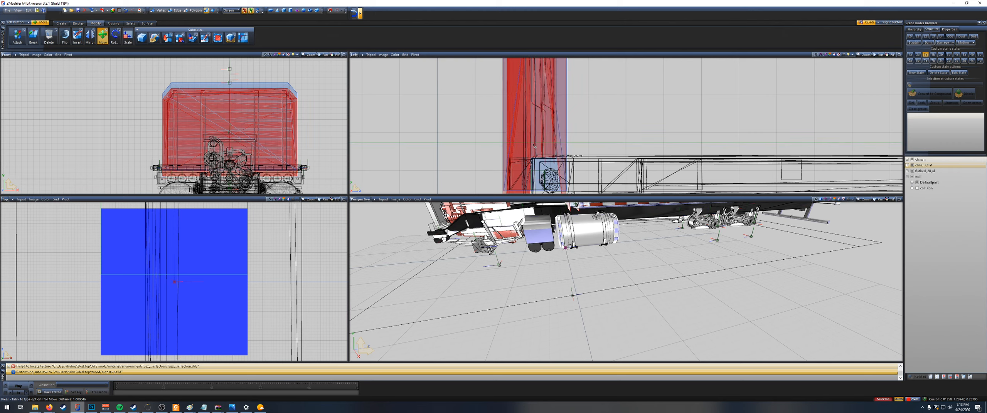
pyautogui.scroll(5, 535, 148)
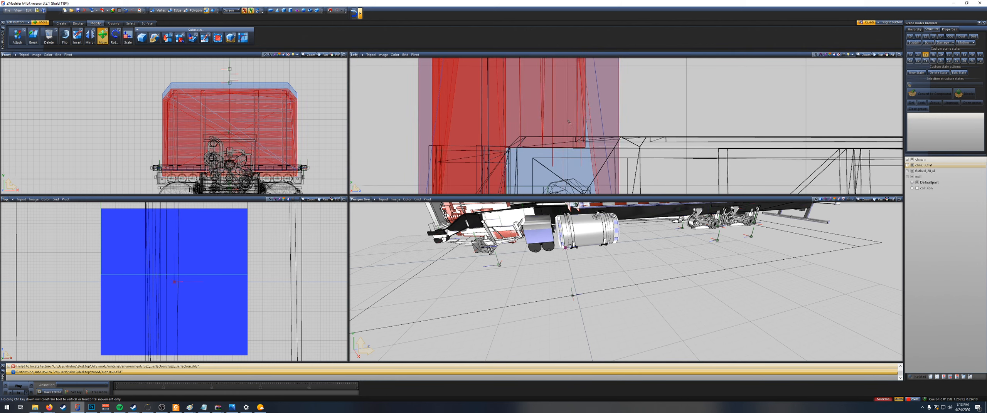
pyautogui.scroll(-4, 528, 89)
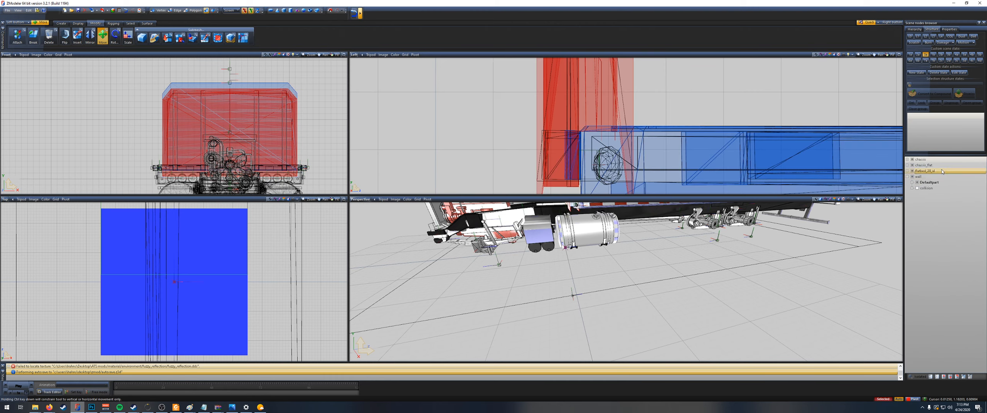
pyautogui.scroll(-8, 665, 120)
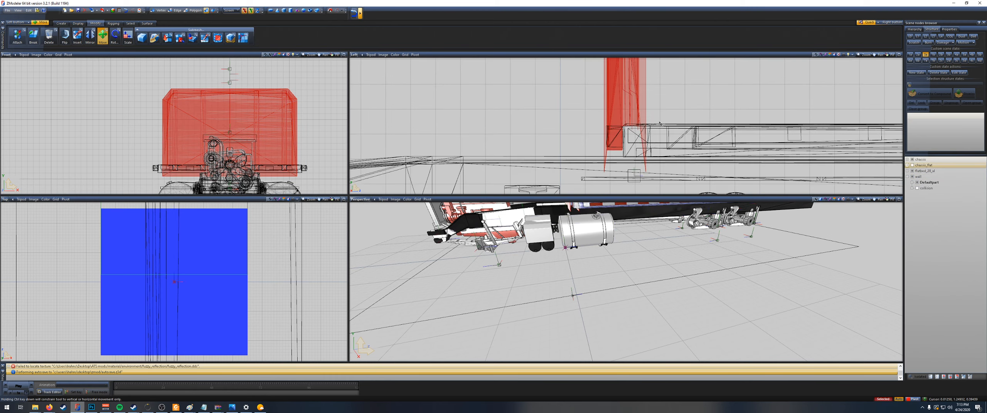
pyautogui.scroll(-8, 665, 121)
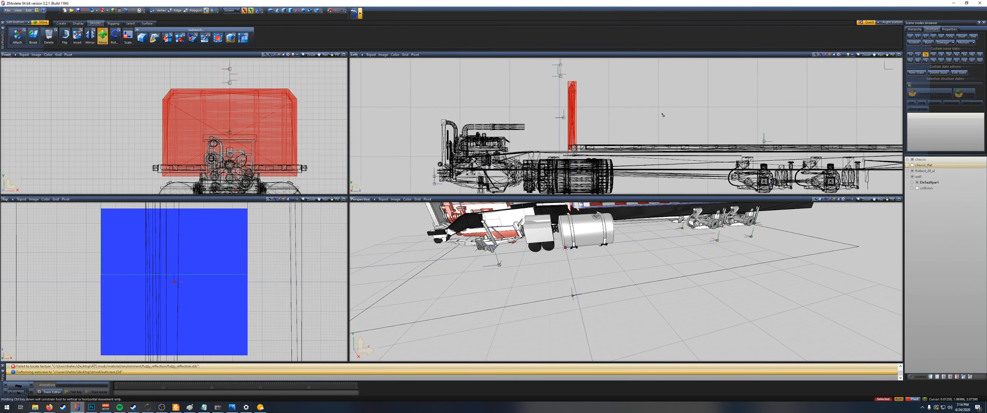
pyautogui.moveTo(679, 113); pyautogui.dragTo(679, 113, button='middle')
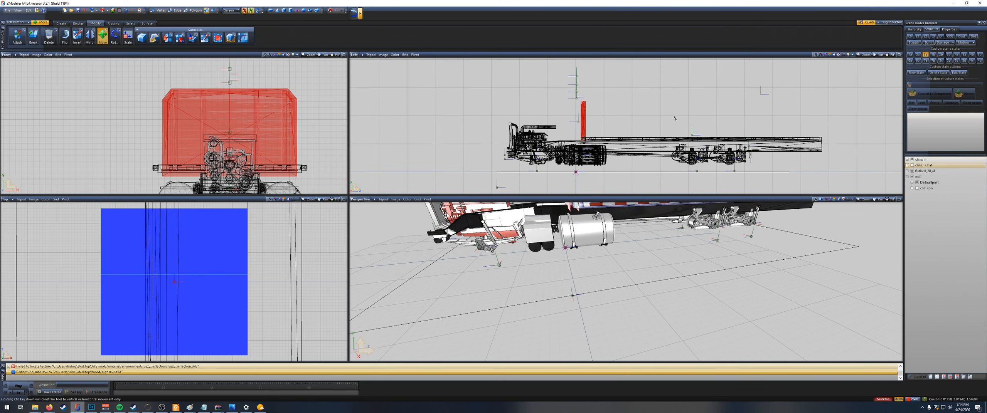
# Step: Show chassis_flat, deselect the wall, and move the Cargo dummy from below the truck to above the flatbed's rear part
pyautogui.click(912, 165)
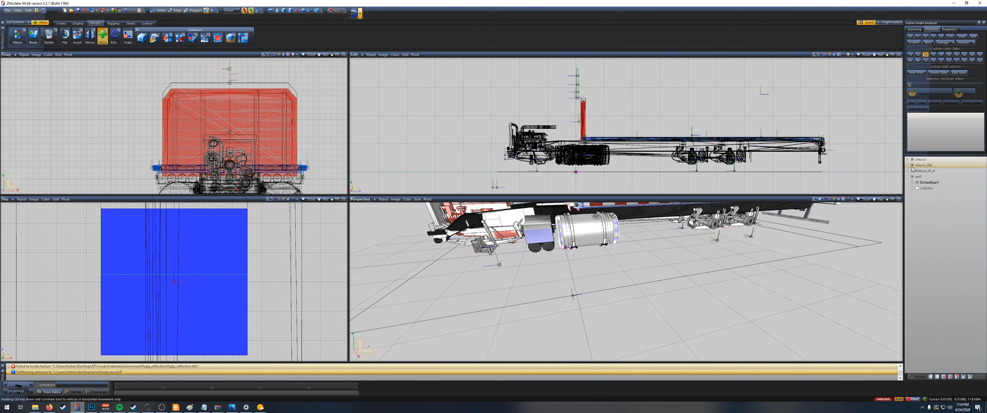
pyautogui.scroll(10, 802, 166)
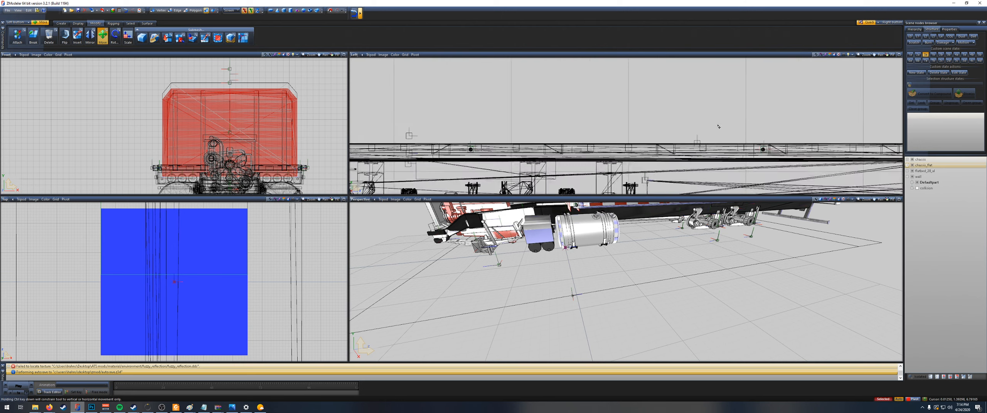
pyautogui.click(689, 150)
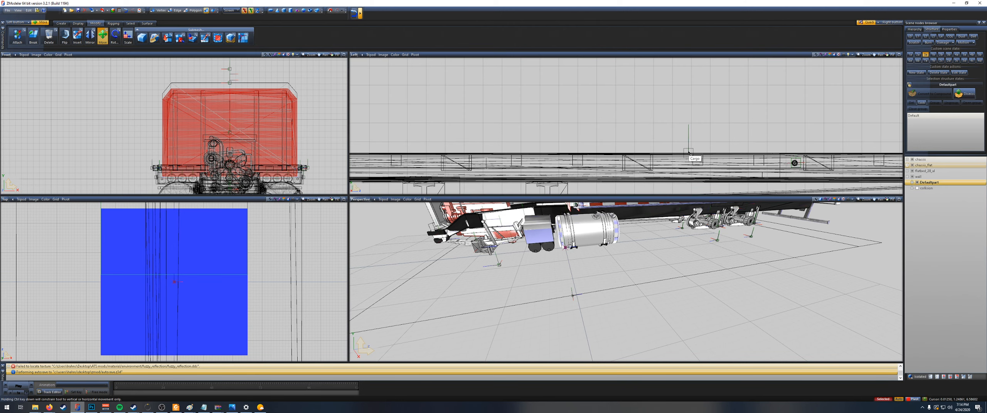
pyautogui.scroll(-10, 688, 152)
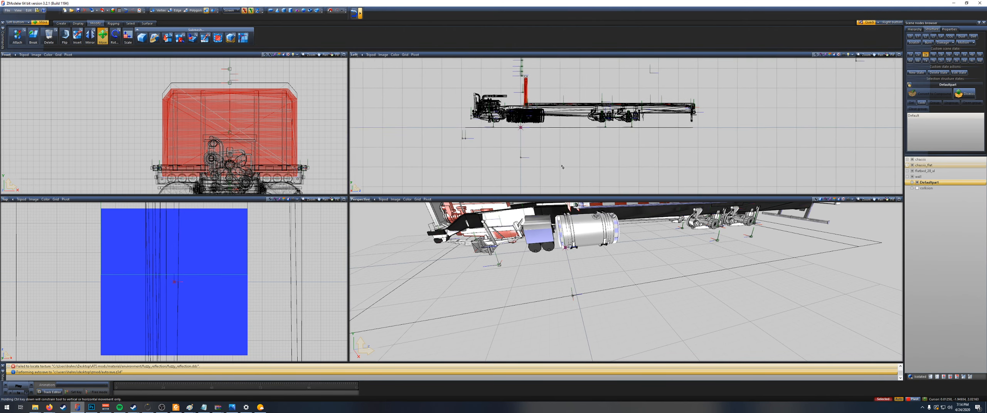
pyautogui.rightClick(521, 153)
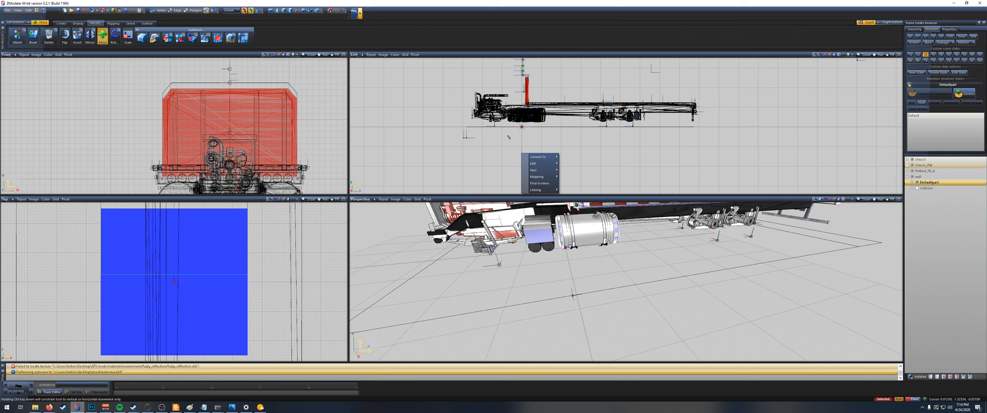
pyautogui.click(498, 165)
pyautogui.click(526, 157)
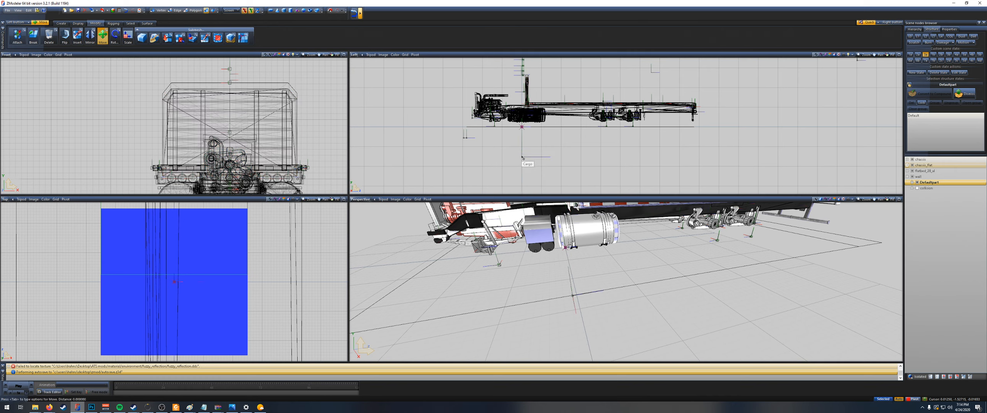
pyautogui.scroll(2, 657, 91)
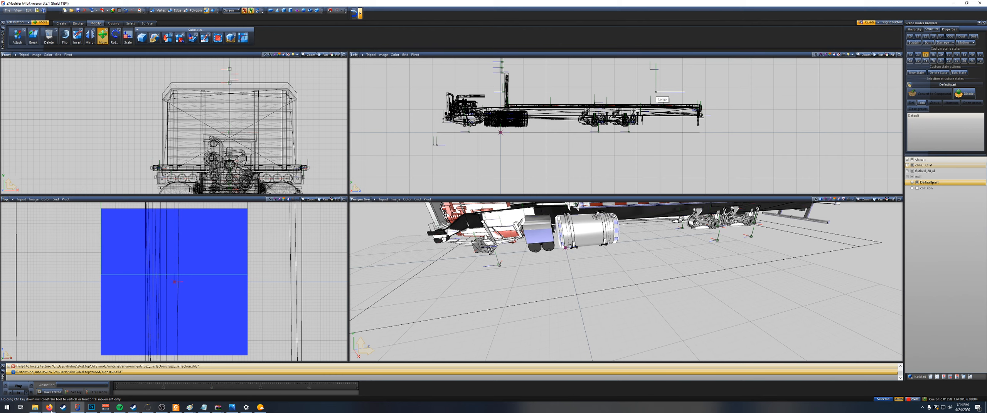
# Step: Check the American Truck Simulator page in the Steam library and return to ZModeler
pyautogui.click(62, 408)
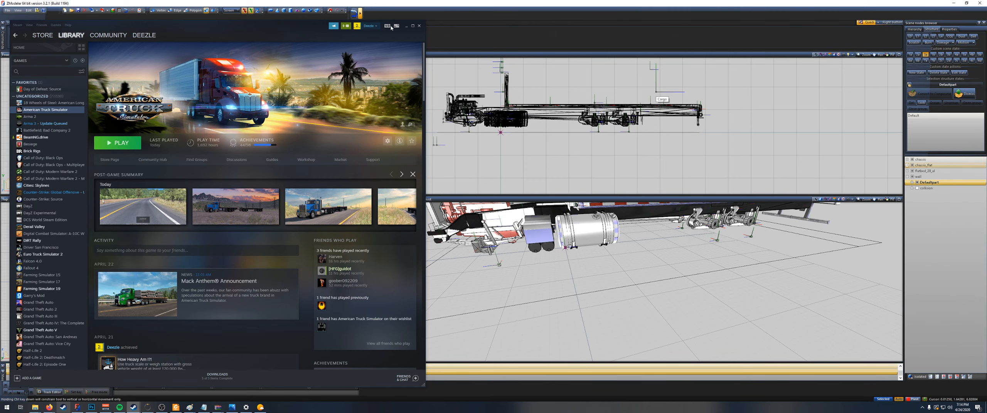
pyautogui.click(406, 26)
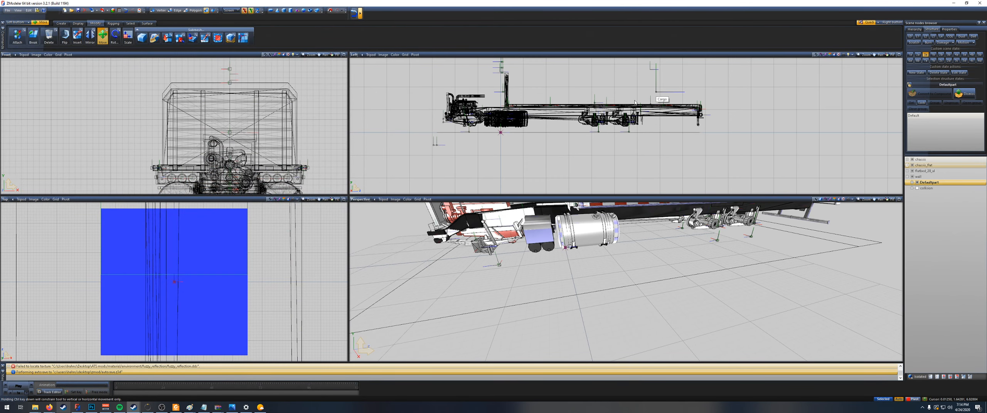
# Step: Lower the Cargo dummy onto the existing marker on the flatbed's deck near the rear, and hide chassis_flat
pyautogui.scroll(5, 639, 72)
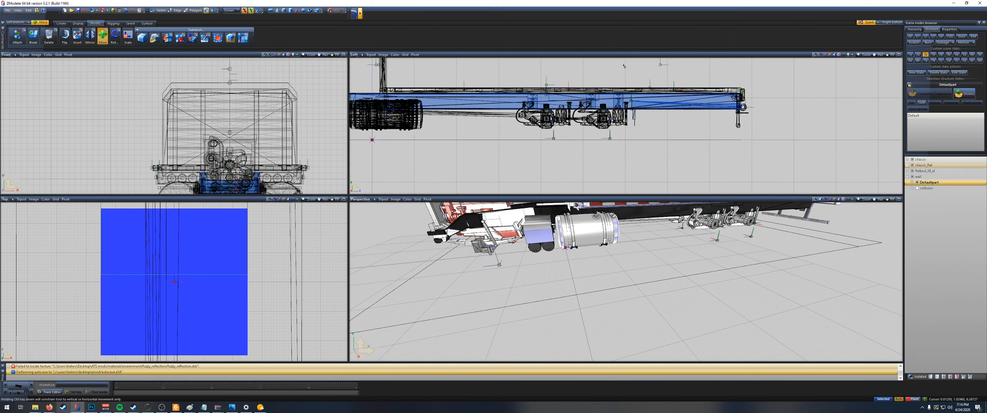
pyautogui.scroll(8, 639, 73)
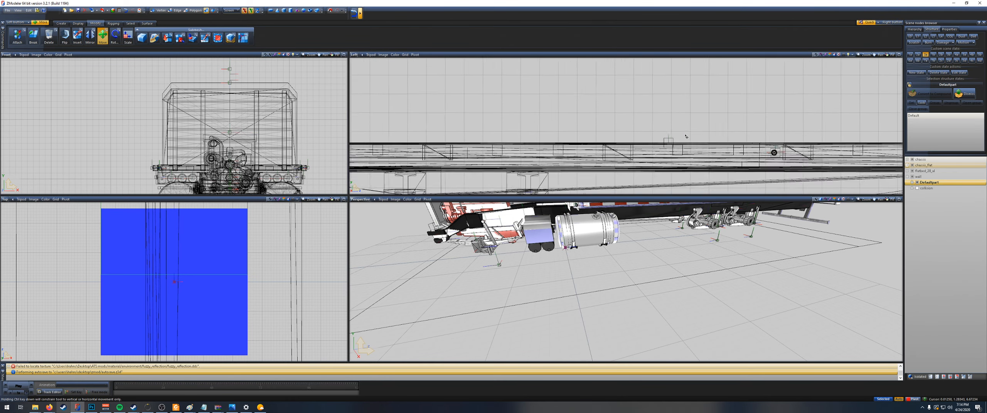
pyautogui.scroll(-6, 717, 115)
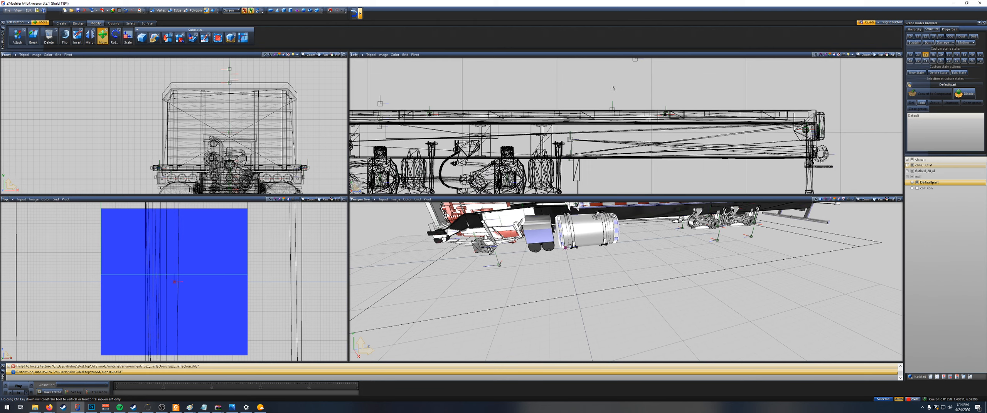
pyautogui.scroll(3, 651, 67)
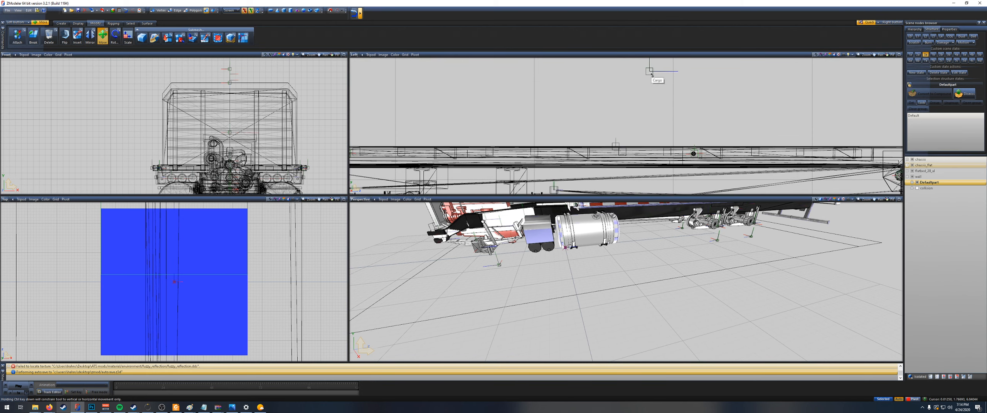
pyautogui.moveTo(652, 75); pyautogui.dragTo(631, 161)
pyautogui.scroll(3, 628, 131)
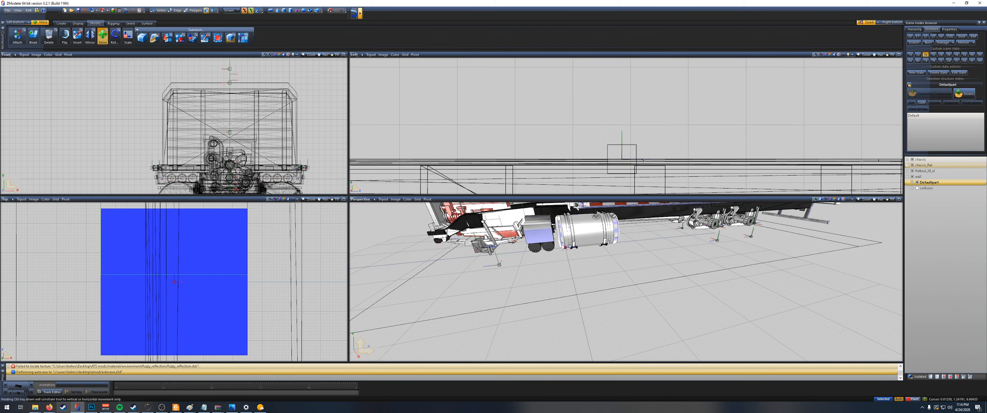
pyautogui.click(913, 166)
pyautogui.scroll(-2, 564, 82)
pyautogui.scroll(-5, 563, 81)
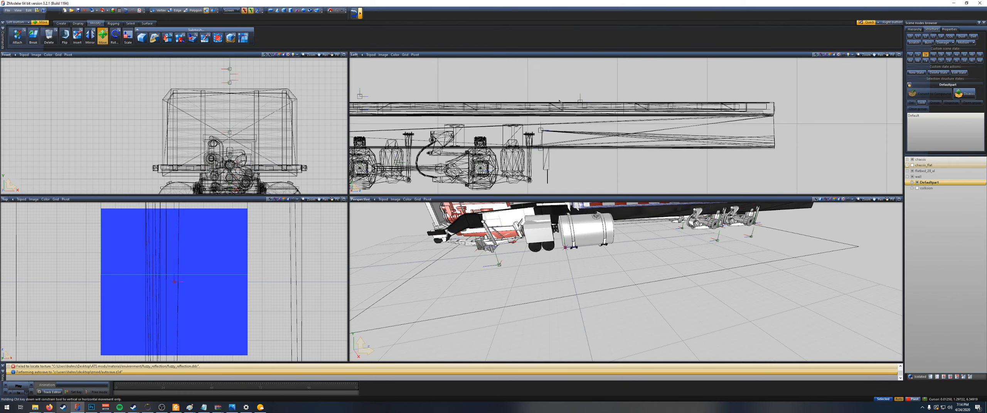
# Step: Import flatbed.pmd from the r_bumper accessory folder and bring the imported bumper beneath the truck into view
pyautogui.moveTo(511, 83); pyautogui.dragTo(555, 97, button='middle')
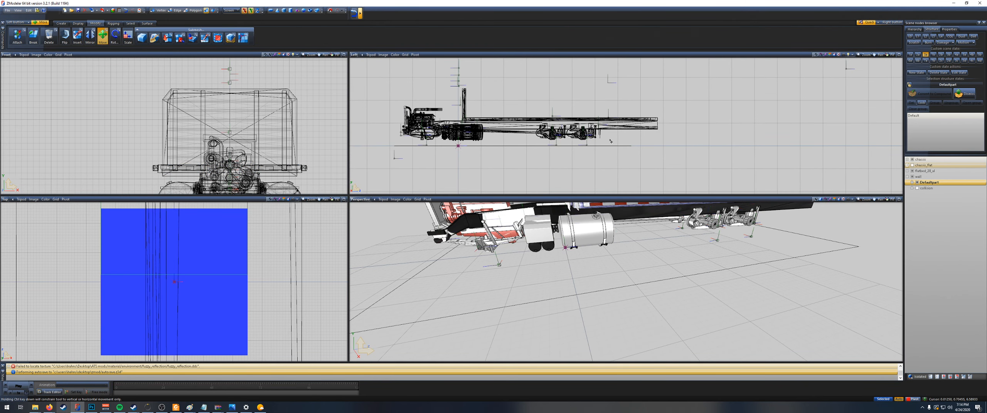
pyautogui.scroll(2, 488, 75)
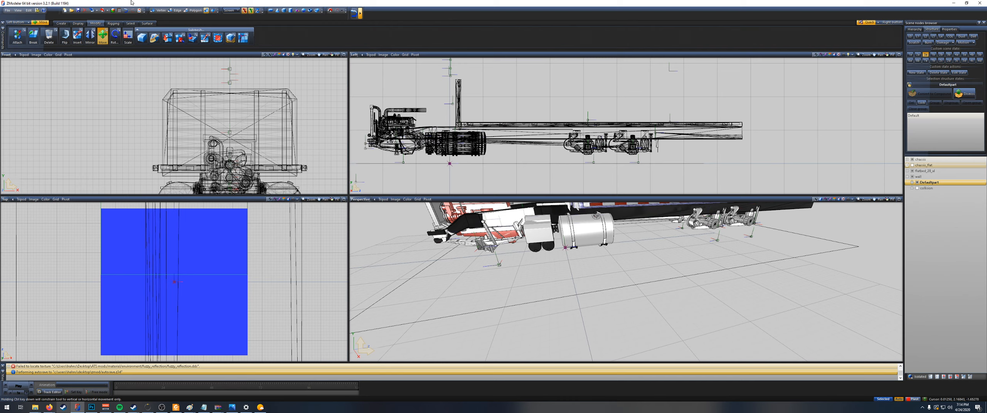
pyautogui.click(92, 10)
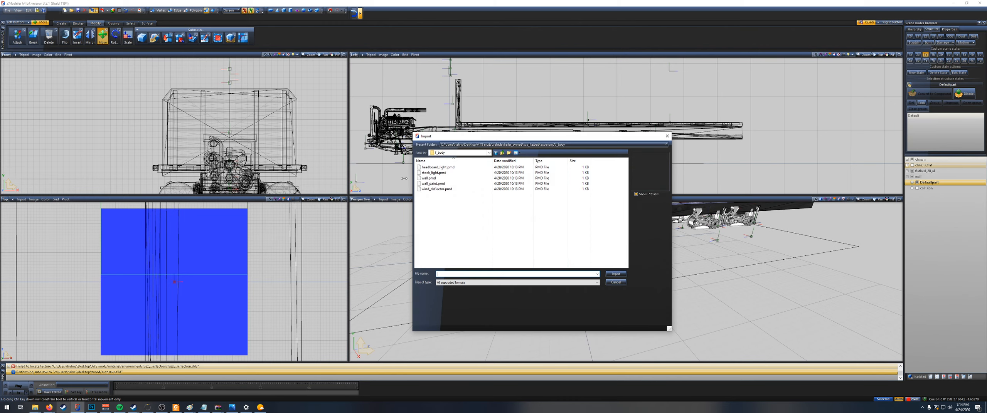
pyautogui.click(502, 153)
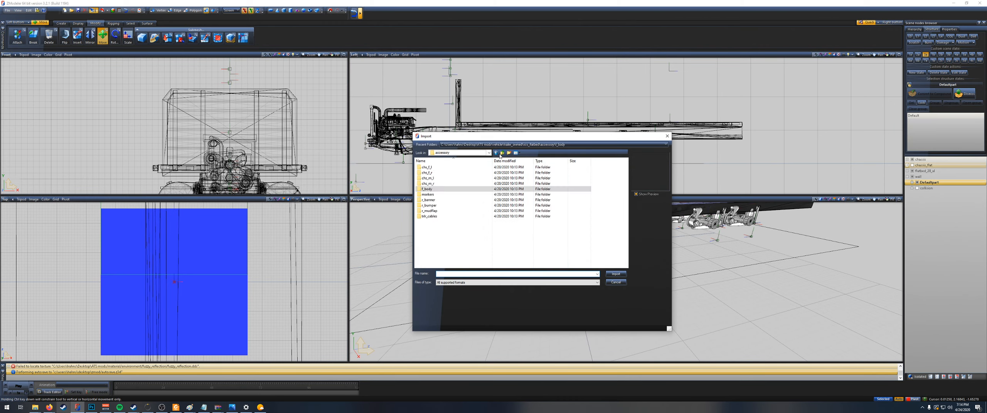
pyautogui.doubleClick(436, 205)
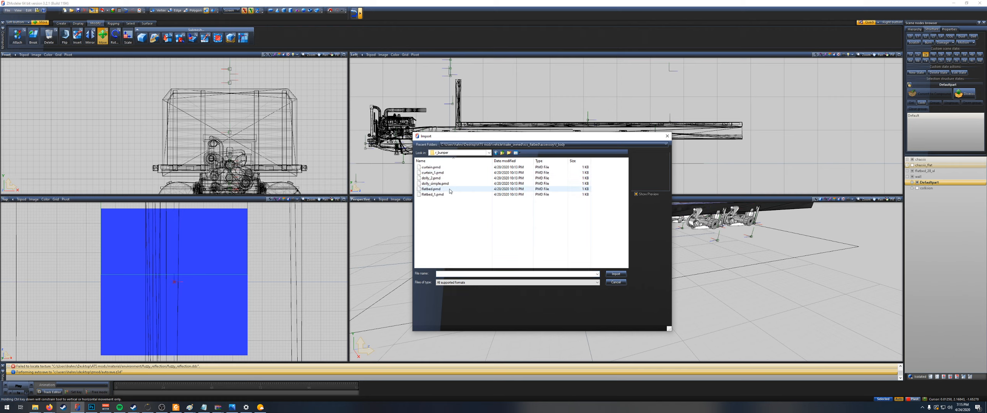
pyautogui.doubleClick(450, 191)
pyautogui.moveTo(579, 260); pyautogui.dragTo(581, 272)
pyautogui.moveTo(580, 273); pyautogui.dragTo(690, 279, button='middle')
pyautogui.scroll(-3, 691, 279)
pyautogui.scroll(-1, 517, 167)
pyautogui.moveTo(518, 166); pyautogui.dragTo(537, 126, button='middle')
pyautogui.moveTo(532, 149); pyautogui.dragTo(505, 142, button='right')
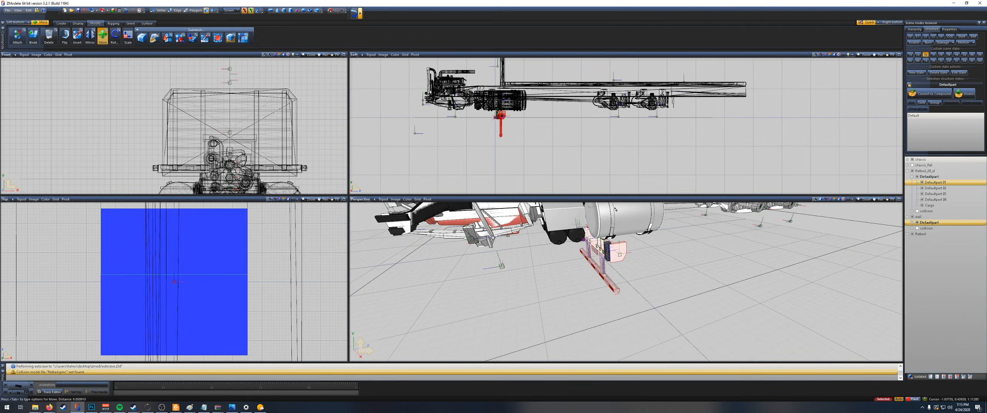
# Step: Rotate the imported bumper in the top view so that it faces the opposite direction
pyautogui.scroll(8, 501, 115)
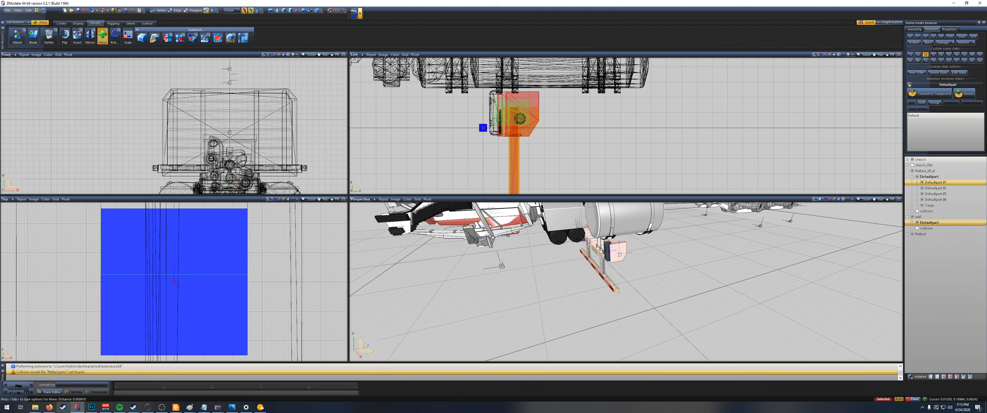
pyautogui.scroll(4, 495, 105)
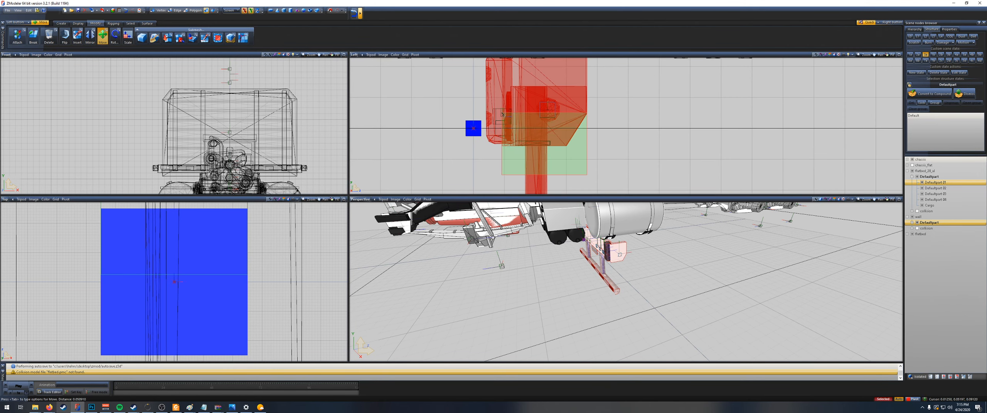
pyautogui.scroll(-2, 505, 113)
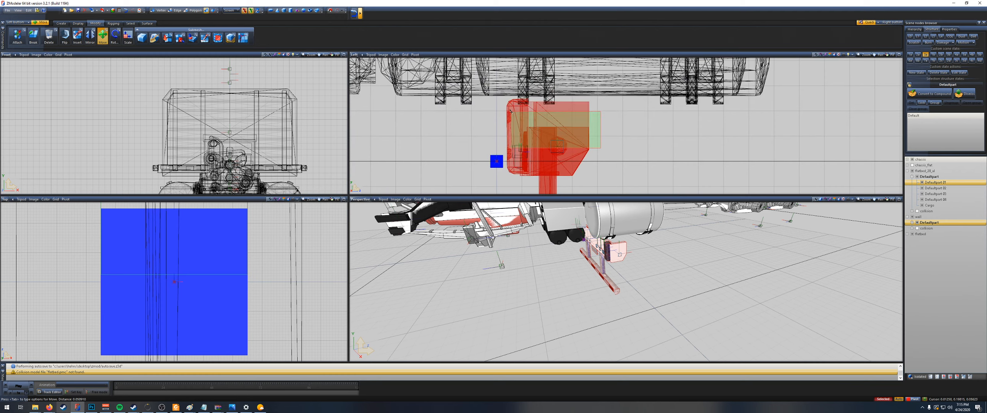
pyautogui.scroll(-5, 507, 109)
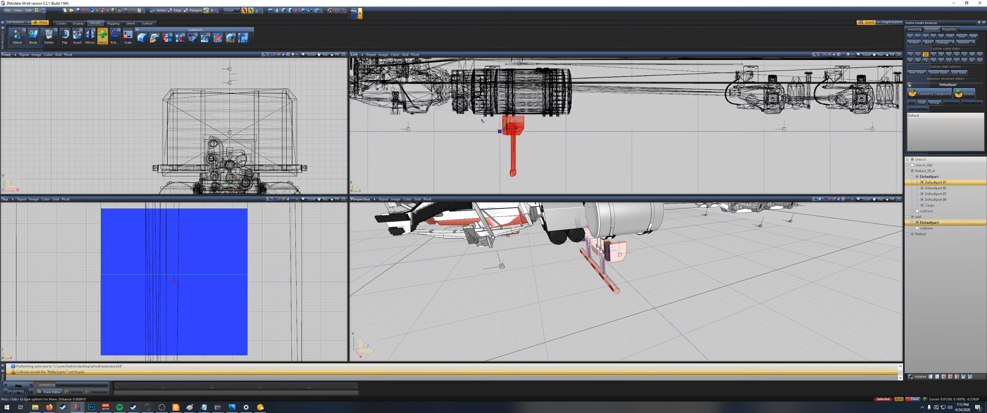
pyautogui.scroll(-2, 478, 120)
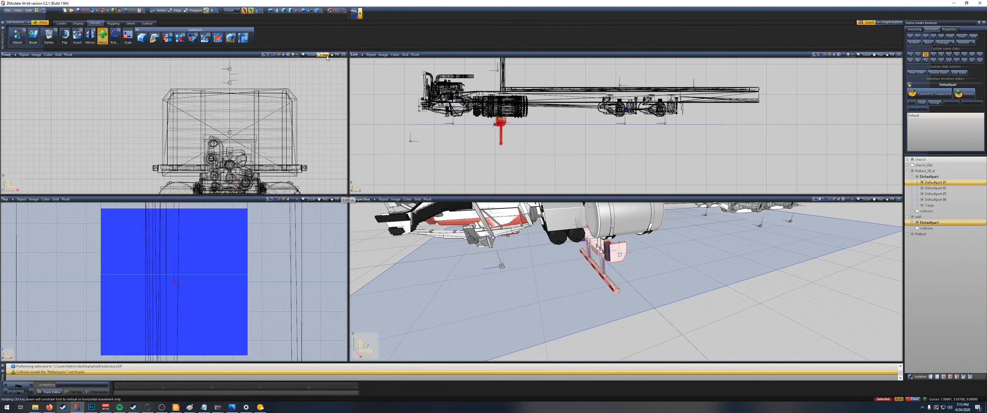
pyautogui.click(335, 200)
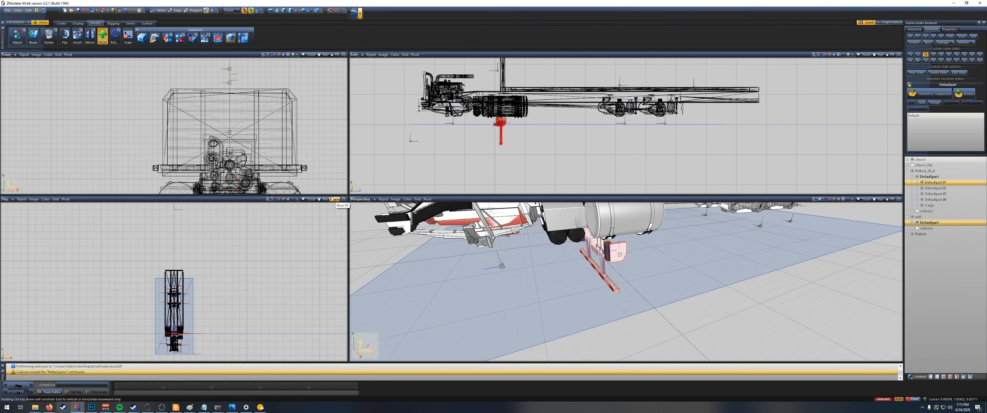
pyautogui.moveTo(177, 345); pyautogui.dragTo(201, 323, button='middle')
pyautogui.scroll(8, 201, 323)
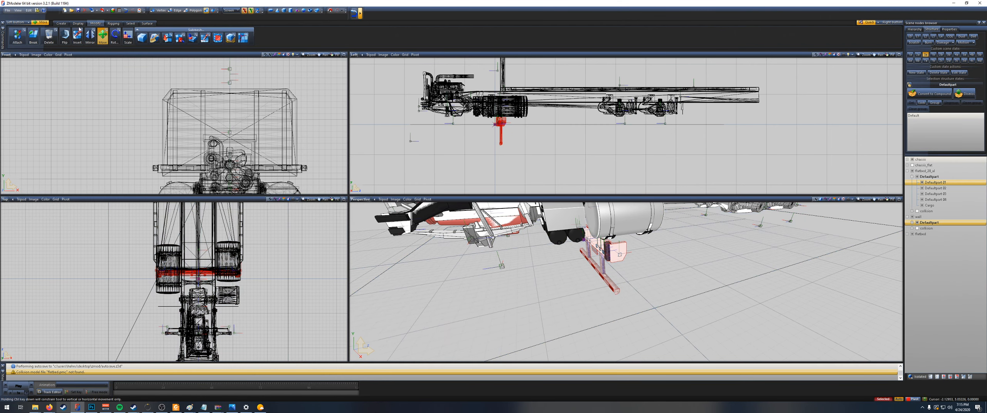
pyautogui.click(117, 37)
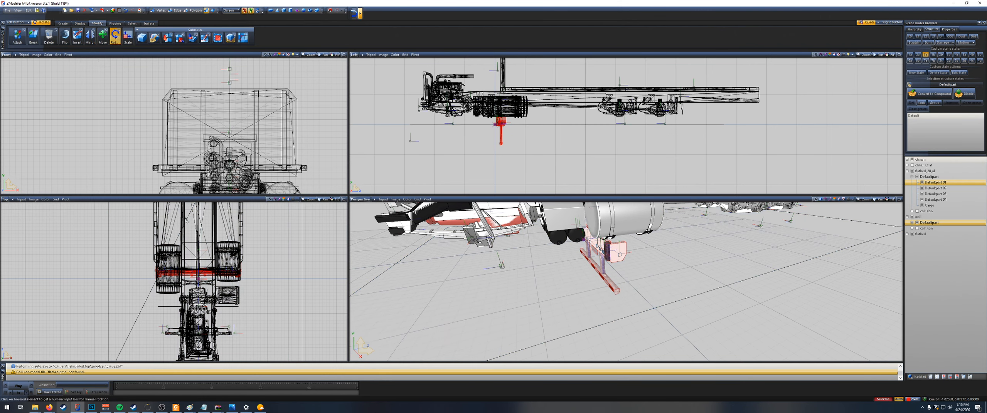
pyautogui.click(207, 274)
pyautogui.press('Return')
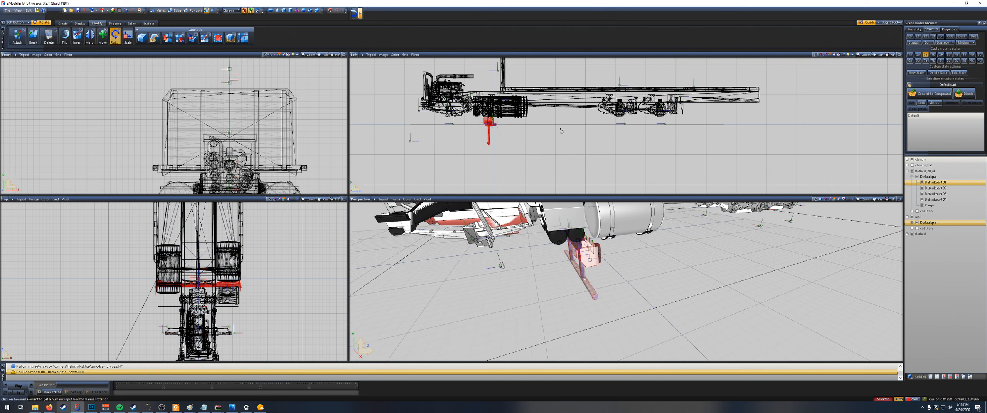
# Step: Move the bumper from beneath the truck to just behind the flatbed's rear end, and show chassis_flat as reference
pyautogui.click(103, 36)
pyautogui.moveTo(488, 127); pyautogui.dragTo(769, 96)
pyautogui.scroll(1, 770, 96)
pyautogui.scroll(3, 770, 96)
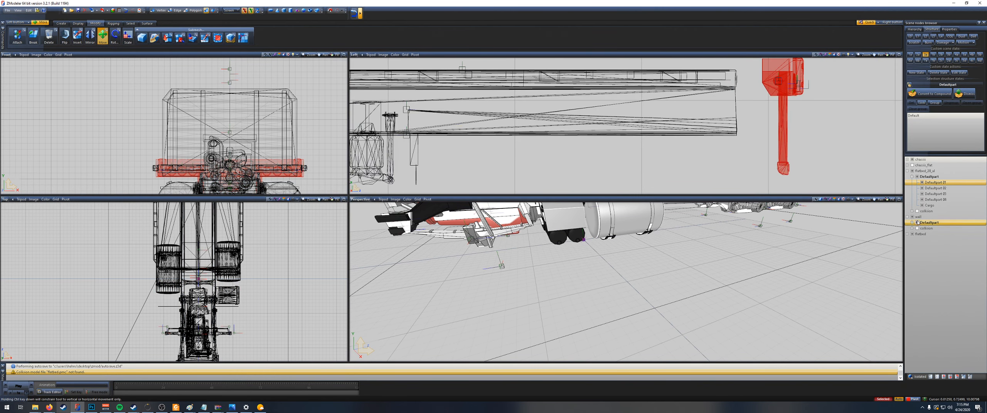
pyautogui.click(912, 165)
# Step: Align the bumper with the rear bumper of chassis_flat at the flatbed's rear end, and hide chassis_flat
pyautogui.scroll(3, 822, 108)
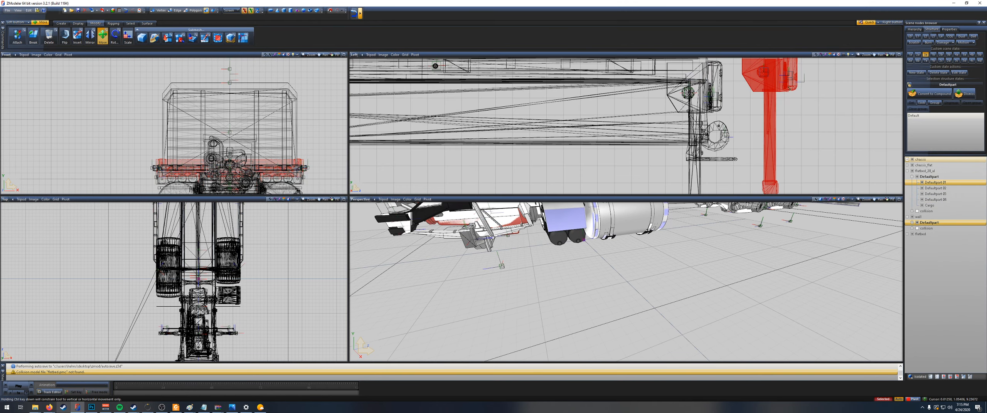
pyautogui.moveTo(789, 88); pyautogui.dragTo(724, 84)
pyautogui.scroll(2, 733, 80)
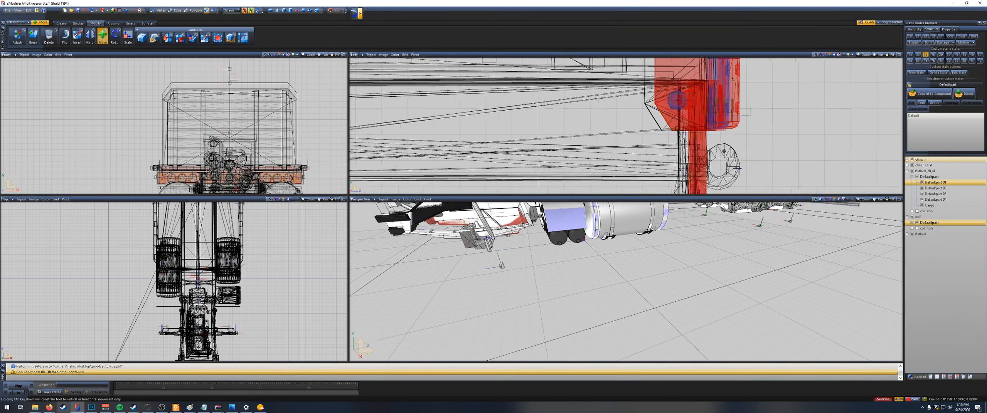
pyautogui.scroll(4, 733, 80)
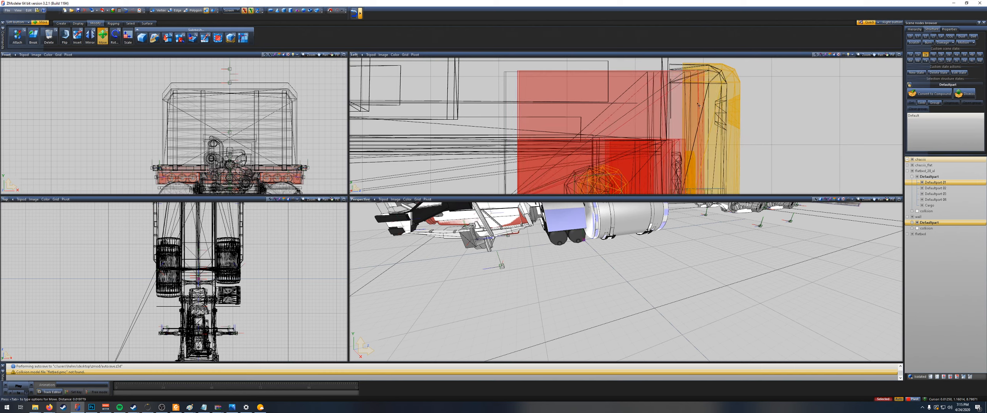
pyautogui.moveTo(699, 105); pyautogui.dragTo(690, 107)
pyautogui.scroll(-6, 763, 122)
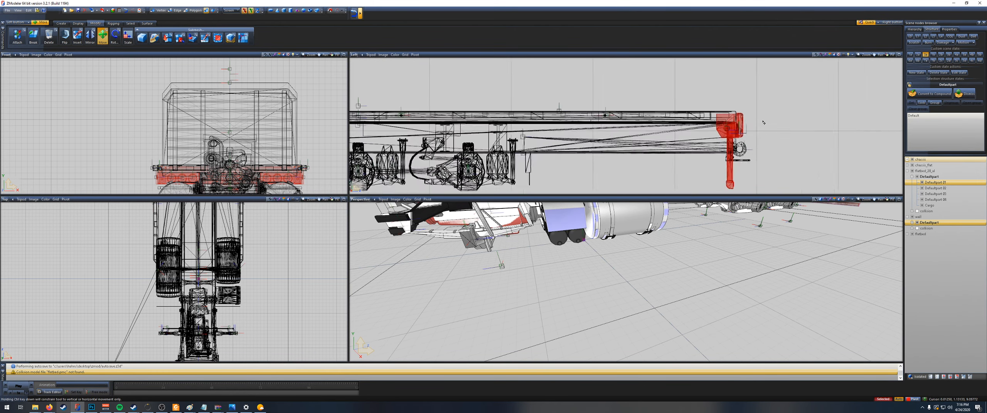
pyautogui.scroll(-3, 767, 125)
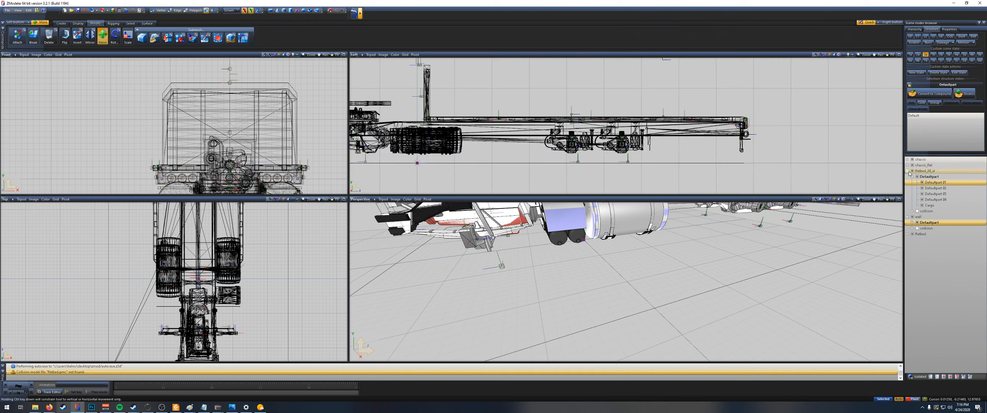
pyautogui.click(912, 165)
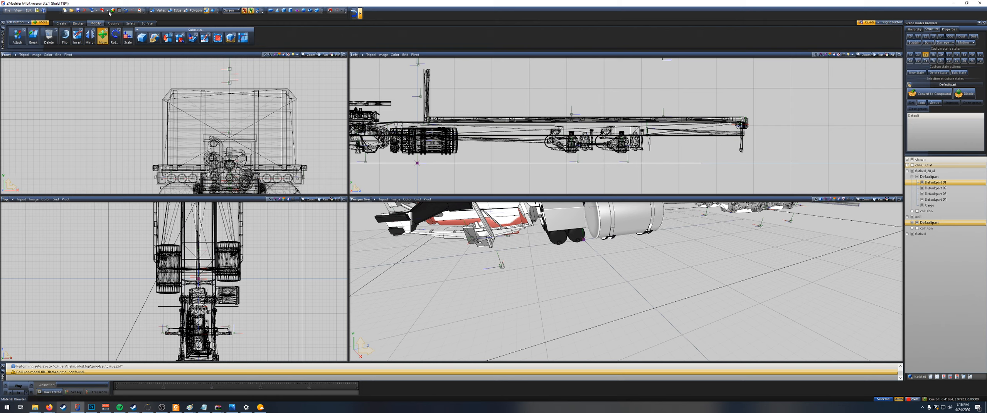
# Step: Shorten the chassis frame rails by moving their rear end edges forward to just ahead of the bumper's bracket
pyautogui.scroll(5, 734, 146)
pyautogui.scroll(3, 734, 146)
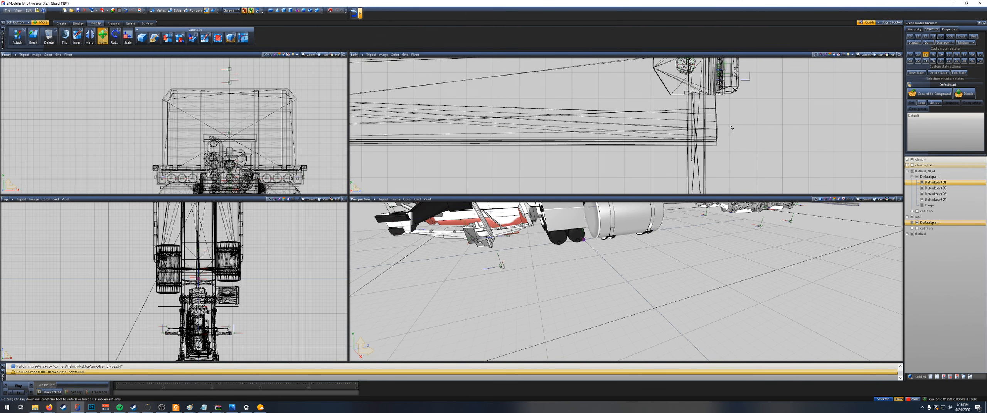
pyautogui.press('space')
pyautogui.click(176, 10)
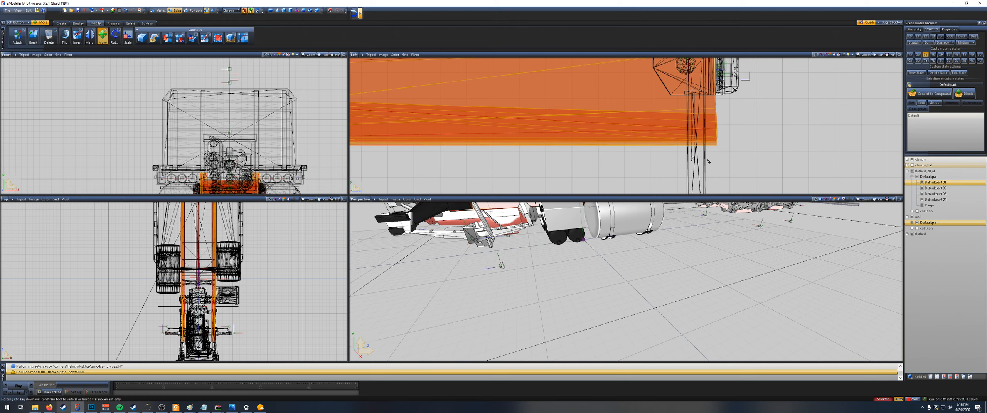
pyautogui.press('space')
pyautogui.scroll(-2, 723, 148)
pyautogui.moveTo(708, 71); pyautogui.dragTo(761, 164)
pyautogui.moveTo(718, 133); pyautogui.dragTo(666, 133)
pyautogui.scroll(-5, 513, 158)
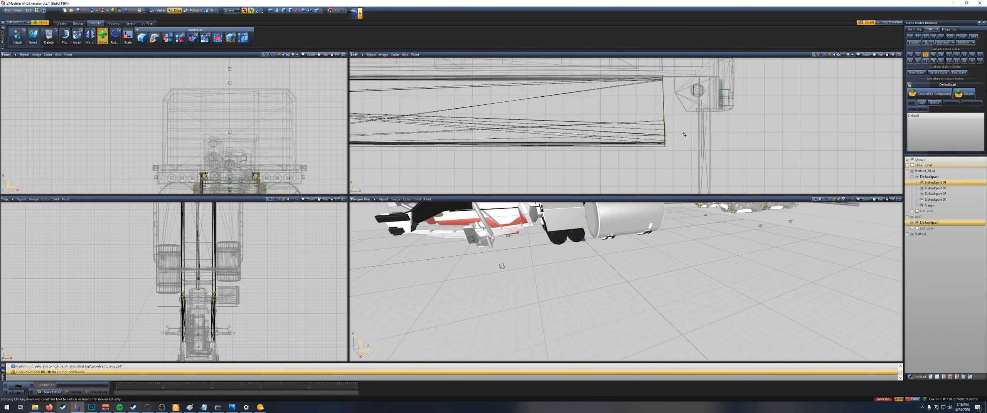
pyautogui.moveTo(513, 158); pyautogui.dragTo(632, 167, button='middle')
pyautogui.scroll(-2, 617, 168)
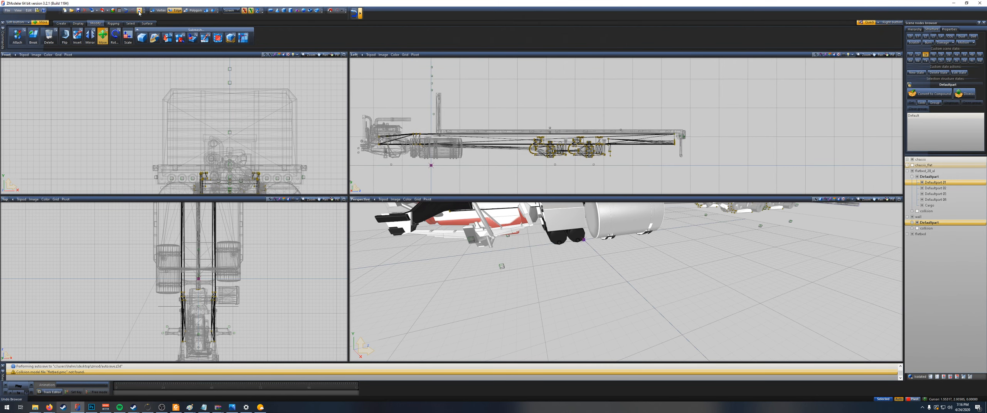
# Step: Import ch_28_hook.pmd from the flatbed trailer folder above the accessory folder
pyautogui.click(92, 11)
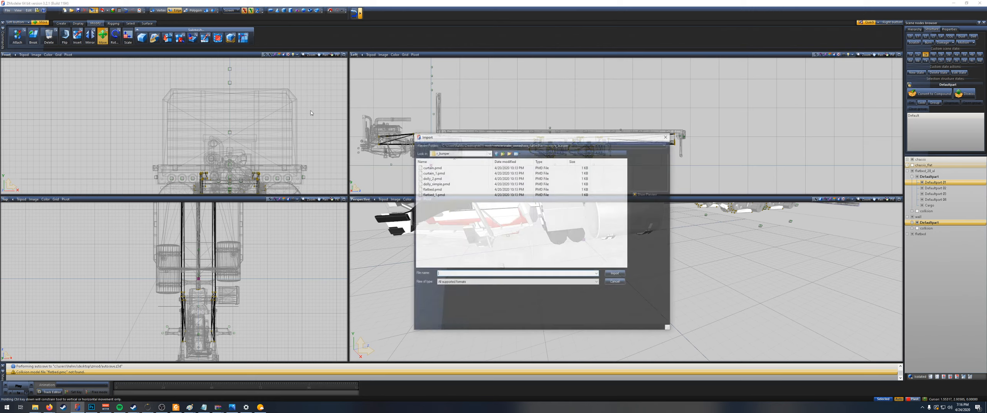
pyautogui.click(502, 153)
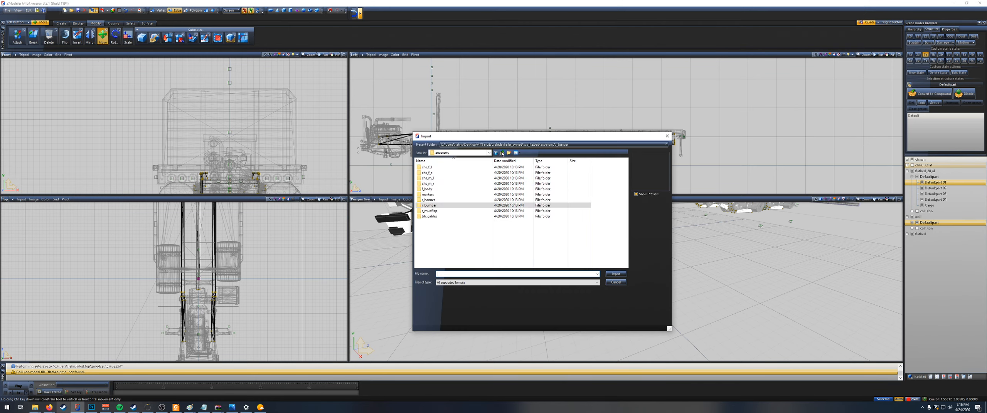
pyautogui.click(502, 153)
pyautogui.scroll(-5, 452, 242)
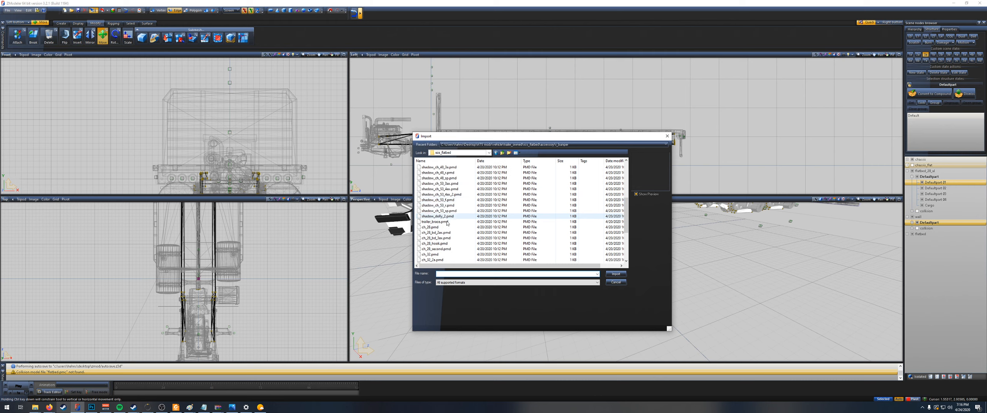
pyautogui.scroll(-1, 453, 242)
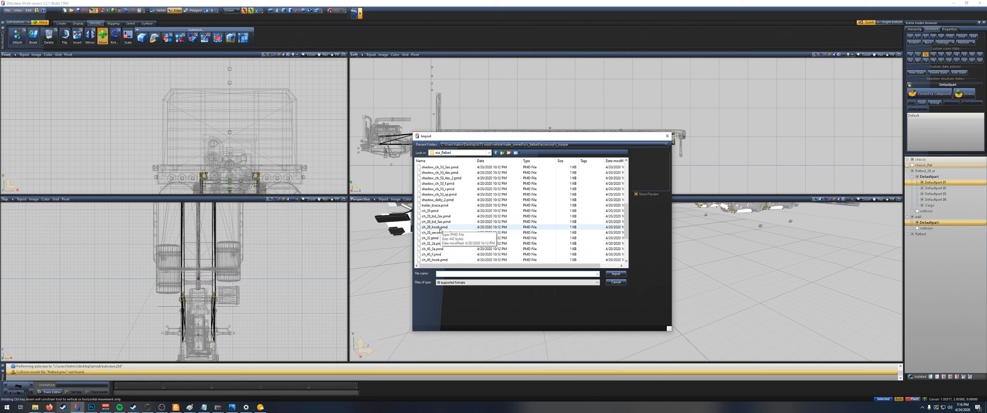
pyautogui.click(440, 229)
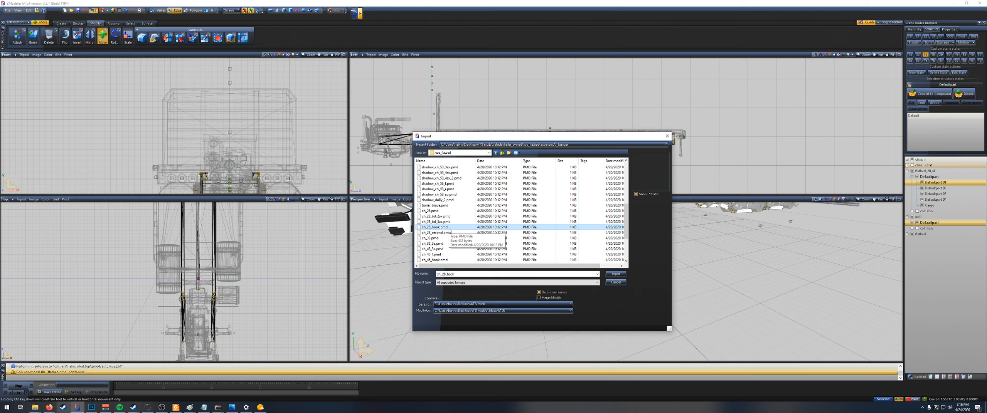
pyautogui.doubleClick(449, 227)
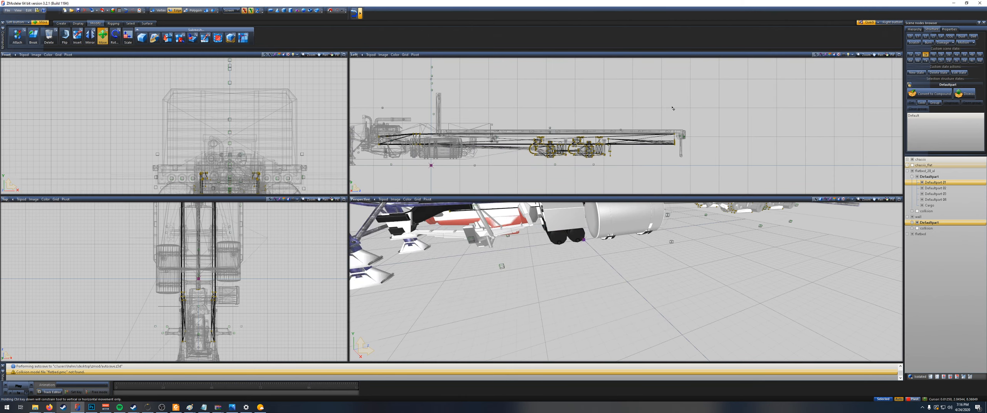
pyautogui.scroll(-3, 673, 104)
pyautogui.moveTo(674, 105); pyautogui.dragTo(734, 111, button='middle')
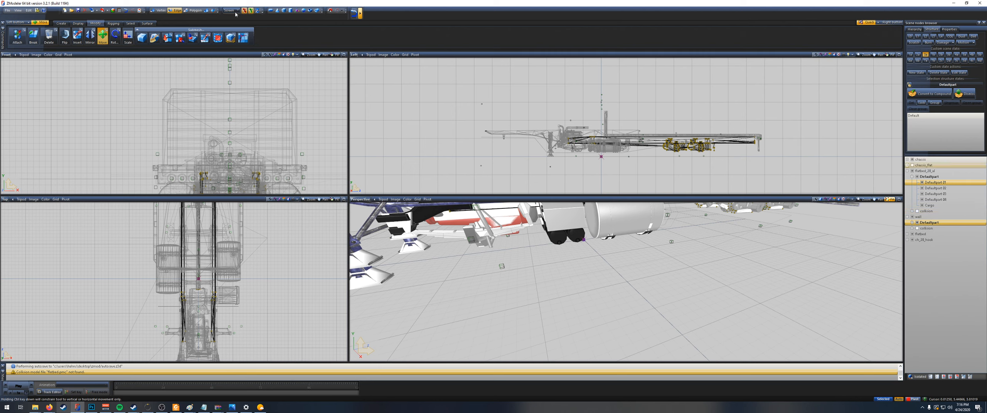
# Step: Return to object-level editing and collapse the flatbed's Defaultpart branch in the scene hierarchy
pyautogui.click(206, 11)
pyautogui.click(708, 87)
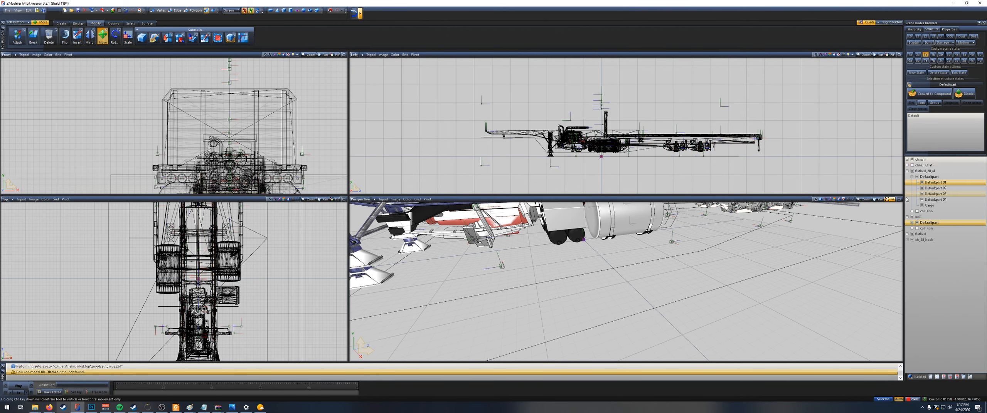
pyautogui.click(912, 177)
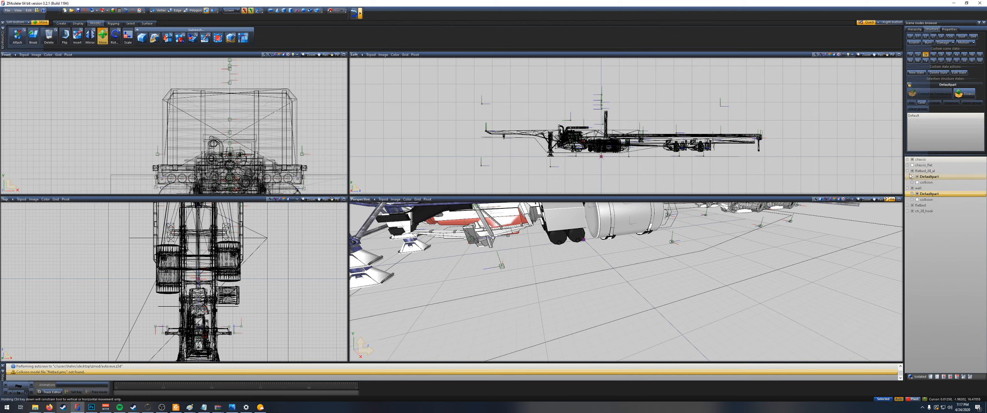
# Step: Hide the chassis, flatbed, wall and rear bumper groups so only ch_28_hook stays visible, and expand its branch in the hierarchy
pyautogui.click(907, 171)
pyautogui.click(912, 176)
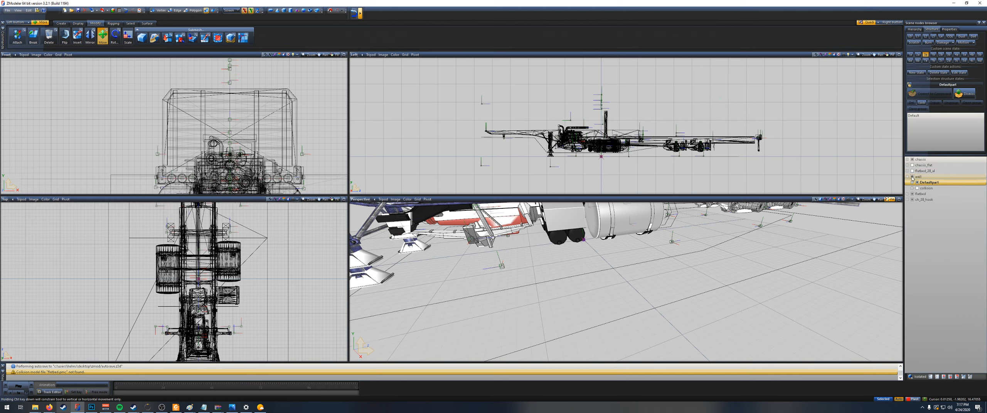
pyautogui.click(917, 182)
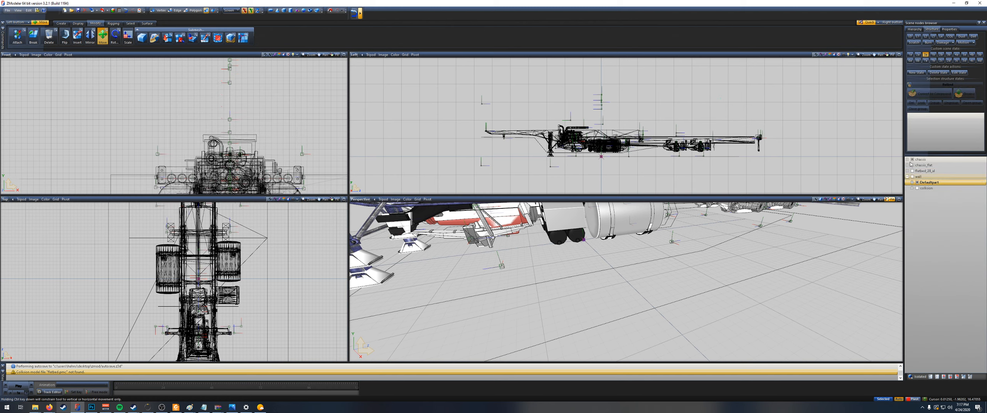
pyautogui.click(907, 177)
pyautogui.click(912, 160)
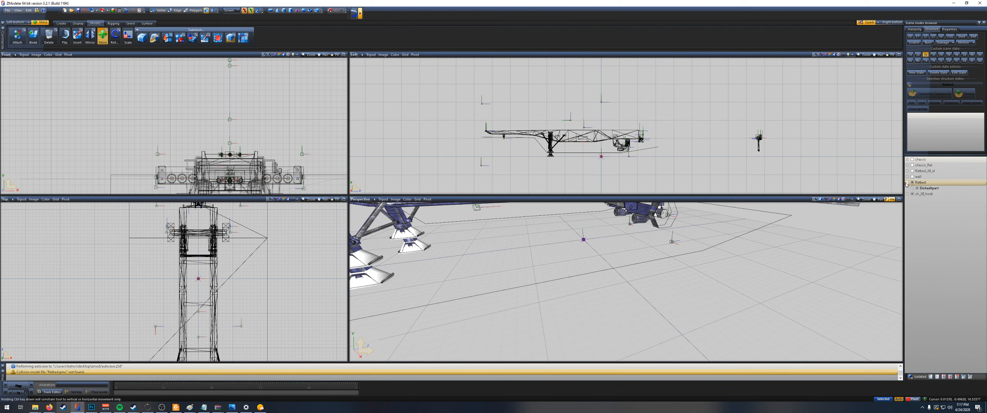
pyautogui.click(912, 182)
pyautogui.scroll(6, 579, 135)
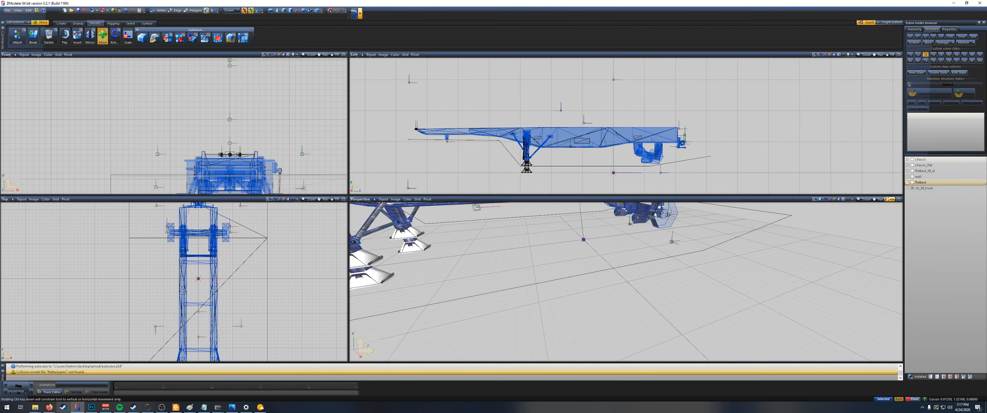
pyautogui.scroll(1, 690, 158)
pyautogui.moveTo(690, 162); pyautogui.dragTo(690, 138, button='middle')
pyautogui.scroll(-1, 690, 139)
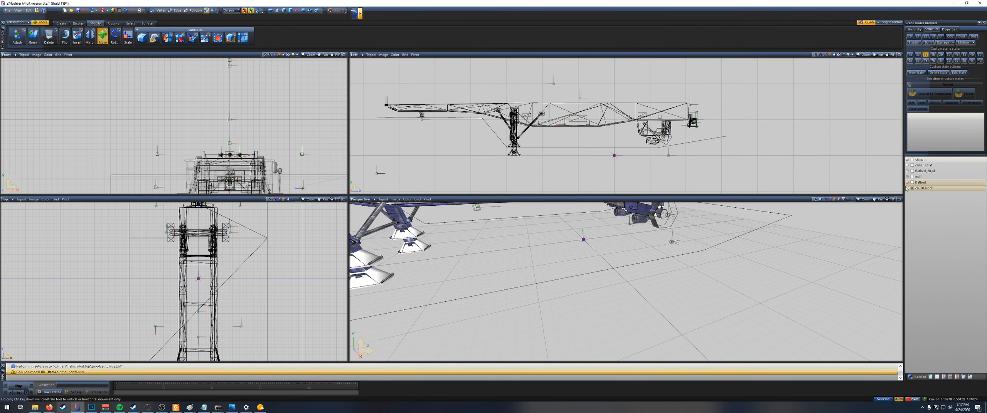
pyautogui.click(907, 189)
pyautogui.click(933, 201)
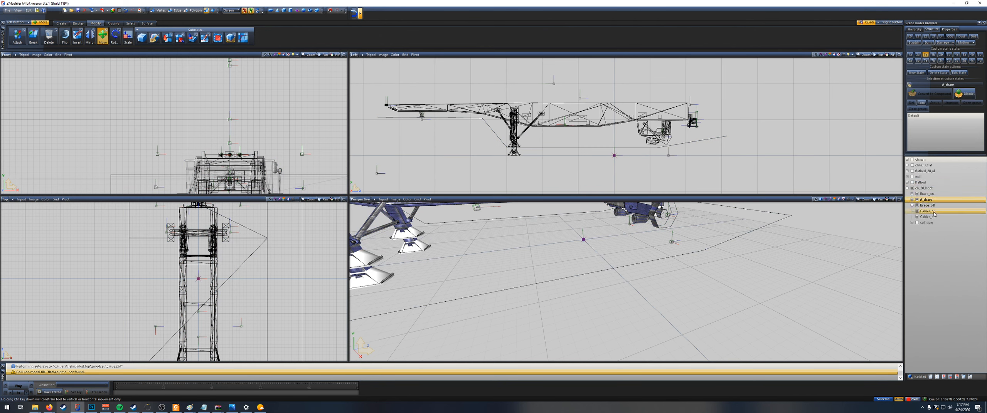
pyautogui.keyDown('shift'); pyautogui.click(933, 223); pyautogui.keyUp('shift')
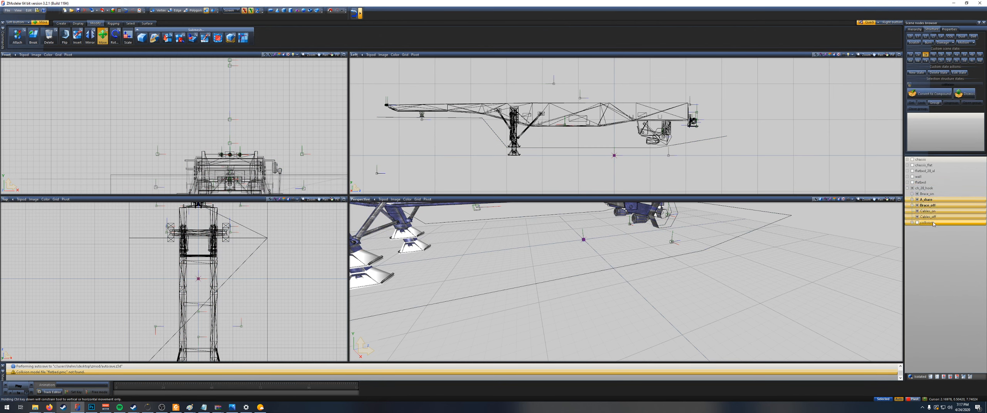
pyautogui.rightClick(932, 201)
pyautogui.moveTo(959, 212)
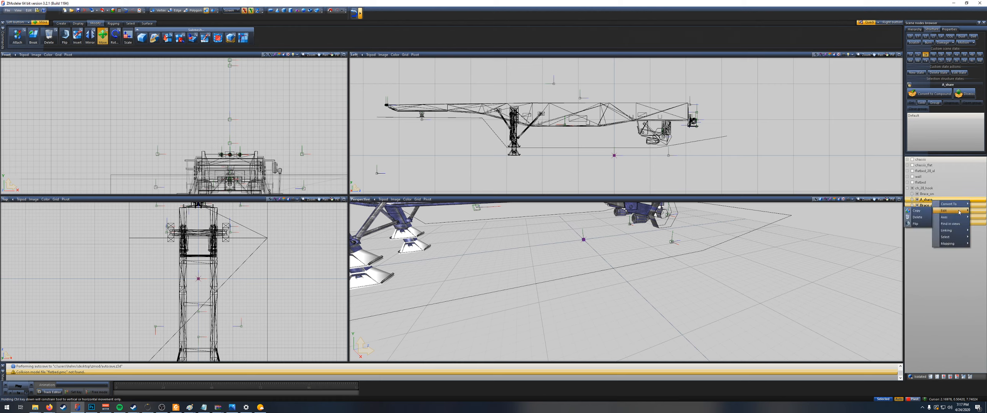
pyautogui.click(917, 217)
pyautogui.hotkey('ctrl', 'z')
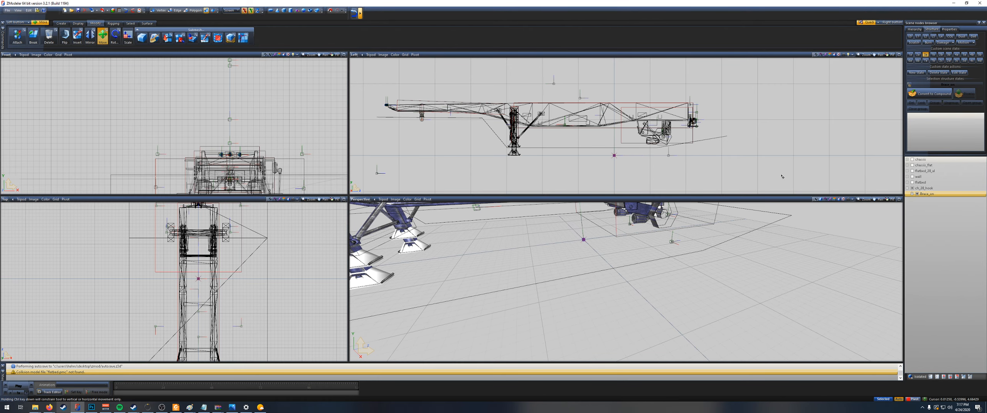
# Step: Delete the brace, cable and collision nodes from ch_28_hook, keeping only A_share
pyautogui.click(930, 218)
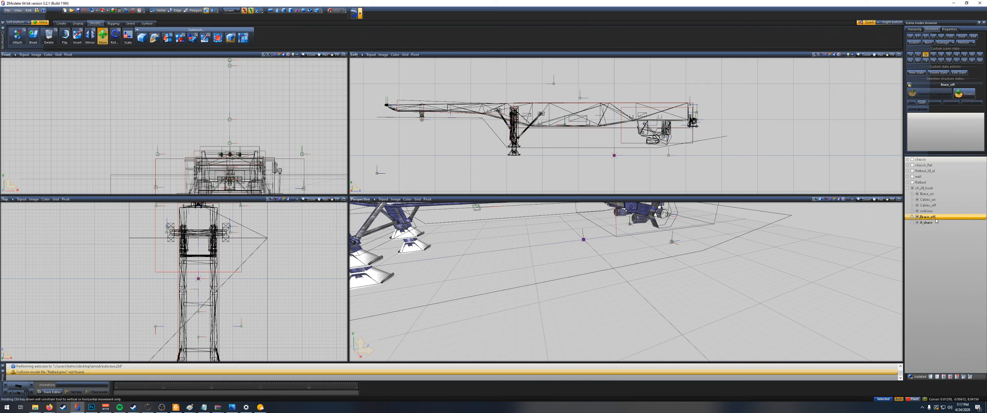
pyautogui.keyDown('shift'); pyautogui.click(933, 195); pyautogui.keyUp('shift')
pyautogui.rightClick(933, 195)
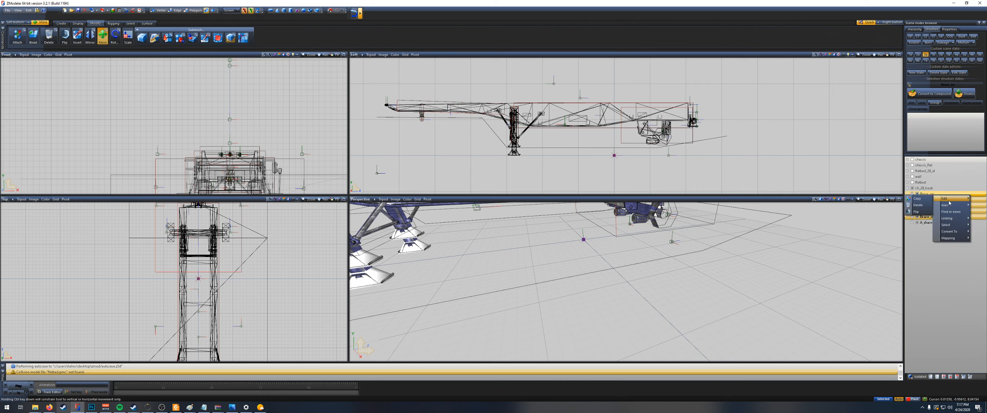
pyautogui.click(919, 208)
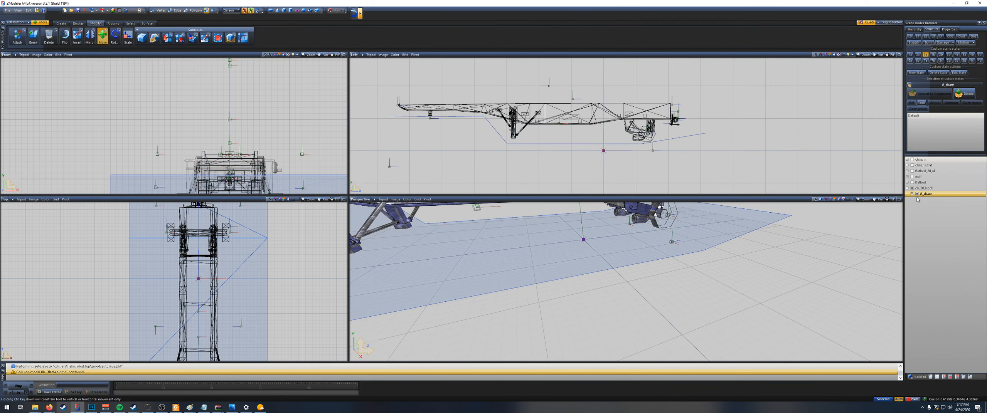
# Step: Delete all the helper nodes under A_share, keeping only its numbered A_share meshes
pyautogui.click(911, 194)
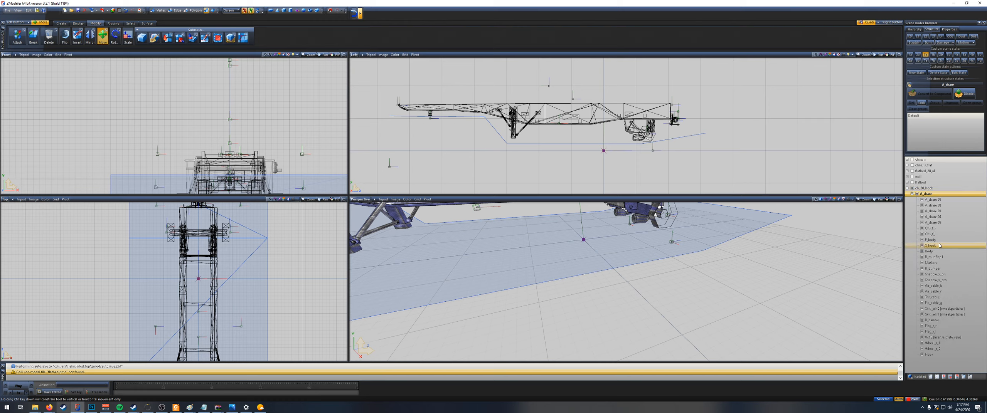
pyautogui.click(931, 228)
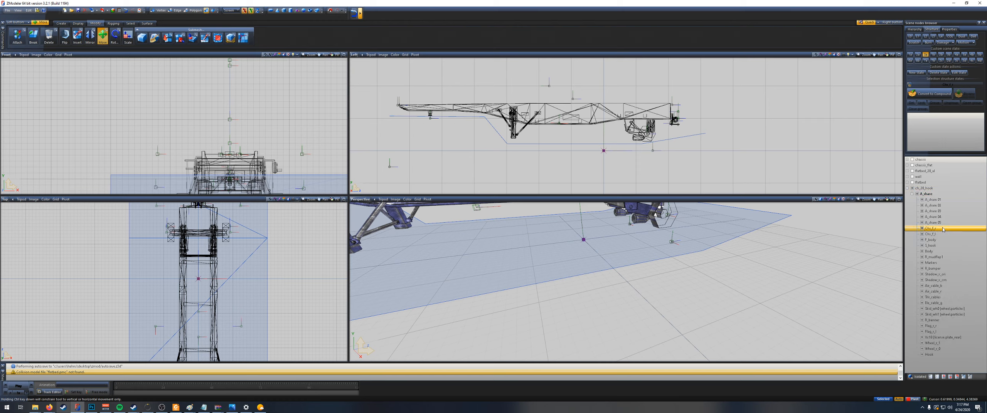
pyautogui.keyDown('shift'); pyautogui.click(946, 355); pyautogui.keyUp('shift')
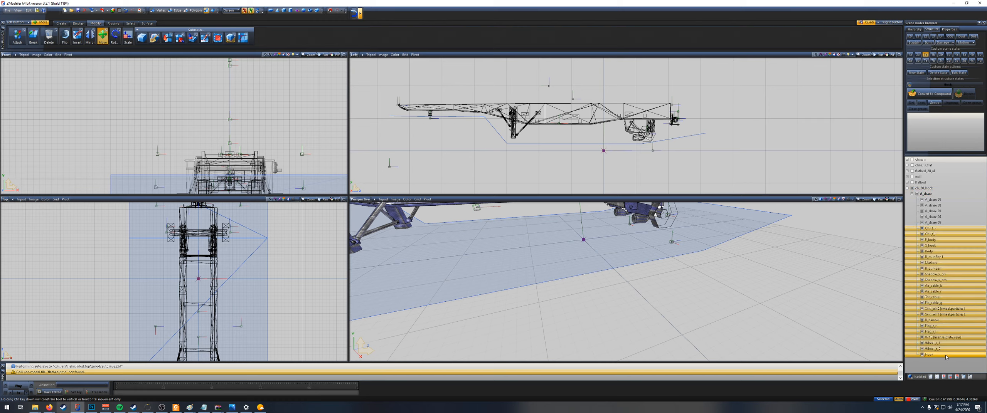
pyautogui.rightClick(953, 232)
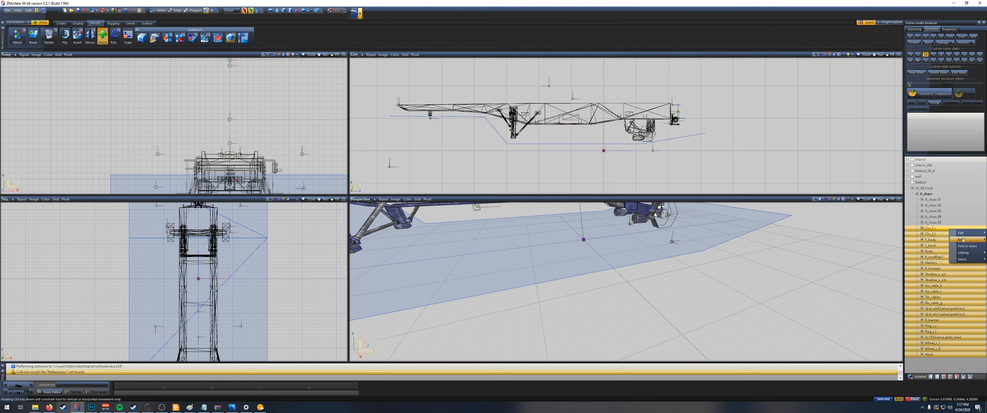
pyautogui.moveTo(960, 232)
pyautogui.click(934, 240)
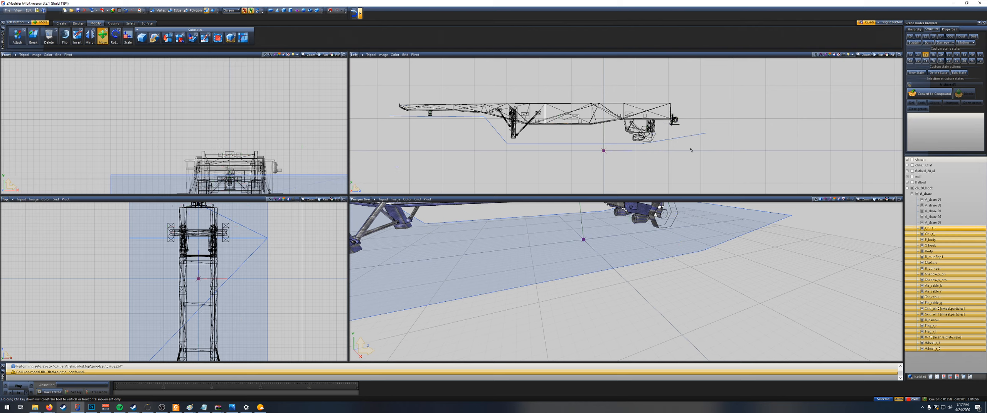
# Step: Select the polygons of the hook assembly at the trailer frame's rear end and detach them as a separate object
pyautogui.scroll(2, 546, 134)
pyautogui.scroll(3, 690, 146)
pyautogui.moveTo(685, 150); pyautogui.dragTo(649, 88)
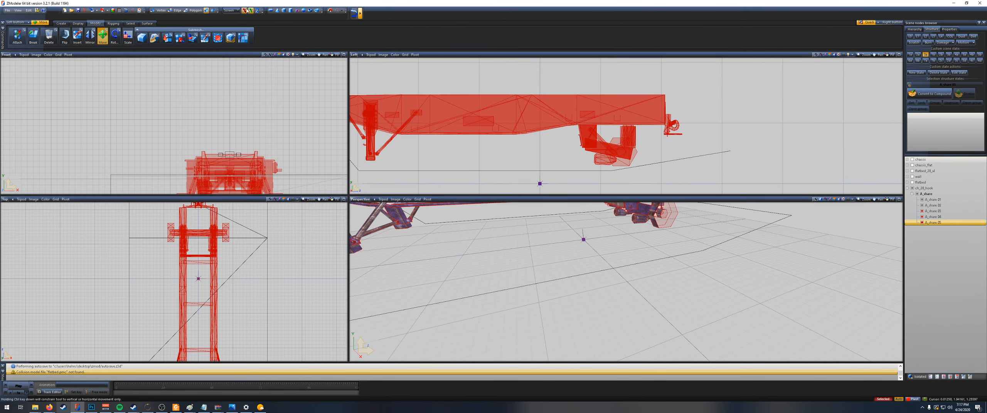
pyautogui.scroll(5, 651, 102)
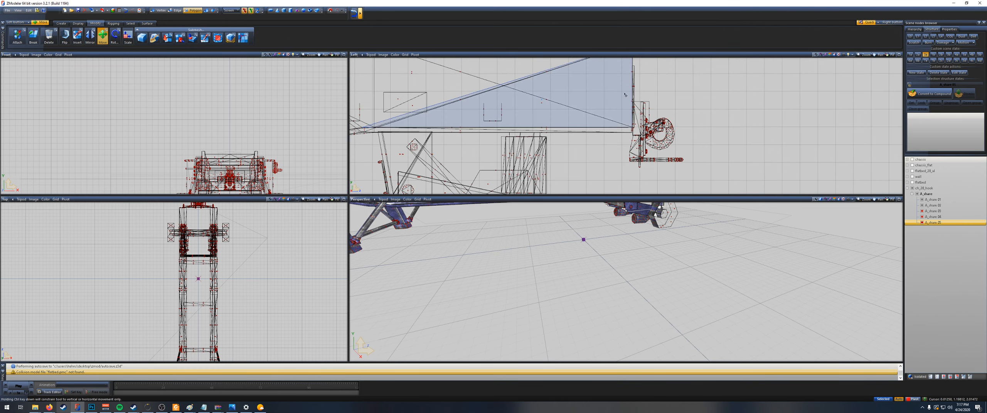
pyautogui.scroll(-1, 625, 93)
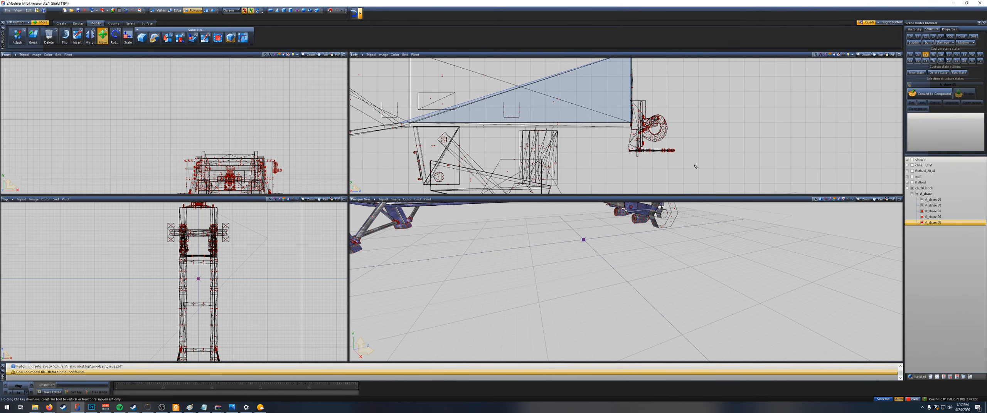
pyautogui.scroll(-3, 558, 121)
pyautogui.scroll(-1, 558, 121)
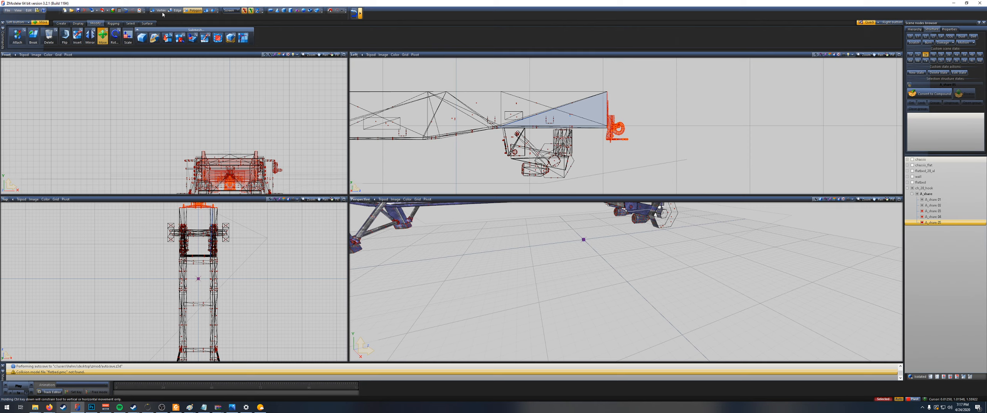
pyautogui.click(182, 40)
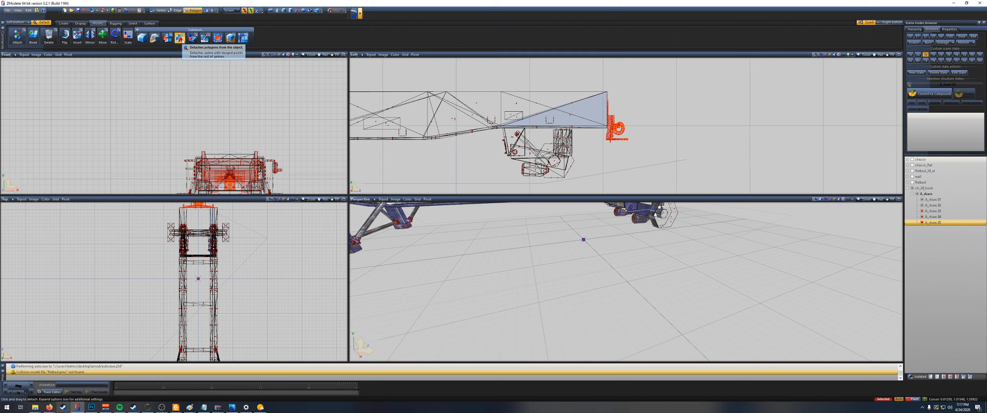
pyautogui.click(615, 126)
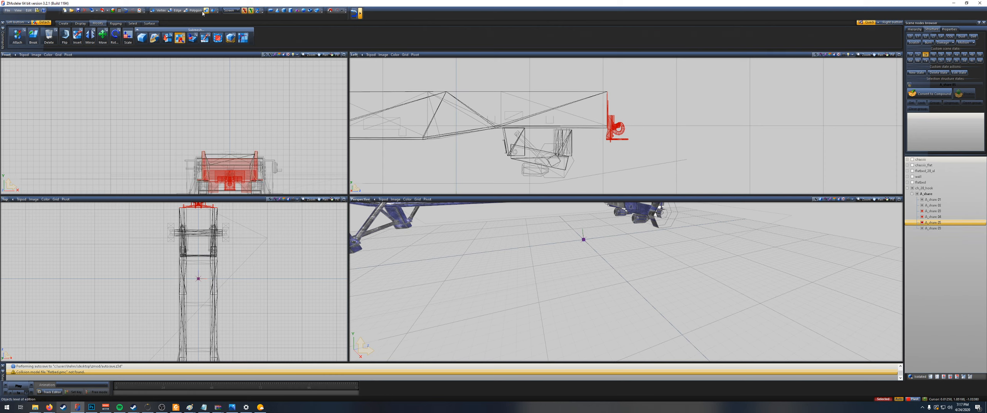
# Step: Move the detached hook assembly into the Flatbed node and delete the remaining ch_28_hook branch
pyautogui.click(103, 37)
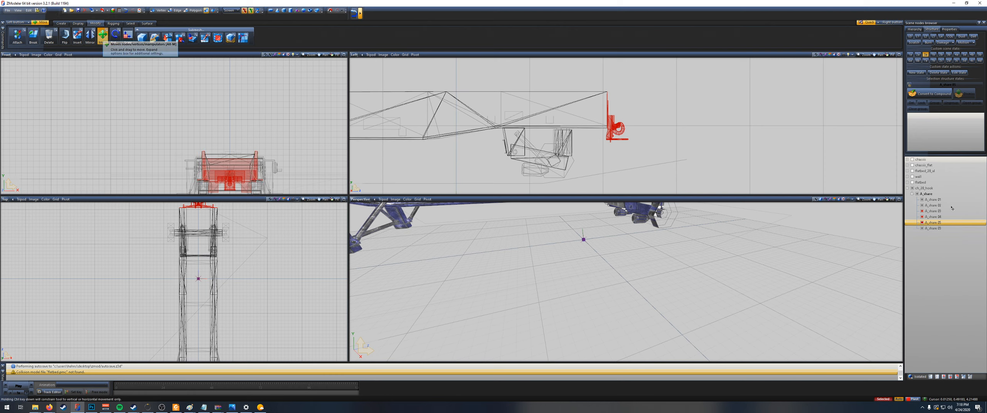
pyautogui.click(922, 229)
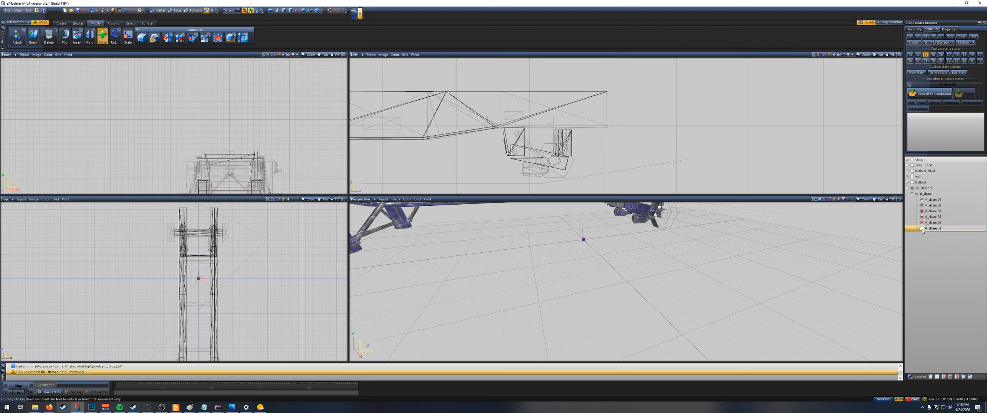
pyautogui.click(928, 230)
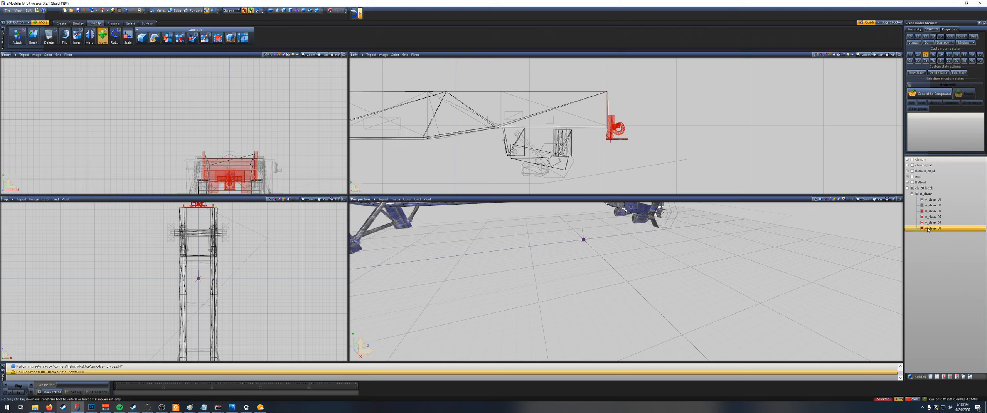
pyautogui.moveTo(926, 200); pyautogui.dragTo(928, 182)
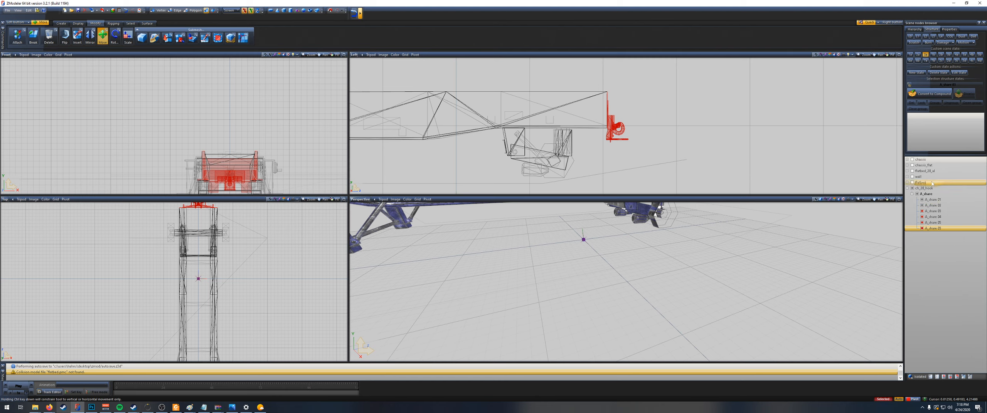
pyautogui.moveTo(934, 183); pyautogui.dragTo(934, 184)
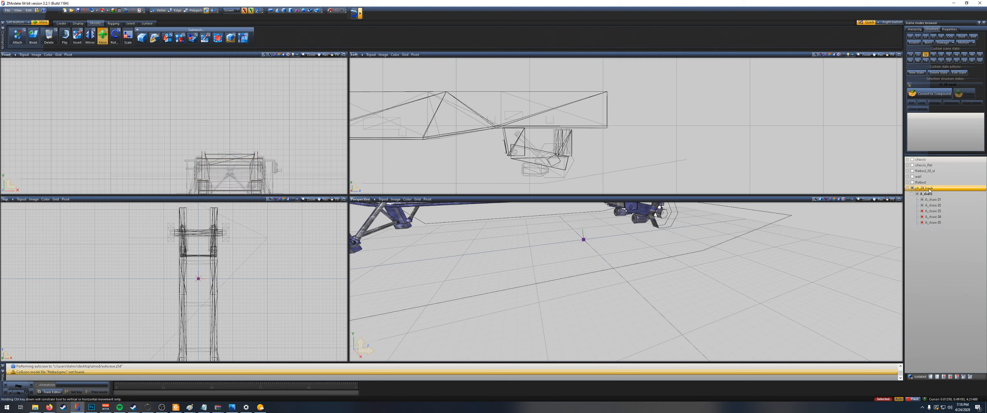
pyautogui.rightClick(935, 189)
pyautogui.click(920, 198)
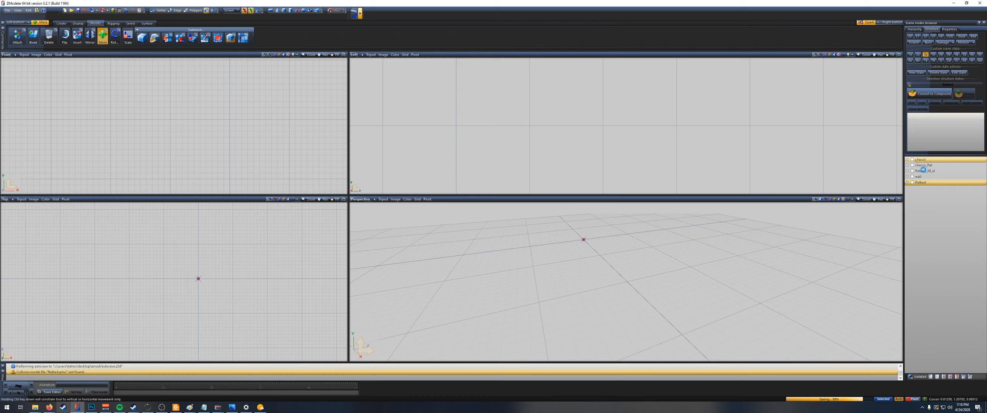
# Step: Show the chassis, flatbed, wall and rear bumper groups again, leaving chassis_flat hidden
pyautogui.click(923, 171)
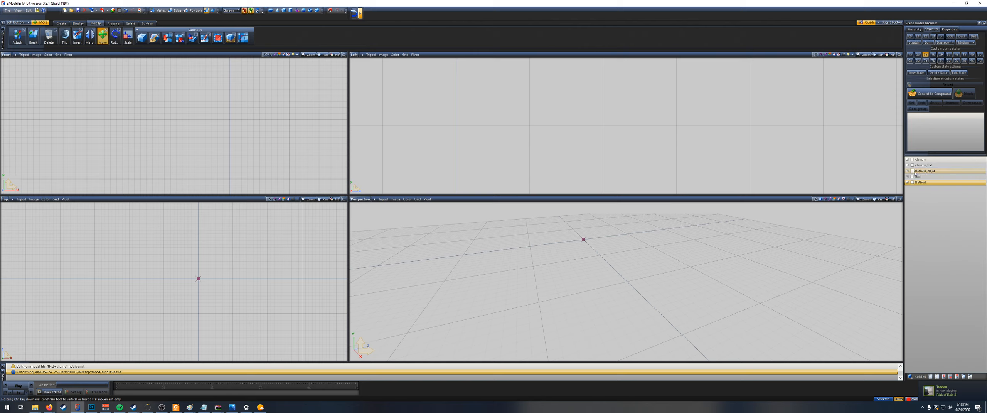
pyautogui.click(912, 159)
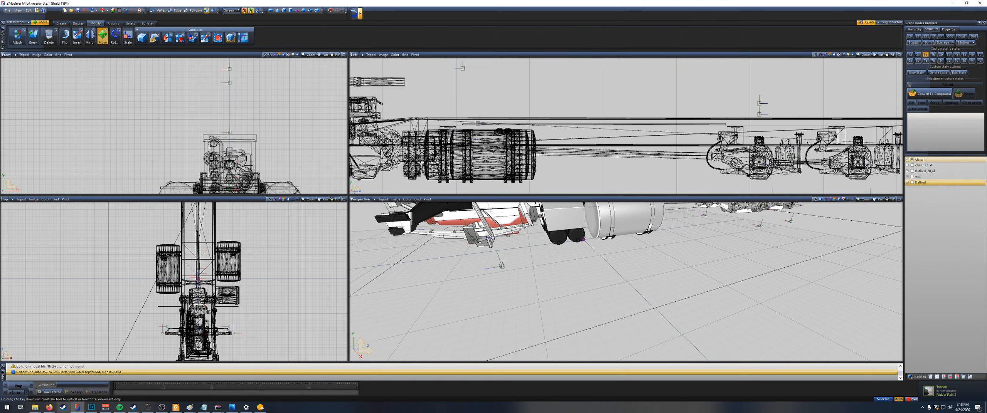
pyautogui.click(913, 177)
pyautogui.click(912, 182)
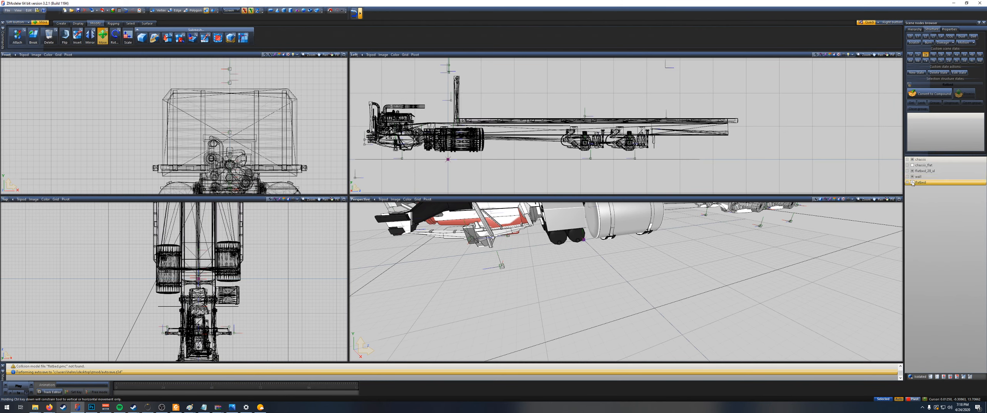
pyautogui.click(913, 183)
pyautogui.scroll(1, 699, 132)
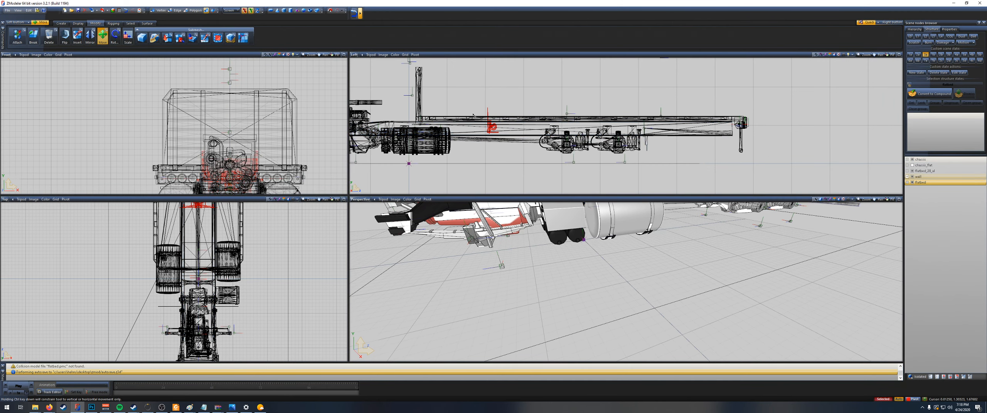
# Step: Move the hook assembly back to the flatbed's rear end, just behind the bumper, and check its placement from the rear
pyautogui.moveTo(499, 128); pyautogui.dragTo(753, 133)
pyautogui.scroll(3, 755, 133)
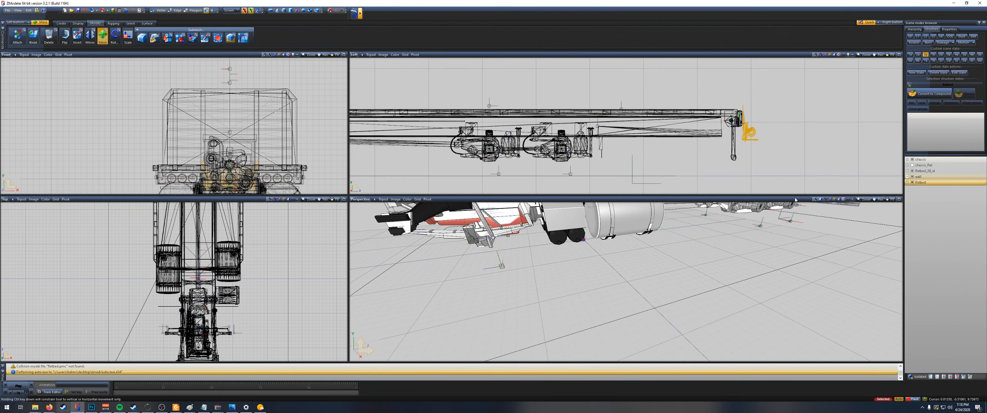
pyautogui.scroll(-3, 833, 250)
pyautogui.moveTo(832, 250); pyautogui.dragTo(831, 267, button='middle')
pyautogui.scroll(-6, 783, 249)
pyautogui.scroll(1, 831, 267)
pyautogui.scroll(3, 831, 267)
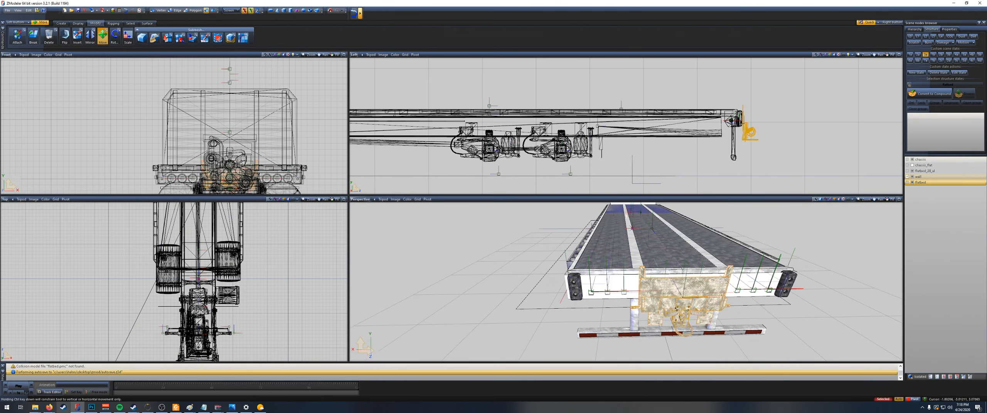
# Step: Inspect the hook assembly at the flatbed's rear and switch it to vertex-level editing
pyautogui.click(719, 337)
pyautogui.moveTo(719, 337); pyautogui.dragTo(744, 328, button='middle')
pyautogui.scroll(4, 766, 321)
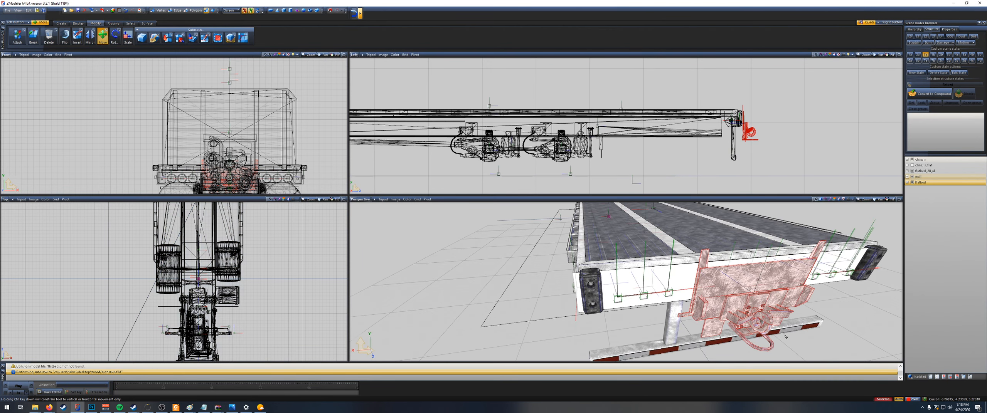
pyautogui.rightClick(715, 315)
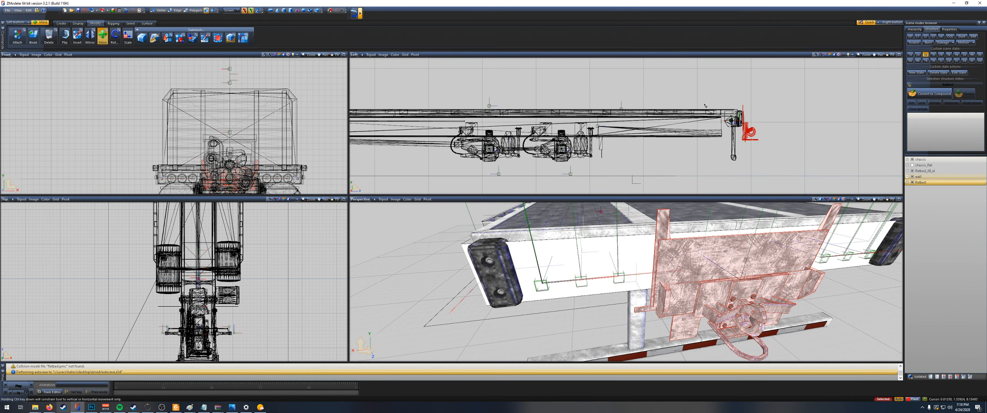
pyautogui.scroll(-4, 240, 243)
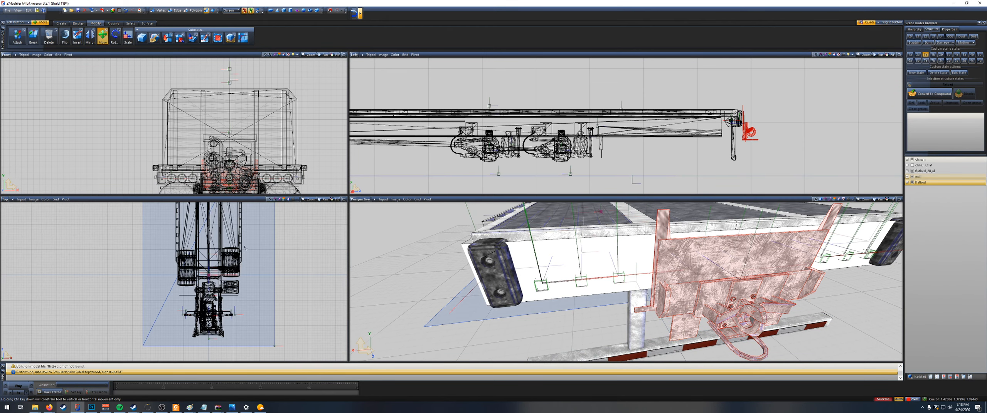
pyautogui.moveTo(241, 227); pyautogui.dragTo(248, 336, button='middle')
pyautogui.scroll(2, 220, 219)
pyautogui.scroll(5, 220, 219)
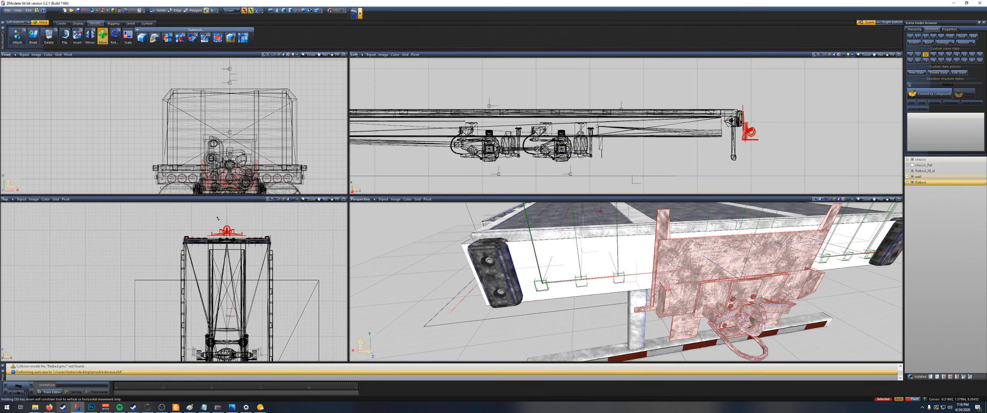
pyautogui.scroll(5, 210, 228)
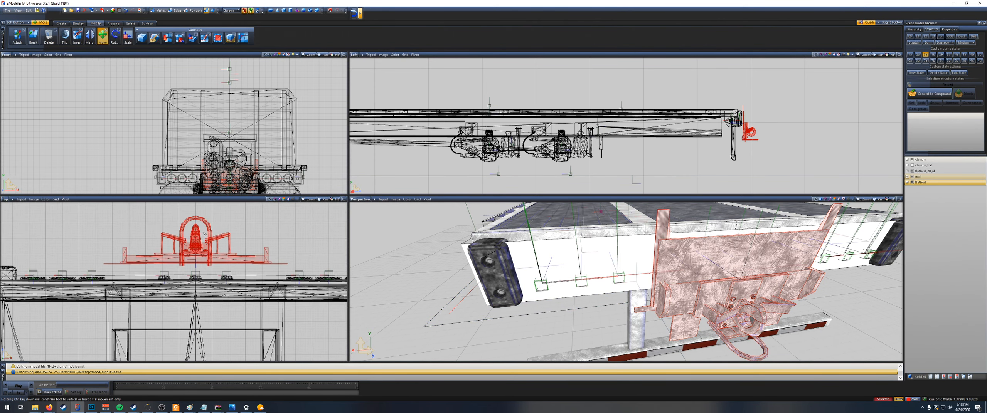
pyautogui.click(160, 11)
pyautogui.click(238, 244)
pyautogui.scroll(5, 232, 245)
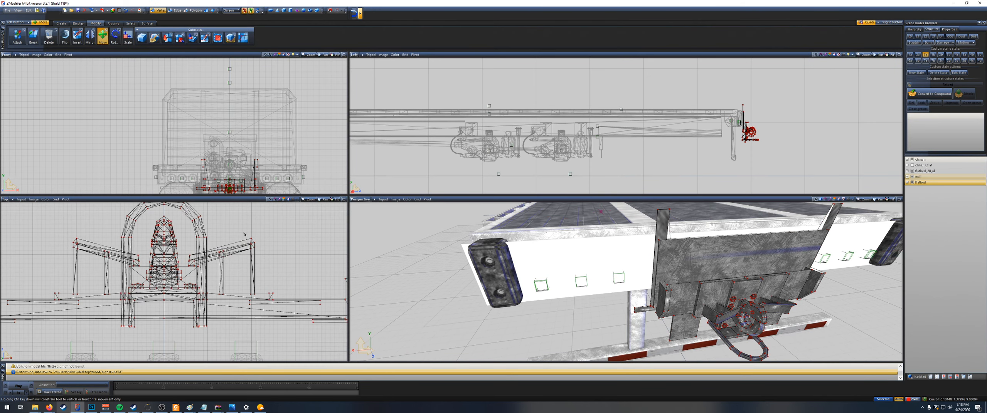
# Step: Delete the two angled side arms and the remaining small bracket pieces on both sides of the hook
pyautogui.moveTo(244, 233); pyautogui.dragTo(233, 268, button='right')
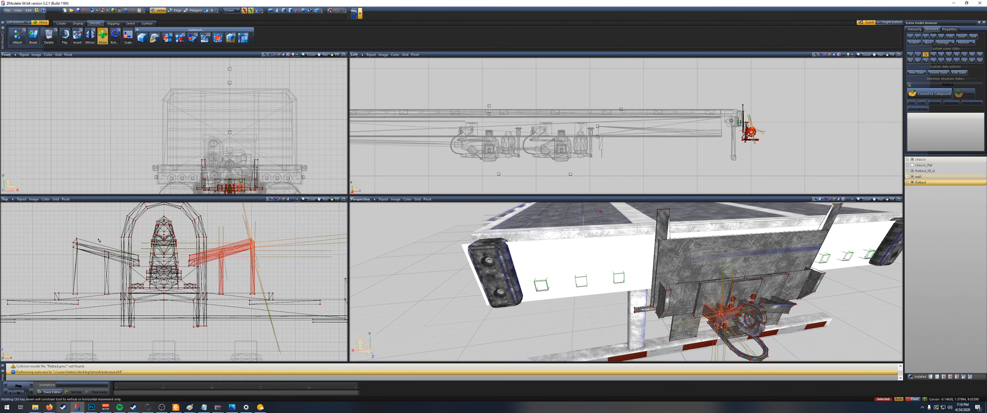
pyautogui.press('Delete')
pyautogui.moveTo(58, 231); pyautogui.dragTo(113, 276, button='right')
pyautogui.press('Delete')
pyautogui.scroll(4, 127, 266)
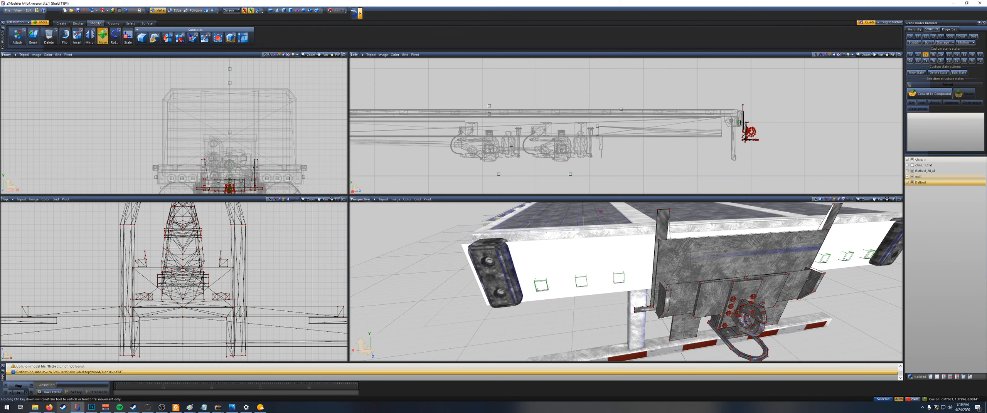
pyautogui.moveTo(157, 276); pyautogui.dragTo(158, 277)
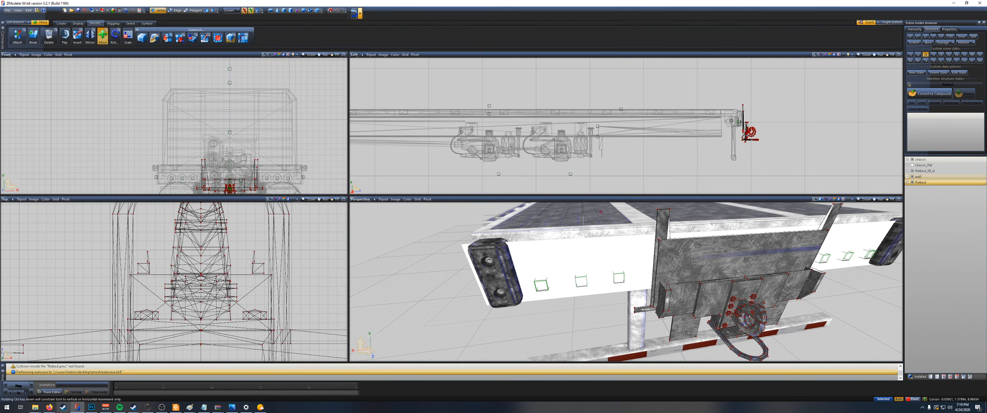
pyautogui.moveTo(243, 245); pyautogui.dragTo(270, 280)
pyautogui.press('Delete')
# Step: At edge level, select the top edges of the hook assembly's two side uprights and lower them
pyautogui.scroll(-4, 733, 295)
pyautogui.moveTo(733, 295); pyautogui.dragTo(487, 255, button='middle')
pyautogui.scroll(4, 488, 255)
pyautogui.scroll(-4, 487, 255)
pyautogui.scroll(5, 236, 161)
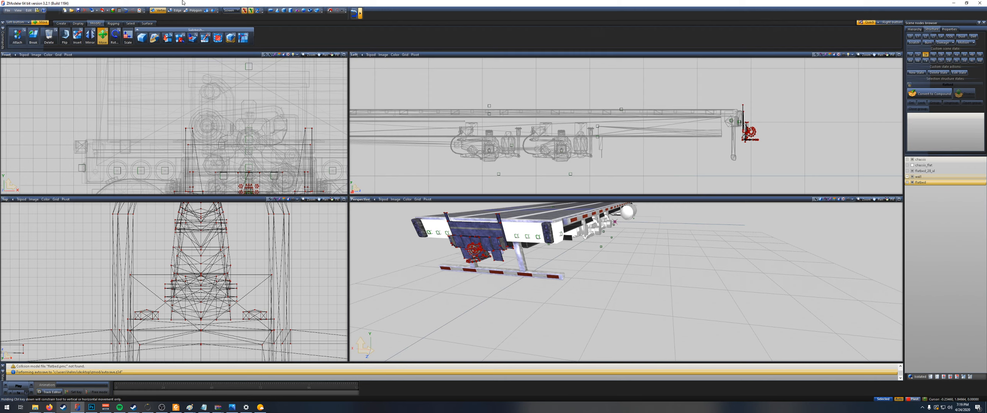
pyautogui.click(175, 11)
pyautogui.moveTo(164, 111); pyautogui.dragTo(311, 145)
pyautogui.press('space')
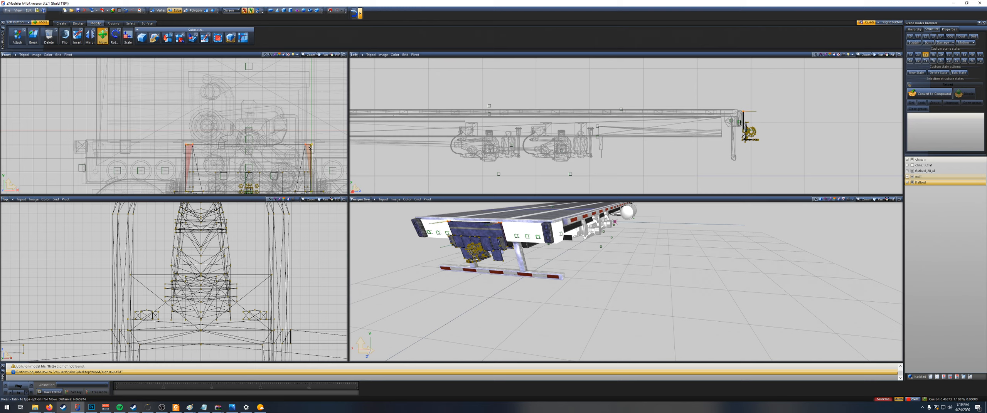
pyautogui.scroll(8, 764, 144)
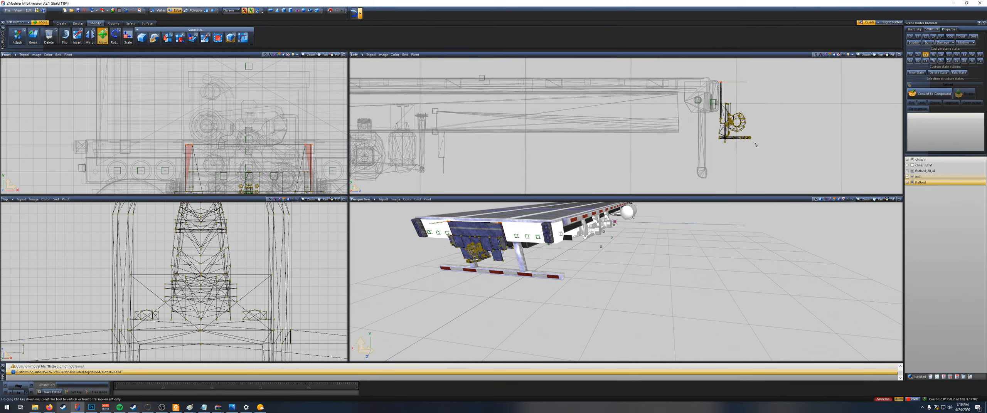
# Step: Show chassis_flat as a reference and lower the top edges of the hook's mounting plate below the flatbed's rear panel
pyautogui.click(912, 165)
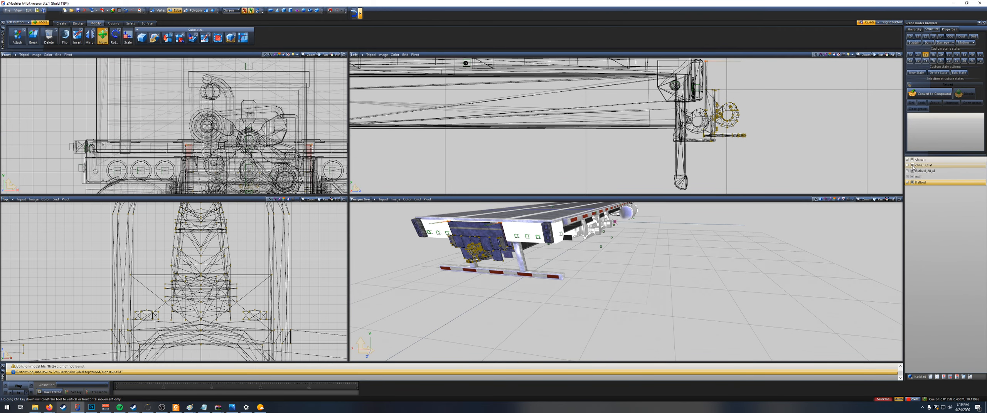
pyautogui.click(912, 166)
pyautogui.click(912, 166)
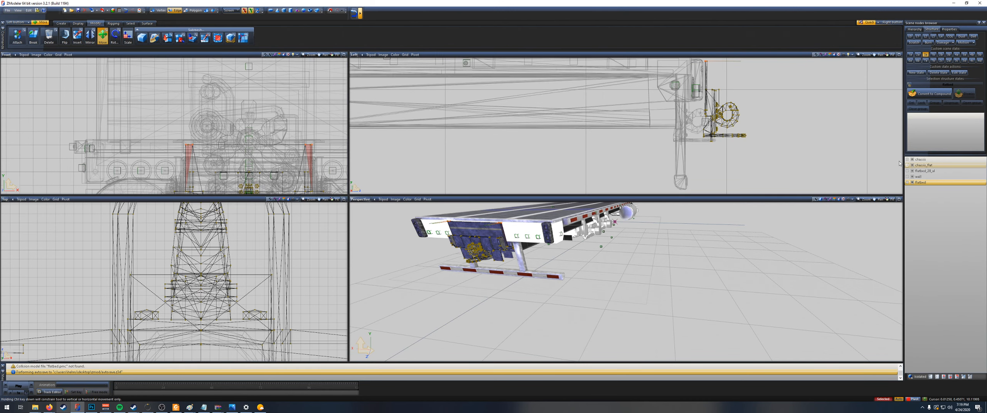
pyautogui.scroll(3, 744, 84)
pyautogui.moveTo(721, 71); pyautogui.dragTo(729, 105, button='middle')
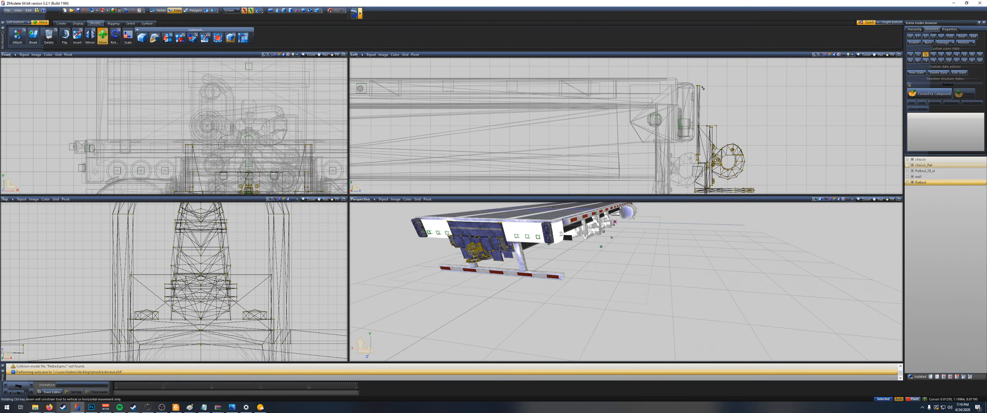
pyautogui.moveTo(700, 92); pyautogui.dragTo(701, 105)
pyautogui.scroll(-2, 732, 117)
pyautogui.moveTo(776, 133); pyautogui.dragTo(784, 113, button='middle')
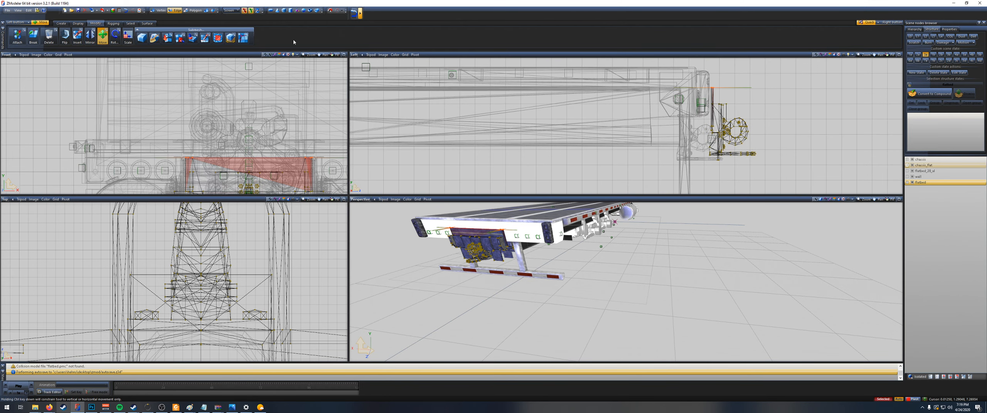
# Step: At object level, move the hook assembly forward beneath the flatbed to line up with the hook of chassis_flat
pyautogui.click(206, 11)
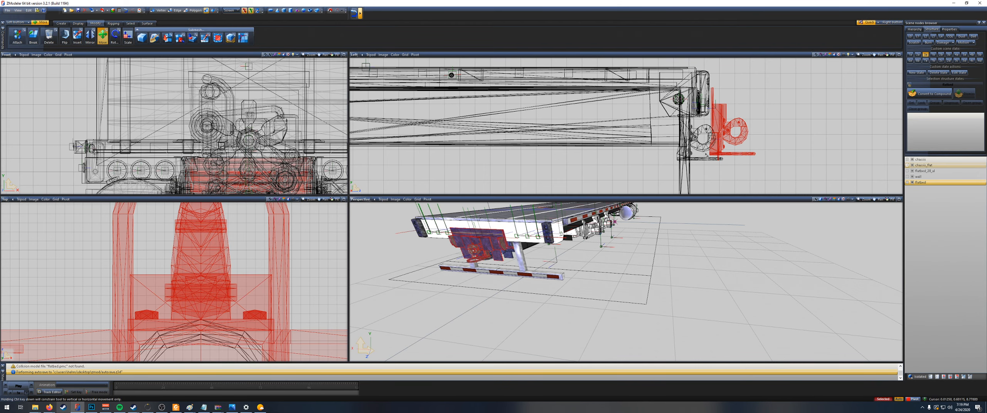
pyautogui.scroll(2, 711, 124)
pyautogui.moveTo(710, 124); pyautogui.dragTo(688, 141)
pyautogui.scroll(4, 694, 140)
pyautogui.press('space')
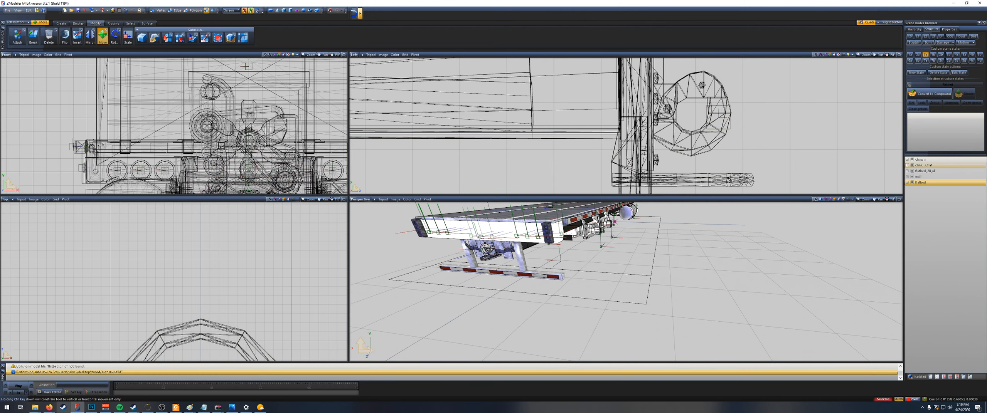
# Step: Hide chassis_flat and check the hook assembly's position between the rear bumper posts
pyautogui.scroll(-2, 711, 171)
pyautogui.scroll(-1, 711, 171)
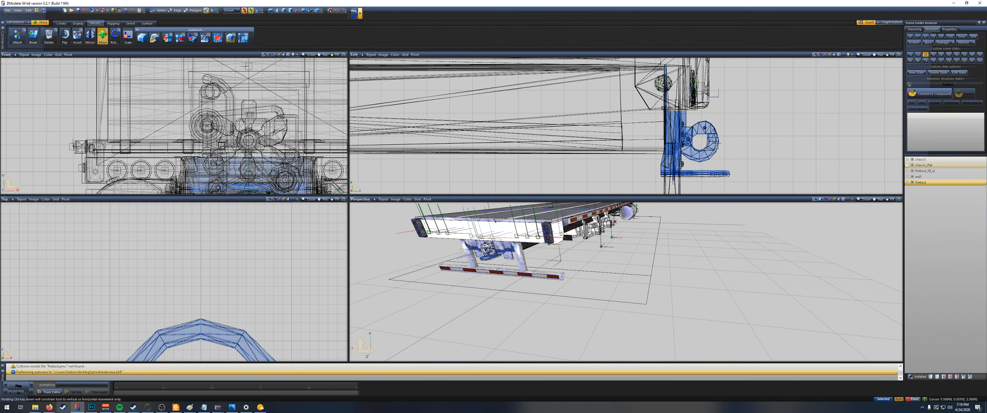
pyautogui.moveTo(572, 255); pyautogui.dragTo(620, 245, button='middle')
pyautogui.scroll(5, 620, 245)
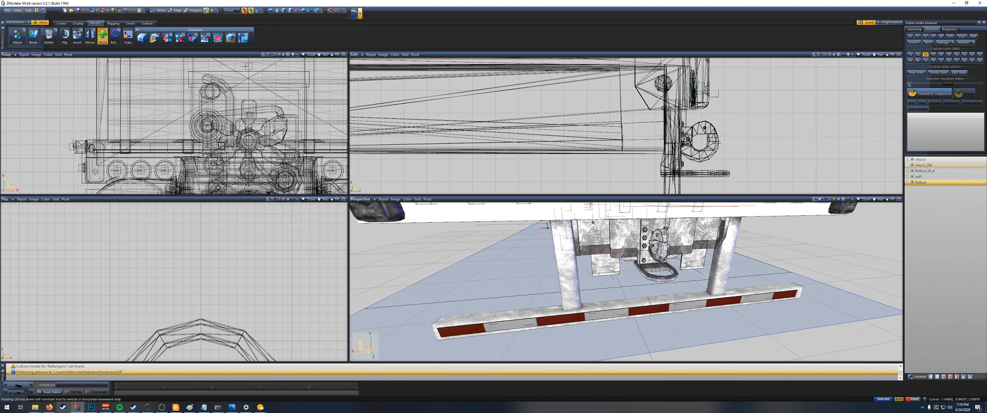
pyautogui.click(912, 165)
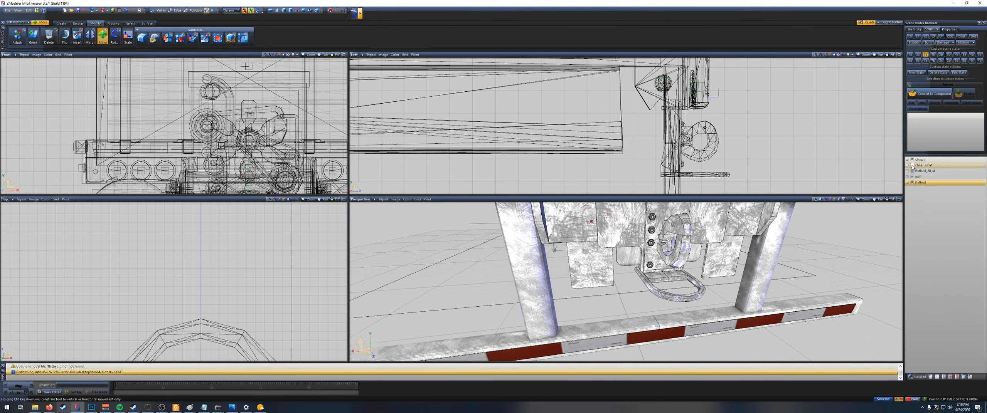
pyautogui.scroll(-5, 809, 266)
pyautogui.moveTo(808, 264); pyautogui.dragTo(806, 264, button='middle')
# Step: Expand the flatbed nodes and hide the sixth Defaultpart, the plain panel covering the flatbed's rear lights and stripes
pyautogui.click(907, 171)
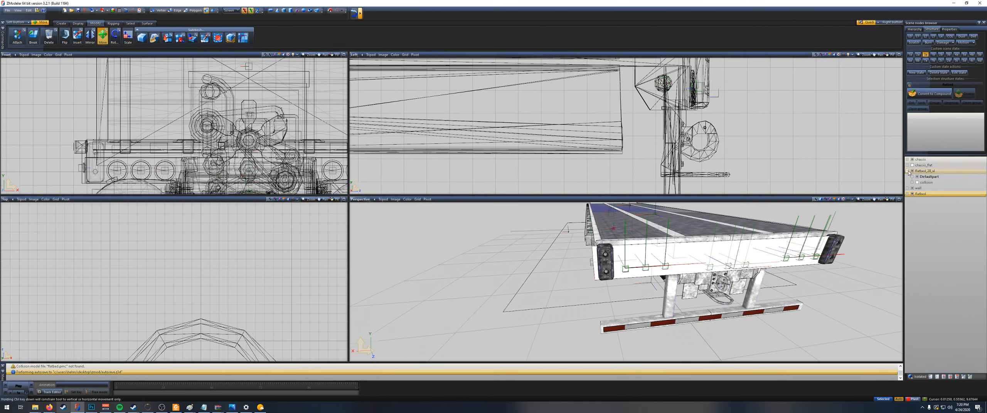
pyautogui.click(912, 177)
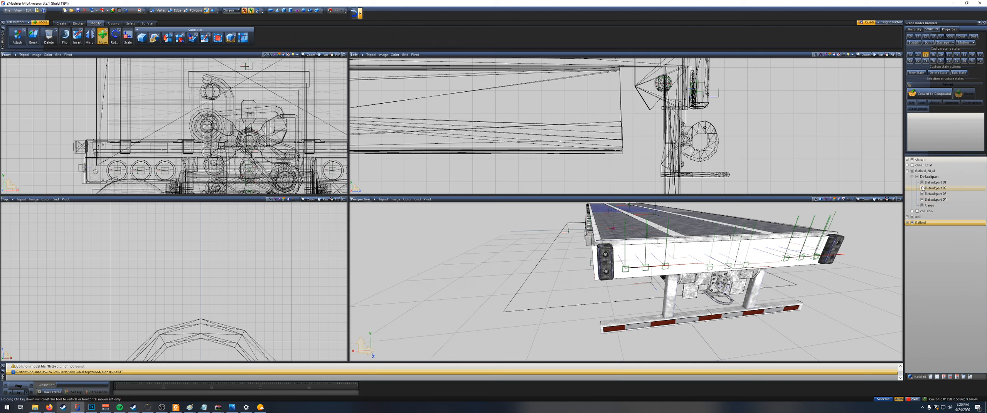
pyautogui.click(907, 222)
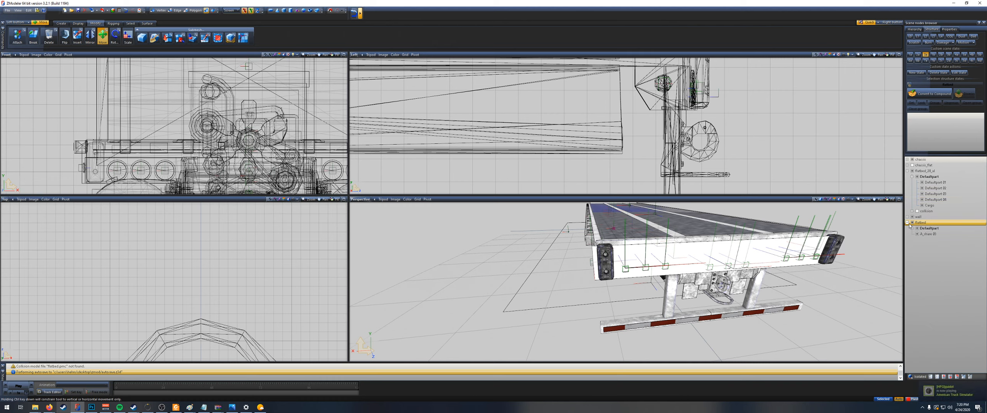
pyautogui.click(912, 228)
pyautogui.click(923, 235)
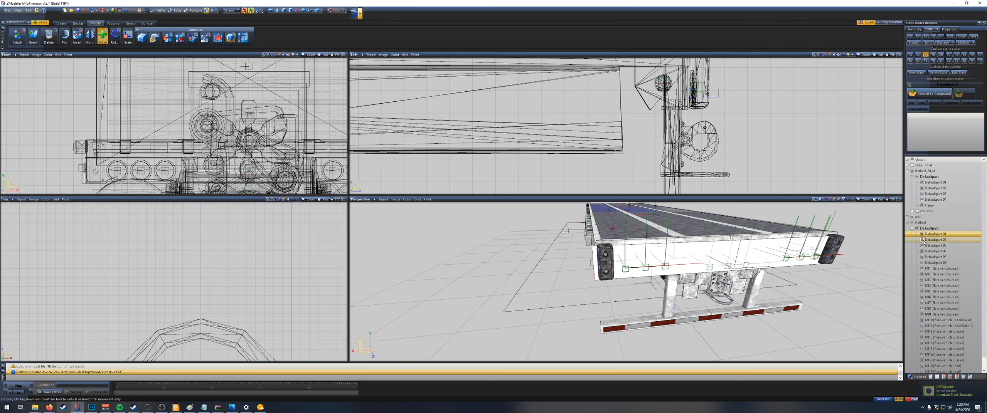
pyautogui.click(921, 257)
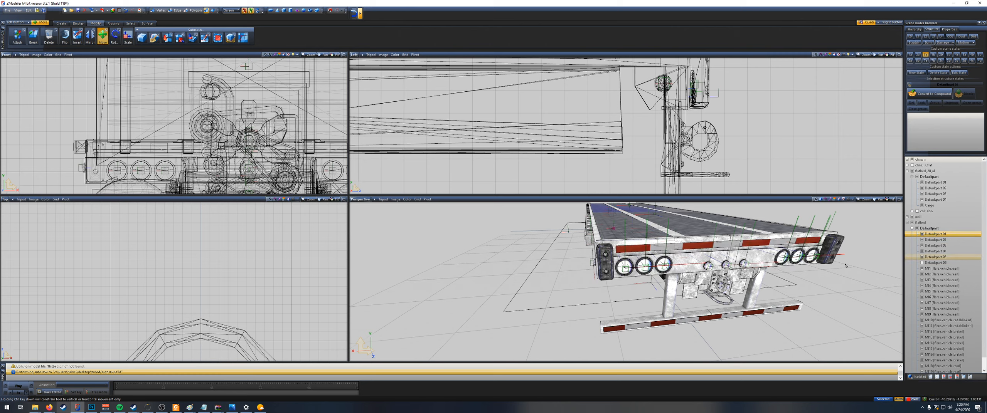
# Step: Examine the assembled truck from the rear and side, including the flatbed edges, axles, front wall and frame
pyautogui.moveTo(841, 292); pyautogui.dragTo(798, 277, button='middle')
pyautogui.scroll(-5, 814, 285)
pyautogui.scroll(4, 814, 285)
pyautogui.scroll(-1, 945, 266)
pyautogui.click(946, 262)
pyautogui.click(941, 251)
pyautogui.scroll(5, 649, 283)
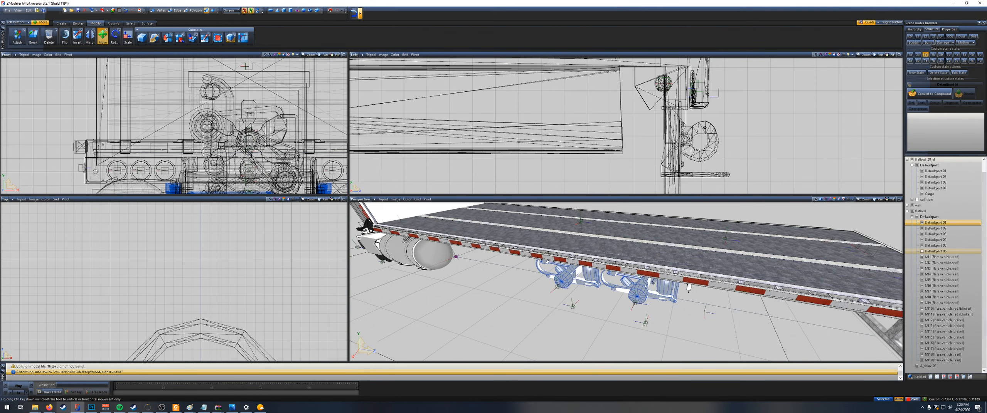
pyautogui.scroll(-6, 649, 284)
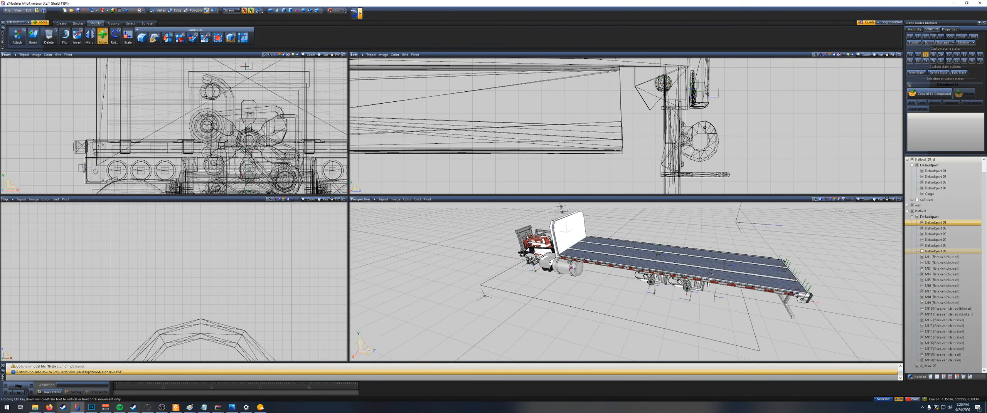
pyautogui.moveTo(710, 274); pyautogui.dragTo(796, 227, button='middle')
pyautogui.click(924, 167)
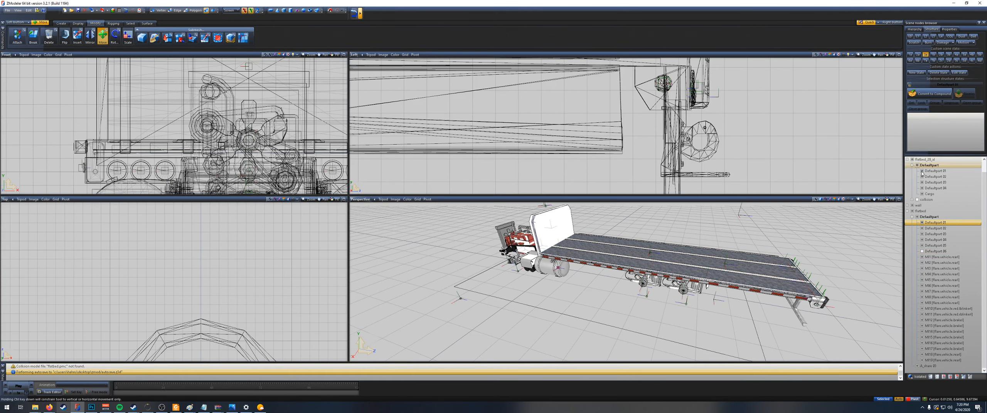
pyautogui.scroll(1, 952, 176)
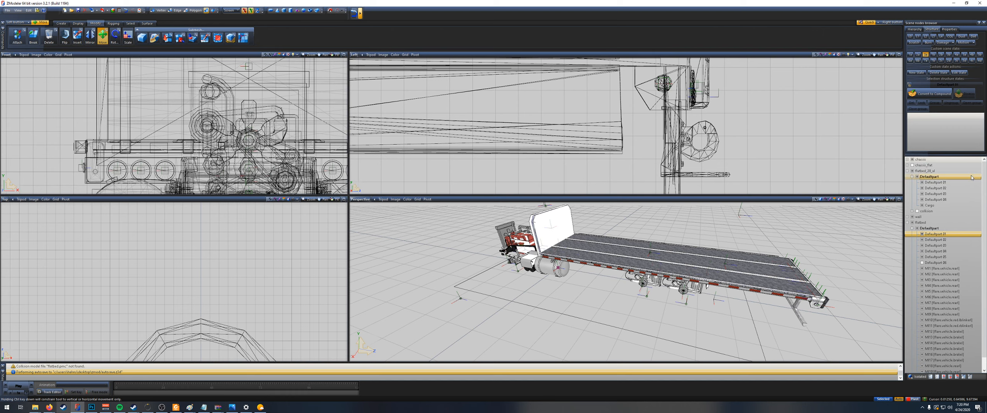
# Step: At edge level, select the rear end of the chassis frame rails and move it rearward to the bumper posts
pyautogui.scroll(1, 663, 152)
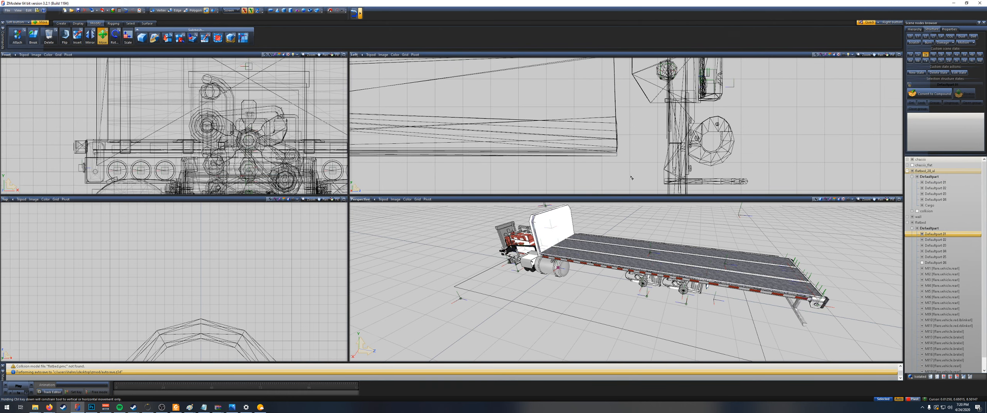
pyautogui.rightClick(584, 132)
pyautogui.scroll(-3, 509, 101)
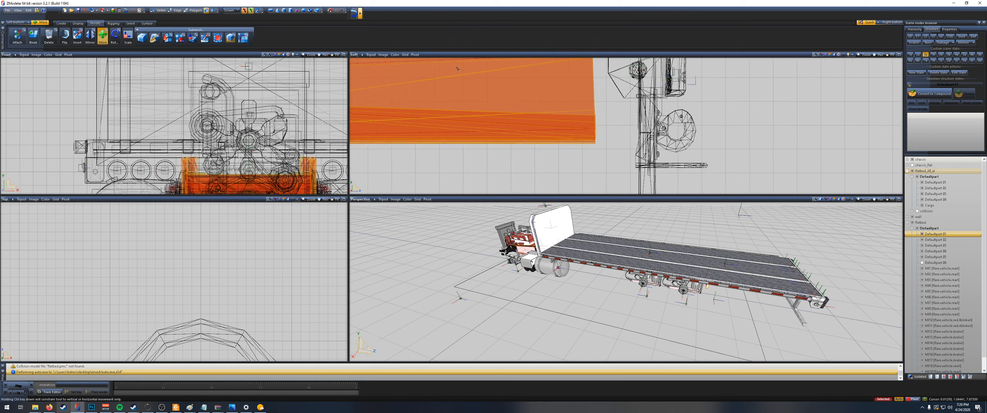
pyautogui.click(176, 11)
pyautogui.scroll(-1, 677, 113)
pyautogui.moveTo(677, 112); pyautogui.dragTo(704, 151, button='middle')
pyautogui.moveTo(579, 85); pyautogui.dragTo(618, 180, button='right')
pyautogui.moveTo(602, 162); pyautogui.dragTo(633, 162)
pyautogui.press('space')
# Step: Import flatbed_28_1.pmd from the markers subfolder of the accessory folder
pyautogui.moveTo(690, 304); pyautogui.dragTo(726, 301, button='middle')
pyautogui.scroll(-4, 726, 302)
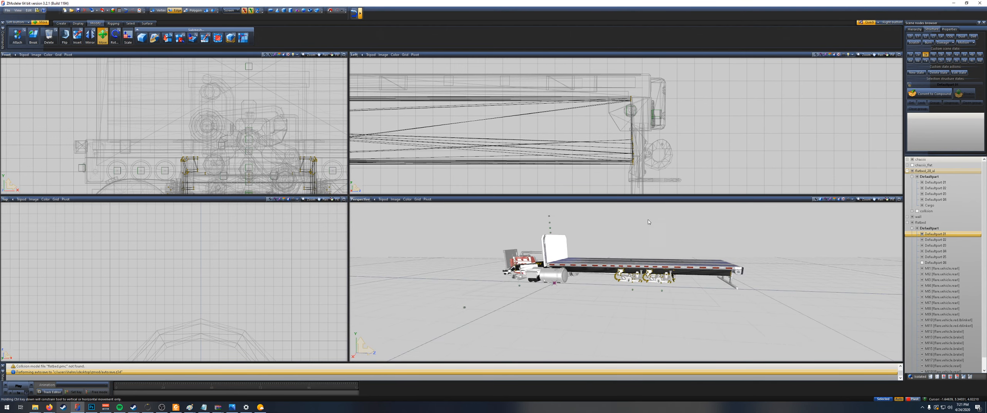
pyautogui.moveTo(649, 222); pyautogui.dragTo(689, 238, button='middle')
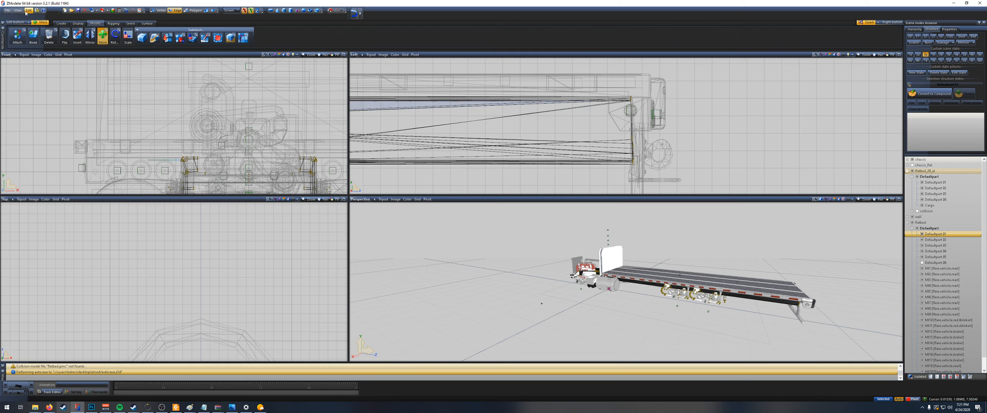
pyautogui.click(92, 10)
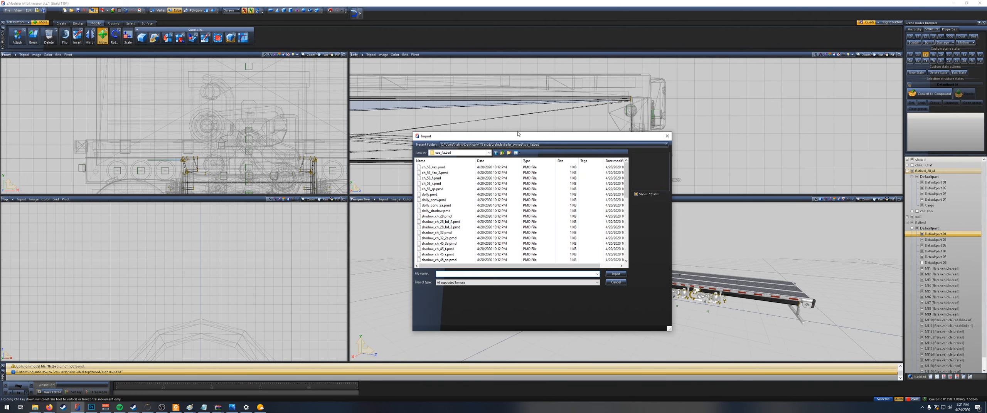
pyautogui.scroll(-10, 434, 255)
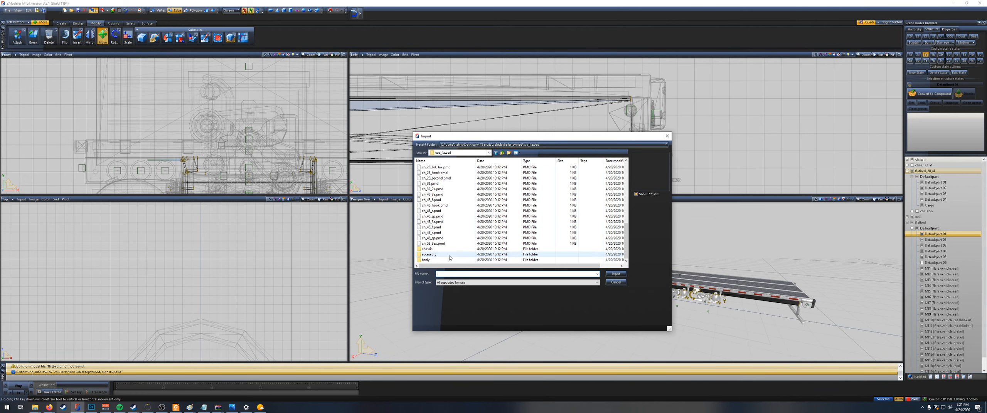
pyautogui.doubleClick(435, 256)
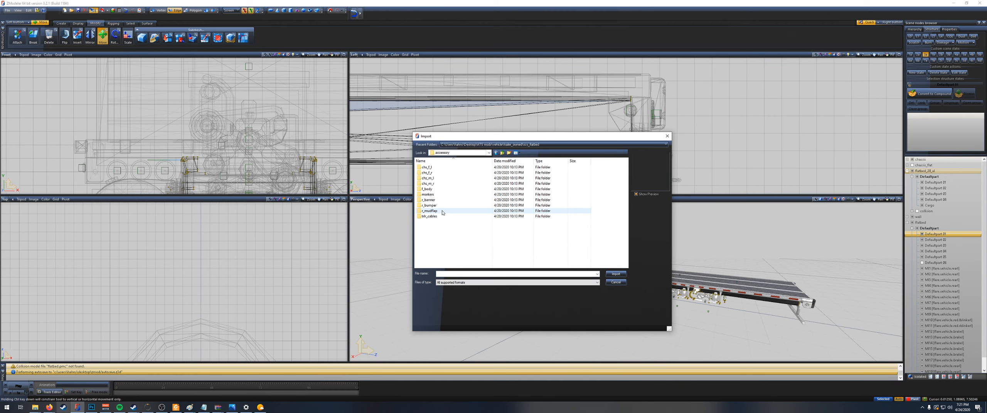
pyautogui.doubleClick(435, 194)
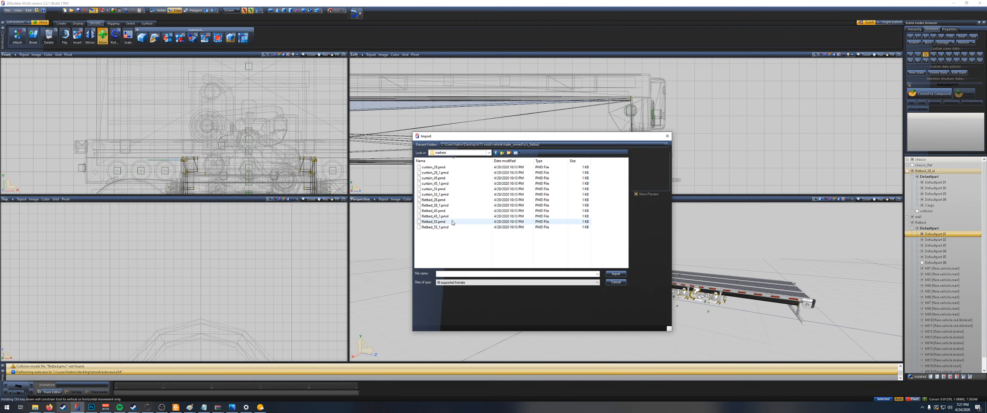
pyautogui.doubleClick(440, 206)
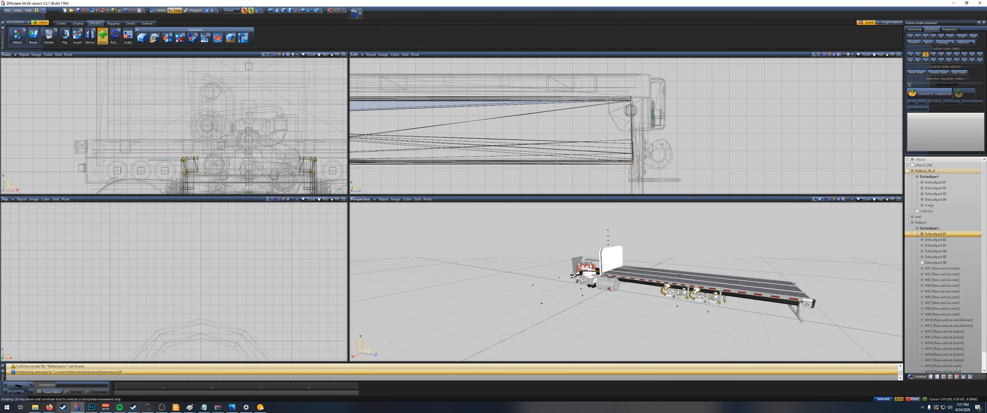
# Step: Switch from edge level back to object level and look over the whole truck for the imported markers
pyautogui.scroll(-2, 706, 235)
pyautogui.scroll(-3, 757, 169)
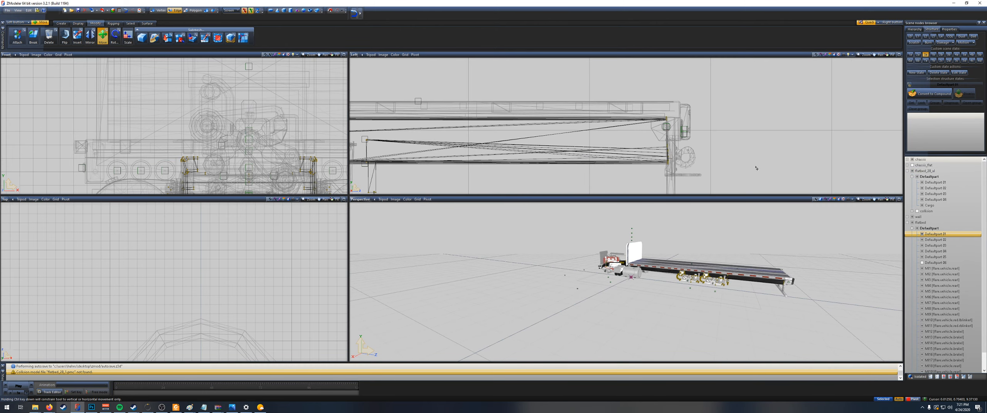
pyautogui.scroll(-3, 757, 168)
pyautogui.scroll(-1, 944, 231)
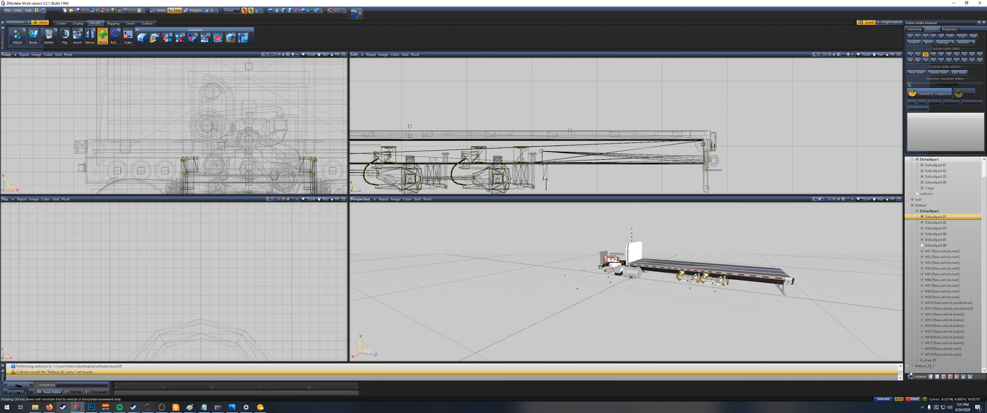
pyautogui.scroll(1, 921, 200)
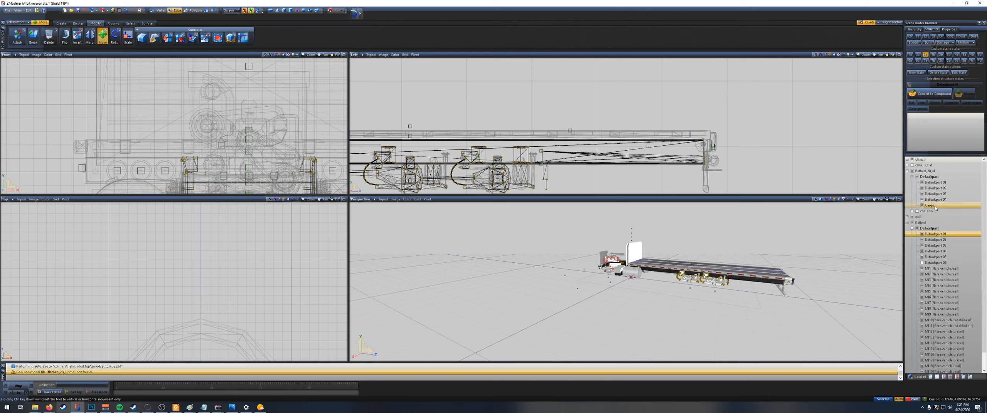
pyautogui.scroll(-2, 830, 152)
pyautogui.scroll(-4, 829, 151)
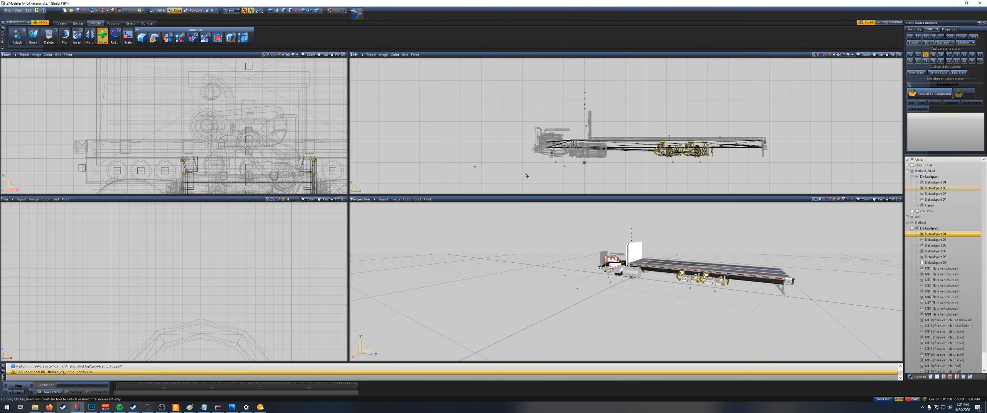
pyautogui.scroll(1, 501, 174)
pyautogui.click(213, 12)
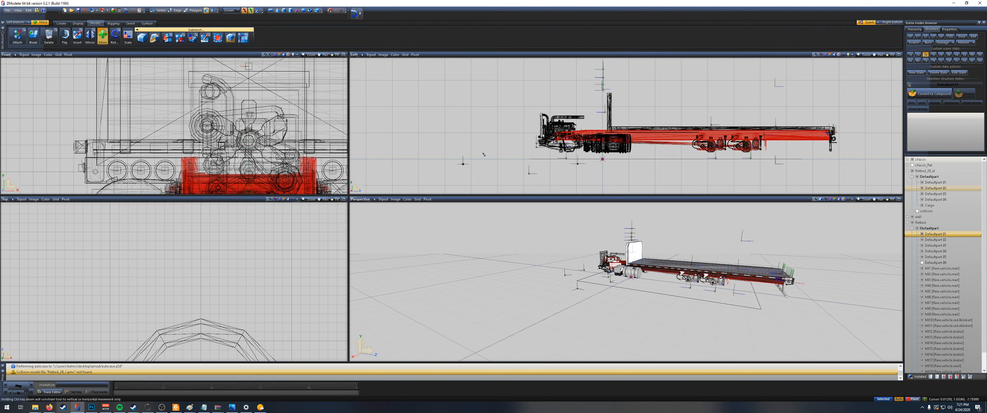
pyautogui.scroll(3, 463, 174)
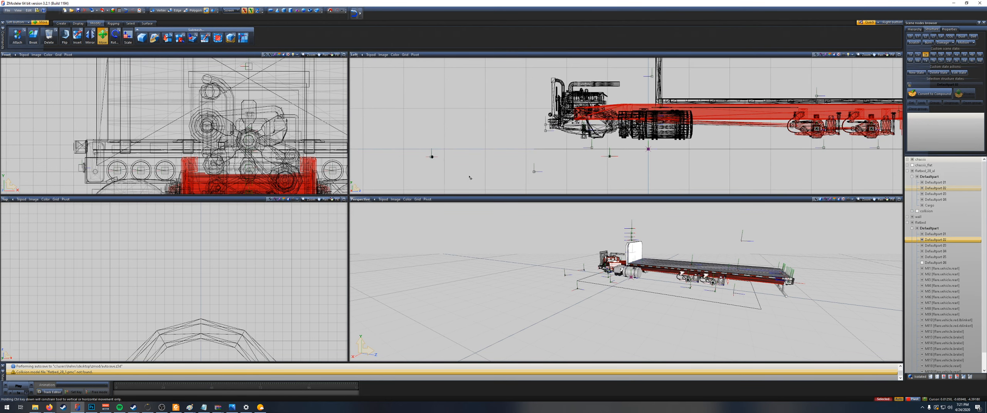
# Step: Hide the chassis, deck, wall and flatbed nodes and collapse their trees so only flatbed_28_1 stays visible
pyautogui.click(912, 166)
pyautogui.click(912, 166)
pyautogui.click(912, 171)
pyautogui.click(912, 160)
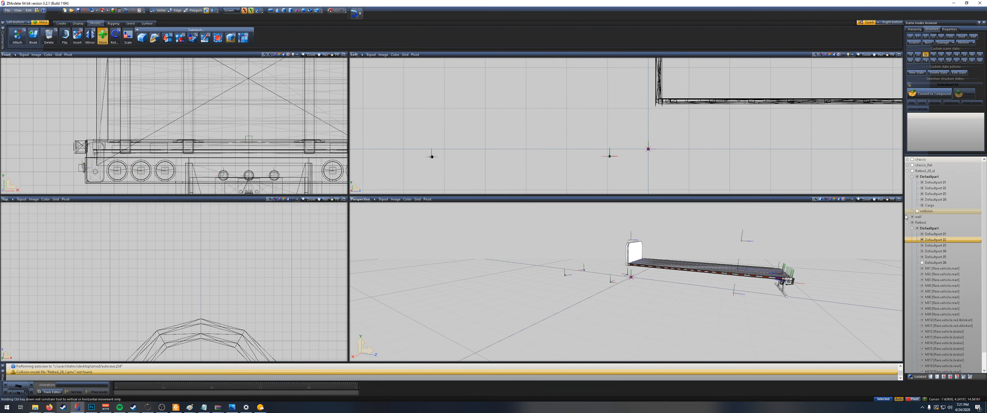
pyautogui.click(907, 171)
pyautogui.click(908, 171)
pyautogui.click(907, 171)
pyautogui.click(912, 182)
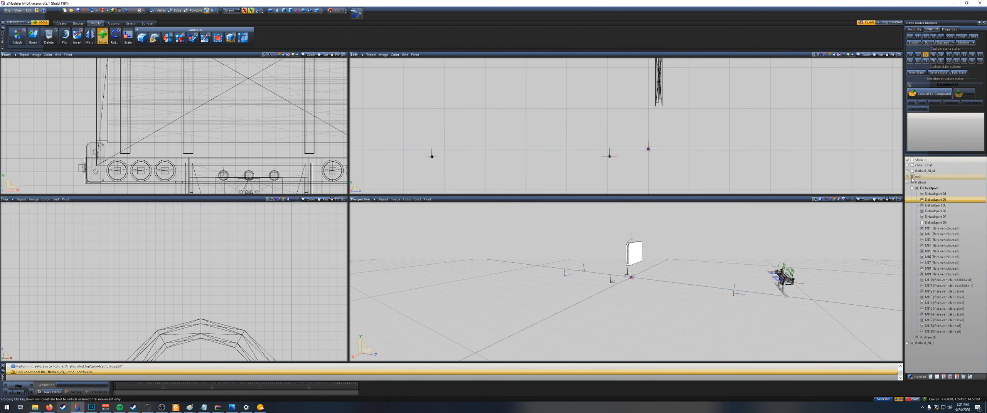
pyautogui.click(908, 182)
pyautogui.click(912, 188)
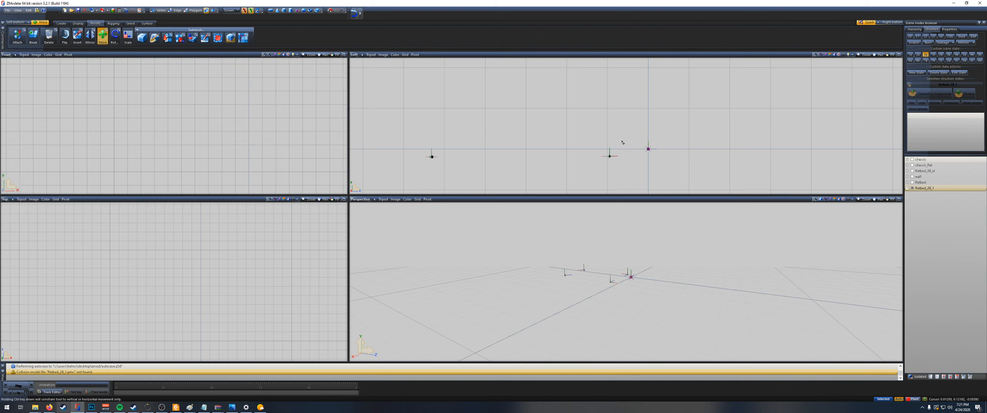
# Step: Check the isolated flatbed_28_1 markers from the side and delete that node
pyautogui.scroll(-3, 694, 160)
pyautogui.moveTo(694, 160); pyautogui.dragTo(632, 172, button='middle')
pyautogui.scroll(2, 581, 169)
pyautogui.scroll(1, 581, 170)
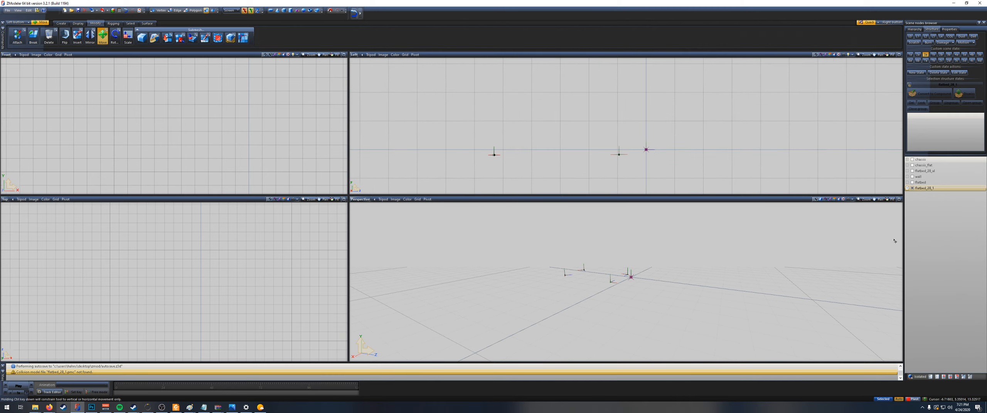
pyautogui.click(924, 188)
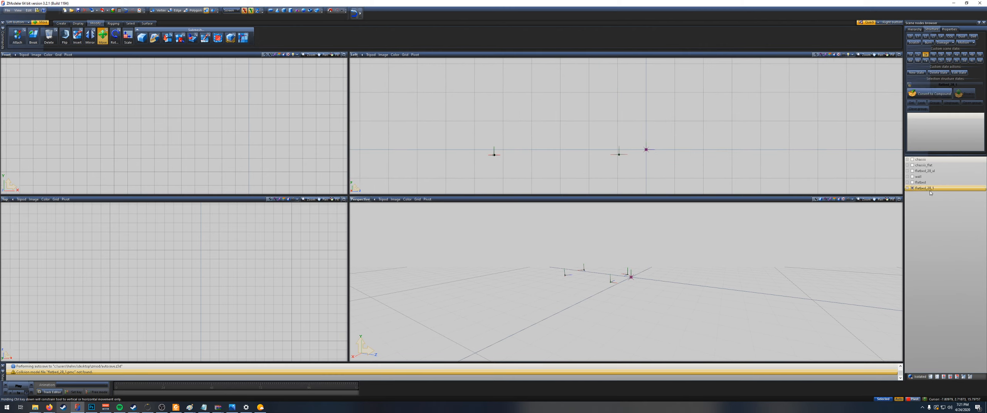
pyautogui.rightClick(933, 190)
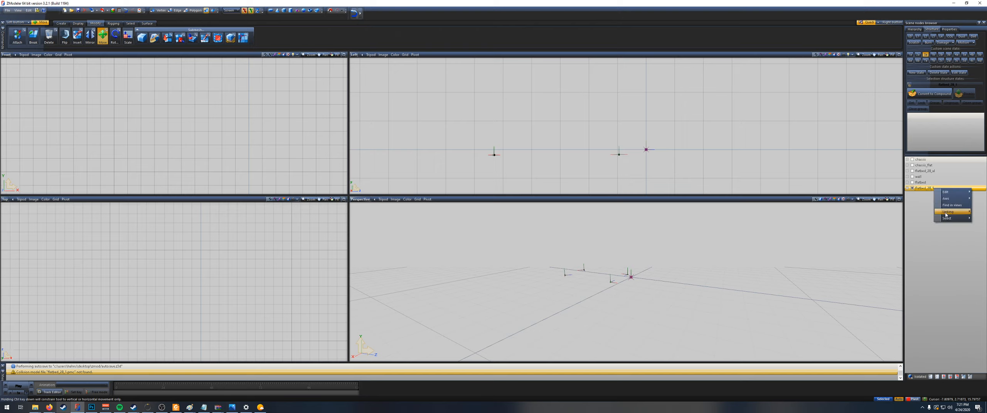
pyautogui.click(919, 198)
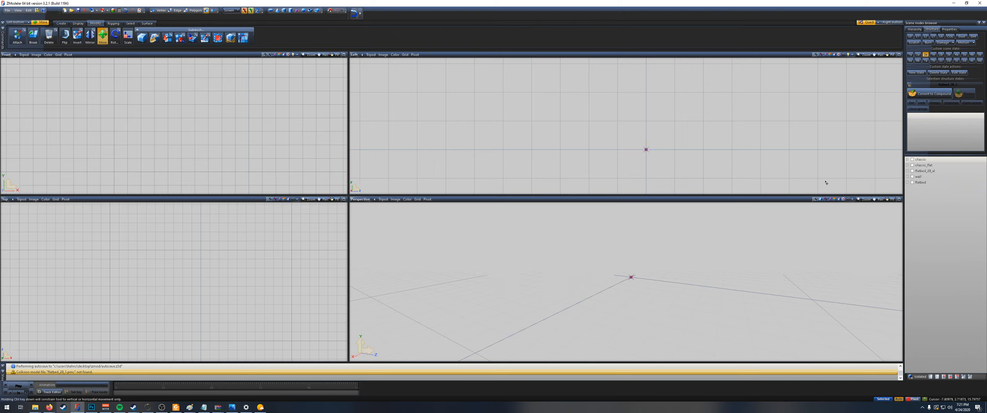
# Step: Import flatbed_28.pmd from the markers folder and collapse and hide the flatbed deck's node tree
pyautogui.click(93, 10)
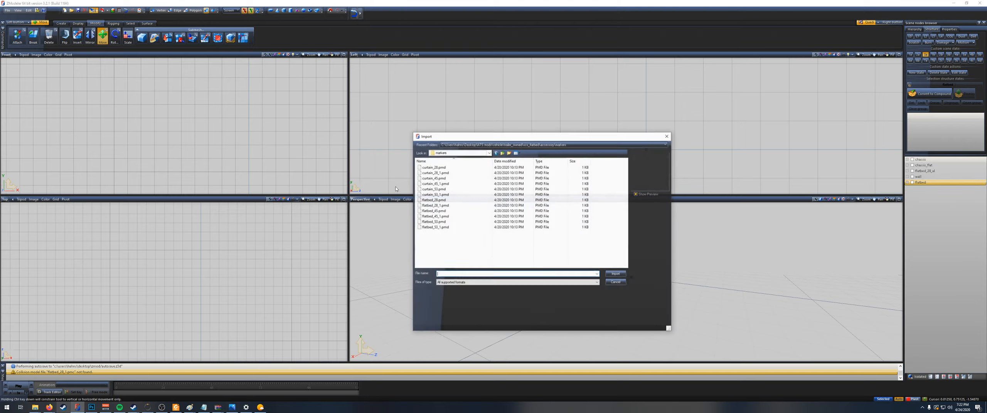
pyautogui.doubleClick(449, 201)
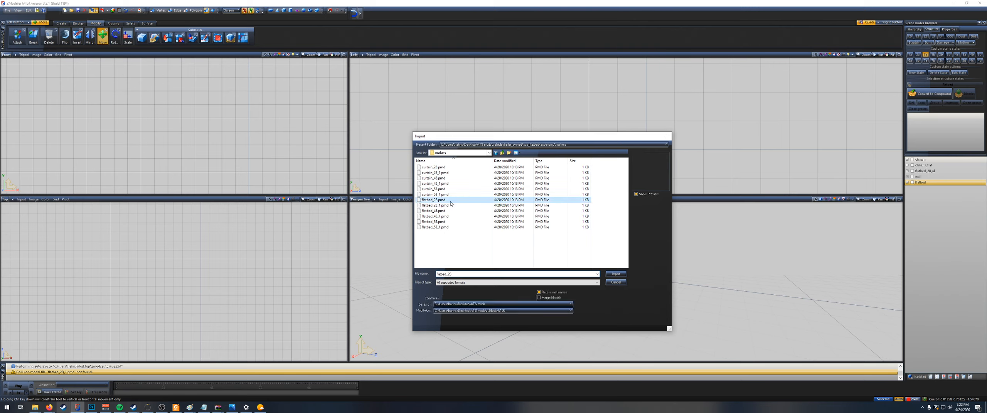
pyautogui.scroll(-1, 709, 158)
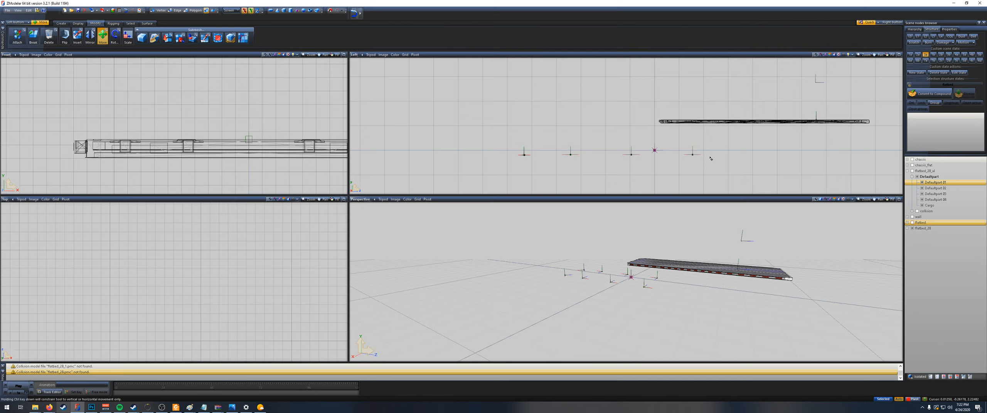
pyautogui.click(907, 170)
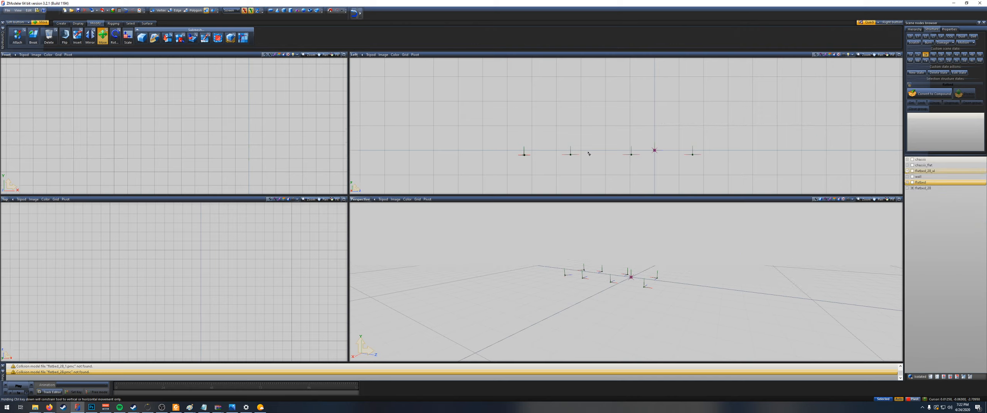
# Step: Move the imported flatbed_28 markers rearward and upward together in the side view
pyautogui.scroll(2, 584, 155)
pyautogui.moveTo(593, 182); pyautogui.dragTo(450, 140)
pyautogui.moveTo(806, 180); pyautogui.dragTo(654, 153)
pyautogui.scroll(-3, 631, 153)
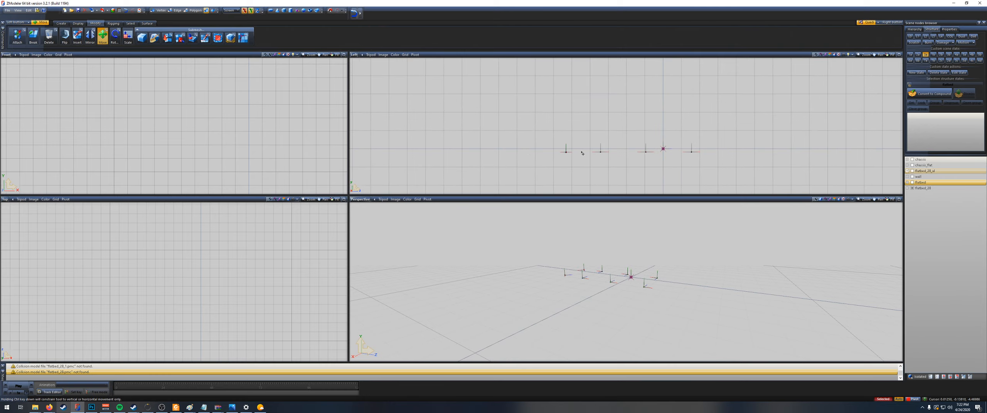
pyautogui.moveTo(566, 154); pyautogui.dragTo(732, 110)
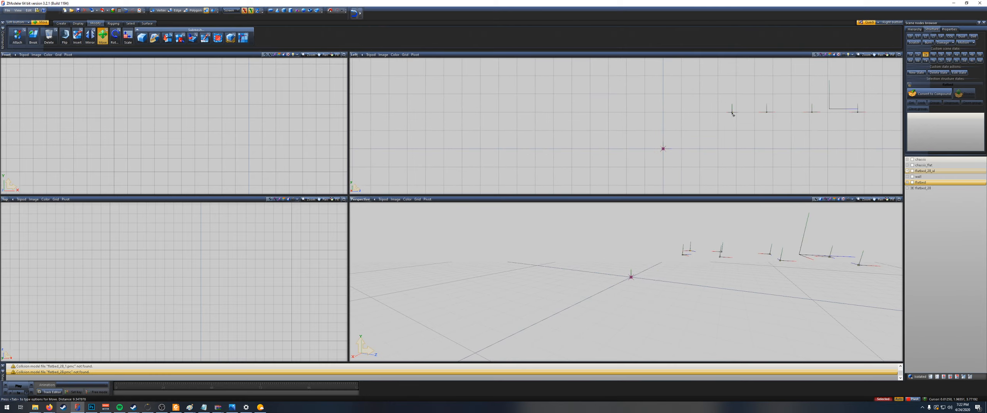
# Step: Show the flatbed, wall and deck nodes and move the flatbed_28 markers onto the deck, starting at its front end
pyautogui.click(912, 182)
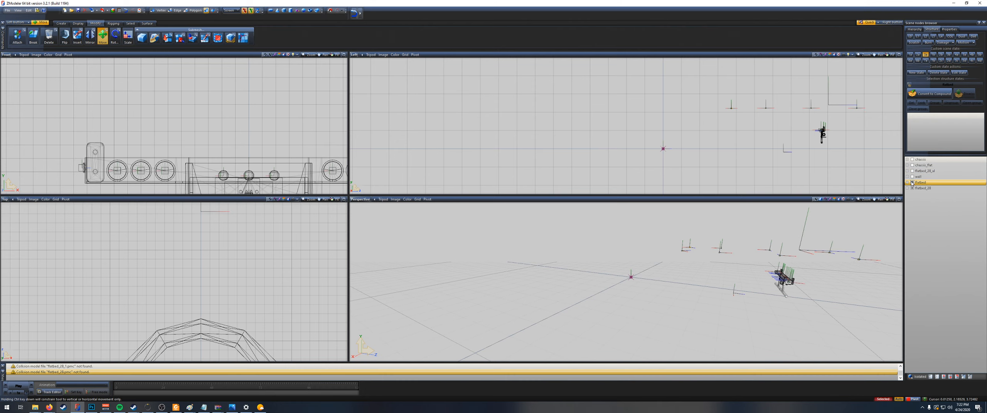
pyautogui.click(912, 177)
pyautogui.click(912, 171)
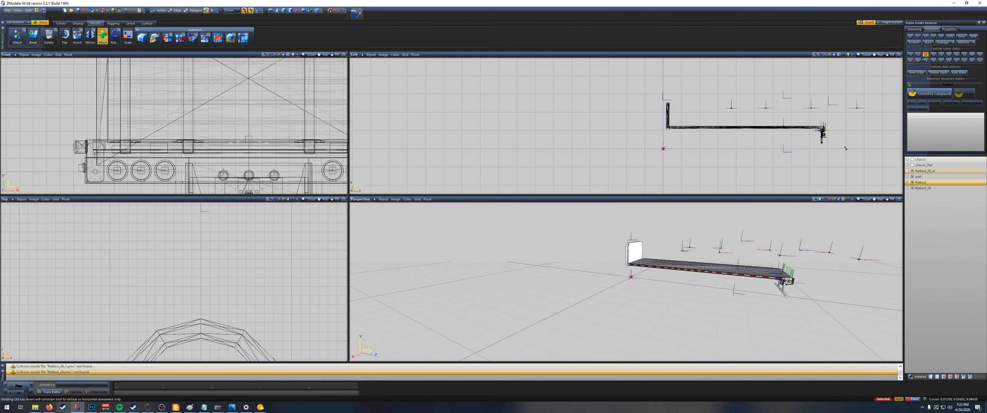
pyautogui.scroll(5, 755, 115)
pyautogui.moveTo(704, 109); pyautogui.dragTo(568, 149)
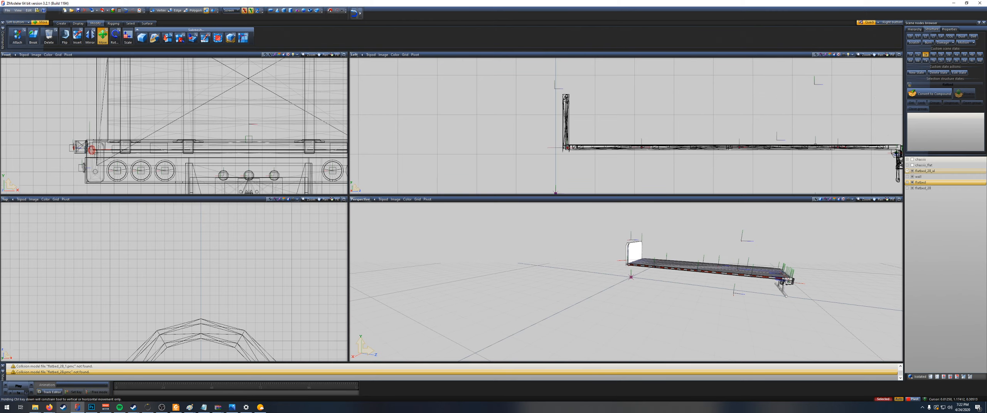
# Step: Show chassis_flat and fine-adjust the flatbed_28 markers so they sit within the deck's side rail
pyautogui.scroll(6, 567, 149)
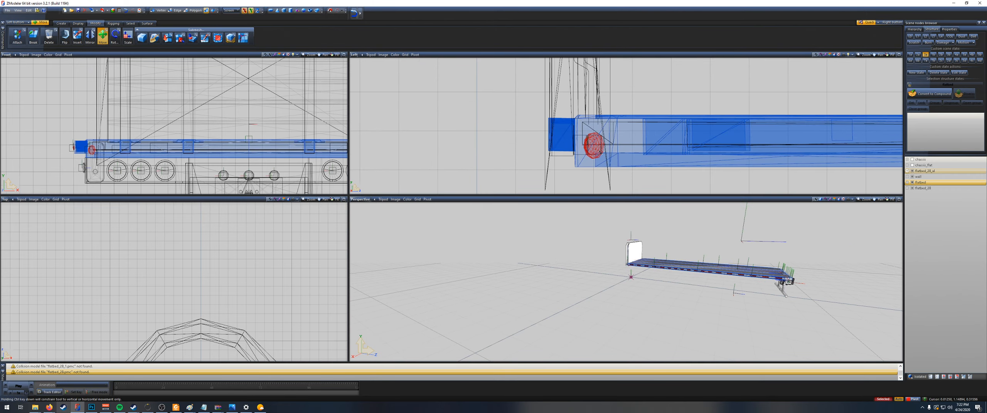
pyautogui.click(913, 165)
pyautogui.scroll(1, 573, 135)
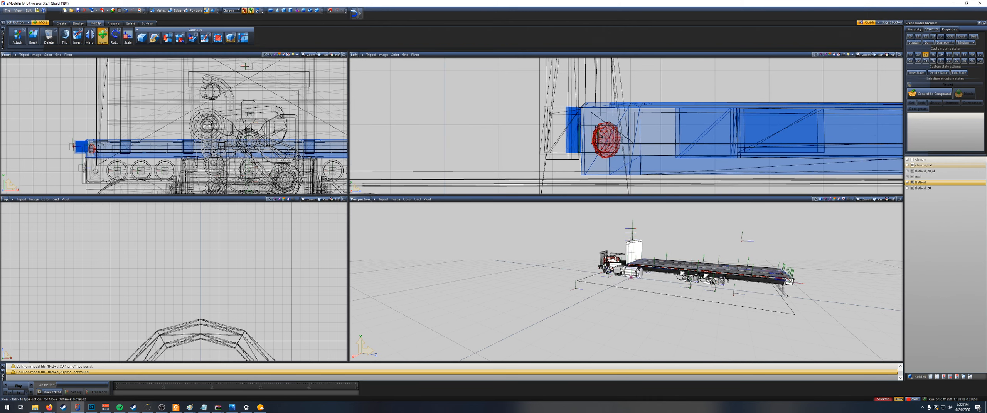
pyautogui.scroll(-6, 599, 136)
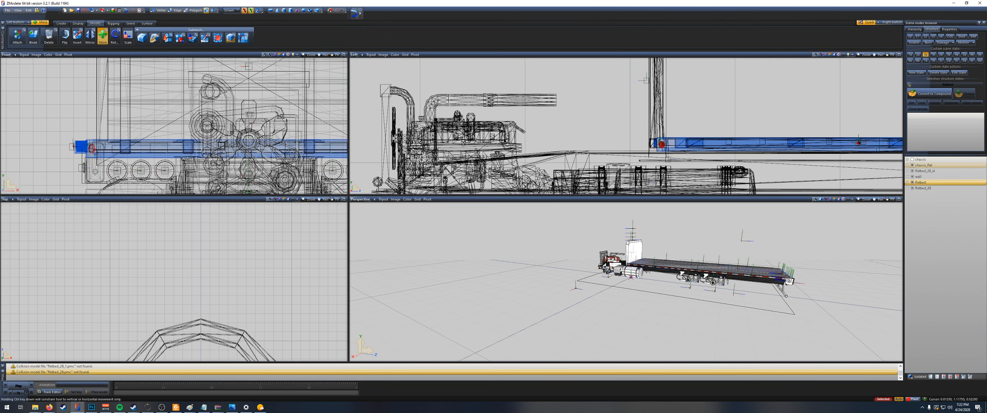
# Step: Hide chassis_flat, show the chassis and check the assembled truck with its side markers from the side
pyautogui.click(912, 165)
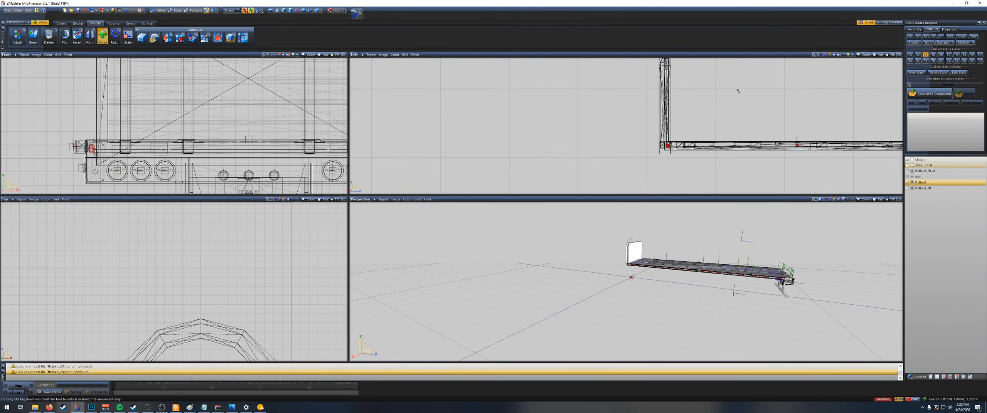
pyautogui.click(913, 160)
pyautogui.scroll(1, 799, 148)
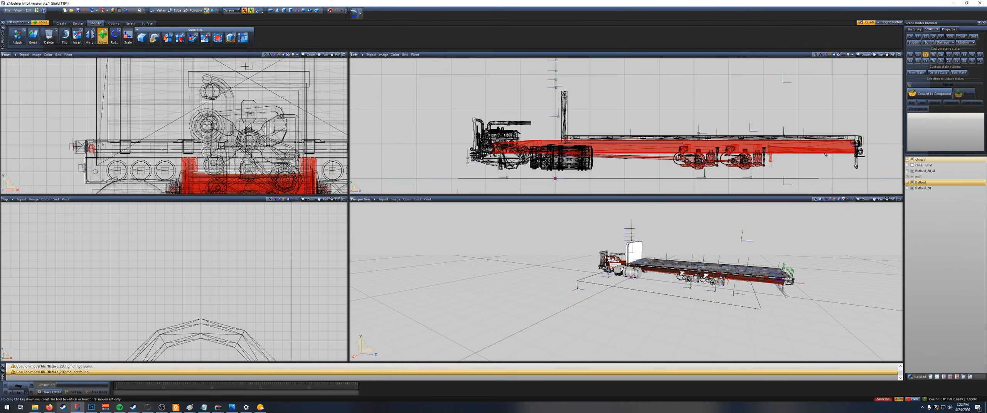
pyautogui.scroll(-2, 782, 150)
pyautogui.scroll(2, 849, 155)
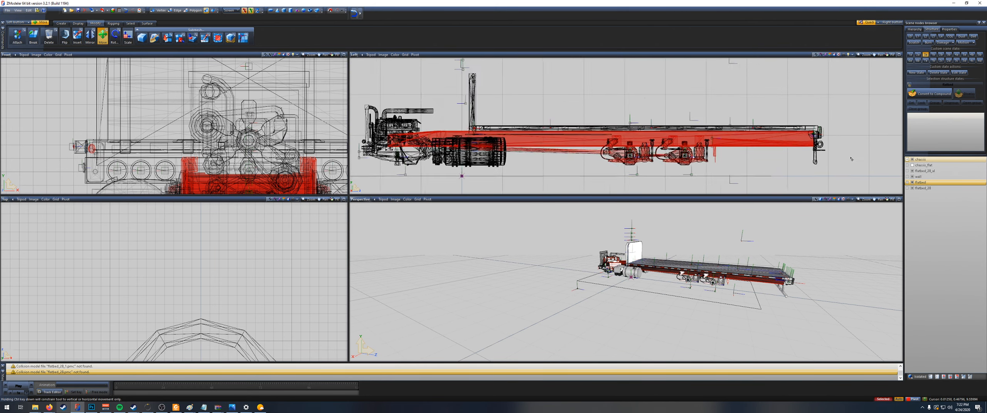
# Step: Move the stray axis helper from behind the truck down onto the hook at the chassis's rear end in the side view
pyautogui.scroll(-4, 781, 147)
pyautogui.scroll(5, 565, 144)
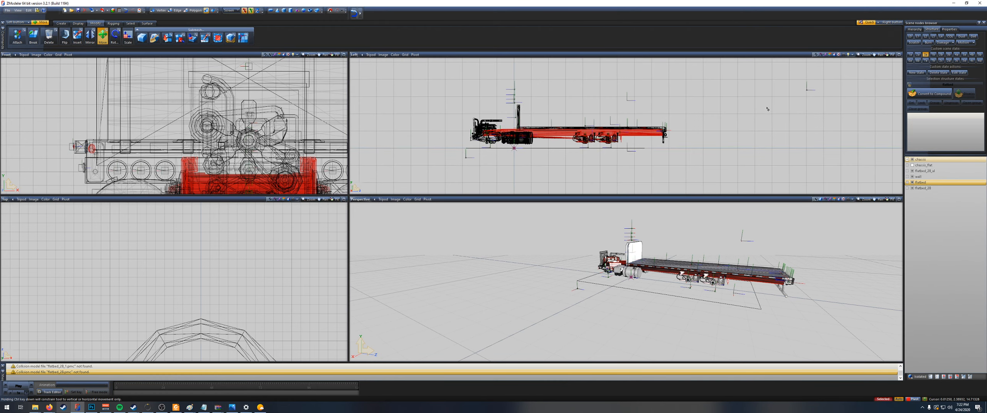
pyautogui.scroll(-5, 564, 144)
pyautogui.scroll(2, 752, 85)
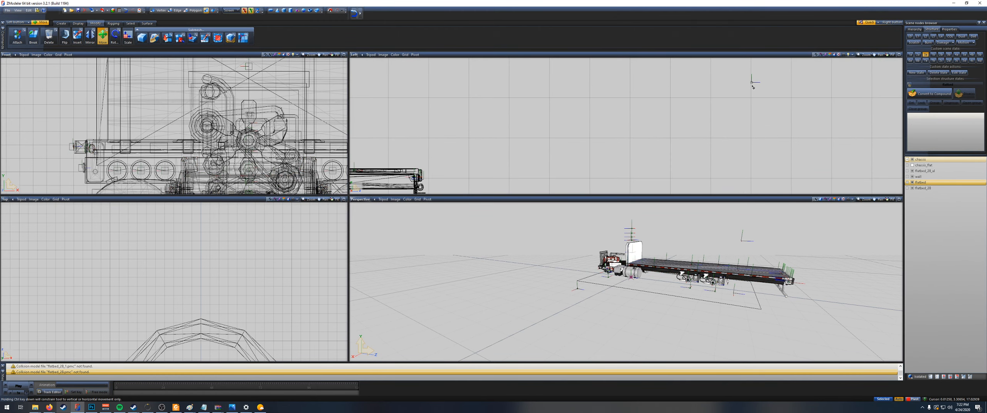
pyautogui.scroll(3, 750, 86)
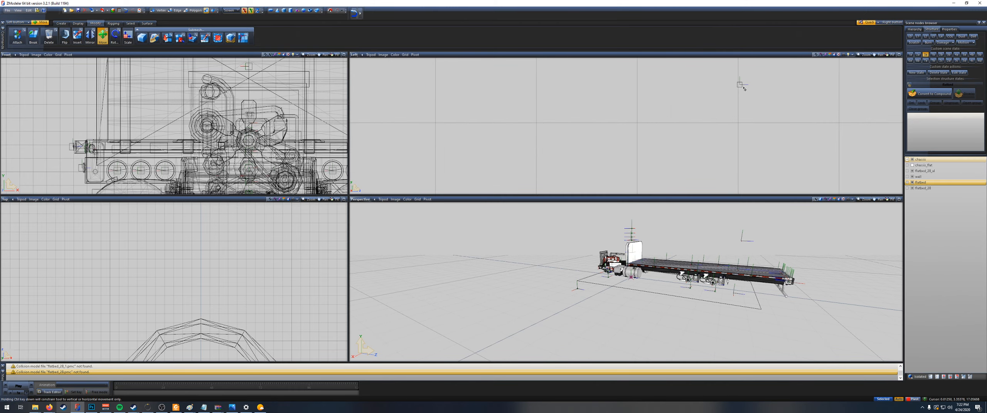
pyautogui.scroll(-4, 738, 88)
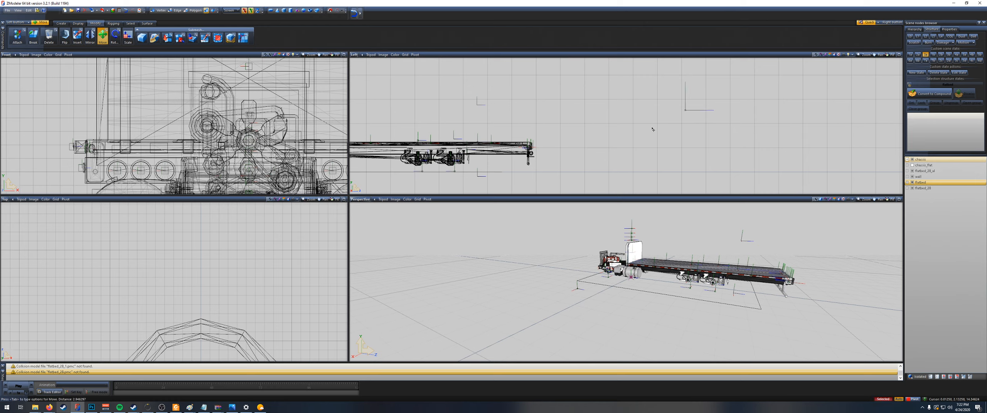
pyautogui.scroll(4, 549, 157)
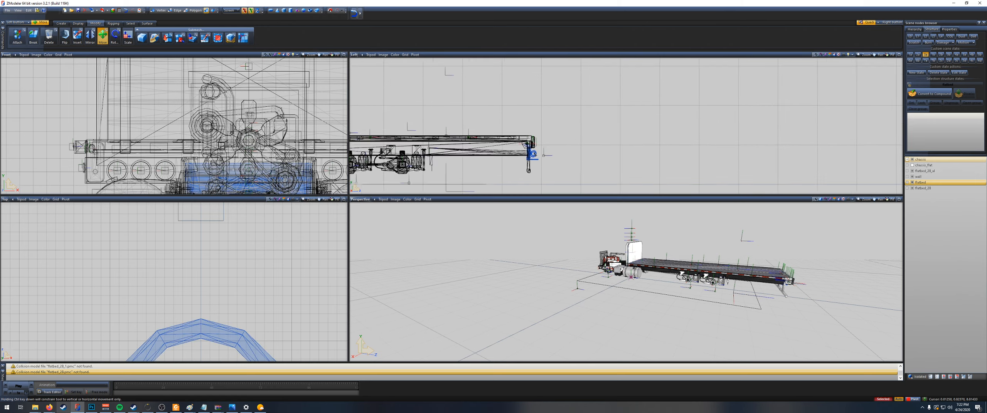
pyautogui.scroll(4, 548, 156)
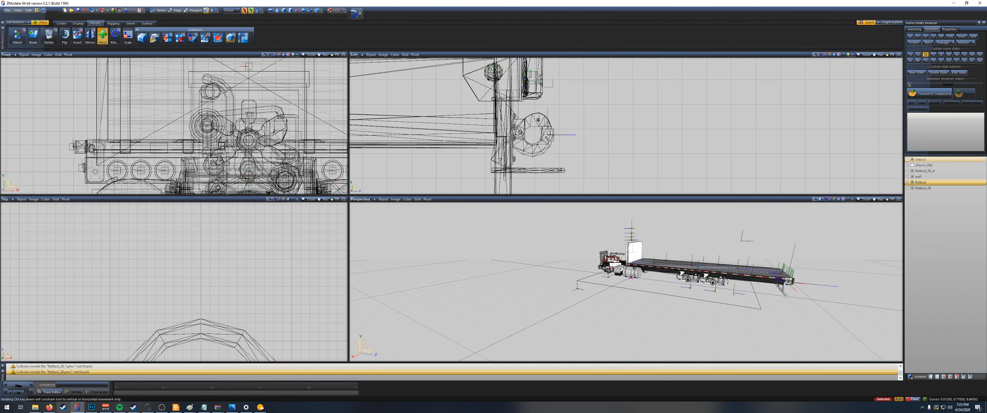
pyautogui.scroll(4, 547, 138)
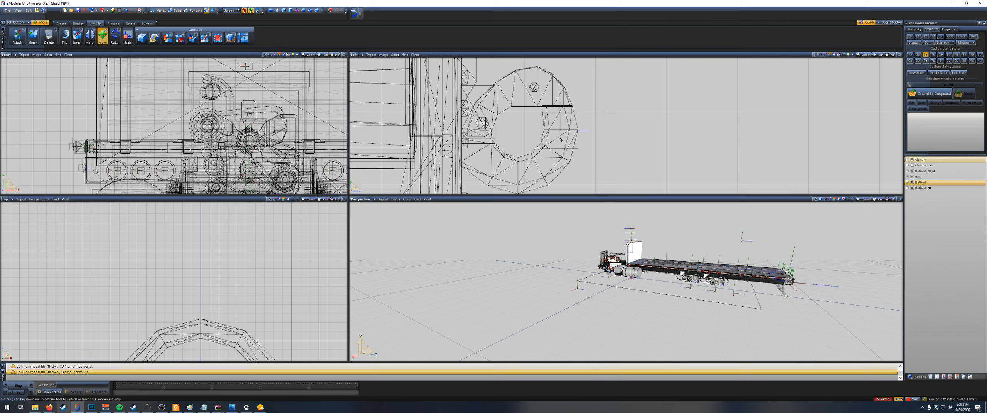
pyautogui.scroll(-6, 560, 140)
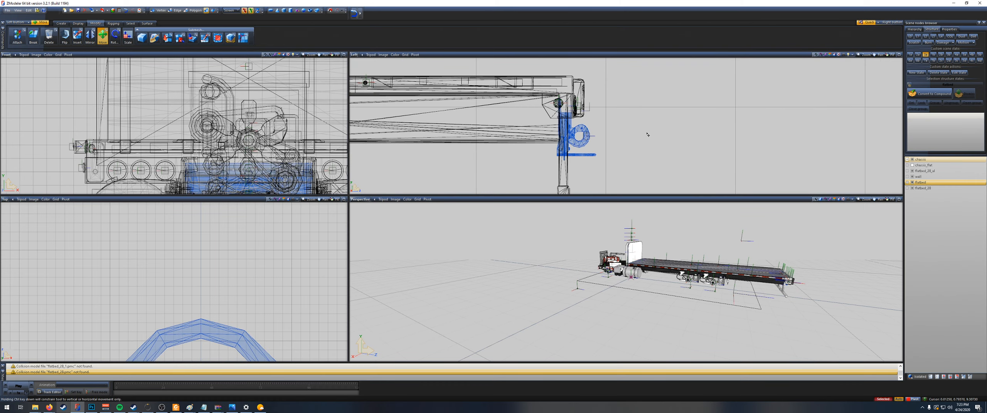
pyautogui.scroll(-5, 647, 135)
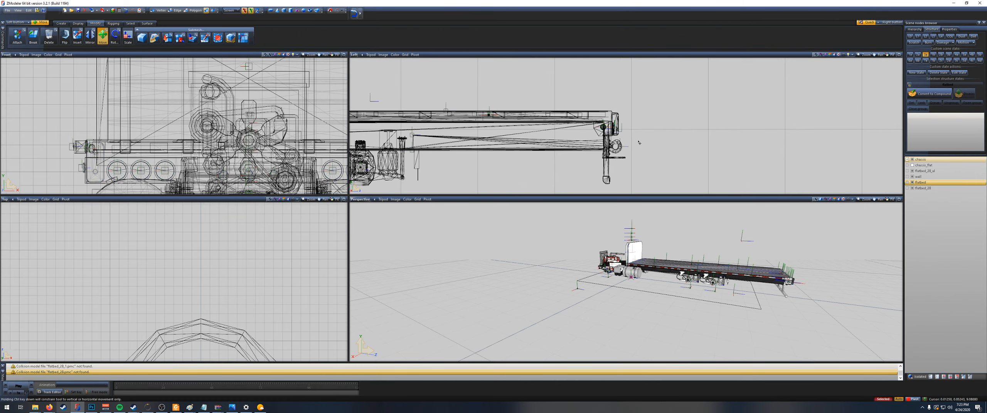
pyautogui.scroll(-6, 738, 135)
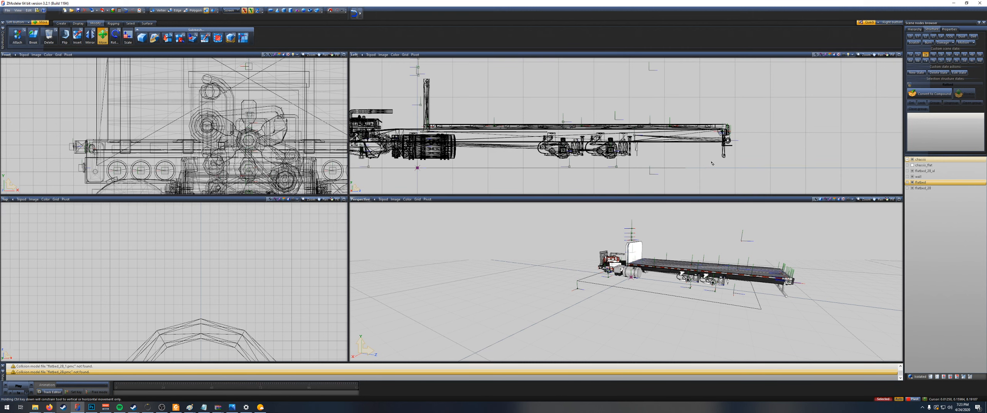
# Step: Delete the chassis_flat node and expand the chassis node to list its parts
pyautogui.moveTo(707, 164); pyautogui.dragTo(784, 163, button='middle')
pyautogui.scroll(-1, 784, 163)
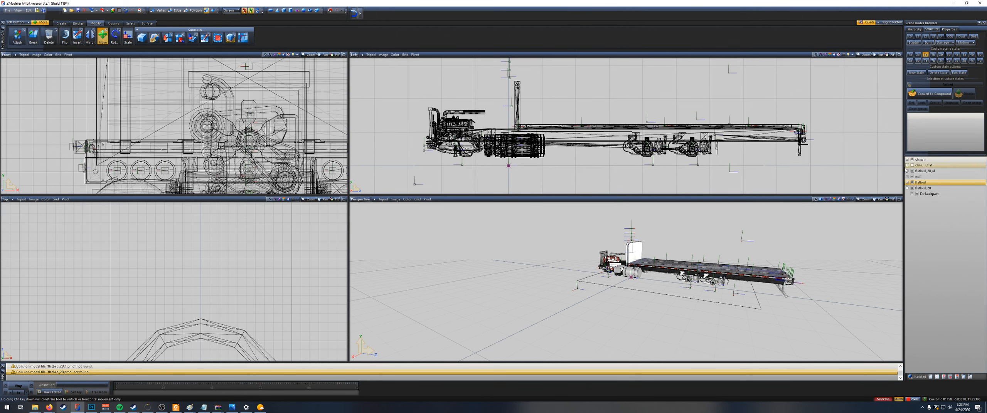
pyautogui.click(933, 166)
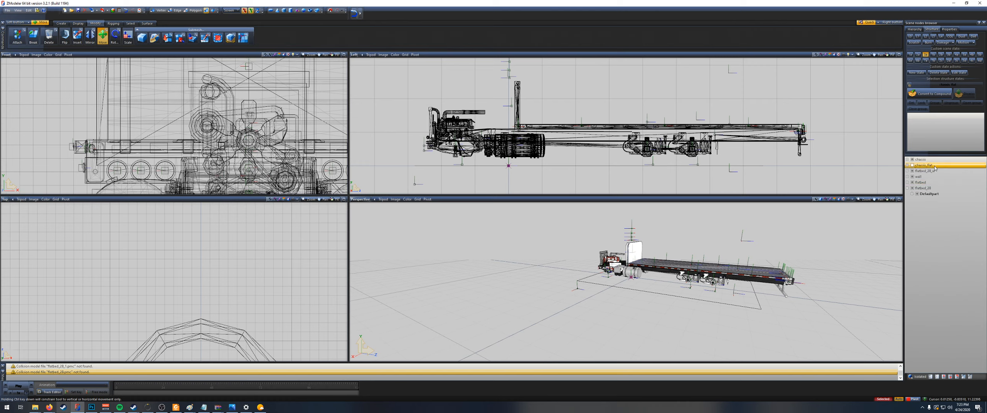
pyautogui.rightClick(935, 168)
pyautogui.moveTo(947, 172)
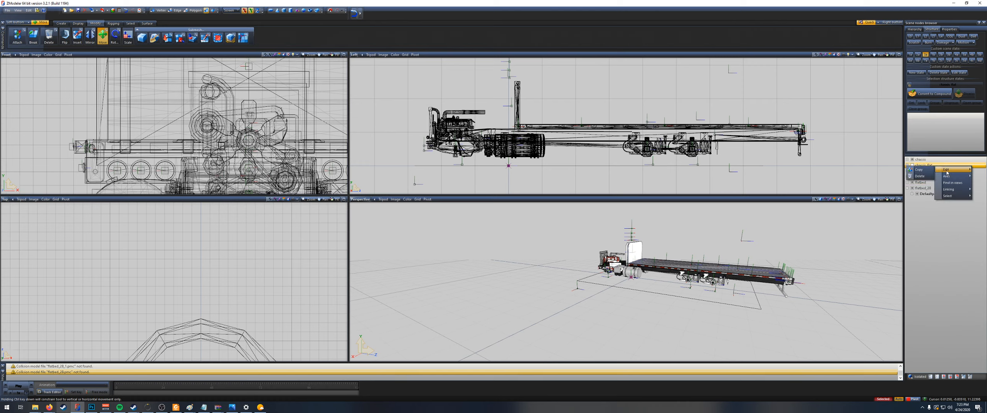
pyautogui.click(923, 177)
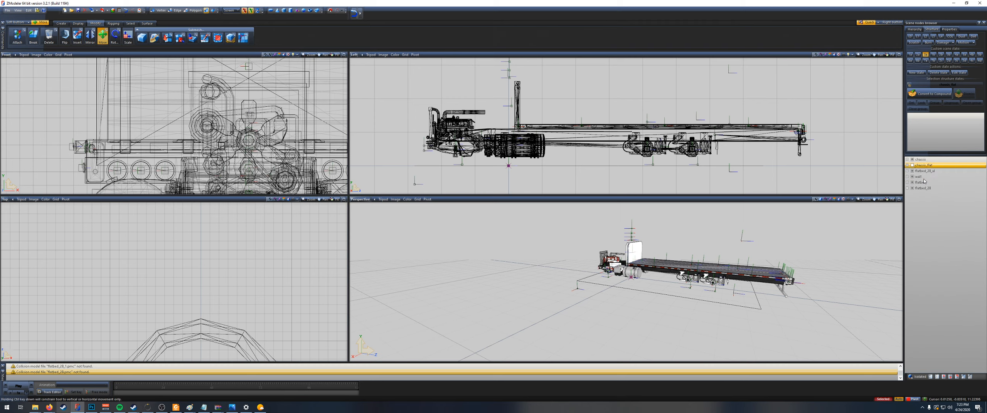
pyautogui.click(907, 160)
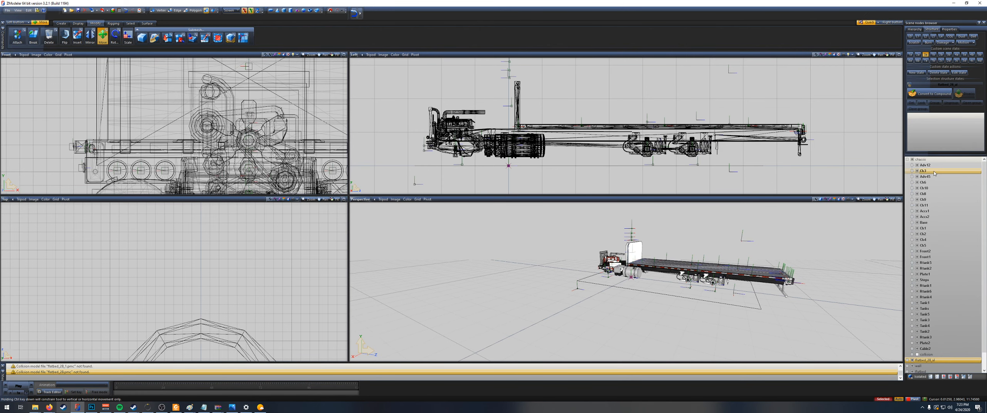
# Step: Reparent the Defaultpart and Cargo nodes of the first flatbed_28 node under the chassis part Ch3, and glance at that node's collision
pyautogui.click(912, 171)
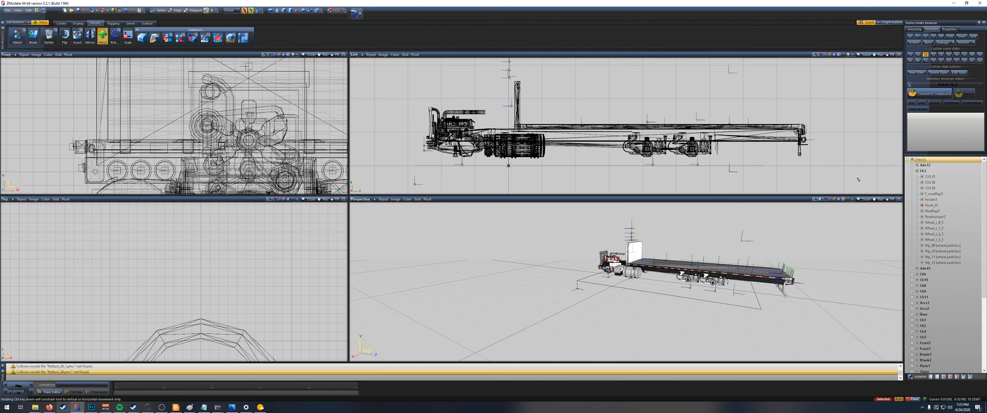
pyautogui.scroll(-6, 921, 285)
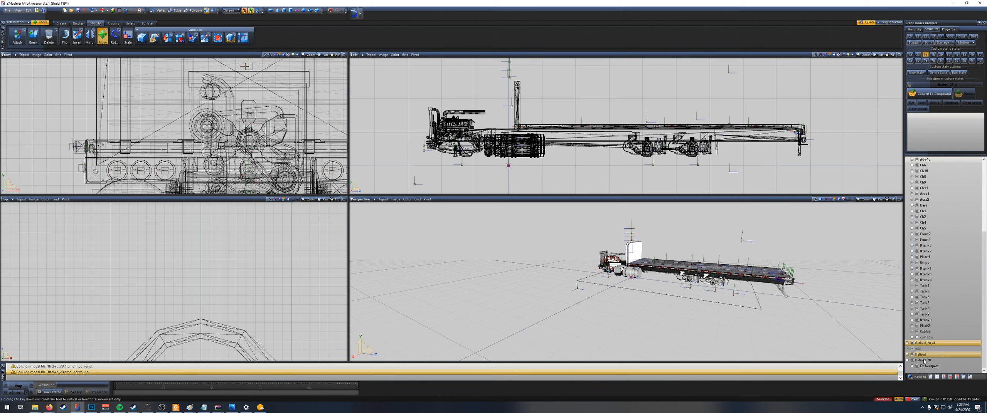
pyautogui.click(907, 343)
pyautogui.click(935, 344)
pyautogui.keyDown('shift'); pyautogui.click(936, 367); pyautogui.keyUp('shift')
pyautogui.moveTo(941, 342); pyautogui.dragTo(933, 183)
pyautogui.scroll(6, 945, 239)
pyautogui.scroll(-9, 937, 270)
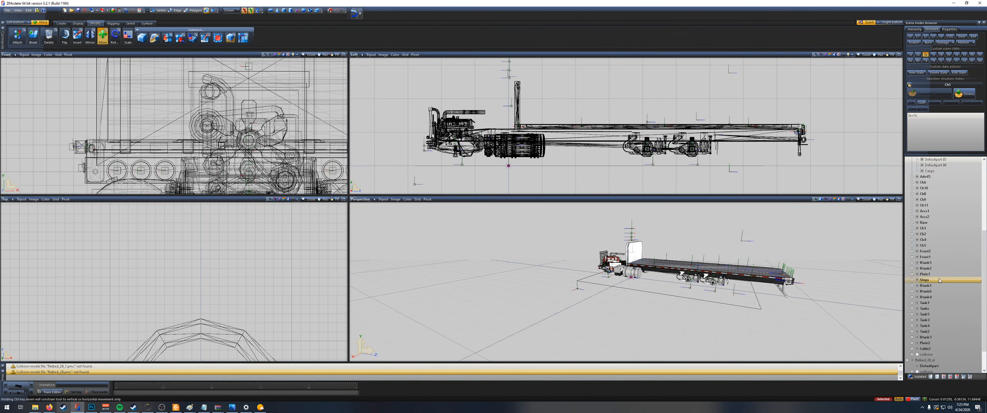
pyautogui.click(926, 343)
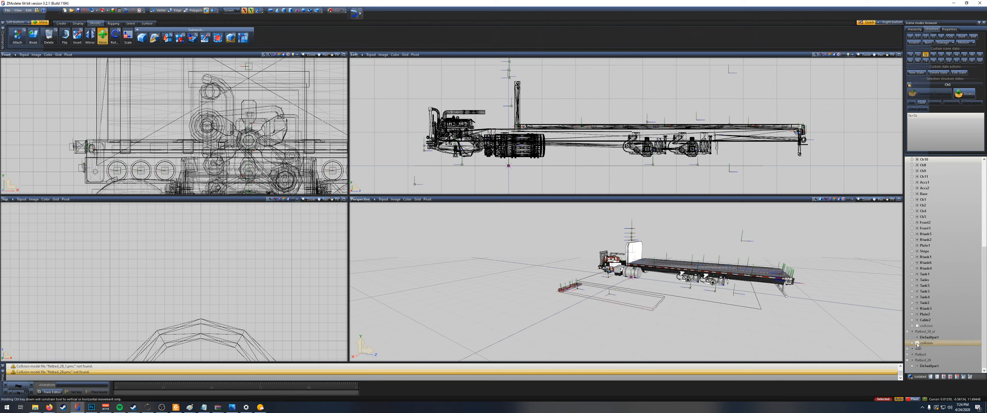
pyautogui.click(929, 338)
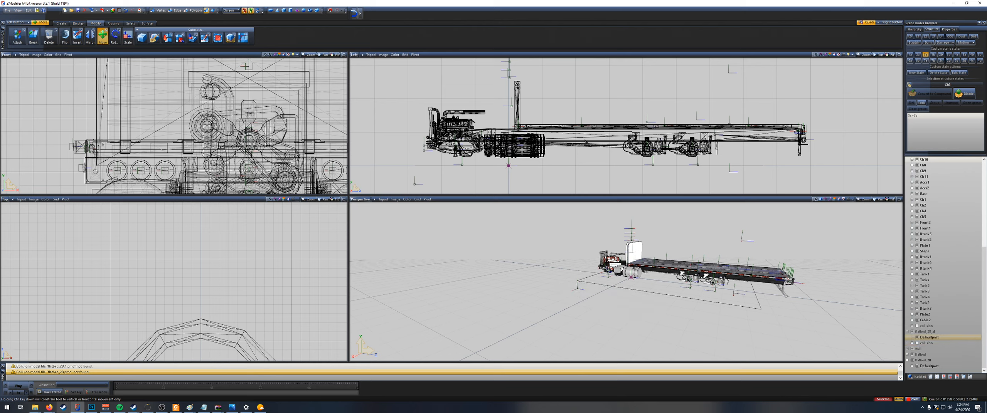
# Step: Expand the wall node and reparent its nested Defaultpart 01 and Defaultpart 02 under the chassis part Ch3
pyautogui.scroll(-3, 752, 159)
pyautogui.click(929, 366)
pyautogui.click(922, 349)
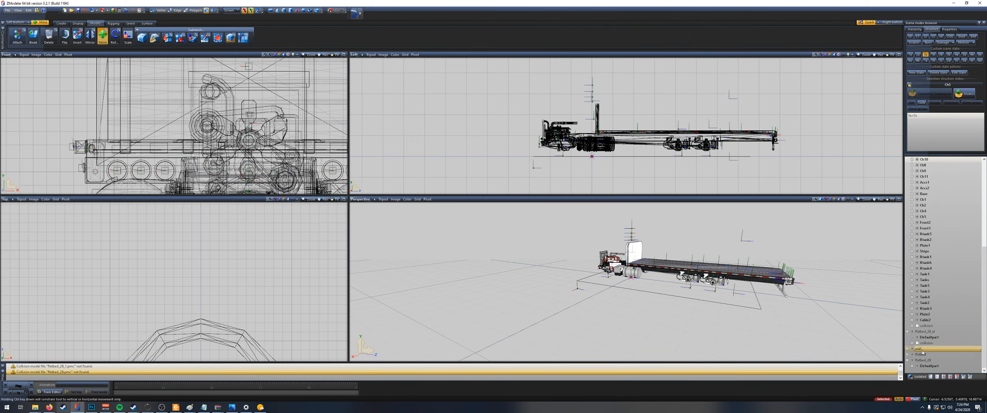
pyautogui.click(923, 355)
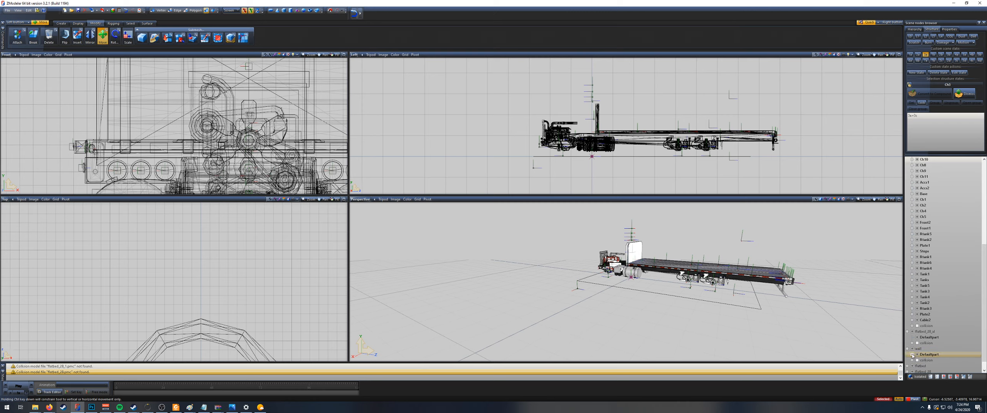
pyautogui.scroll(-2, 928, 361)
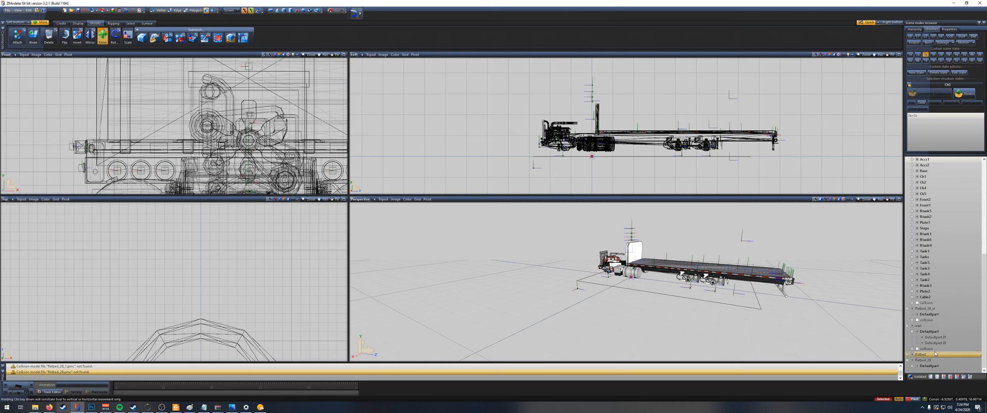
pyautogui.click(933, 339)
pyautogui.keyDown('ctrl'); pyautogui.click(932, 343); pyautogui.keyUp('ctrl')
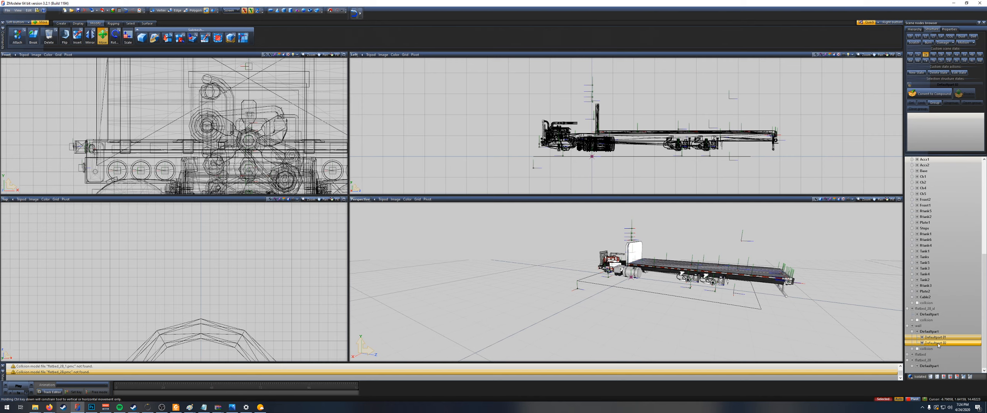
pyautogui.moveTo(941, 338); pyautogui.dragTo(925, 171)
pyautogui.scroll(2, 942, 264)
pyautogui.scroll(5, 941, 265)
pyautogui.scroll(-10, 930, 263)
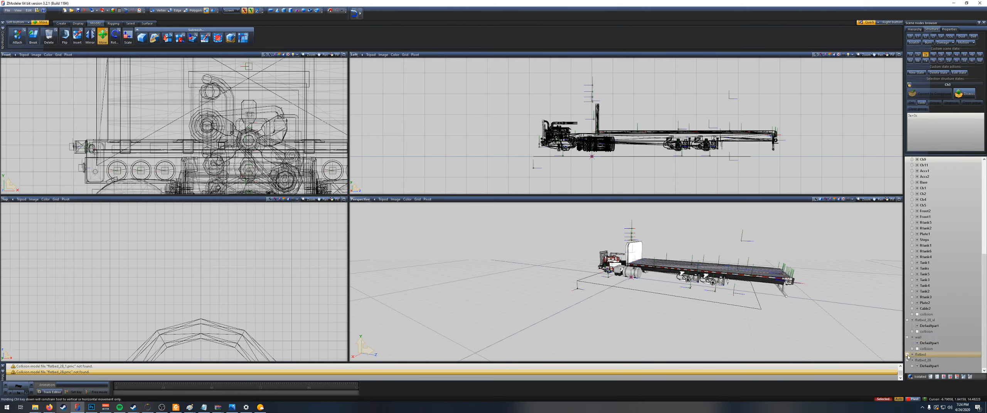
# Step: Reparent the flatbed node's numbered Defaultpart nodes and all its vehicle flare markers under the chassis part Ch3
pyautogui.click(908, 355)
pyautogui.click(935, 229)
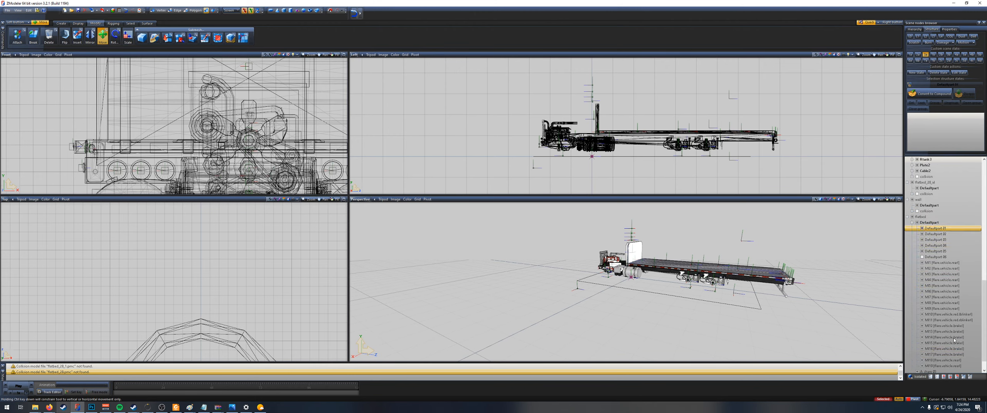
pyautogui.keyDown('shift'); pyautogui.click(952, 367); pyautogui.keyUp('shift')
pyautogui.moveTo(937, 238); pyautogui.dragTo(931, 174)
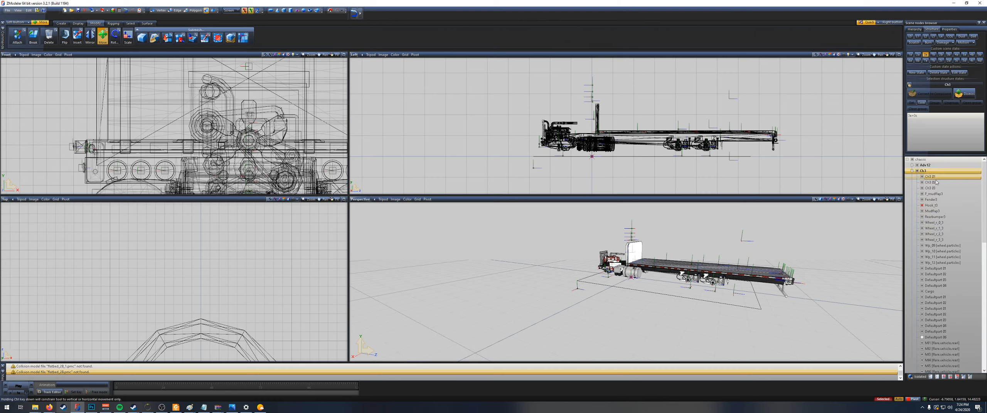
pyautogui.scroll(-8, 937, 340)
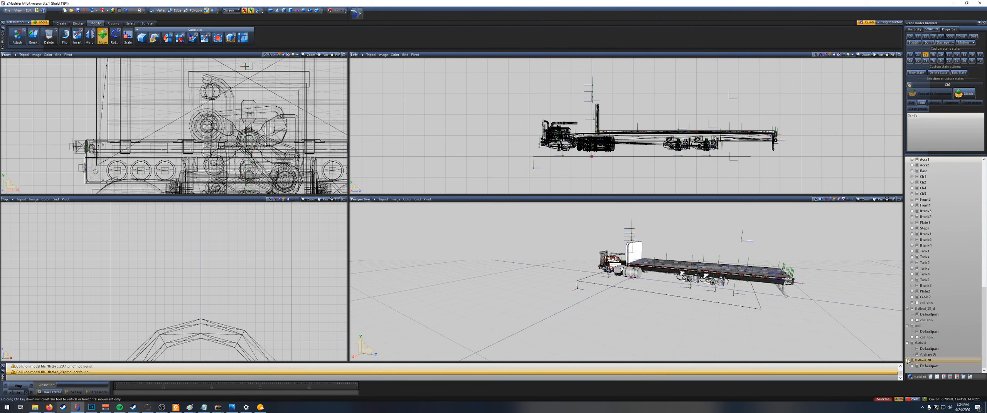
# Step: Move the last flatbed_28 node's Defaultpart 01 and its orange vehicle flare markers into the chassis hierarchy
pyautogui.click(911, 367)
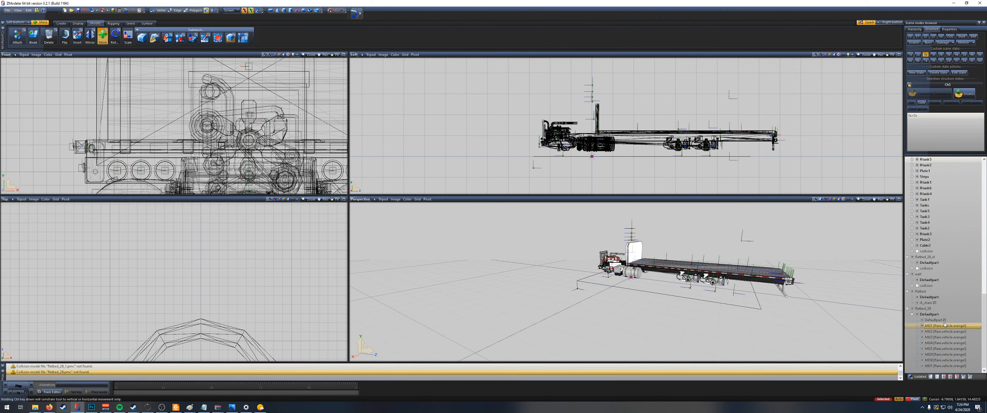
pyautogui.click(944, 321)
pyautogui.keyDown('shift'); pyautogui.click(945, 366); pyautogui.keyUp('shift')
pyautogui.moveTo(945, 322); pyautogui.dragTo(953, 177)
pyautogui.scroll(-19, 951, 281)
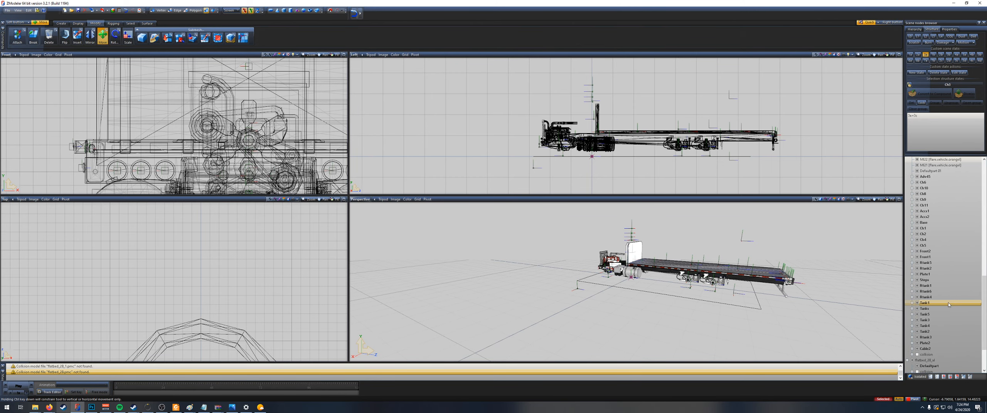
pyautogui.scroll(-3, 948, 305)
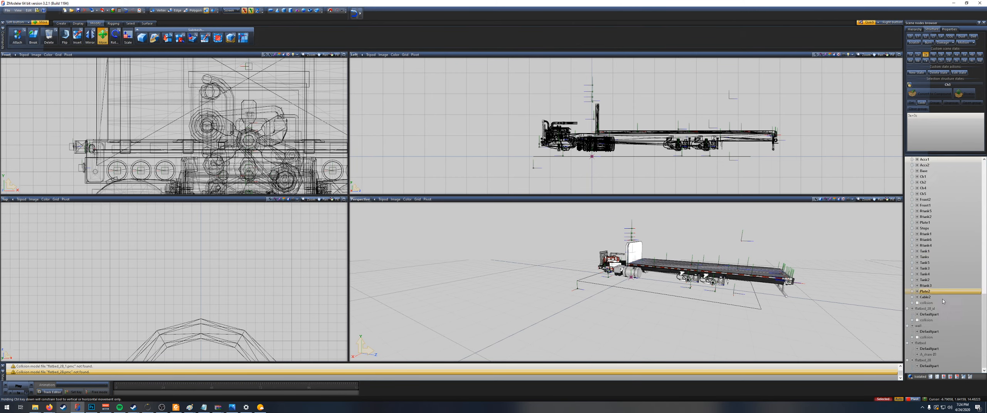
# Step: Locate the leftover helper under the flatbed node in the viewports
pyautogui.click(923, 361)
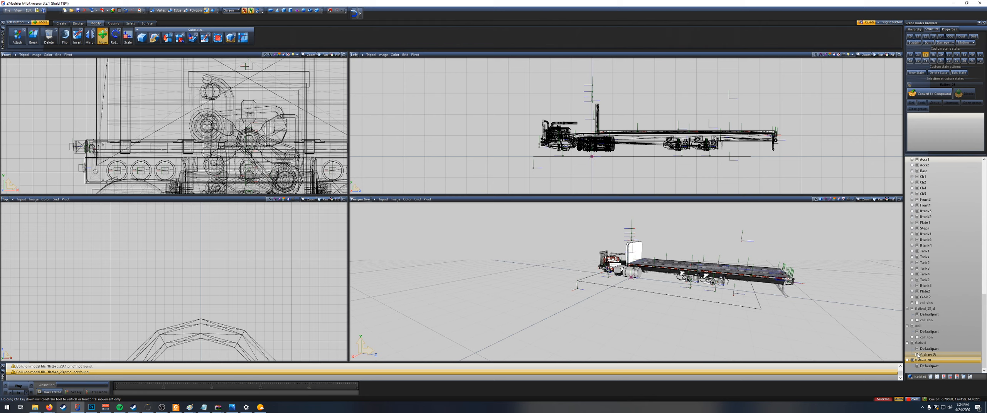
pyautogui.click(928, 355)
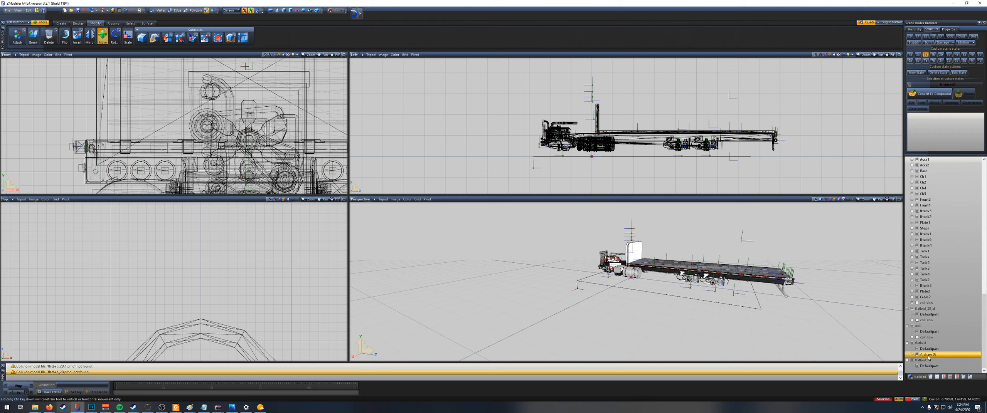
pyautogui.scroll(5, 681, 317)
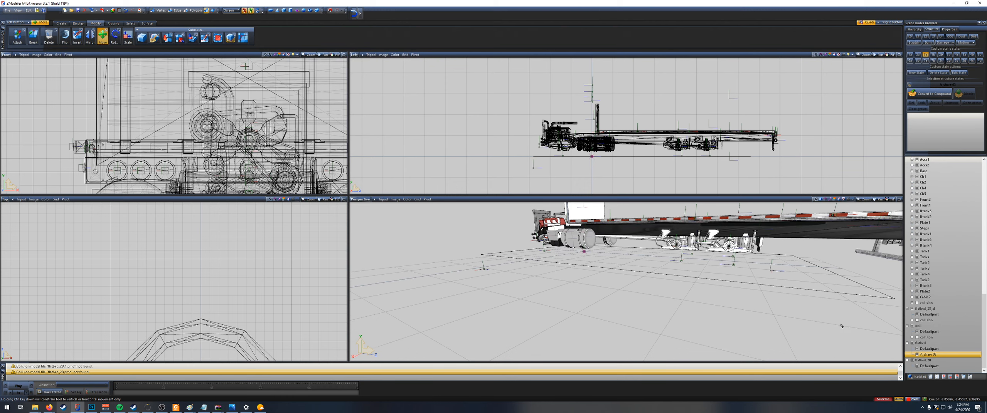
pyautogui.rightClick(924, 354)
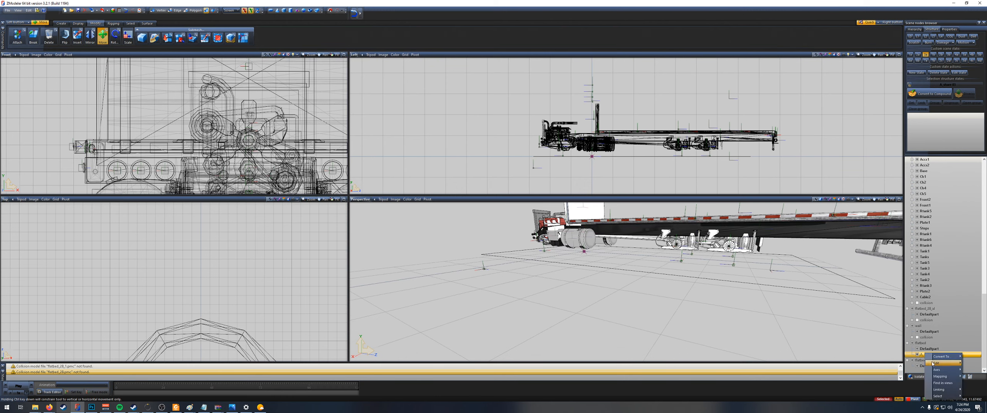
pyautogui.moveTo(929, 363)
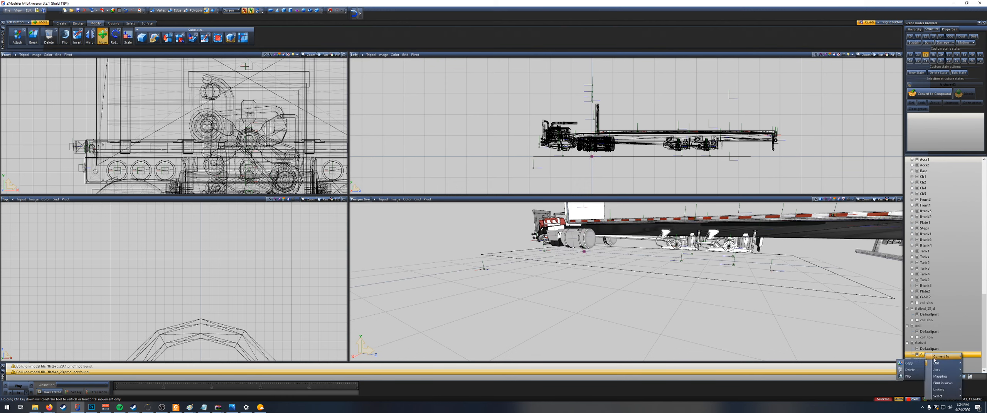
pyautogui.click(942, 383)
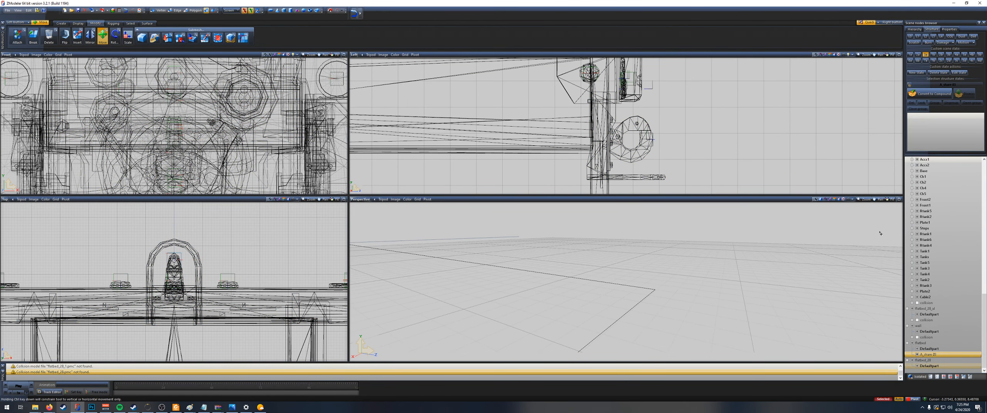
# Step: Reparent the flatbed node's leftover helper under the chassis part Ch3, after its vehicle flare markers
pyautogui.click(916, 355)
pyautogui.click(917, 355)
pyautogui.moveTo(939, 357); pyautogui.dragTo(925, 173)
pyautogui.scroll(15, 954, 258)
pyautogui.scroll(8, 943, 217)
pyautogui.scroll(-12, 937, 259)
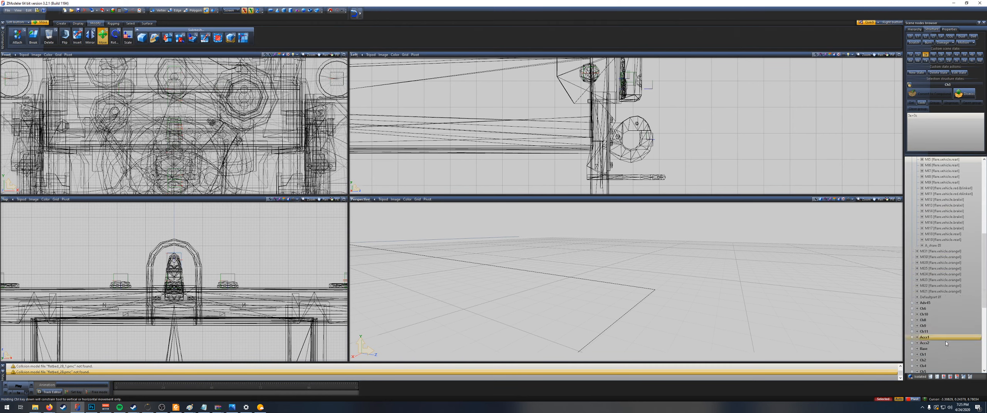
# Step: Select the orange flare markers and Defaultpart 01 lying beside Ch3 in the chassis node and reparent them under Ch3
pyautogui.scroll(5, 939, 334)
pyautogui.scroll(7, 940, 333)
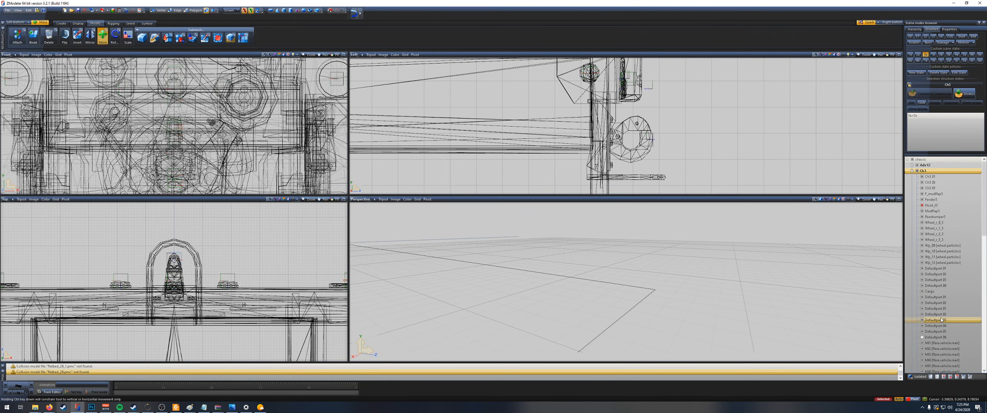
pyautogui.scroll(-11, 945, 252)
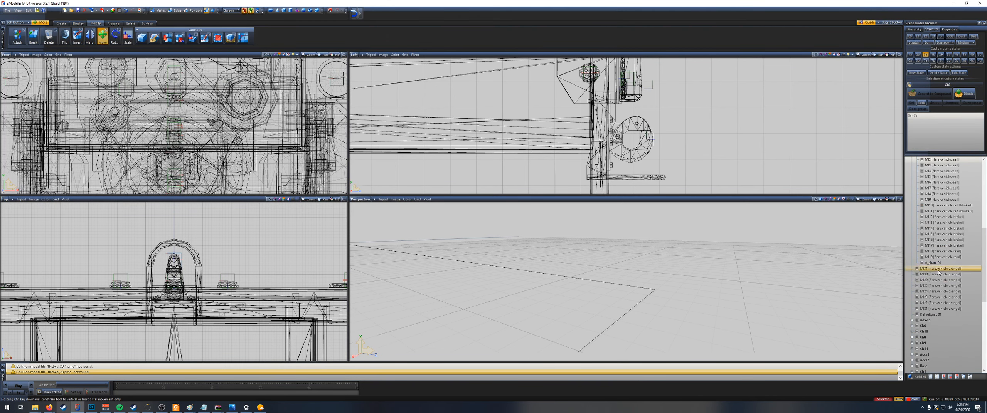
pyautogui.click(939, 268)
pyautogui.keyDown('shift'); pyautogui.click(944, 315); pyautogui.keyUp('shift')
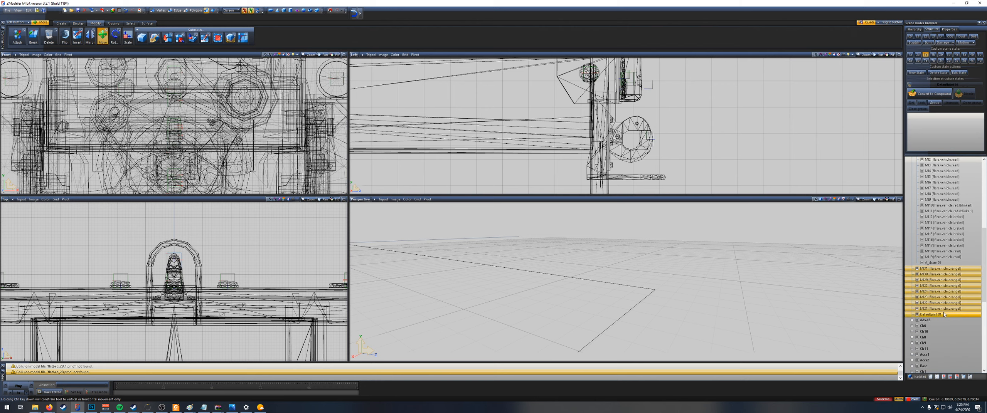
pyautogui.moveTo(951, 270); pyautogui.dragTo(941, 171)
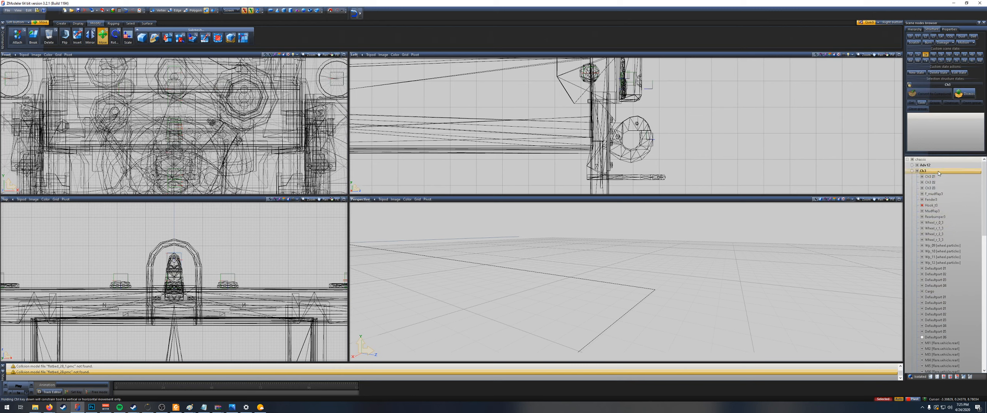
# Step: Examine the regrouped Ch3 children in the node list and the whole truck in the side and perspective views
pyautogui.scroll(-7, 947, 264)
pyautogui.scroll(-7, 948, 277)
pyautogui.scroll(14, 941, 275)
pyautogui.scroll(-4, 676, 272)
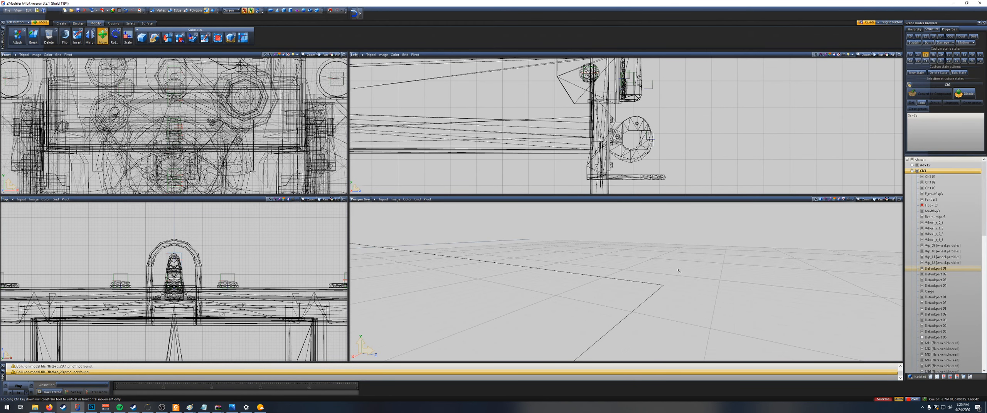
pyautogui.scroll(-6, 753, 148)
pyautogui.scroll(-6, 784, 254)
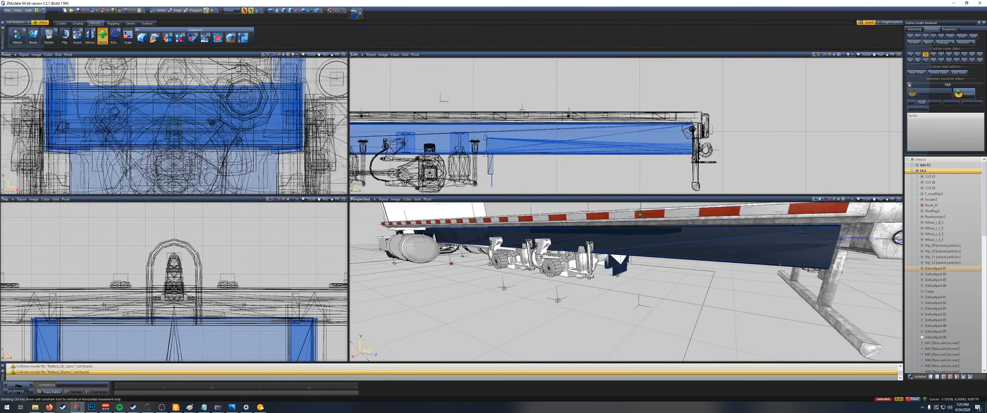
pyautogui.scroll(-3, 582, 166)
pyautogui.scroll(-2, 583, 167)
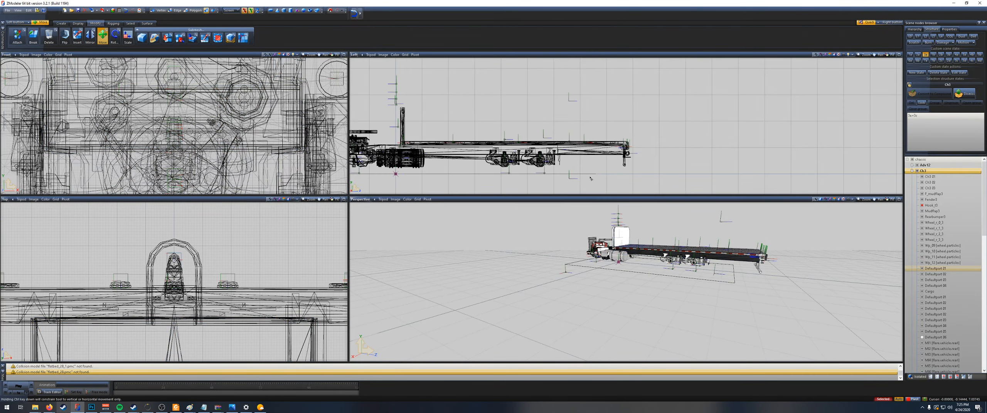
pyautogui.moveTo(583, 166); pyautogui.dragTo(732, 133, button='middle')
# Step: Show the collision group of the first flatbed node and expand it to list its shapes
pyautogui.scroll(-9, 950, 314)
pyautogui.scroll(-5, 952, 319)
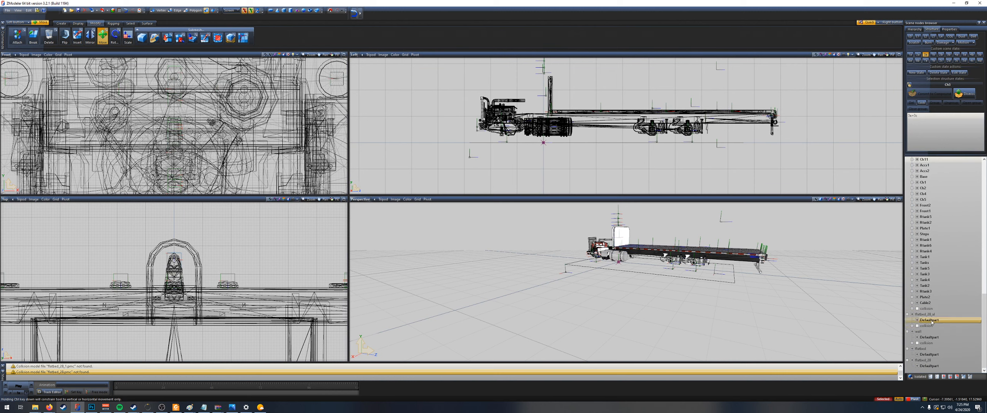
pyautogui.click(918, 326)
pyautogui.click(917, 327)
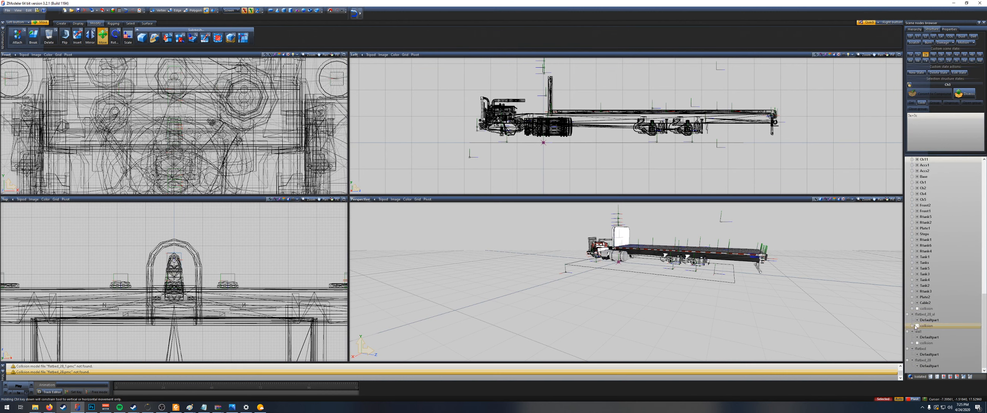
pyautogui.click(917, 326)
pyautogui.click(912, 326)
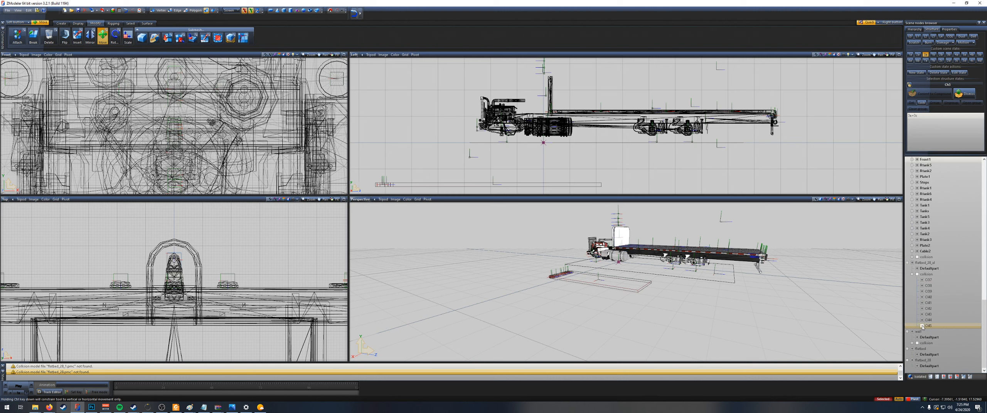
# Step: Select every shape in the flatbed's collision group except the first, the long box, and delete them
pyautogui.click(927, 285)
pyautogui.keyDown('shift'); pyautogui.click(938, 327); pyautogui.keyUp('shift')
pyautogui.rightClick(935, 287)
pyautogui.moveTo(952, 290)
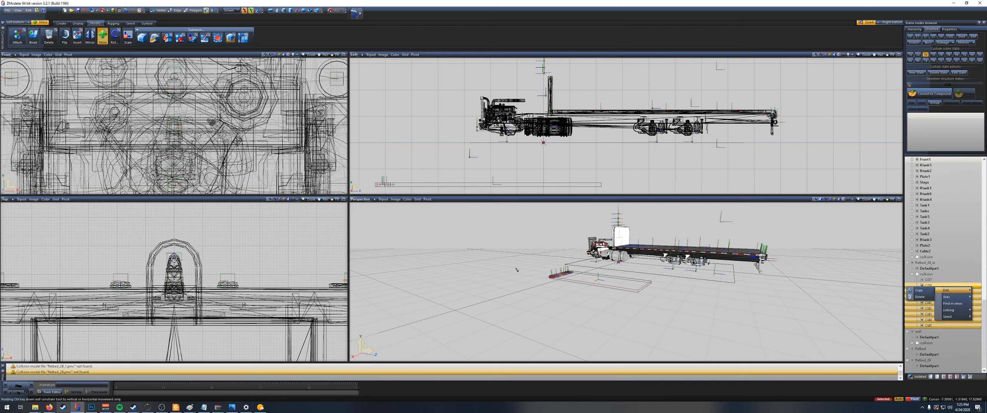
pyautogui.moveTo(541, 293); pyautogui.dragTo(535, 256, button='middle')
pyautogui.scroll(3, 535, 266)
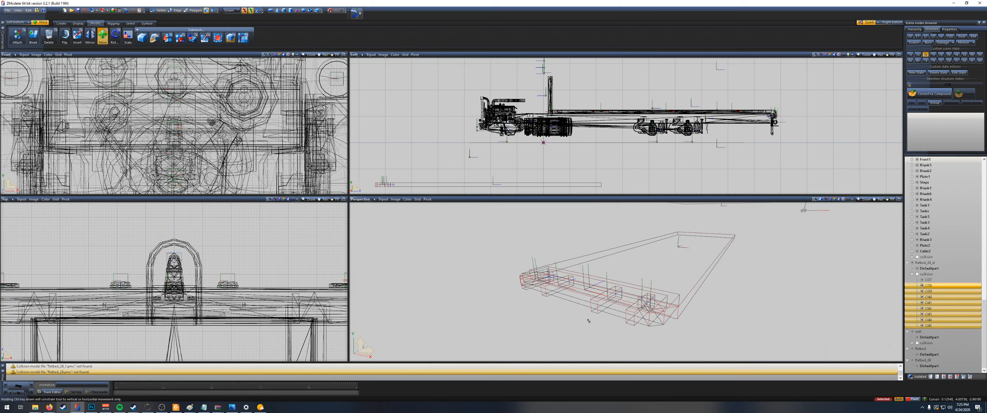
pyautogui.moveTo(528, 300); pyautogui.dragTo(574, 332, button='middle')
pyautogui.moveTo(428, 271); pyautogui.dragTo(515, 138, button='middle')
pyautogui.moveTo(528, 245); pyautogui.dragTo(632, 339, button='middle')
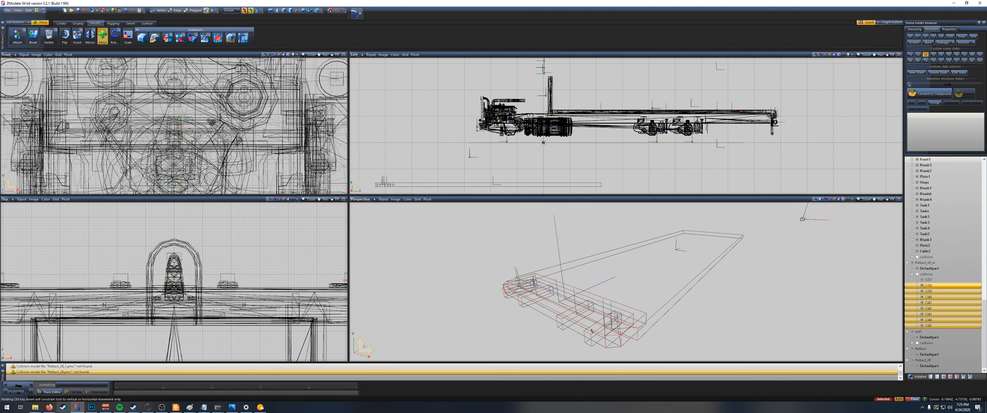
pyautogui.rightClick(939, 287)
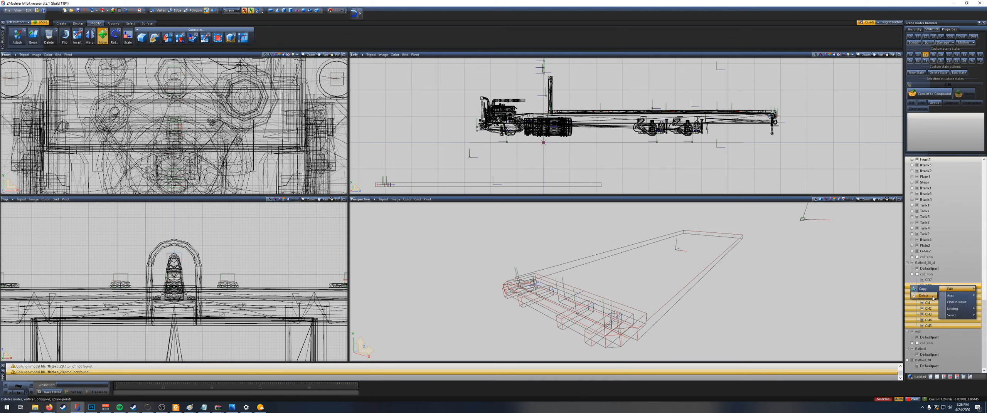
pyautogui.click(933, 297)
# Step: Move the remaining long collision box up and back in the side view until it lines up with the truck's flatbed deck
pyautogui.scroll(-2, 597, 164)
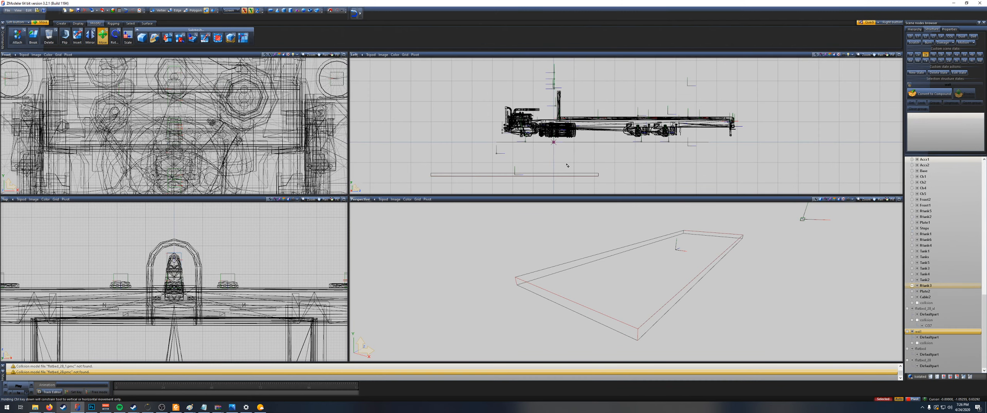
pyautogui.click(500, 166)
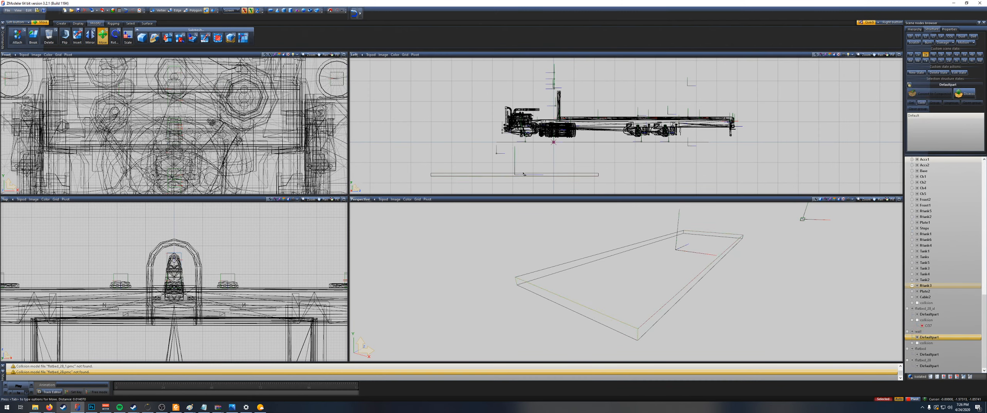
pyautogui.moveTo(516, 177); pyautogui.dragTo(650, 120)
pyautogui.scroll(5, 650, 120)
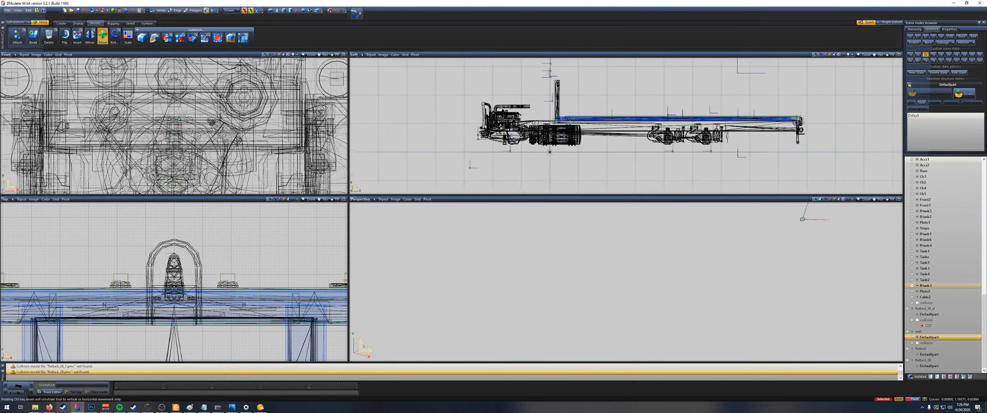
pyautogui.scroll(1, 807, 101)
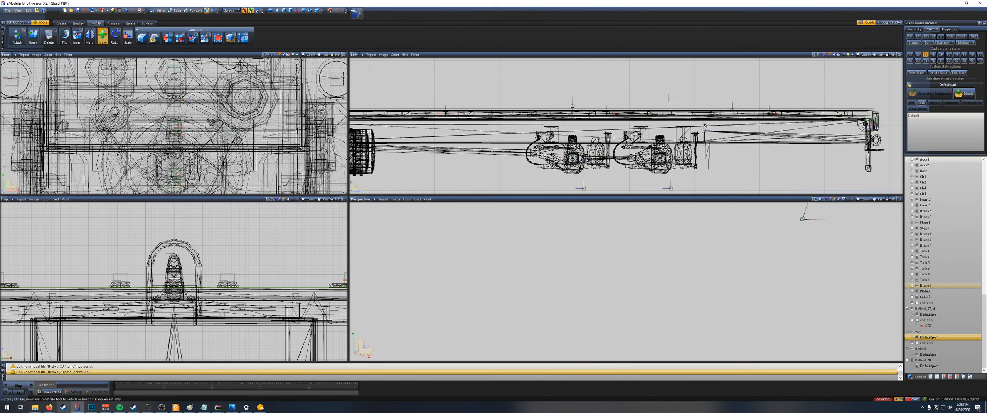
pyautogui.scroll(-5, 711, 124)
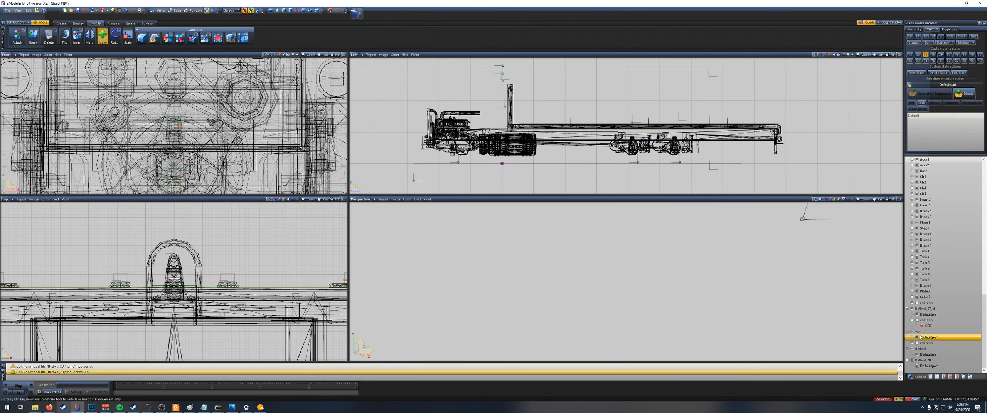
# Step: Examine the shapes in the chassis's own collision group in the node list, from the coupling parts at its start to its end
pyautogui.click(941, 326)
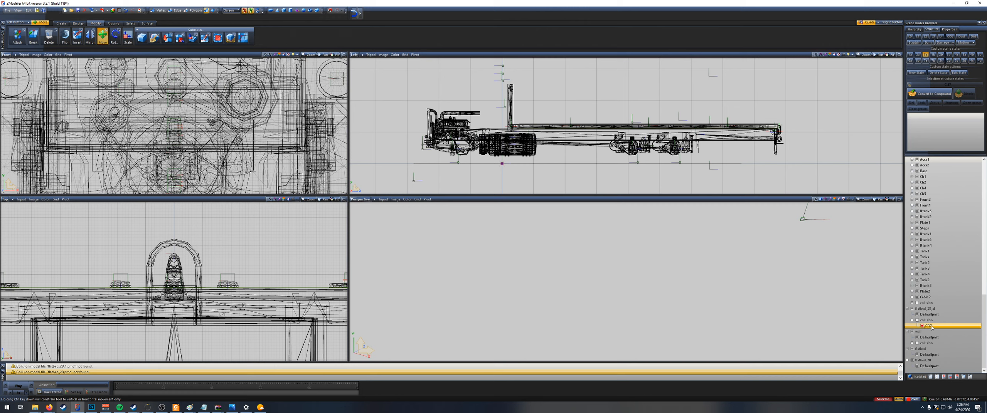
pyautogui.scroll(7, 934, 321)
pyautogui.click(936, 321)
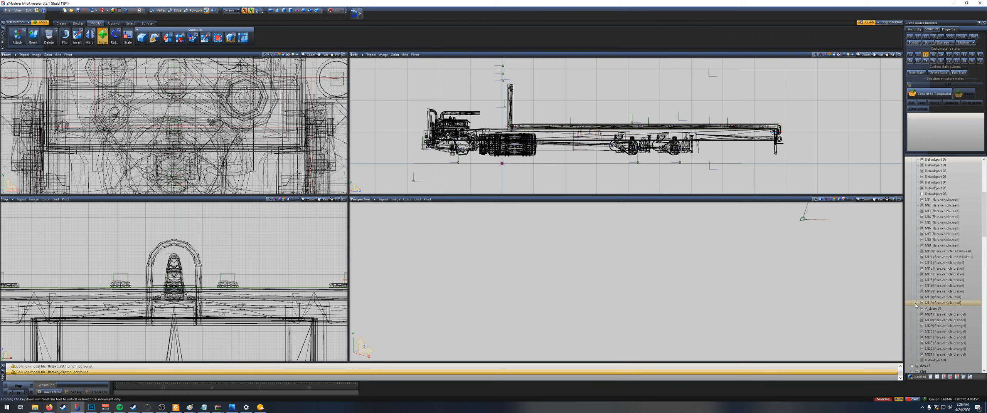
pyautogui.scroll(-17, 940, 325)
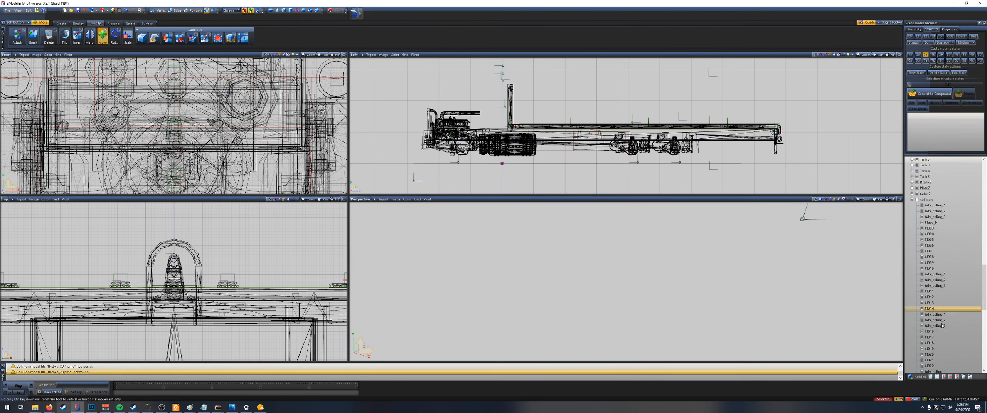
pyautogui.scroll(4, 940, 323)
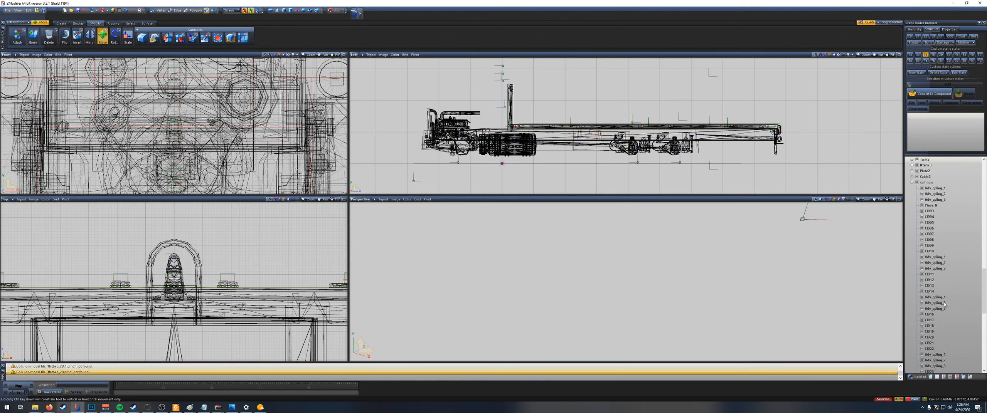
pyautogui.scroll(-7, 933, 270)
pyautogui.scroll(-4, 944, 324)
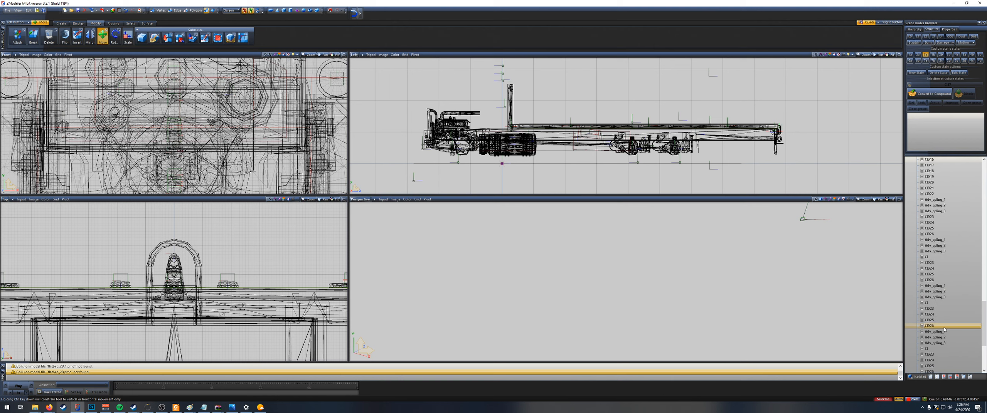
pyautogui.scroll(4, 950, 334)
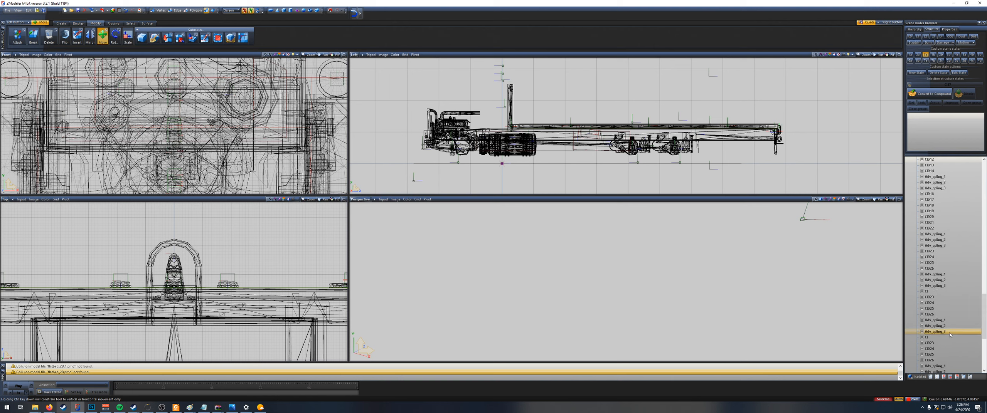
pyautogui.scroll(1, 934, 245)
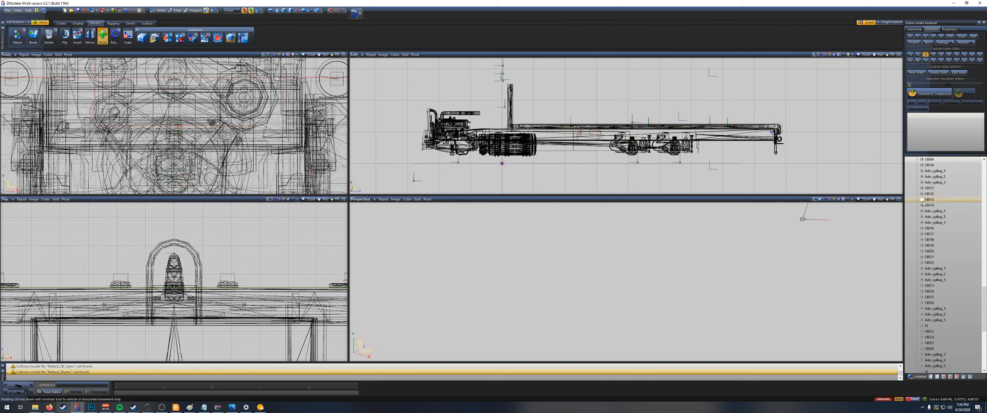
pyautogui.scroll(6, 919, 228)
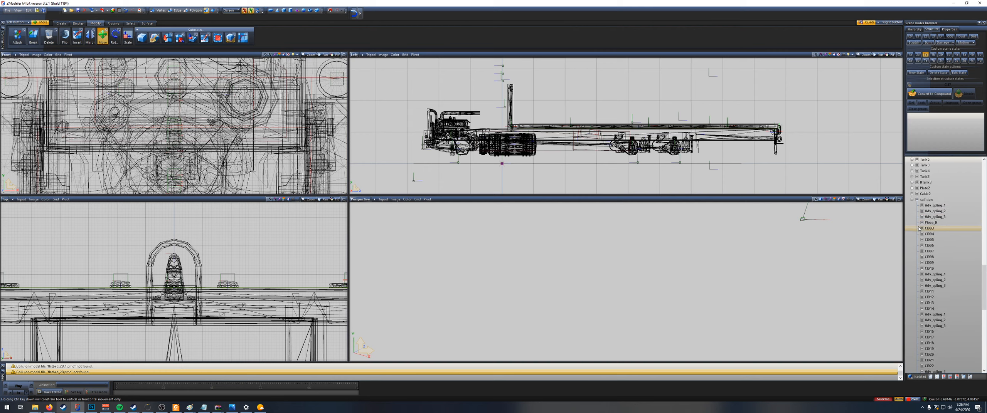
pyautogui.click(936, 206)
pyautogui.doubleClick(936, 206)
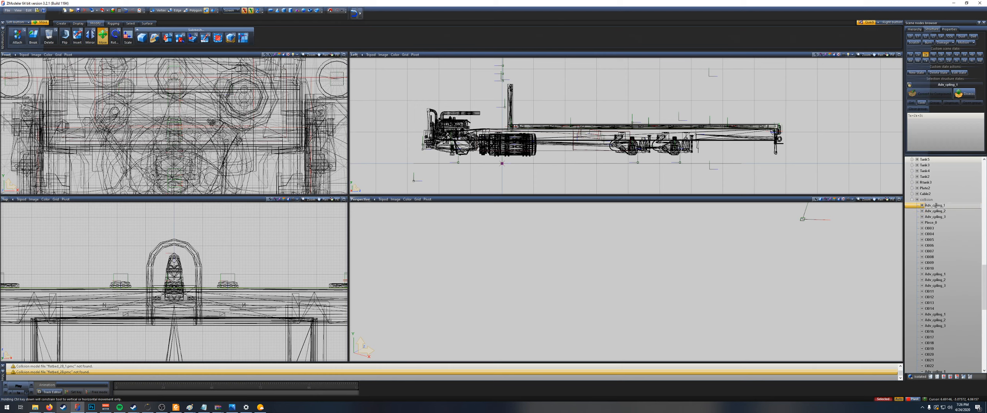
pyautogui.click(937, 217)
pyautogui.scroll(-15, 937, 285)
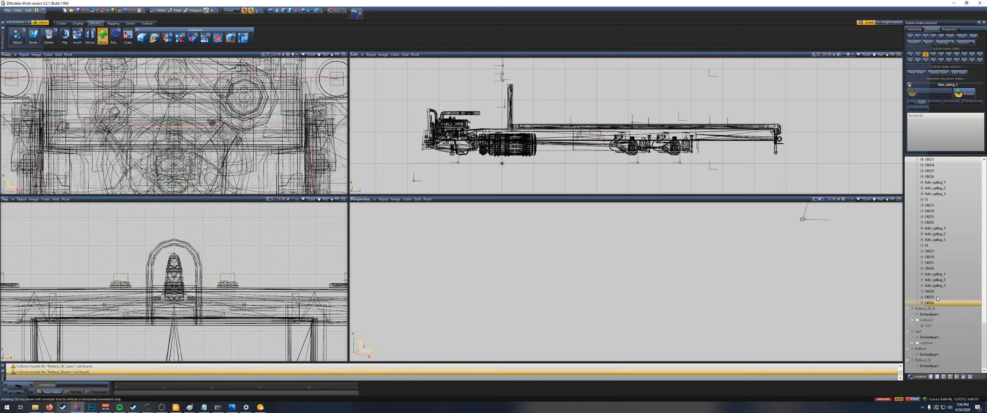
# Step: Reparent the flatbed's remaining collision box into the chassis's collision group, at the end of its shapes
pyautogui.click(937, 326)
pyautogui.scroll(10, 951, 246)
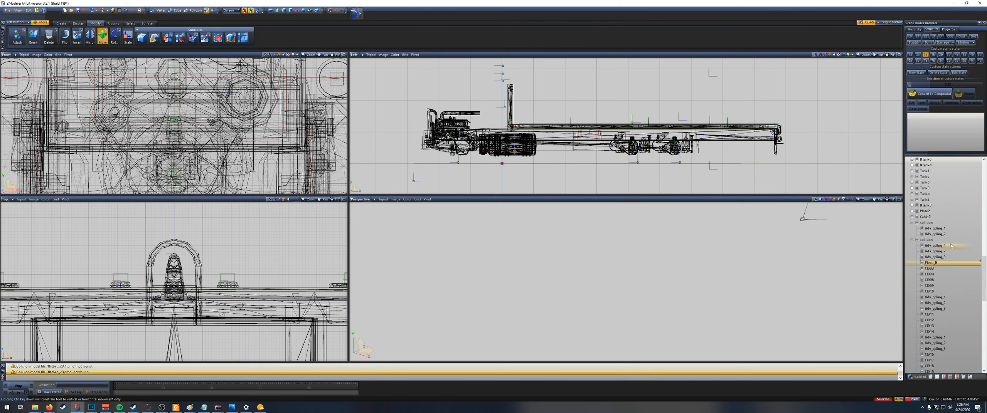
pyautogui.scroll(3, 951, 246)
pyautogui.click(946, 275)
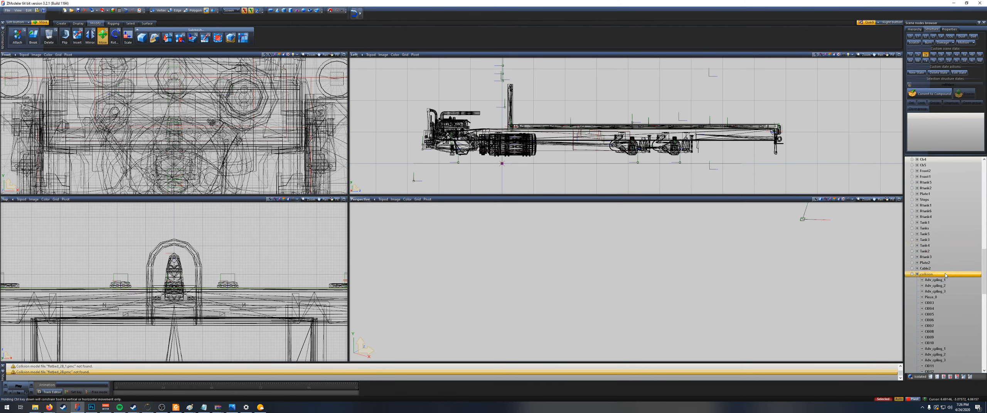
pyautogui.scroll(-14, 941, 293)
# Step: Select the leftover flatbed and wall nodes together with their Defaultpart and collision children and delete them
pyautogui.click(929, 315)
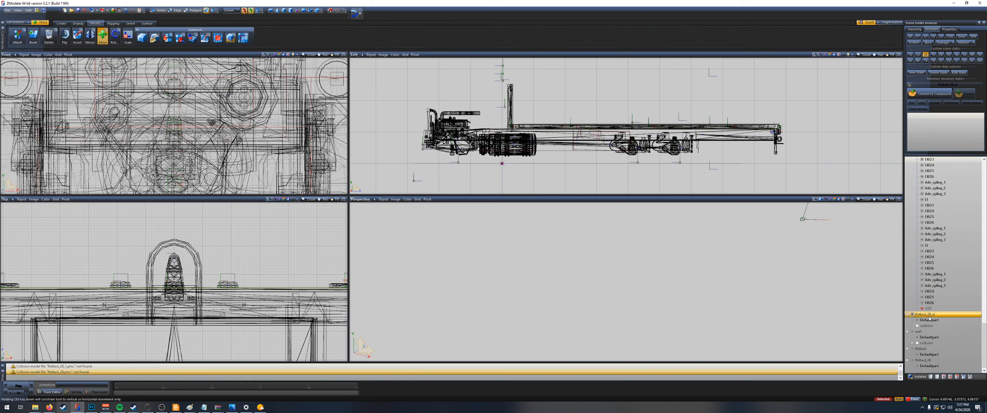
pyautogui.keyDown('shift'); pyautogui.click(929, 366); pyautogui.keyUp('shift')
pyautogui.rightClick(939, 327)
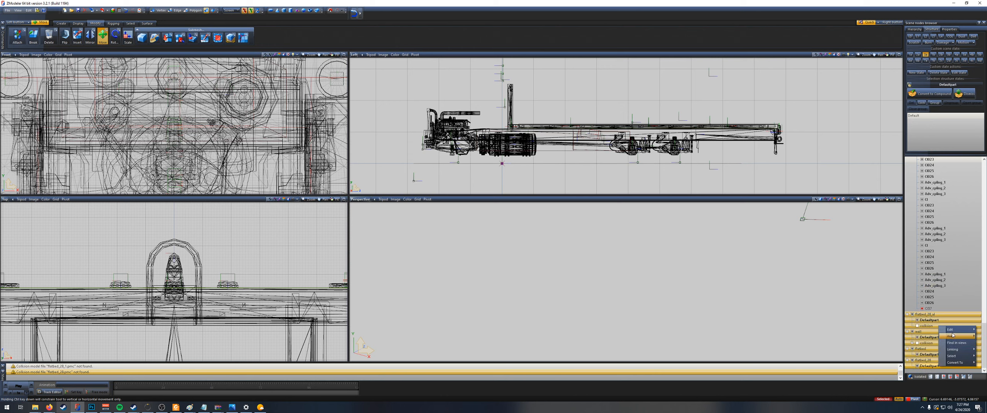
pyautogui.click(926, 330)
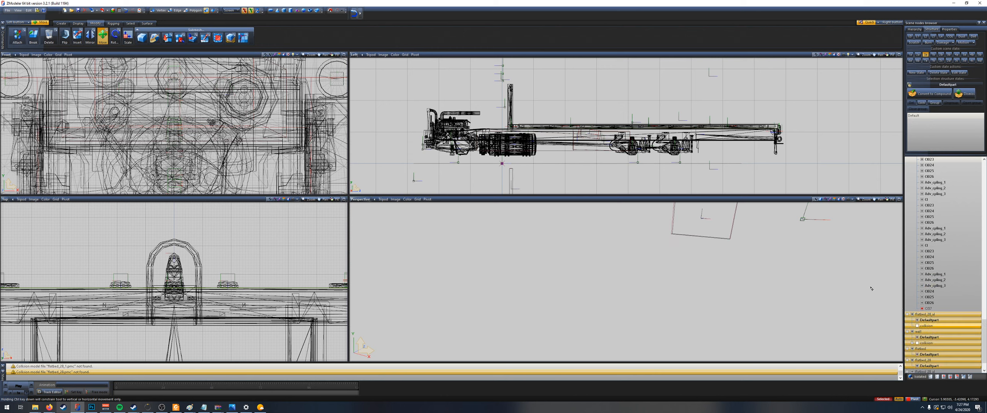
pyautogui.rightClick(933, 315)
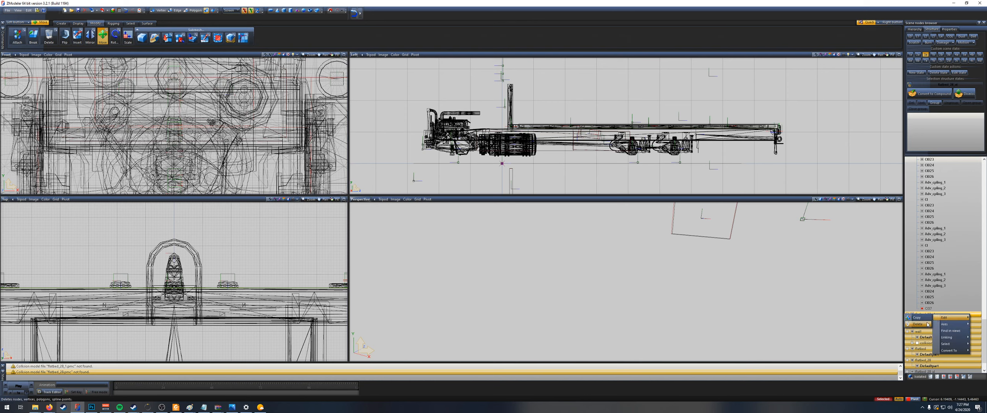
pyautogui.click(927, 324)
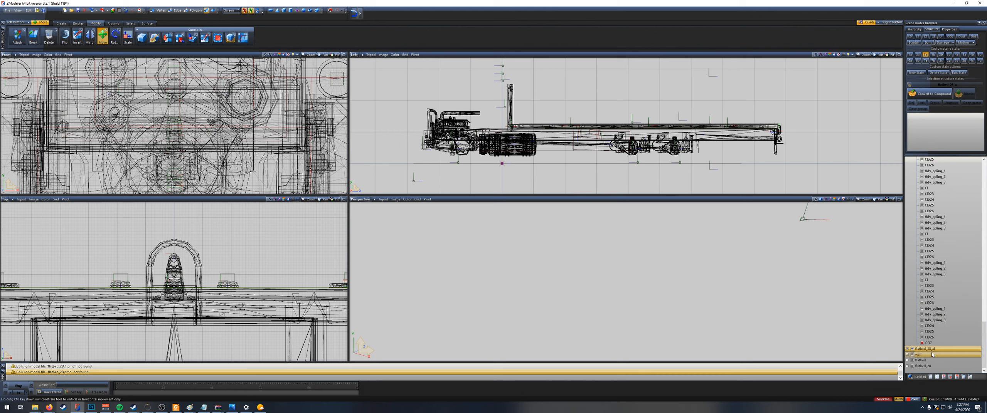
# Step: Select the emptied flatbed and wall nodes remaining at the end of the node list and delete them
pyautogui.click(931, 366)
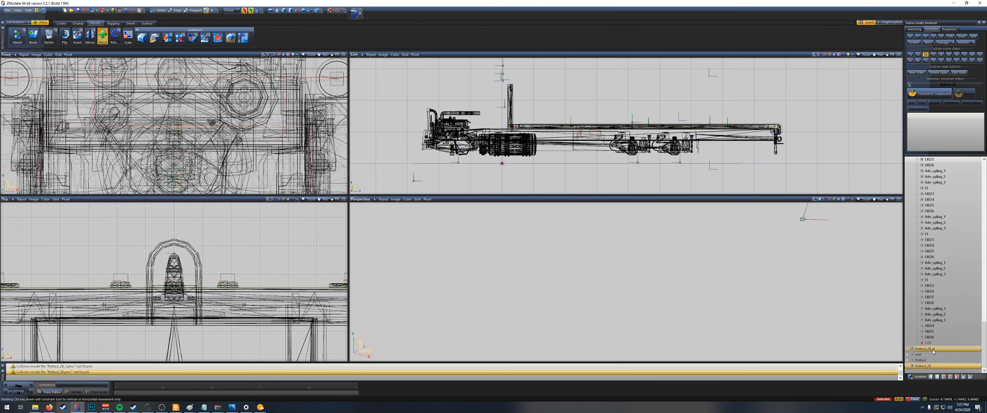
pyautogui.keyDown('shift'); pyautogui.click(933, 352); pyautogui.keyUp('shift')
pyautogui.rightClick(933, 351)
pyautogui.moveTo(952, 353)
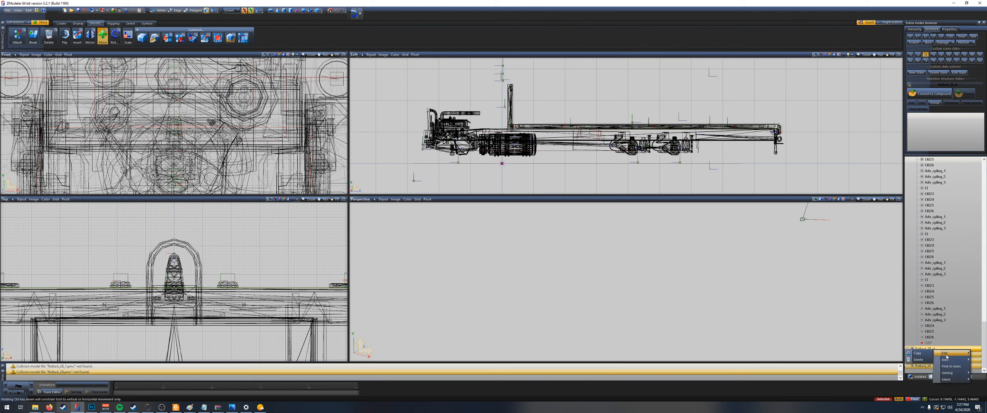
pyautogui.click(923, 360)
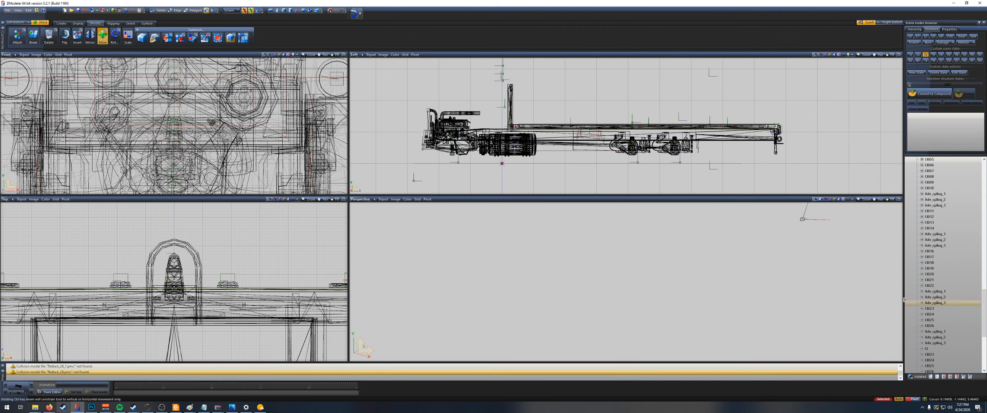
# Step: Select the flatbed collision box at the end of the chassis's collision group and convert it to a compound
pyautogui.click(922, 367)
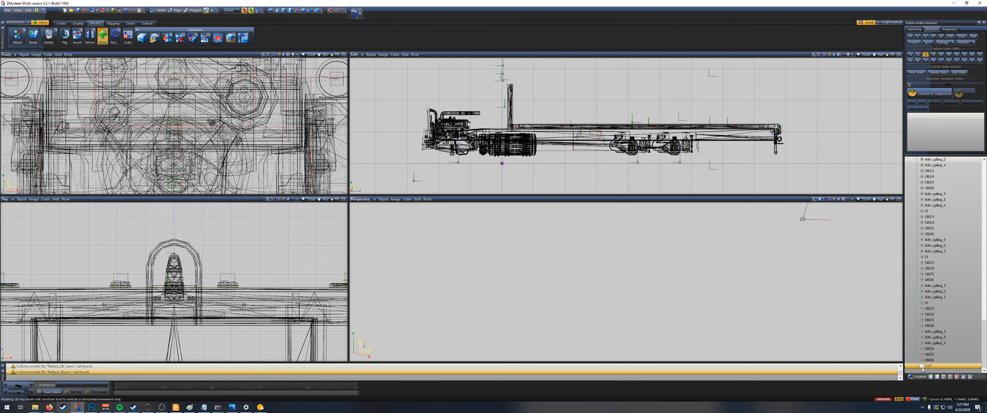
pyautogui.click(943, 362)
pyautogui.click(943, 365)
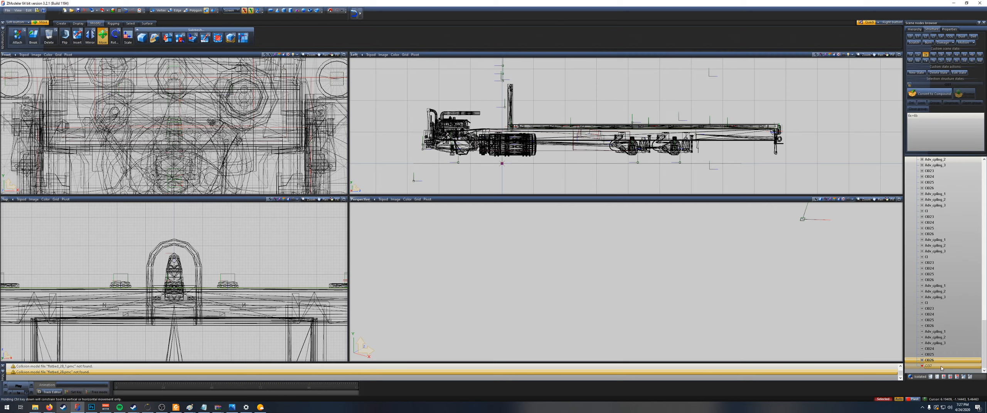
pyautogui.click(939, 94)
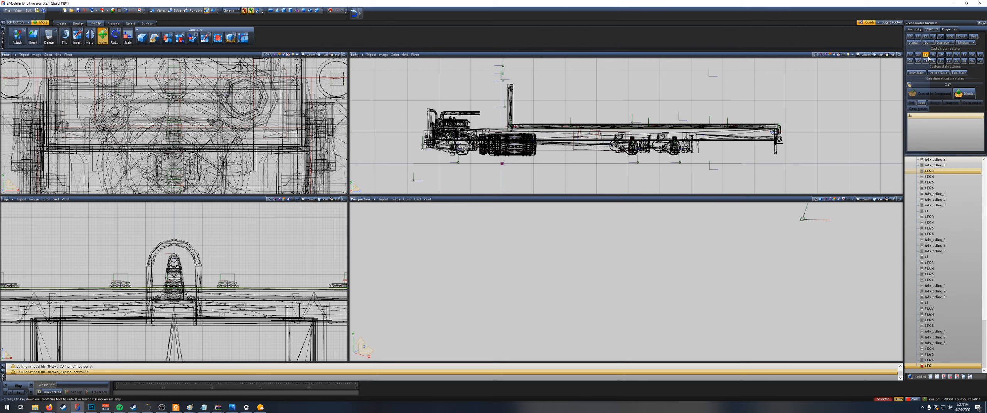
# Step: Collapse the chassis part holding the wheel, hook and Defaultpart children in the scene hierarchy
pyautogui.click(926, 56)
pyautogui.click(925, 55)
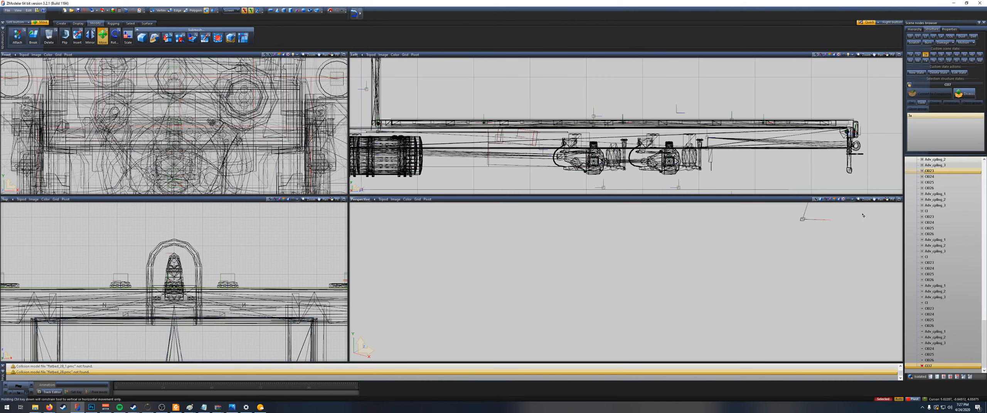
pyautogui.scroll(5, 918, 218)
pyautogui.scroll(-10, 921, 231)
pyautogui.click(925, 308)
pyautogui.scroll(-10, 920, 240)
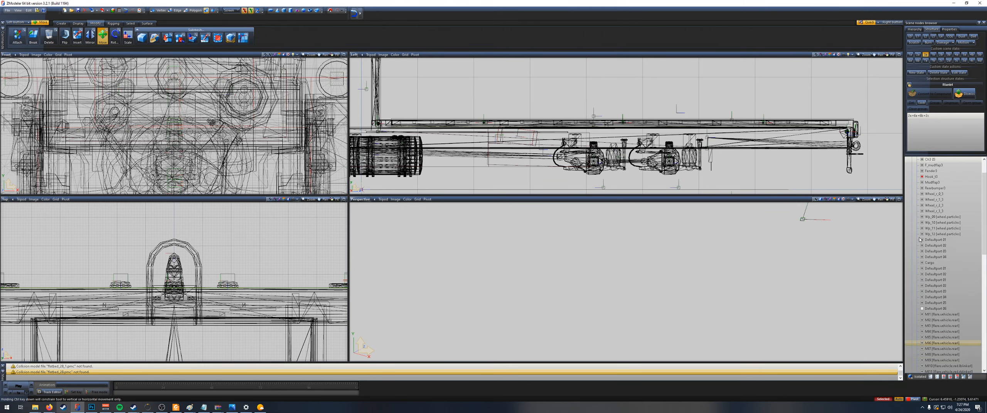
pyautogui.scroll(5, 920, 240)
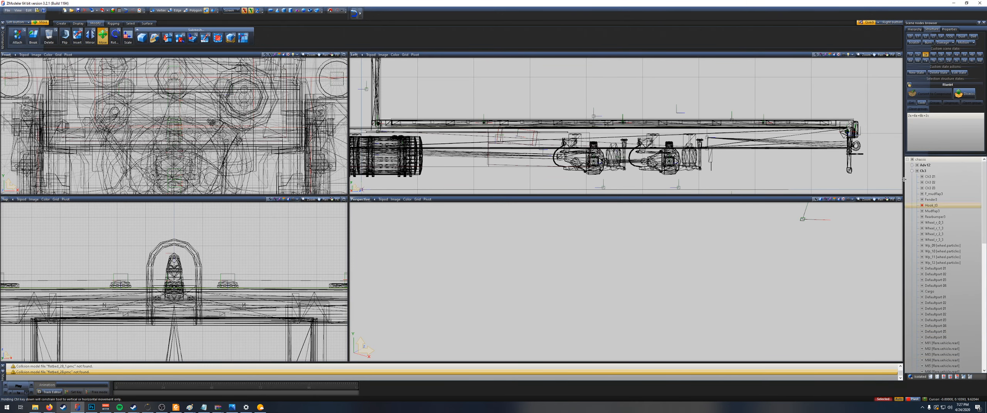
pyautogui.click(912, 171)
pyautogui.scroll(-4, 736, 134)
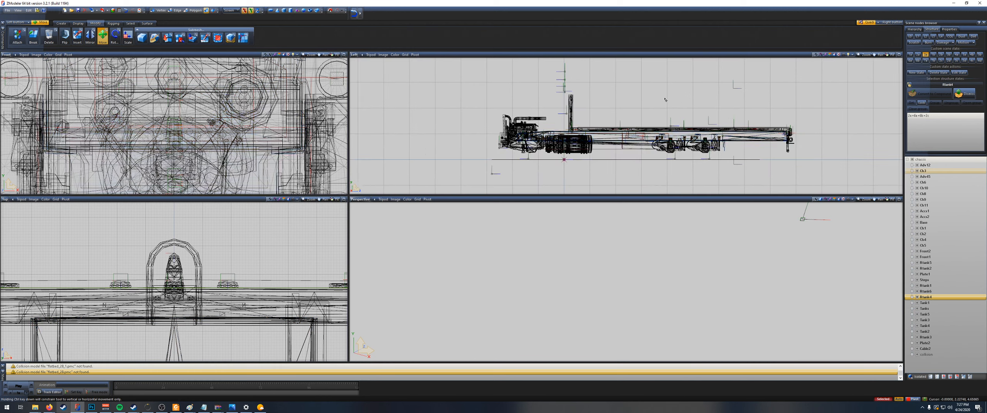
pyautogui.moveTo(665, 100); pyautogui.dragTo(699, 102, button='middle')
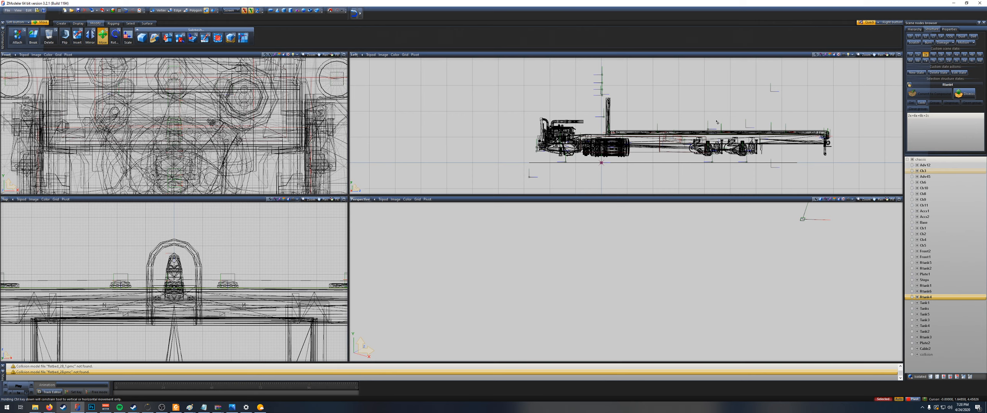
pyautogui.scroll(1, 758, 165)
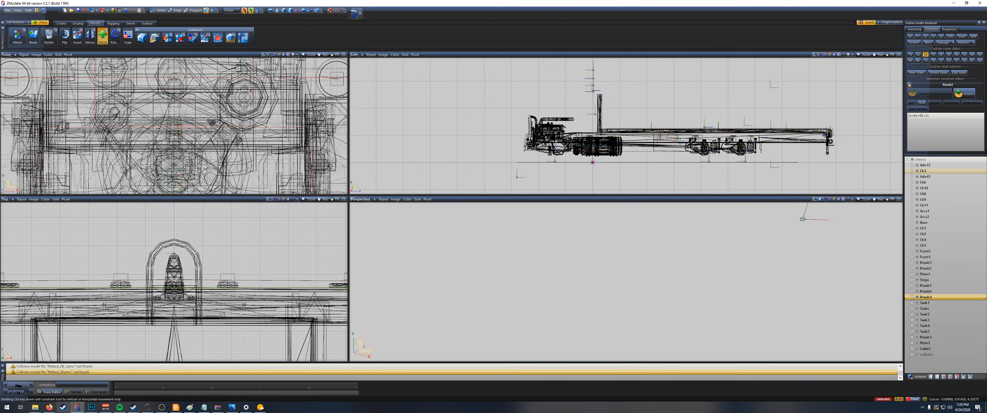
pyautogui.scroll(3, 673, 145)
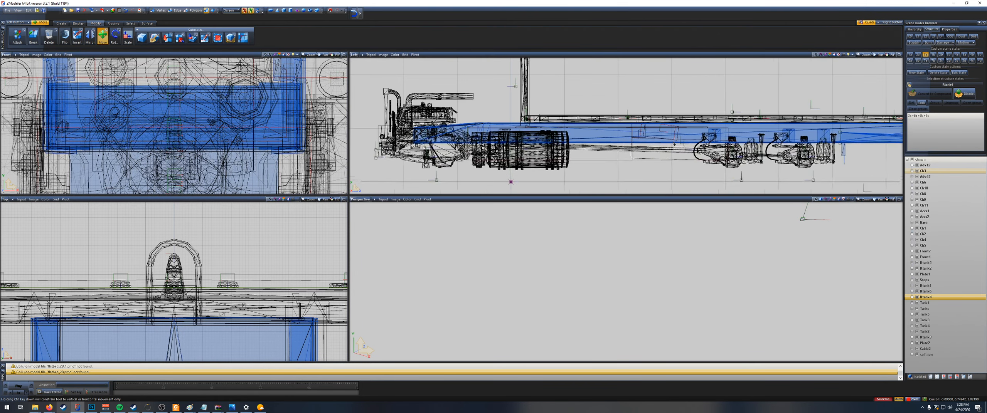
pyautogui.scroll(-3, 675, 147)
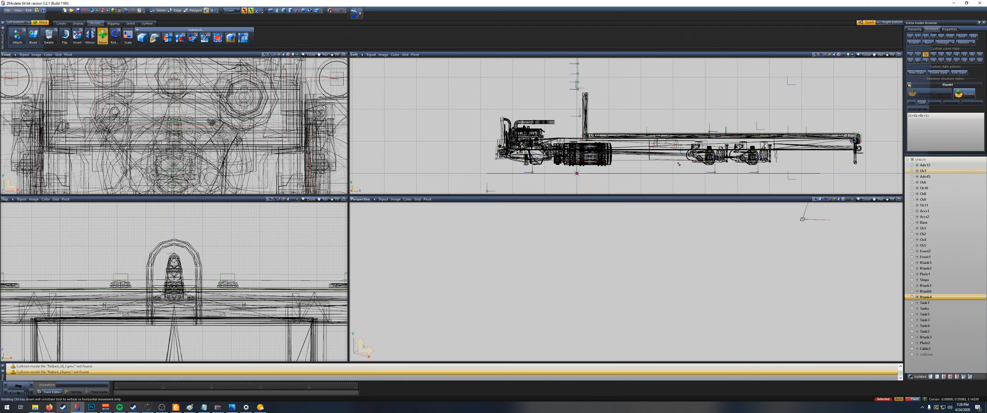
pyautogui.hotkey('ctrl', 's')
# Step: Open the Material Browser, look through the automat material groups and material previews, and close it
pyautogui.click(112, 11)
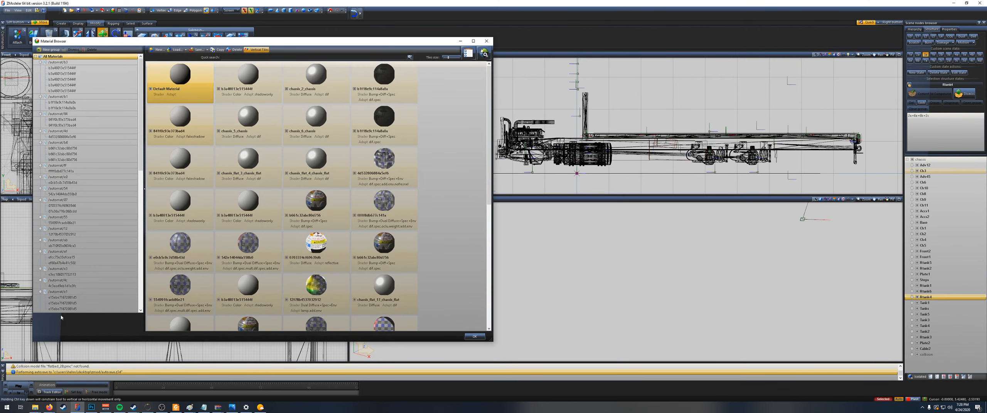
pyautogui.scroll(-7, 106, 165)
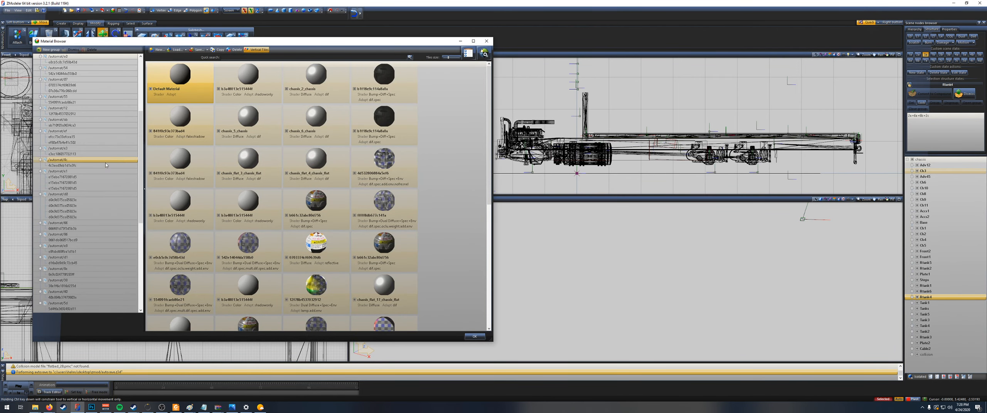
pyautogui.scroll(7, 106, 165)
pyautogui.scroll(-7, 115, 172)
pyautogui.click(92, 172)
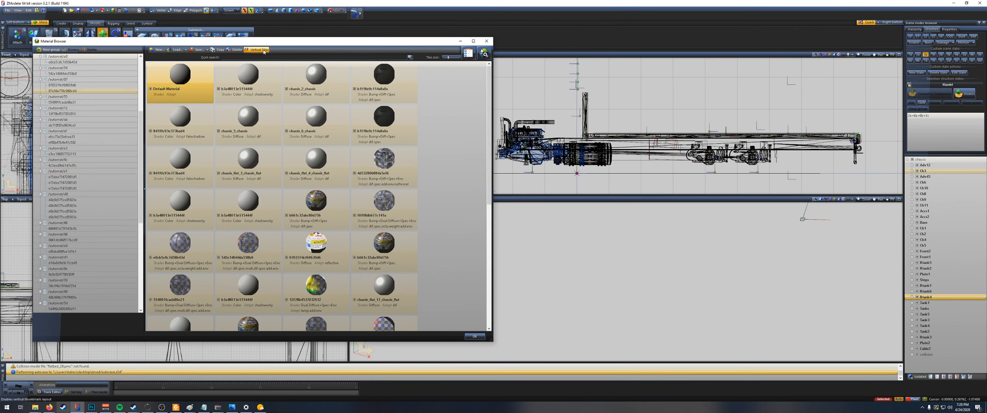
pyautogui.moveTo(246, 42); pyautogui.dragTo(360, 42)
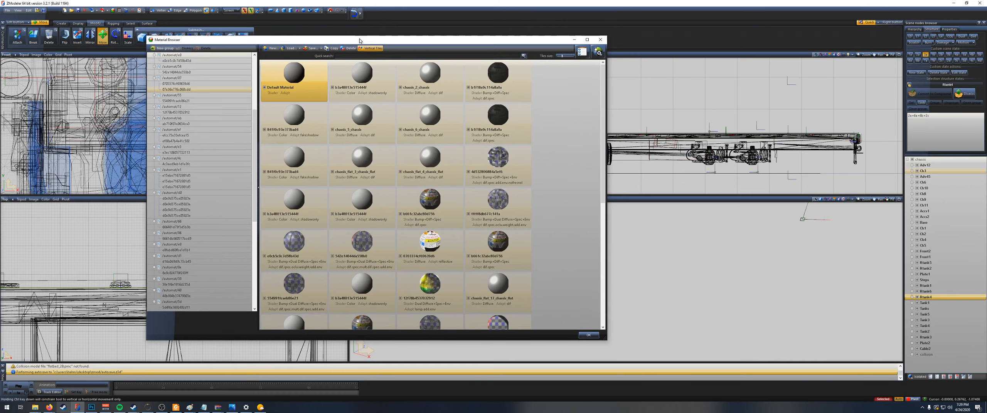
pyautogui.moveTo(360, 42); pyautogui.dragTo(381, 45)
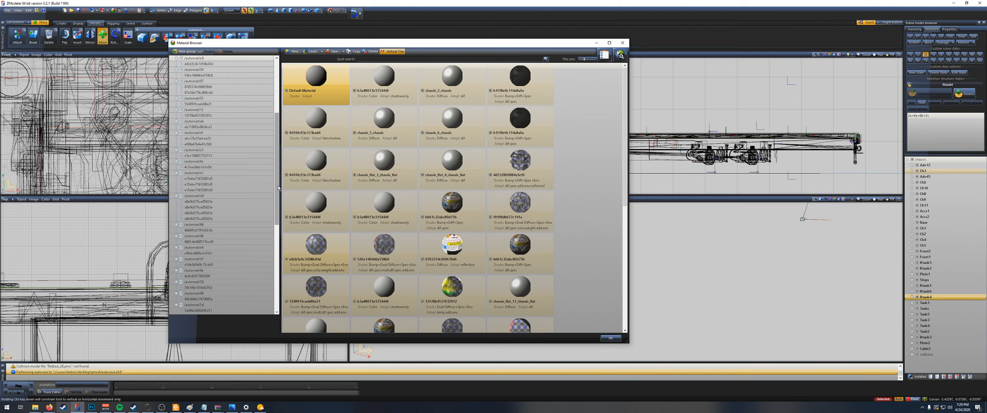
pyautogui.click(622, 44)
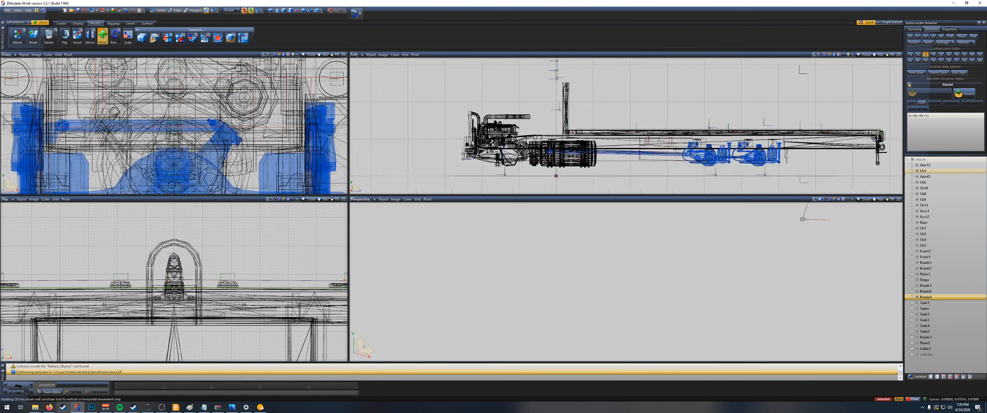
# Step: Move the outlined box ahead of the rear axles back along the chassis, beneath the flatbed's rear end
pyautogui.scroll(2, 695, 167)
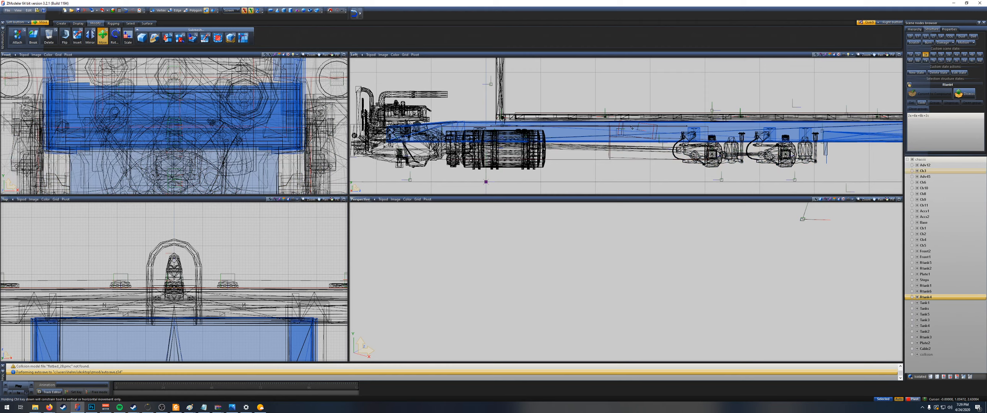
pyautogui.moveTo(644, 139); pyautogui.dragTo(861, 140)
pyautogui.moveTo(745, 86); pyautogui.dragTo(407, 74, button='middle')
pyautogui.moveTo(544, 139); pyautogui.dragTo(589, 140)
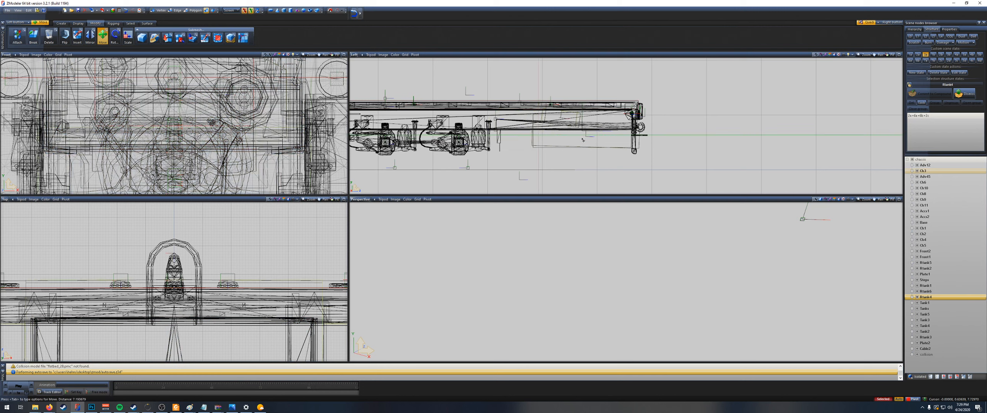
pyautogui.moveTo(583, 140); pyautogui.dragTo(580, 139)
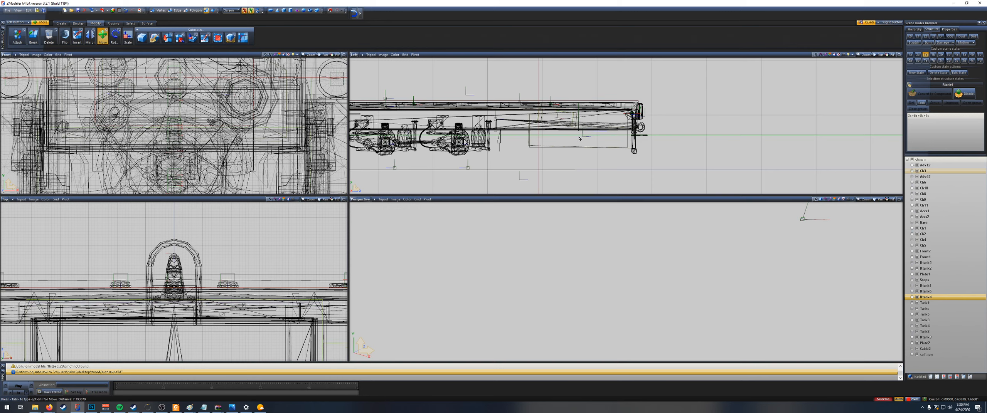
pyautogui.scroll(3, 582, 139)
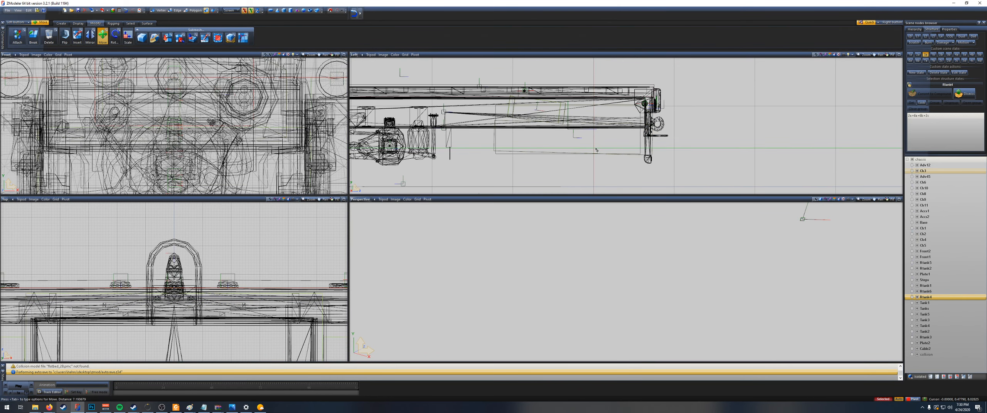
pyautogui.scroll(-3, 574, 154)
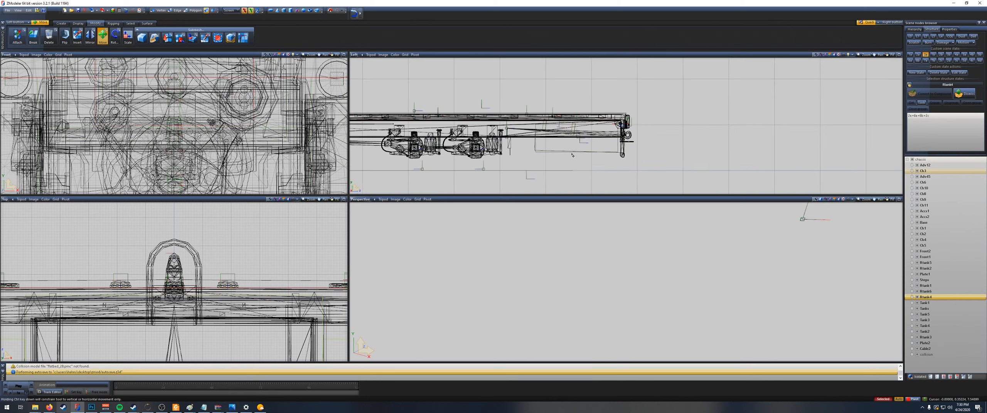
pyautogui.scroll(3, 571, 150)
pyautogui.moveTo(585, 146); pyautogui.dragTo(587, 140)
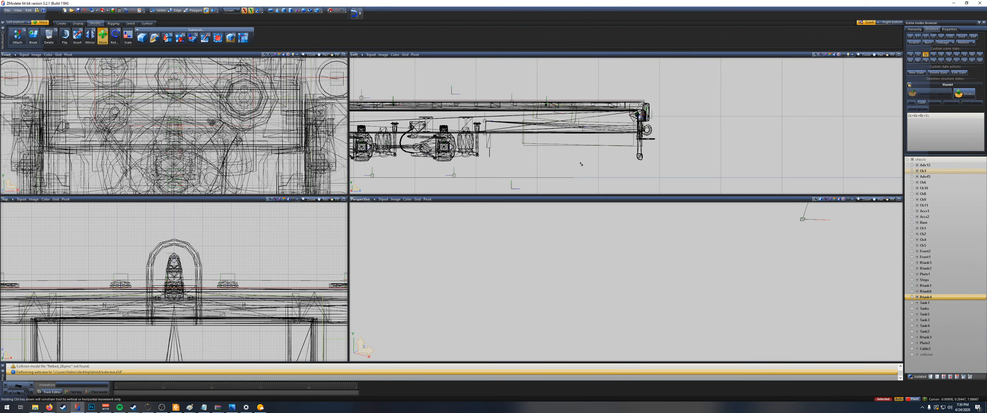
pyautogui.scroll(-3, 484, 143)
pyautogui.moveTo(450, 102); pyautogui.dragTo(629, 115, button='middle')
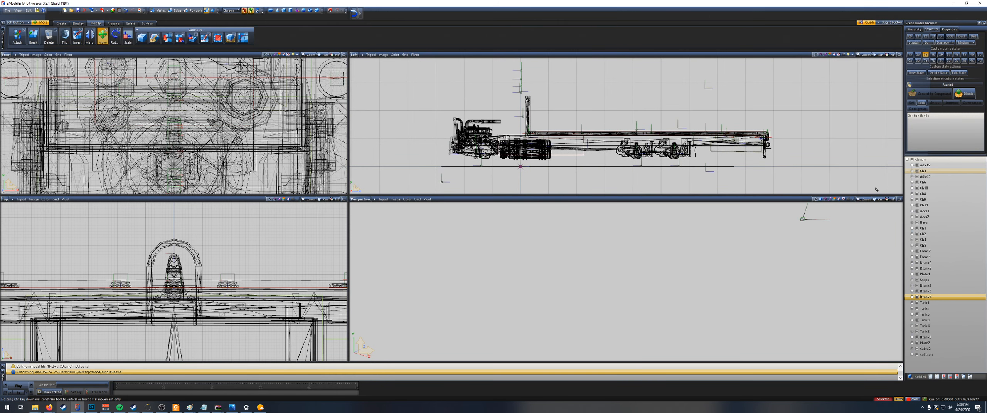
# Step: Rename the root chassis node as chassis_flat and collapse its whole hierarchy
pyautogui.click(930, 160)
pyautogui.click(933, 160)
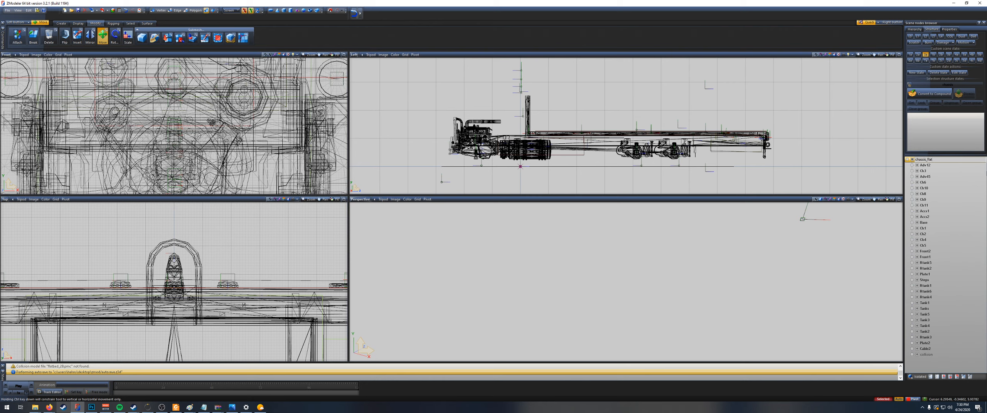
pyautogui.press('Return')
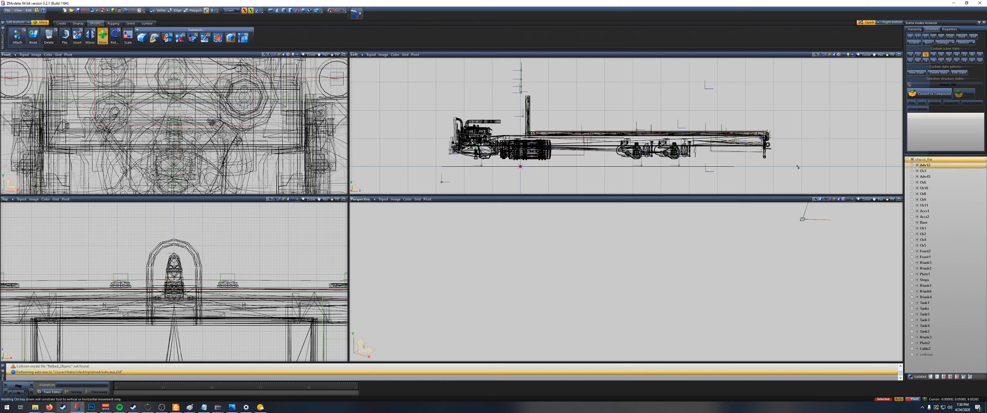
pyautogui.click(907, 159)
pyautogui.click(907, 159)
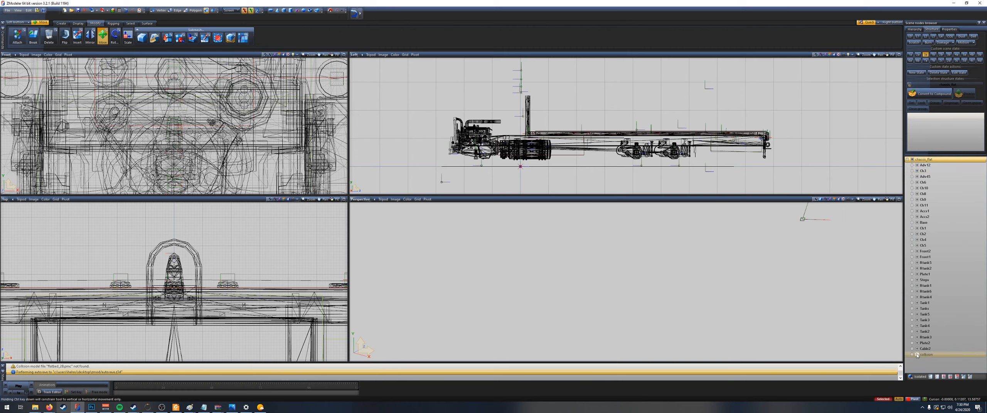
pyautogui.click(907, 159)
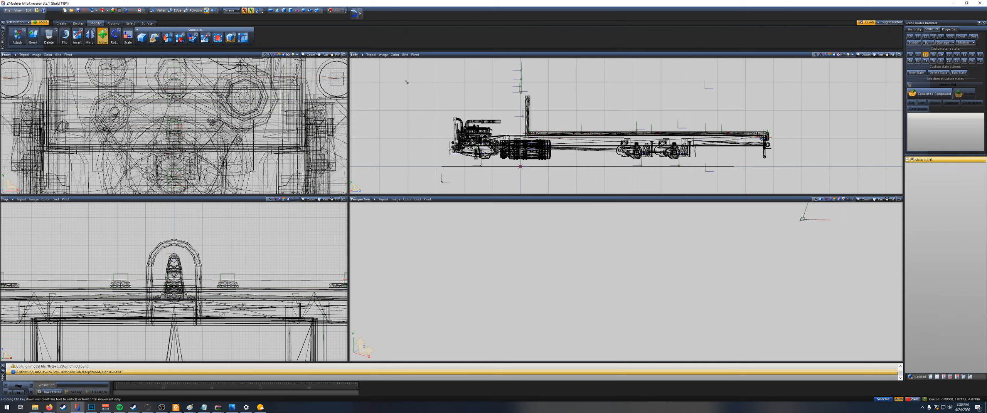
# Step: Export the chassis as SCS Prism 3D file chassis_flat into the mod's Kenworth K100 folder under vehicle/truck, replacing the existing file
pyautogui.click(104, 11)
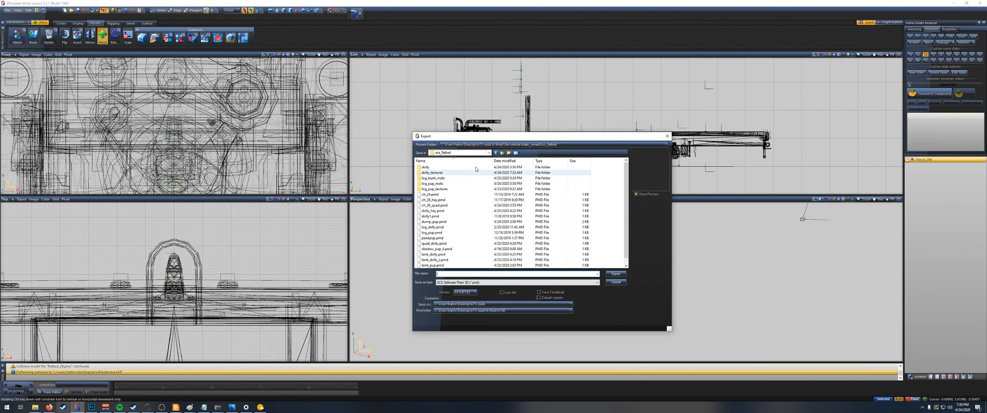
pyautogui.click(502, 153)
pyautogui.click(502, 154)
pyautogui.click(501, 153)
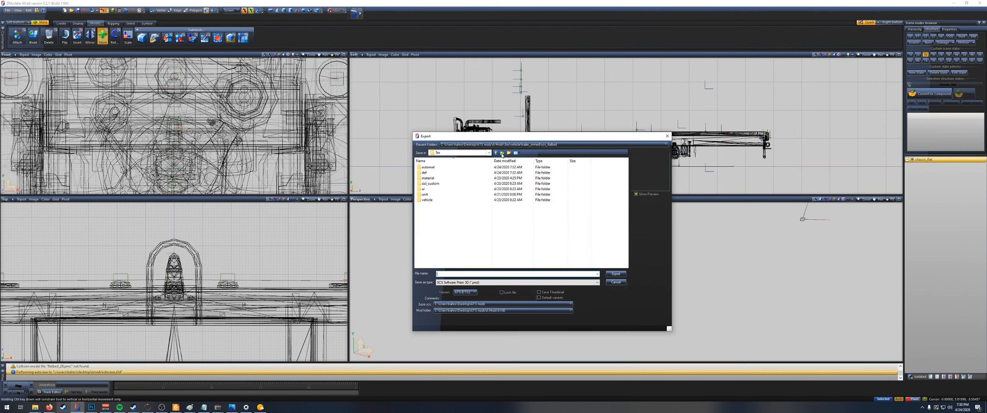
pyautogui.click(502, 154)
pyautogui.doubleClick(444, 173)
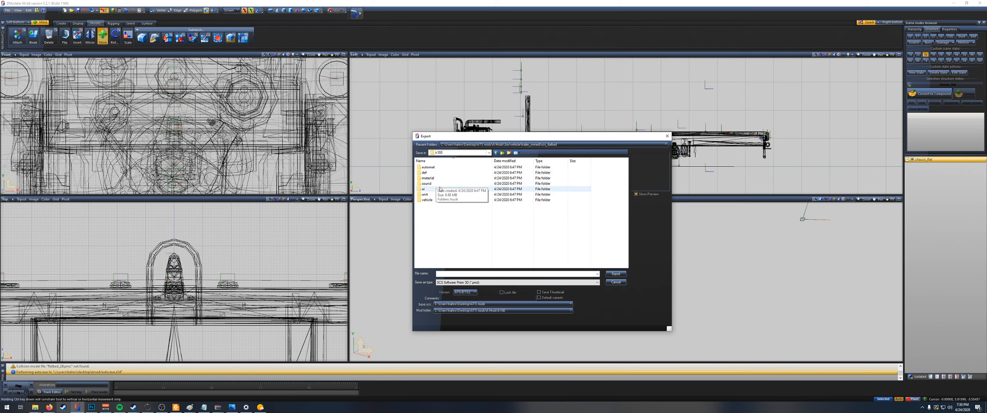
pyautogui.doubleClick(443, 200)
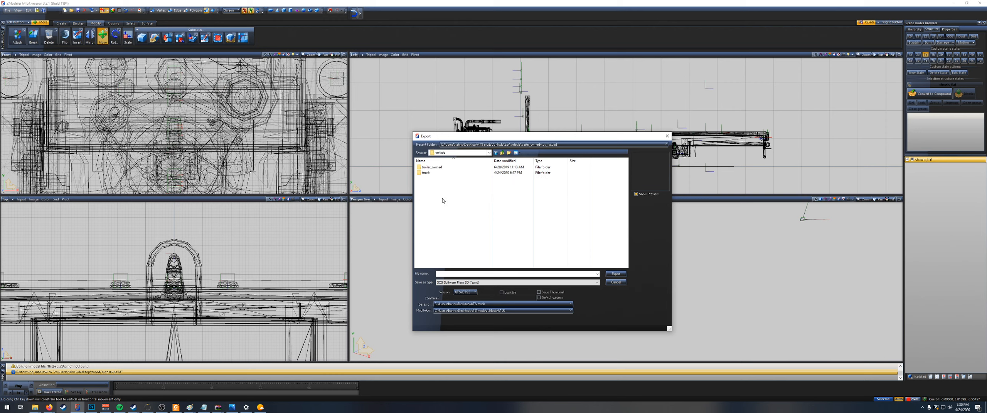
pyautogui.doubleClick(437, 174)
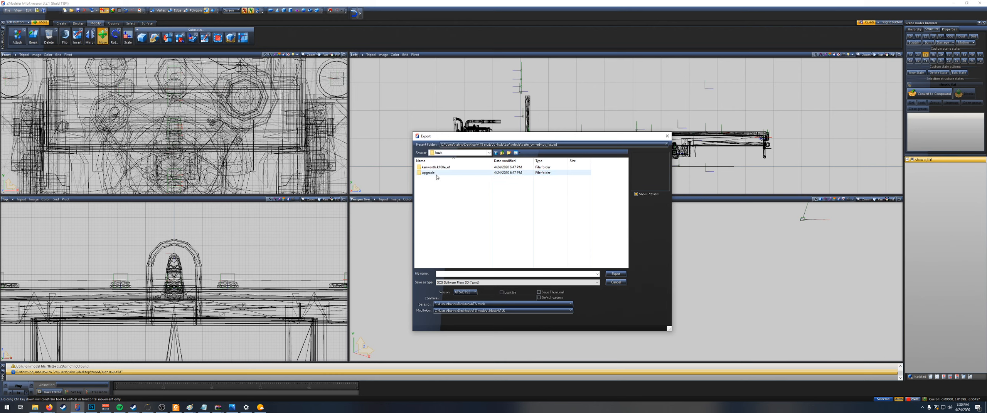
pyautogui.doubleClick(441, 168)
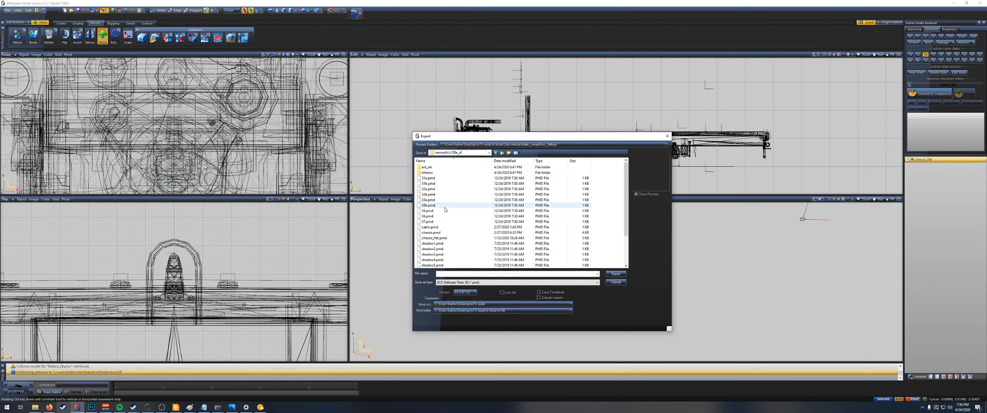
pyautogui.click(434, 238)
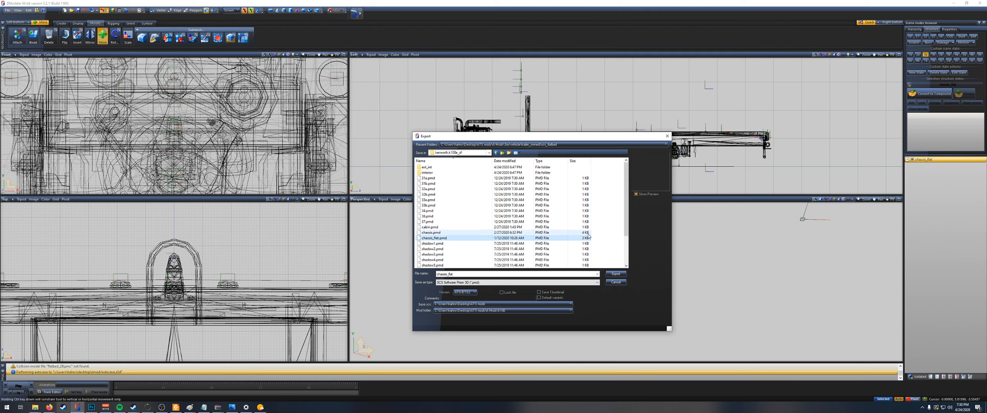
pyautogui.click(616, 274)
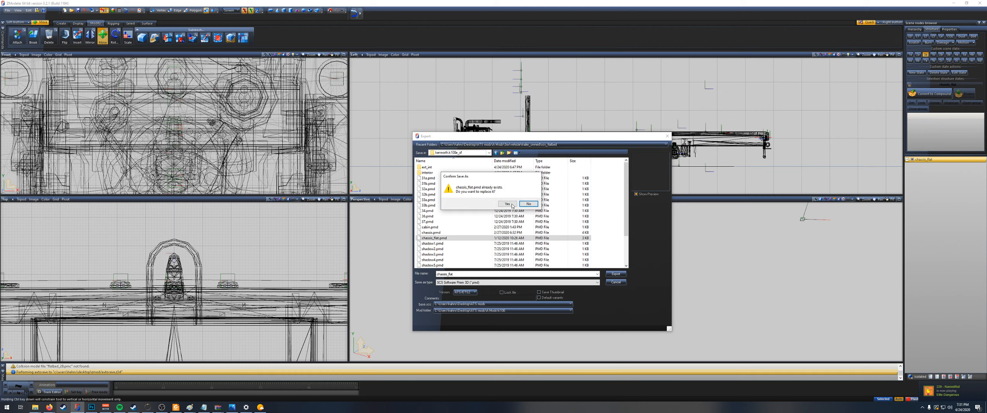
pyautogui.click(513, 205)
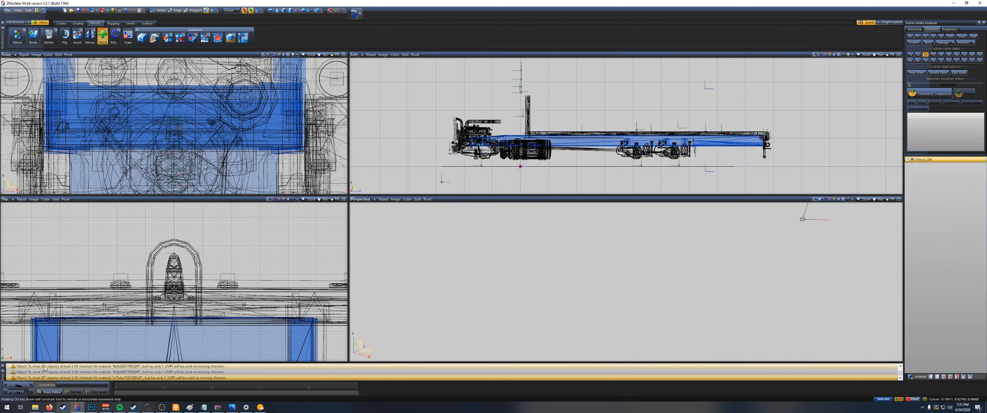
# Step: Switch to the kenworth.k100e_of folder in File Explorer and open the matching vehicle/truck folder of the K100E Truck and Trailer archive in WinRAR
pyautogui.scroll(-1, 44, 369)
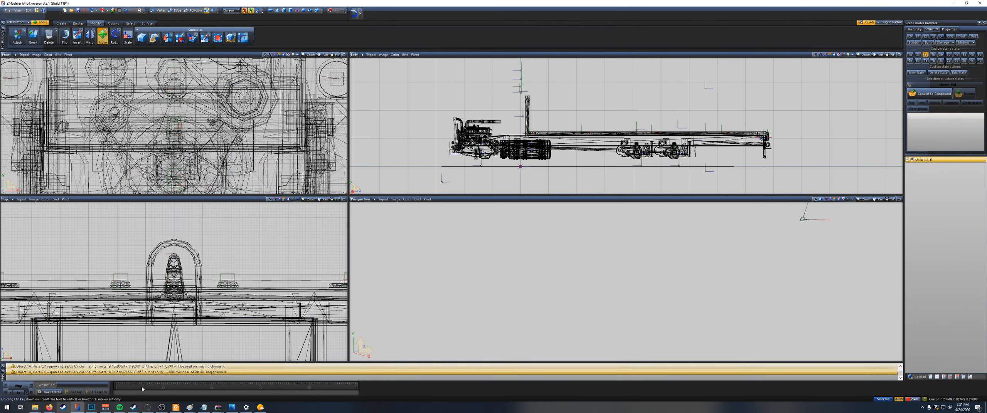
pyautogui.moveTo(35, 408)
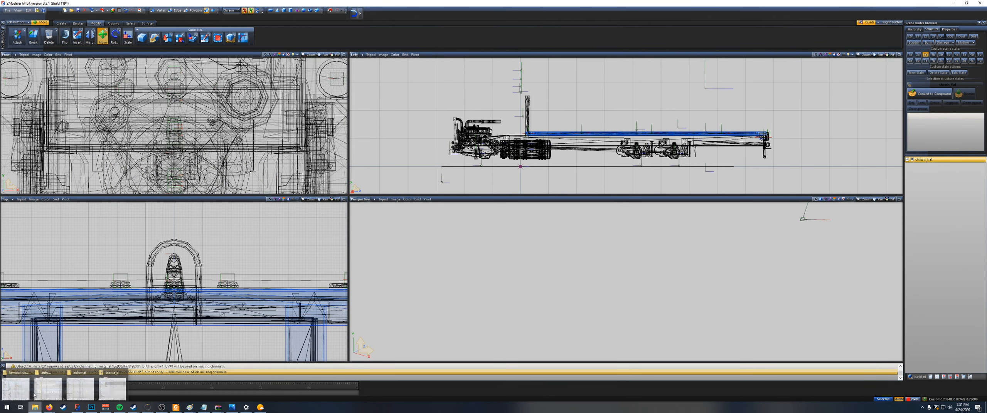
pyautogui.click(20, 384)
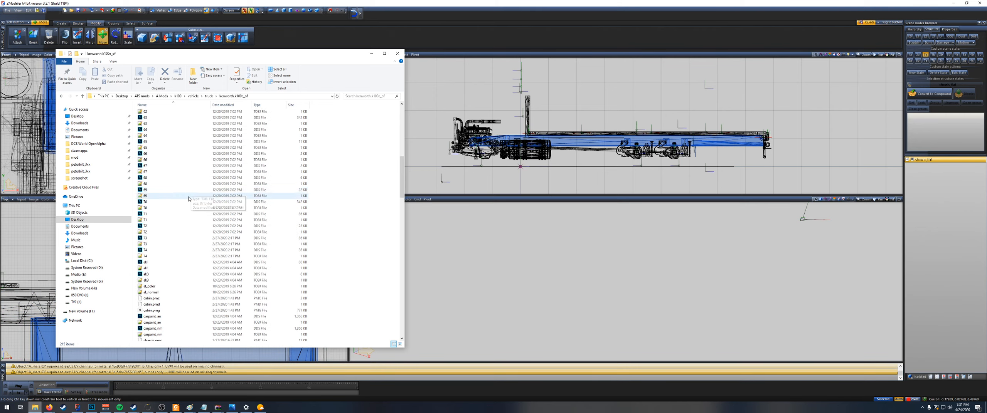
pyautogui.moveTo(213, 411)
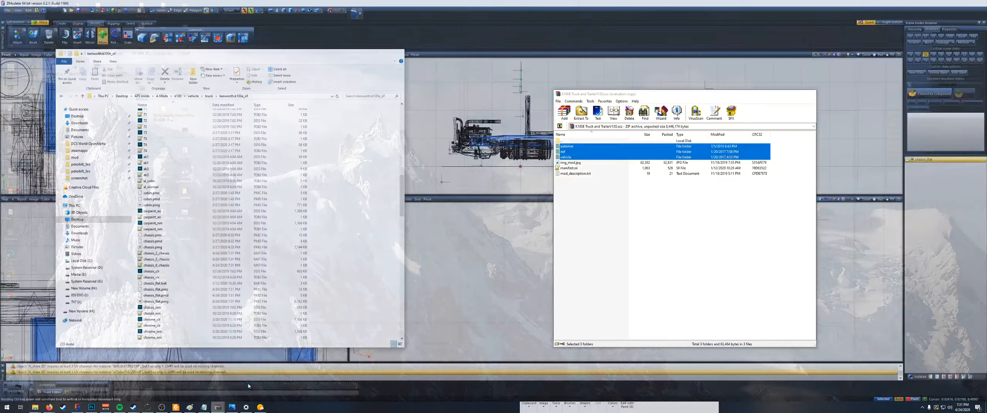
pyautogui.click(248, 385)
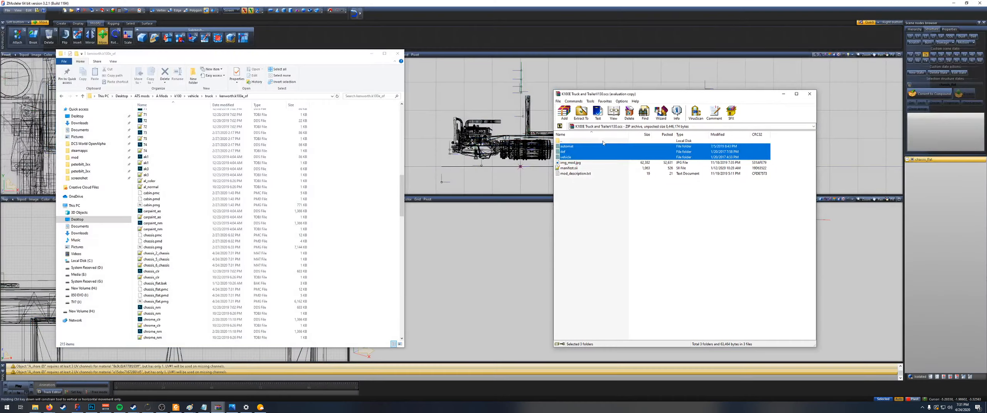
pyautogui.click(581, 157)
pyautogui.doubleClick(579, 157)
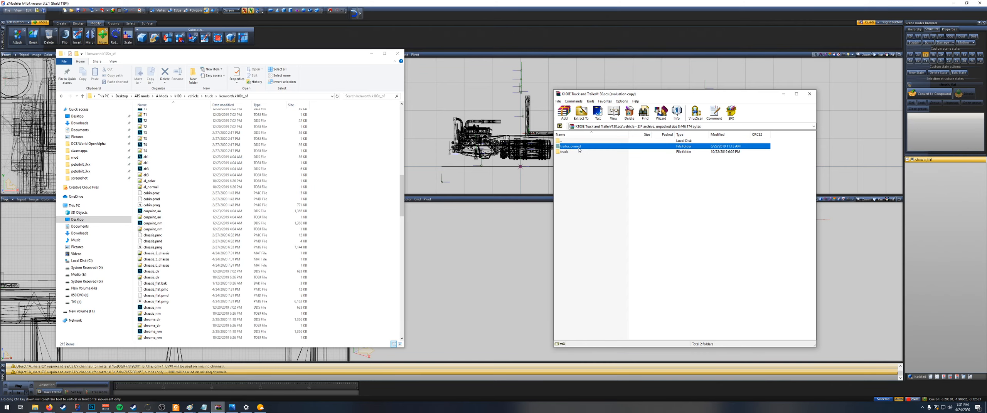
pyautogui.click(573, 152)
pyautogui.doubleClick(573, 152)
pyautogui.doubleClick(574, 146)
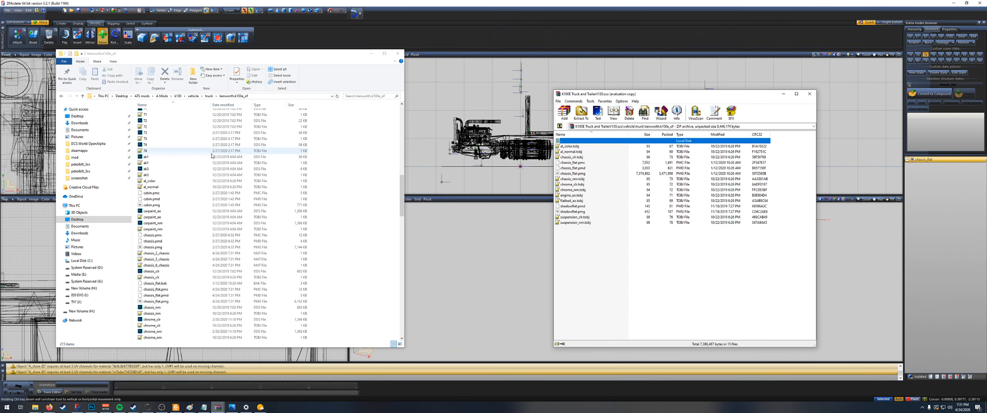
# Step: Examine the exported chassis_flat .pmc, .pmd and .pmg files one by one in the kenworth.k100e_of folder
pyautogui.click(166, 284)
pyautogui.click(166, 290)
pyautogui.keyDown('ctrl'); pyautogui.click(165, 302); pyautogui.keyUp('ctrl')
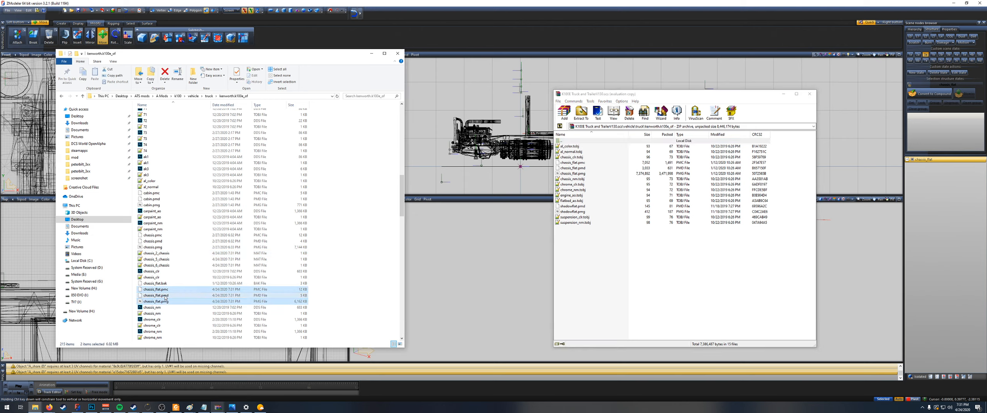
pyautogui.moveTo(154, 295); pyautogui.dragTo(176, 296)
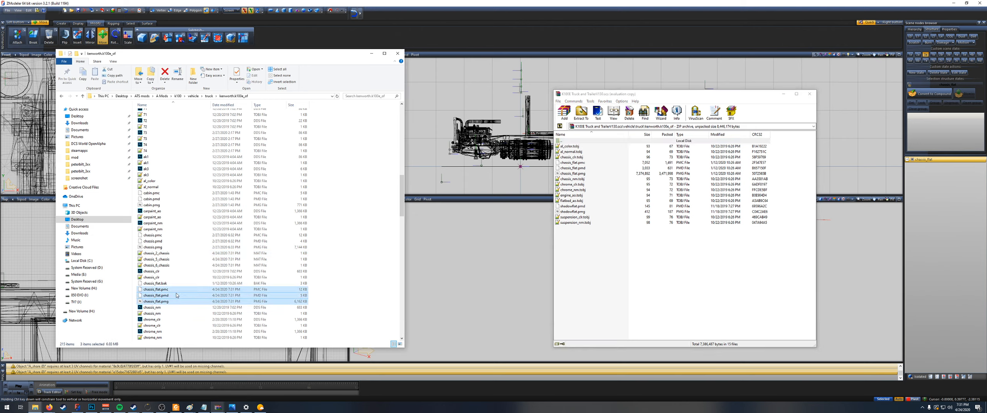
pyautogui.click(165, 296)
pyautogui.click(167, 290)
pyautogui.click(168, 296)
pyautogui.click(167, 302)
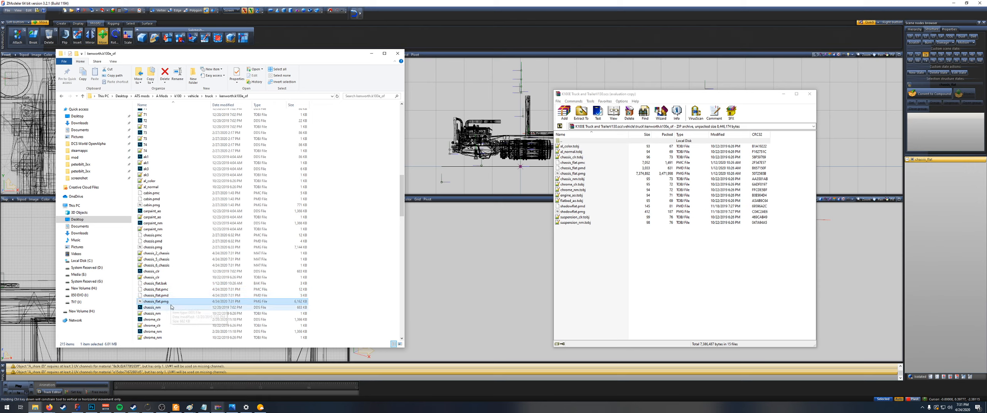
pyautogui.click(167, 296)
pyautogui.click(167, 290)
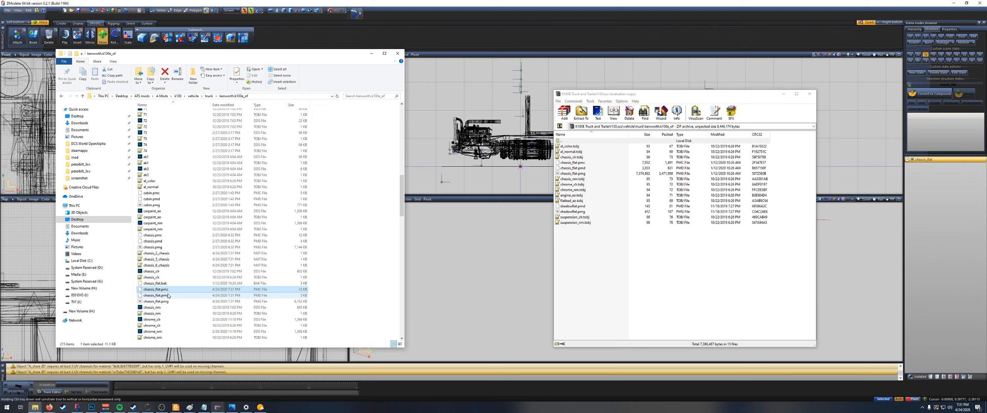
pyautogui.click(170, 301)
pyautogui.click(172, 297)
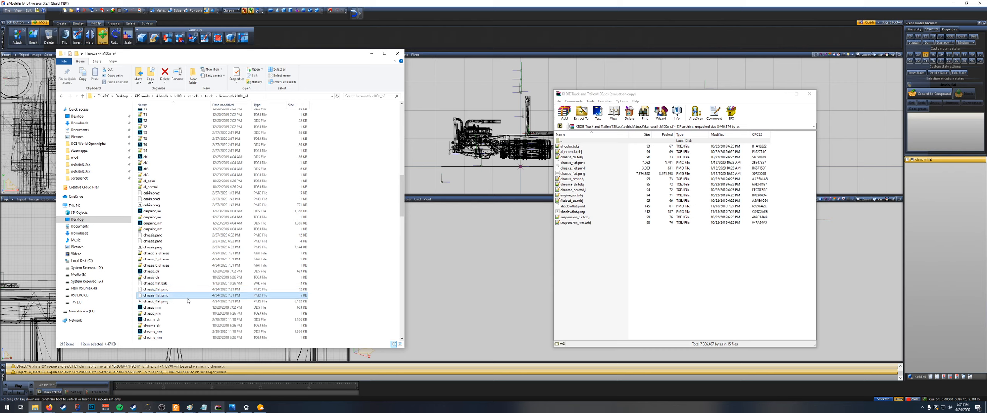
pyautogui.press('F2')
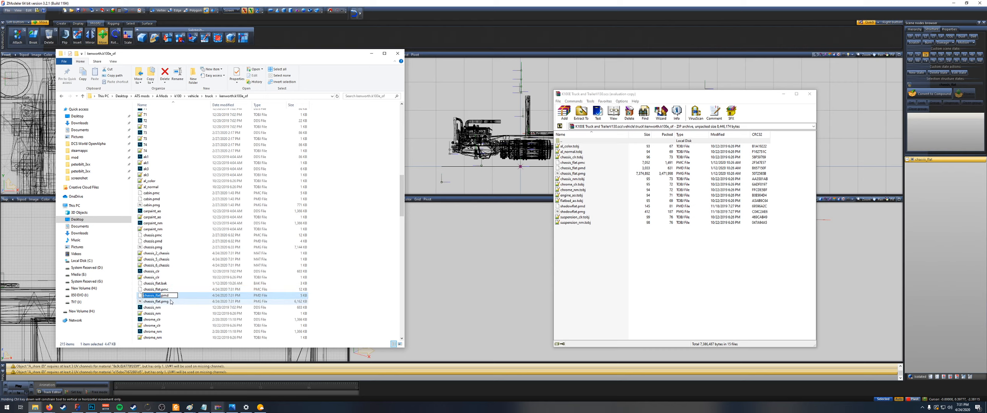
pyautogui.click(170, 303)
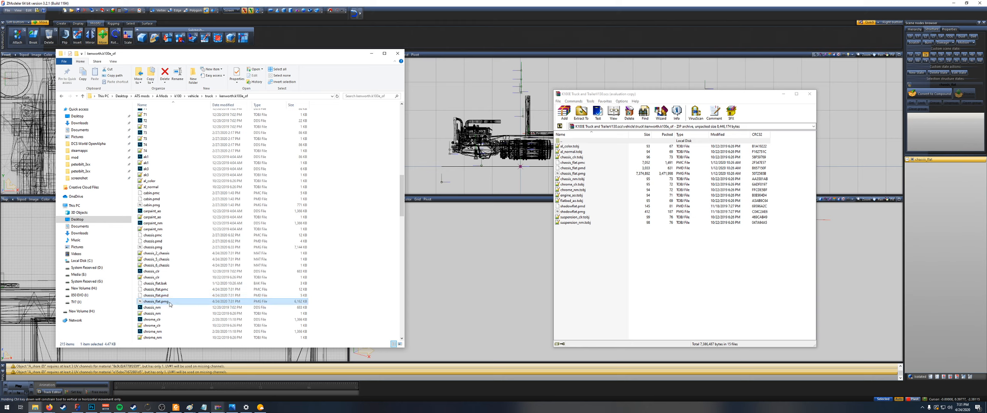
pyautogui.click(170, 291)
pyautogui.click(170, 302)
pyautogui.click(171, 291)
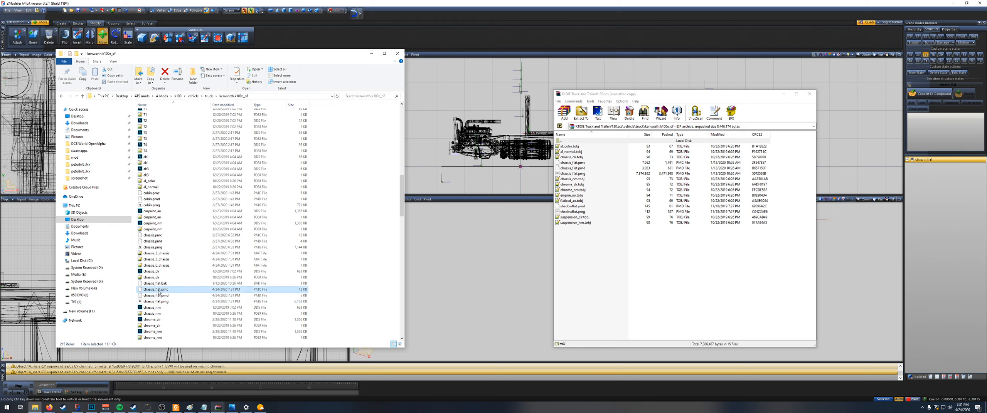
pyautogui.click(171, 302)
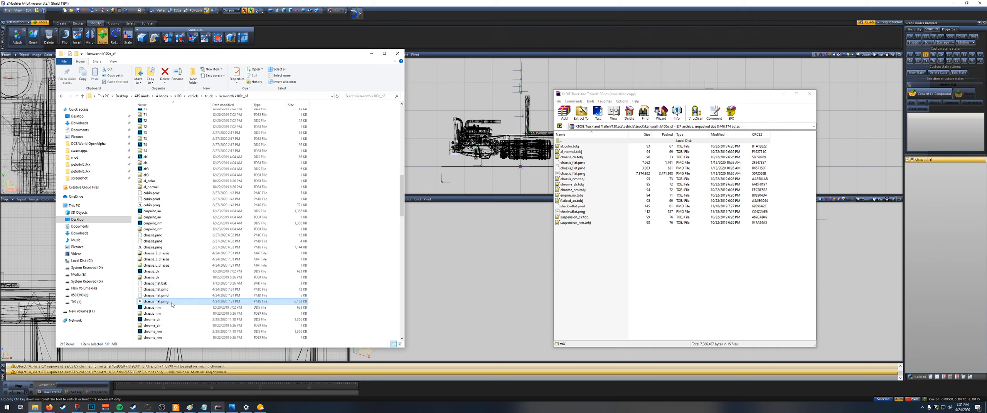
# Step: Add the chassis_flat .pmc, .pmd and .pmg files to the archive's kenworth.k100e_of folder, replacing the existing ones
pyautogui.click(173, 289)
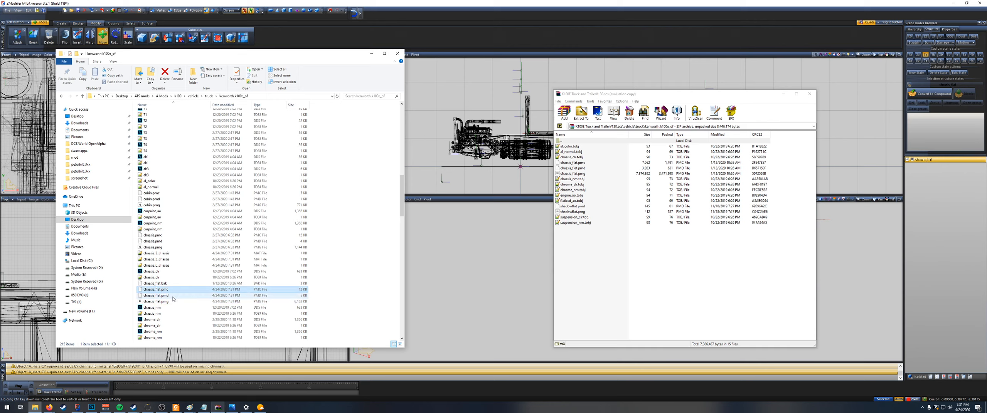
pyautogui.keyDown('shift'); pyautogui.click(168, 303); pyautogui.keyUp('shift')
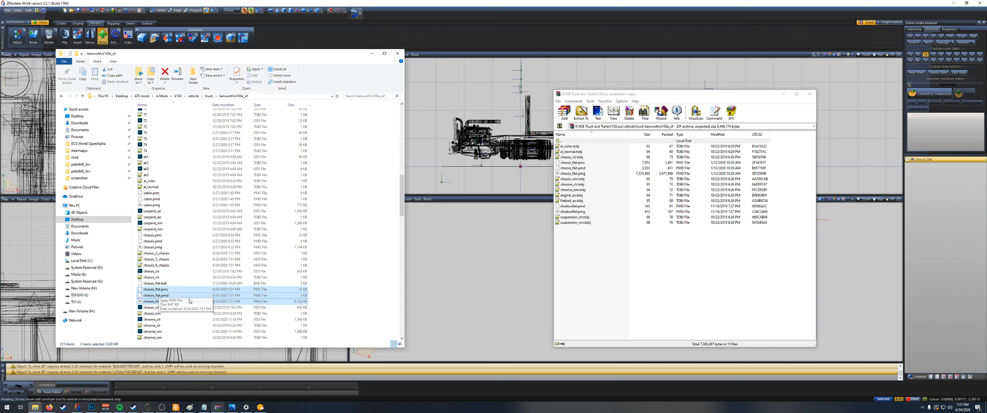
pyautogui.moveTo(151, 298); pyautogui.dragTo(563, 182)
pyautogui.click(691, 273)
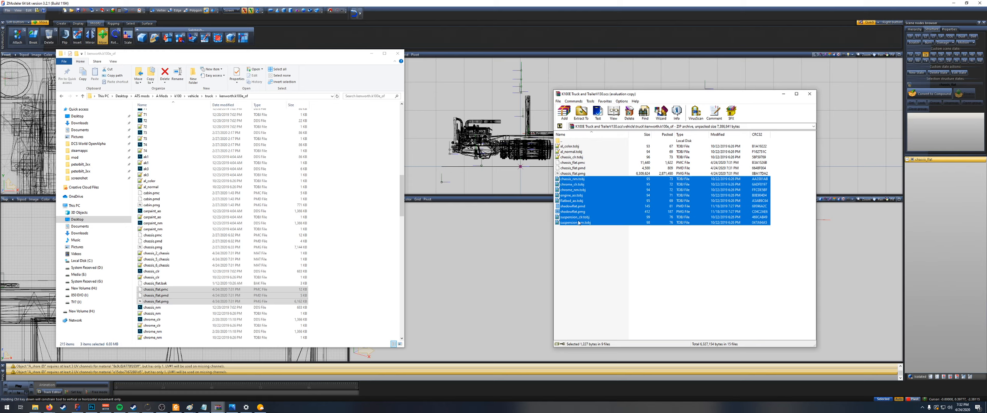
# Step: Delete all the .tobj texture files from the archive's kenworth.k100e_of folder, leaving only the chassis_flat and shadowflat model files
pyautogui.click(583, 239)
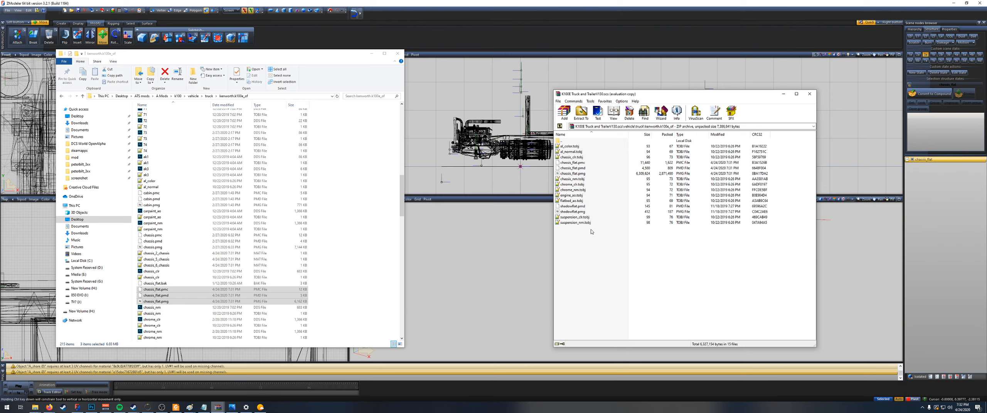
pyautogui.moveTo(591, 232); pyautogui.dragTo(584, 216)
pyautogui.press('Delete')
pyautogui.press('Return')
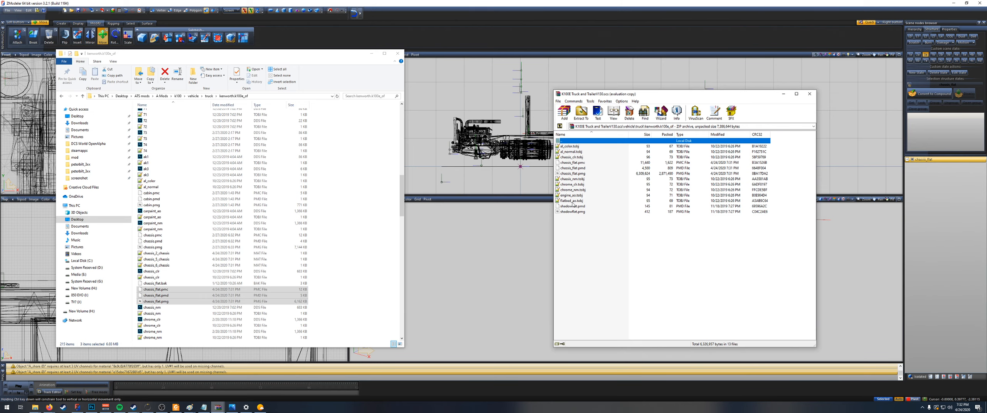
pyautogui.click(571, 200)
pyautogui.keyDown('shift'); pyautogui.click(571, 179); pyautogui.keyUp('shift')
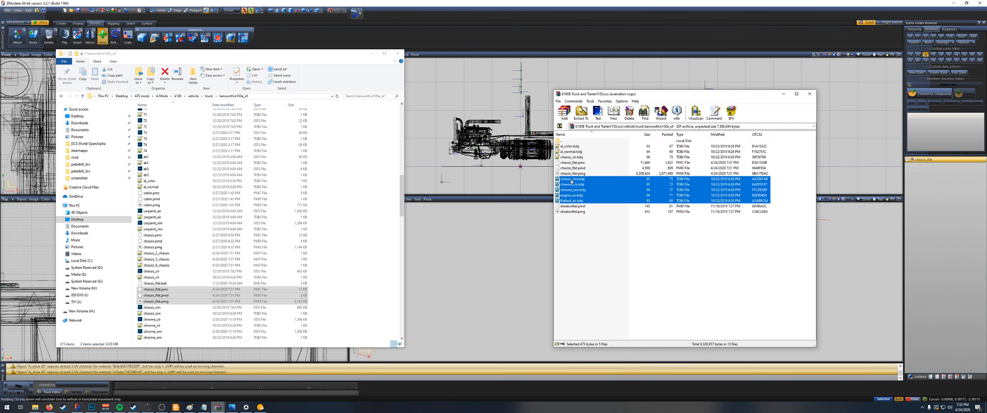
pyautogui.press('Delete')
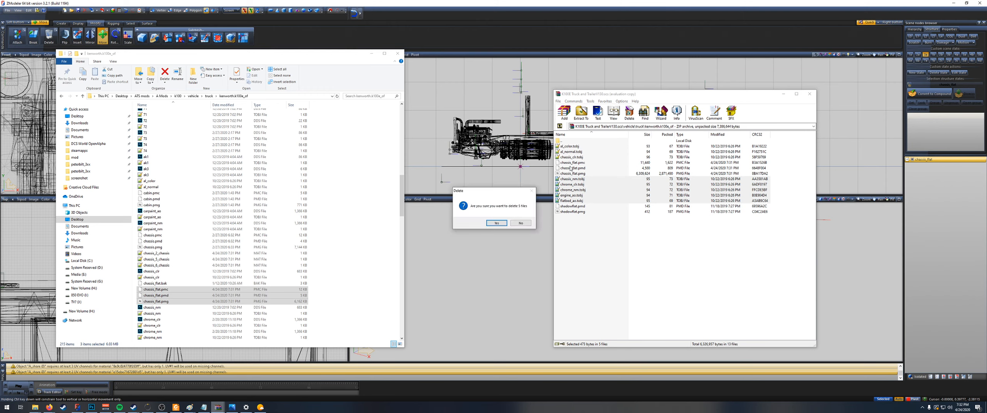
pyautogui.press('Return')
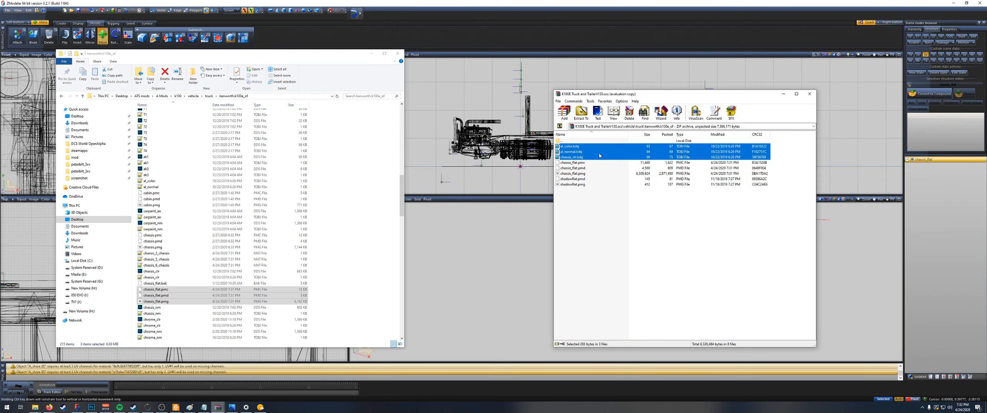
pyautogui.press('Delete')
pyautogui.press('Return')
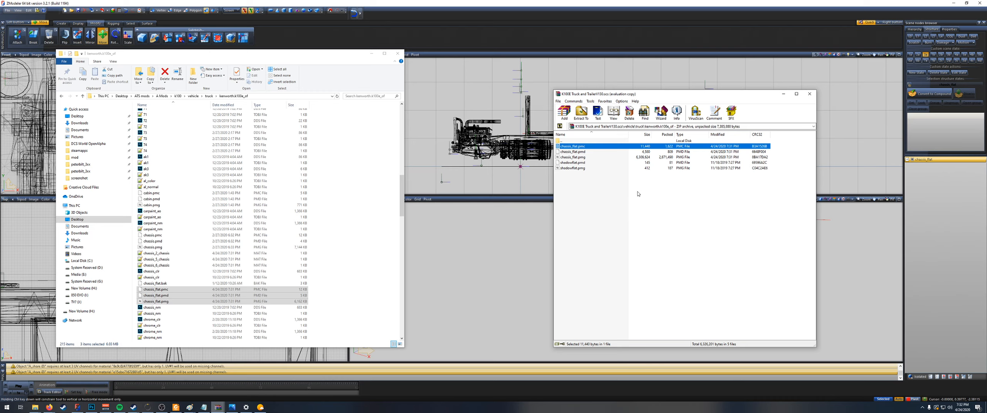
# Step: Go back up the archive and open its def/vehicle/truck/kenworth.k100e_of/chassis folder
pyautogui.doubleClick(563, 141)
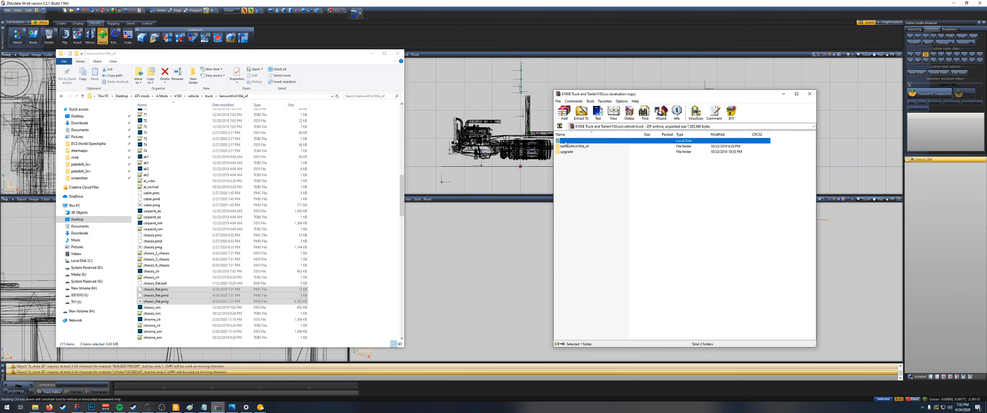
pyautogui.doubleClick(563, 141)
pyautogui.doubleClick(563, 141)
pyautogui.doubleClick(569, 152)
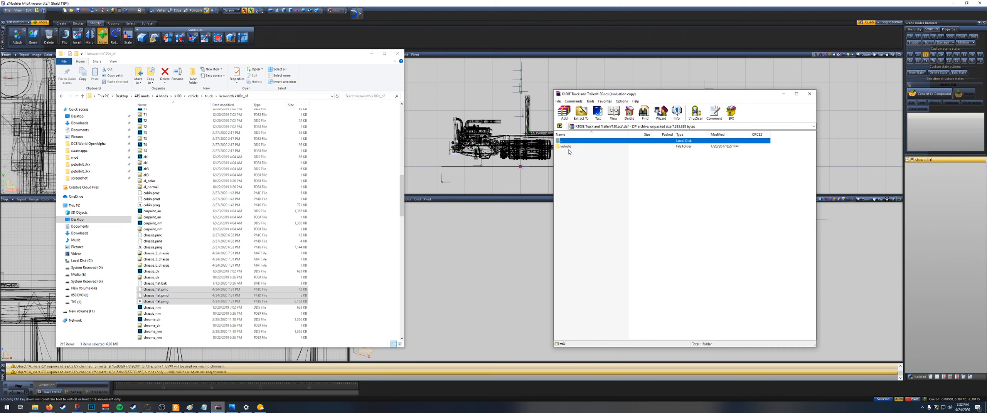
pyautogui.doubleClick(567, 147)
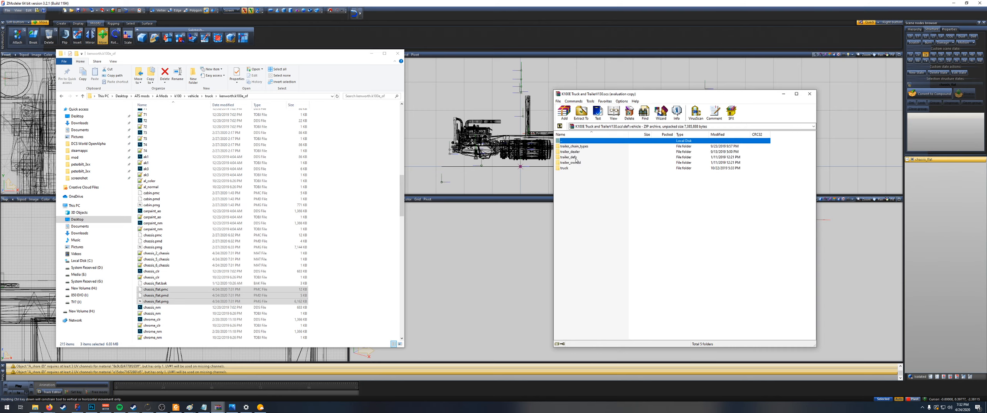
pyautogui.doubleClick(575, 158)
pyautogui.press('BackSpace')
pyautogui.doubleClick(572, 168)
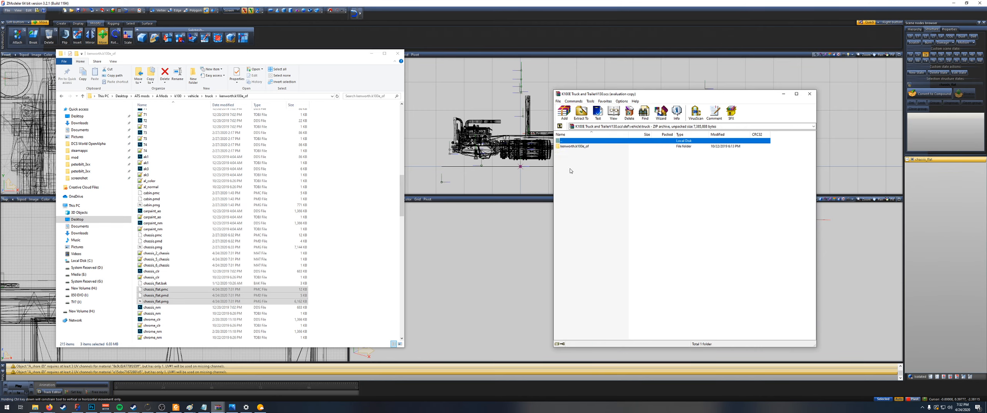
pyautogui.doubleClick(574, 147)
pyautogui.doubleClick(566, 152)
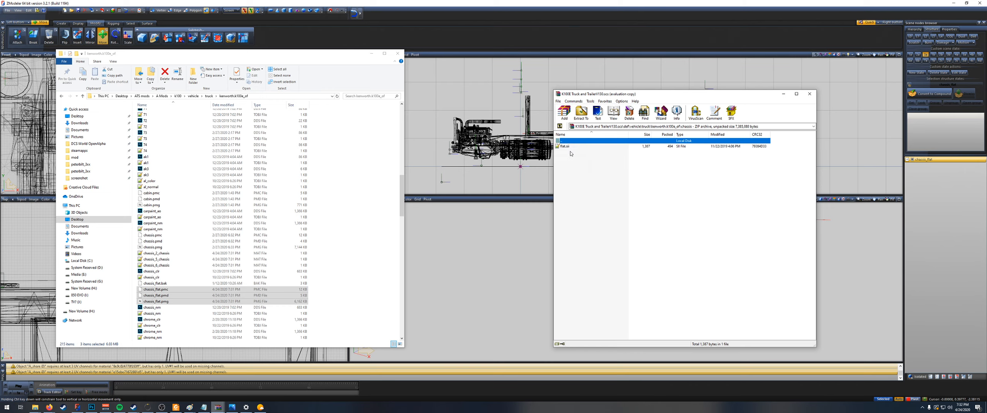
# Step: Open the flat.sii chassis definition from the archive's chassis folder in Notepad++
pyautogui.click(574, 148)
pyautogui.doubleClick(569, 141)
pyautogui.click(571, 155)
pyautogui.doubleClick(566, 152)
pyautogui.doubleClick(565, 146)
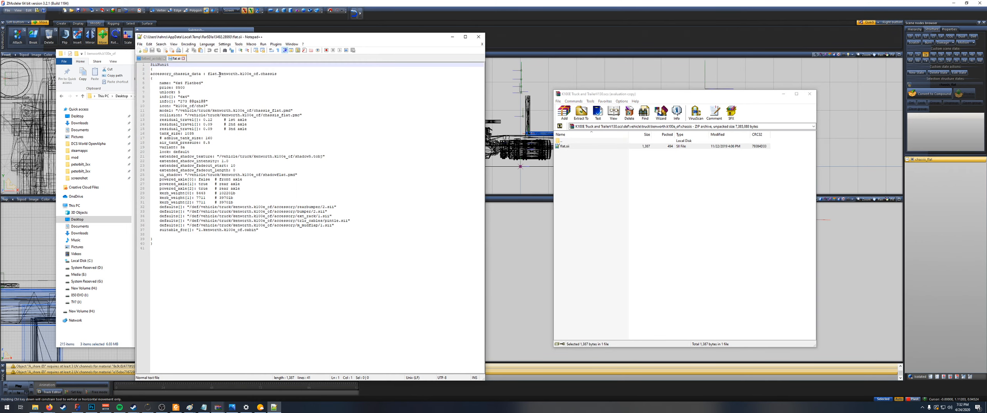
# Step: Examine the flat unit name in the accessory_chassis_data line of the chassis definition
pyautogui.click(212, 74)
pyautogui.moveTo(209, 74); pyautogui.dragTo(216, 74)
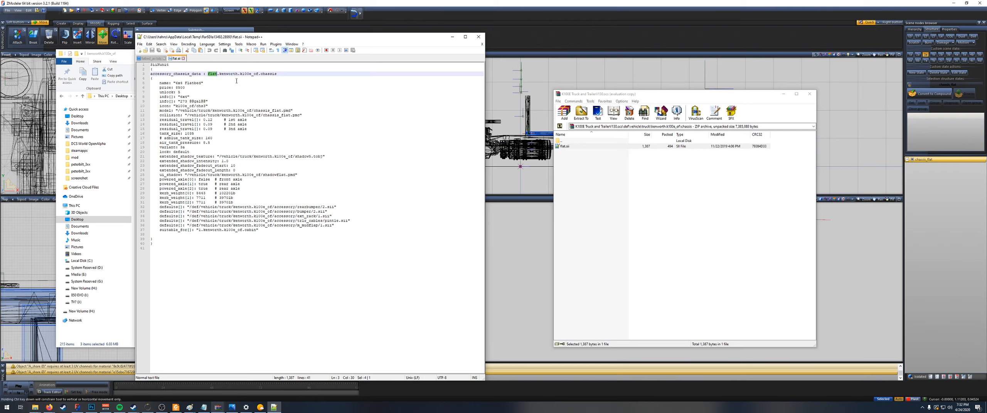
pyautogui.press('Down')
pyautogui.press('Down')
pyautogui.click(214, 73)
pyautogui.moveTo(208, 74); pyautogui.dragTo(215, 75)
pyautogui.click(225, 80)
pyautogui.doubleClick(215, 75)
pyautogui.click(214, 75)
pyautogui.press('Down')
pyautogui.press('Down')
pyautogui.press('Down')
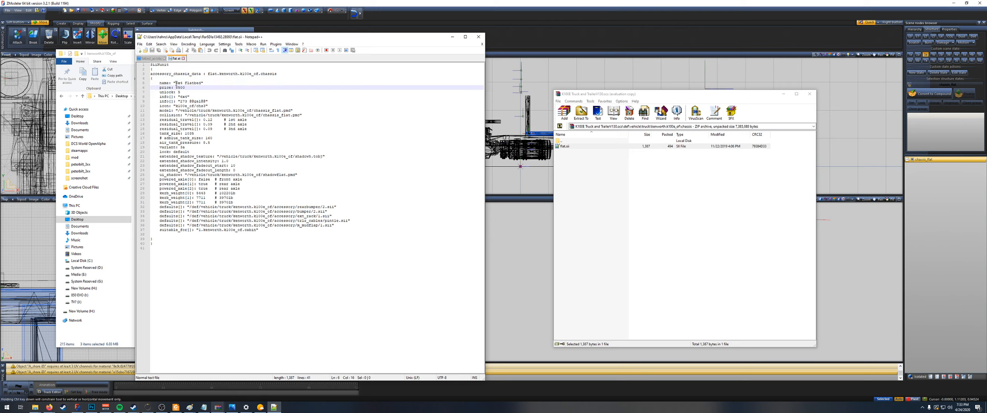
# Step: Review the chassis definition's display name, model path, ui_shadow path and variant lines
pyautogui.moveTo(177, 84); pyautogui.dragTo(191, 84)
pyautogui.click(253, 111)
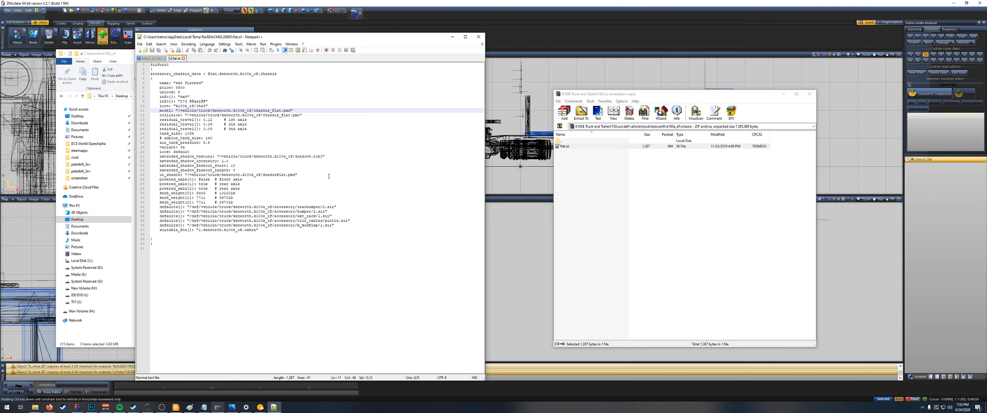
pyautogui.click(276, 175)
pyautogui.moveTo(264, 175); pyautogui.dragTo(283, 175)
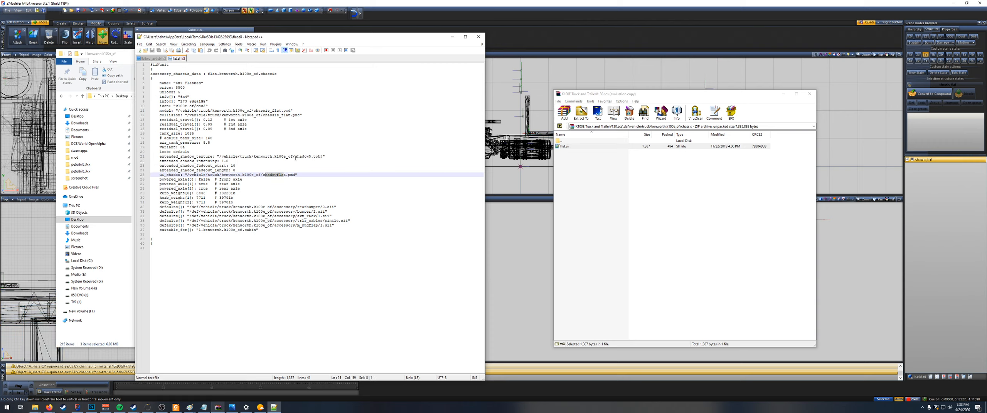
pyautogui.click(210, 143)
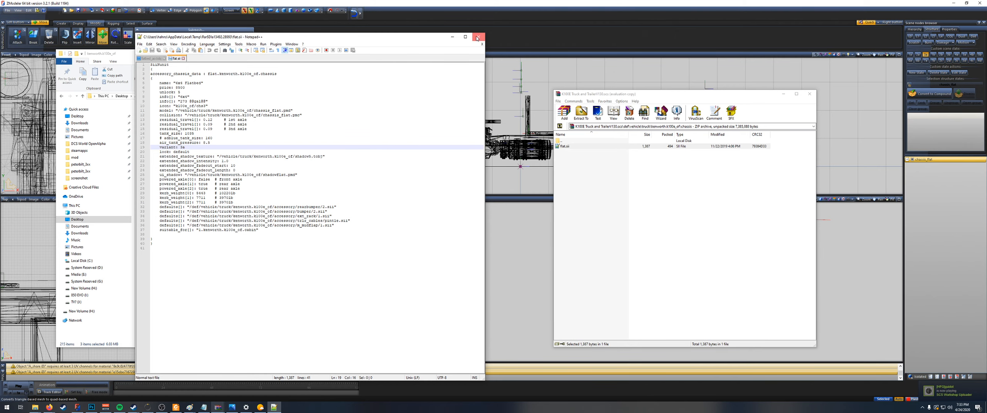
# Step: Close the chassis definition and launch American Truck Simulator from Steam to open the Kenworth K100E in the truck configurator
pyautogui.click(479, 37)
pyautogui.click(64, 408)
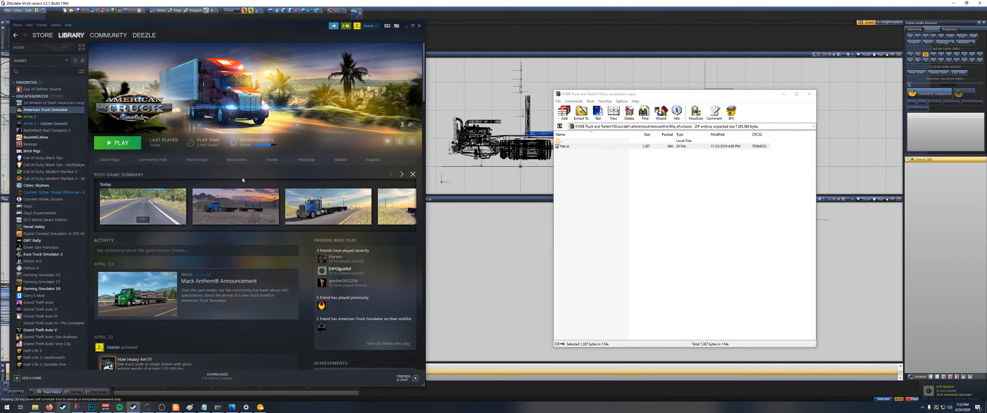
pyautogui.click(116, 142)
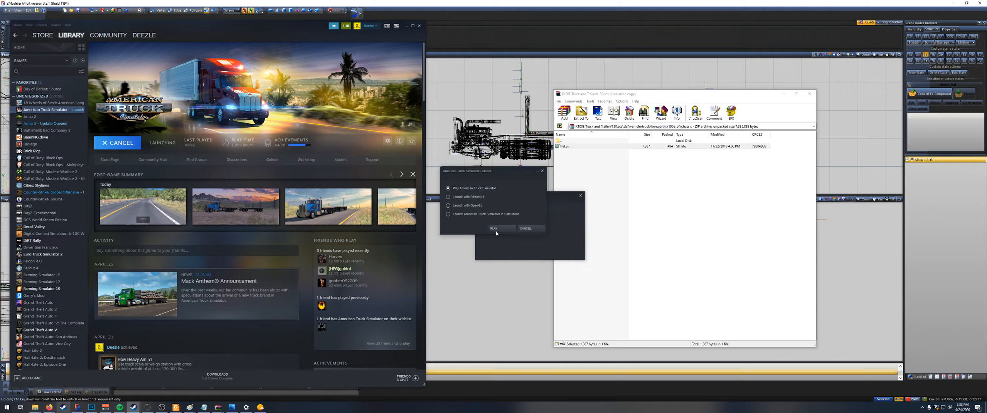
pyautogui.click(503, 228)
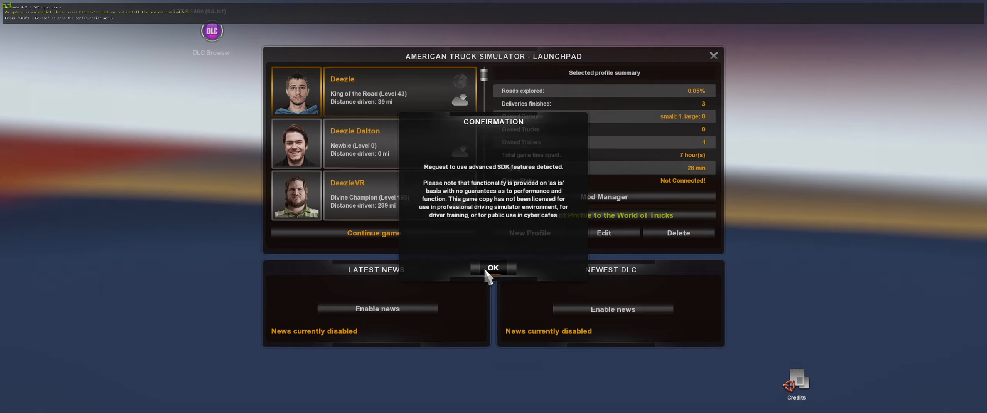
pyautogui.click(485, 269)
pyautogui.click(428, 230)
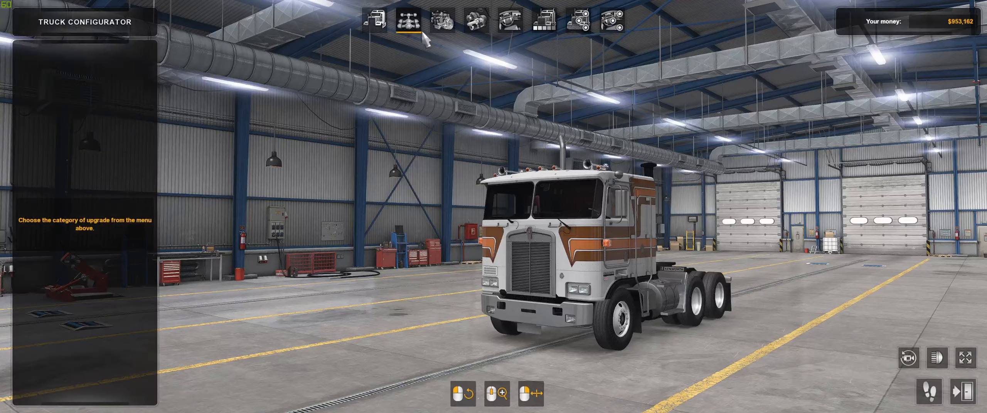
# Step: Fit the 6x4 Flatbed chassis to the K100E in the truck configurator and inspect it from the side
pyautogui.click(408, 20)
pyautogui.click(81, 233)
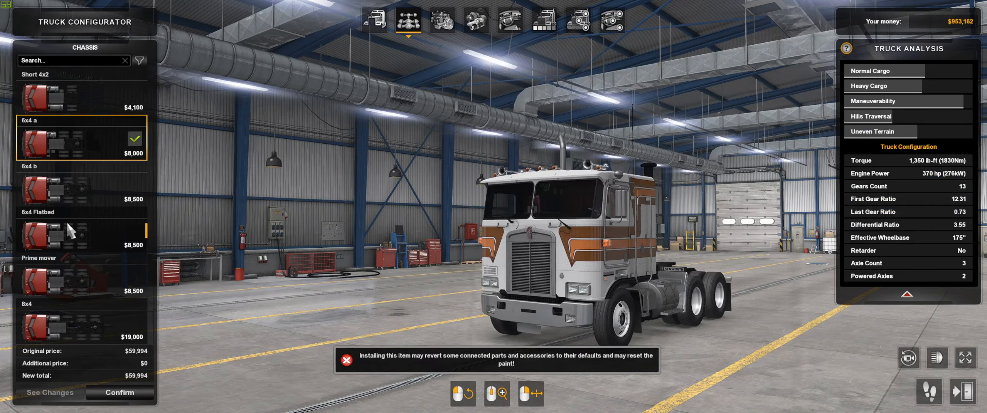
pyautogui.moveTo(211, 234); pyautogui.dragTo(385, 233)
pyautogui.moveTo(309, 185); pyautogui.dragTo(110, 200)
pyautogui.moveTo(416, 218); pyautogui.dragTo(363, 218)
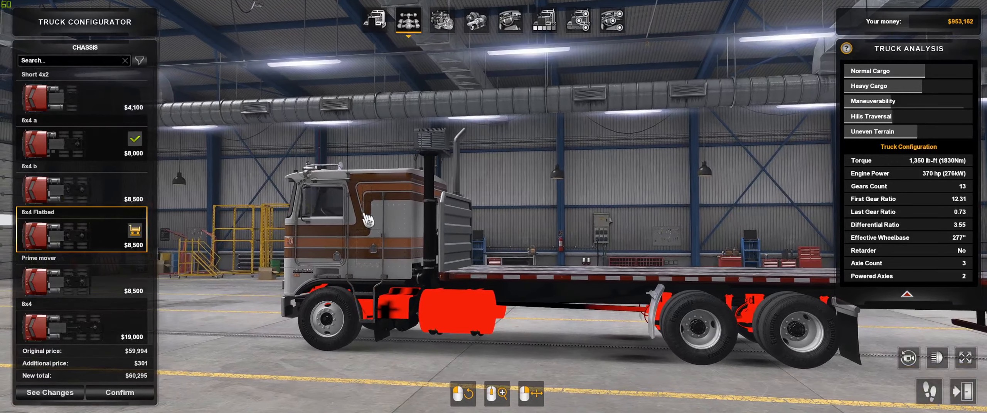
# Step: Read the errors in the game console and inspect the chassis frame and tanks from both sides of the truck
pyautogui.press('`')
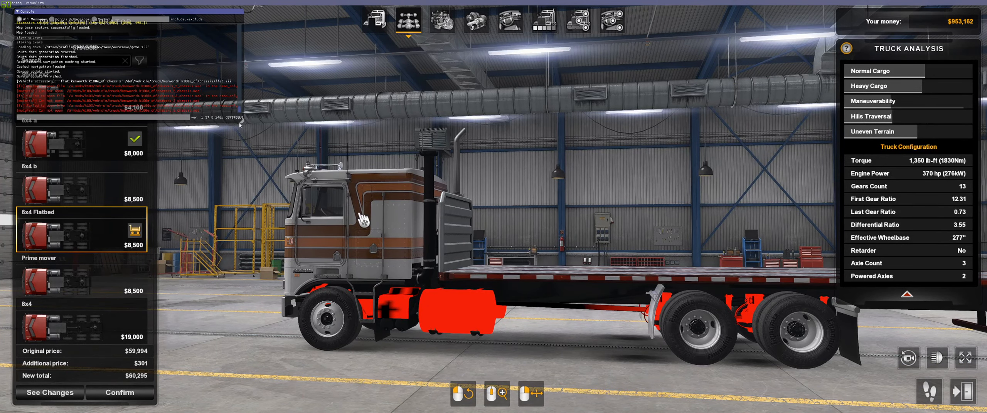
pyautogui.moveTo(242, 126); pyautogui.dragTo(267, 156)
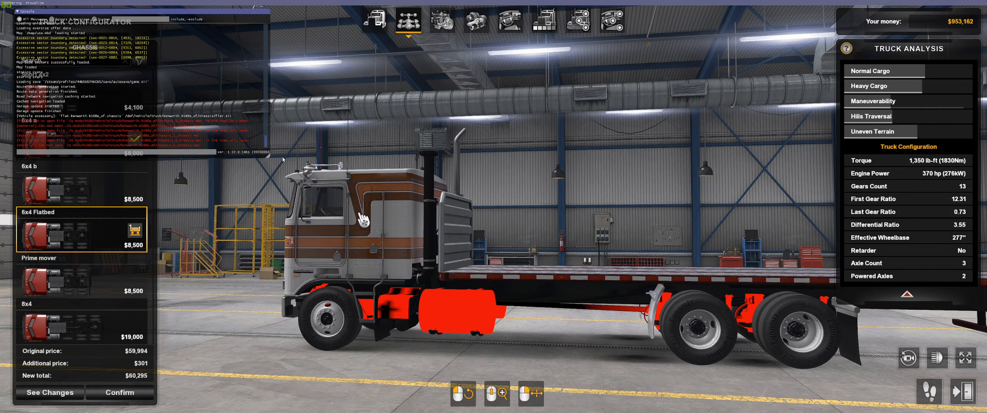
pyautogui.press('`')
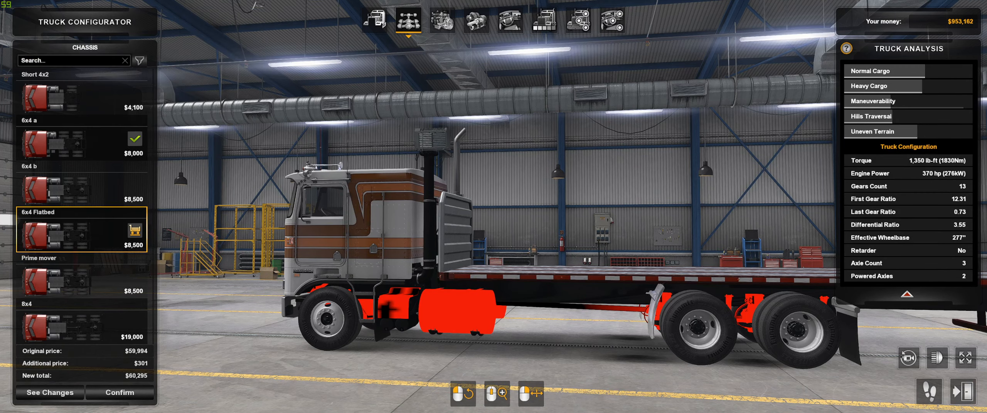
pyautogui.moveTo(381, 182); pyautogui.dragTo(538, 167)
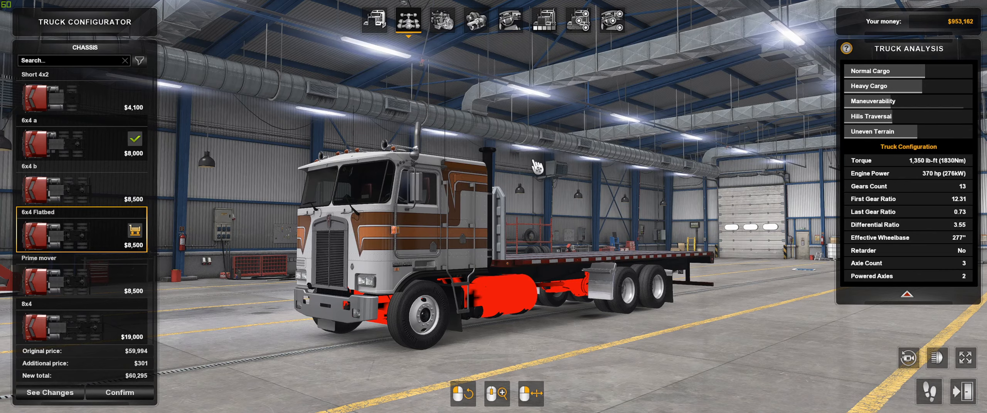
pyautogui.moveTo(537, 167); pyautogui.dragTo(375, 263)
pyautogui.moveTo(778, 154); pyautogui.dragTo(526, 168)
pyautogui.press('`')
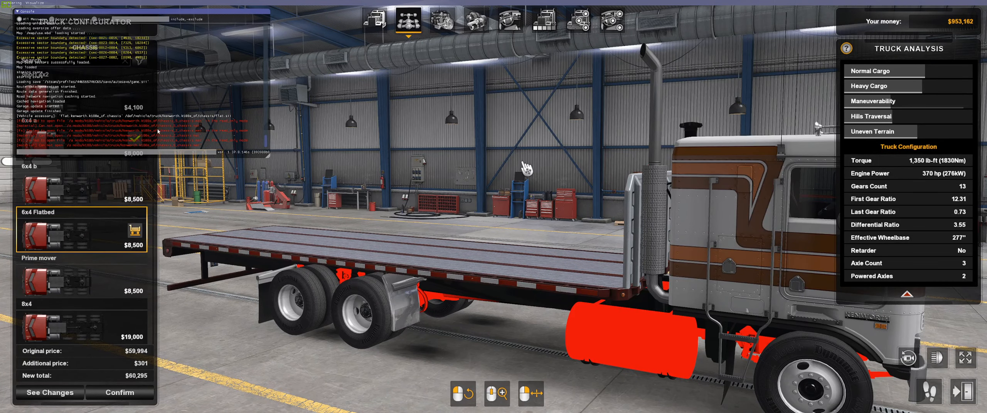
pyautogui.press('`')
# Step: Preview the Stripes 51, Custom Metallic Color, Stripes 10 metallic and Stripes 4 metallic paint jobs on the flatbed truck
pyautogui.click(547, 22)
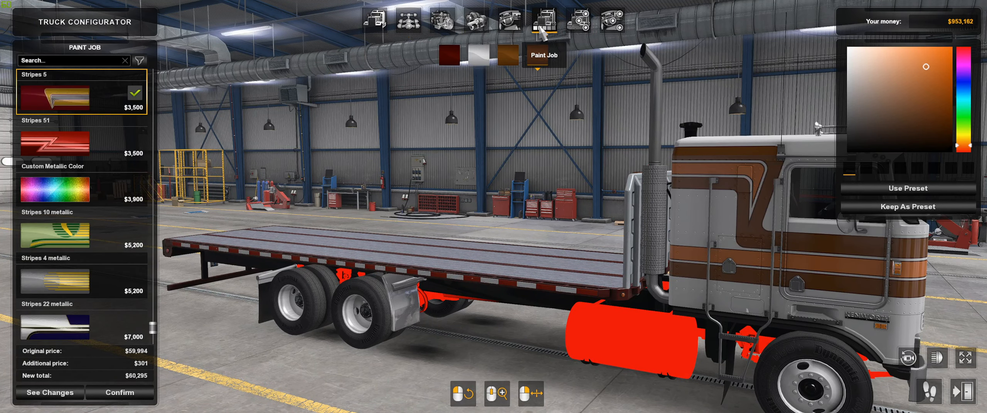
pyautogui.click(98, 148)
pyautogui.moveTo(562, 170); pyautogui.dragTo(484, 98)
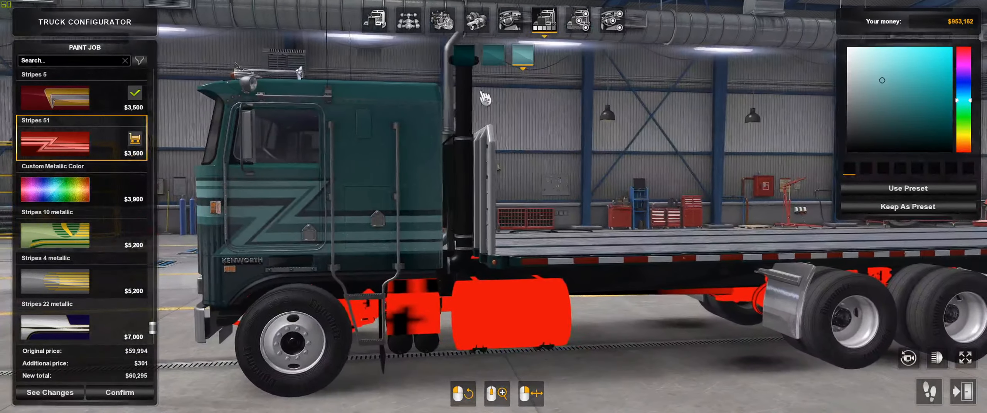
pyautogui.click(89, 98)
pyautogui.click(86, 186)
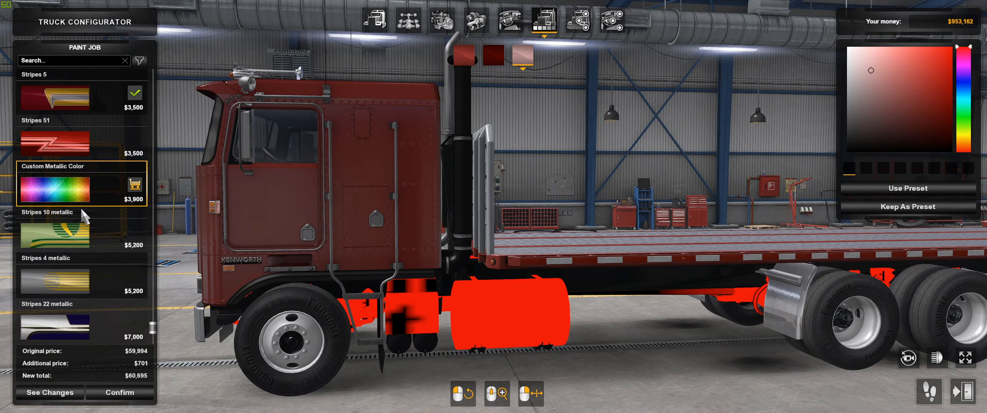
pyautogui.click(77, 241)
pyautogui.click(86, 280)
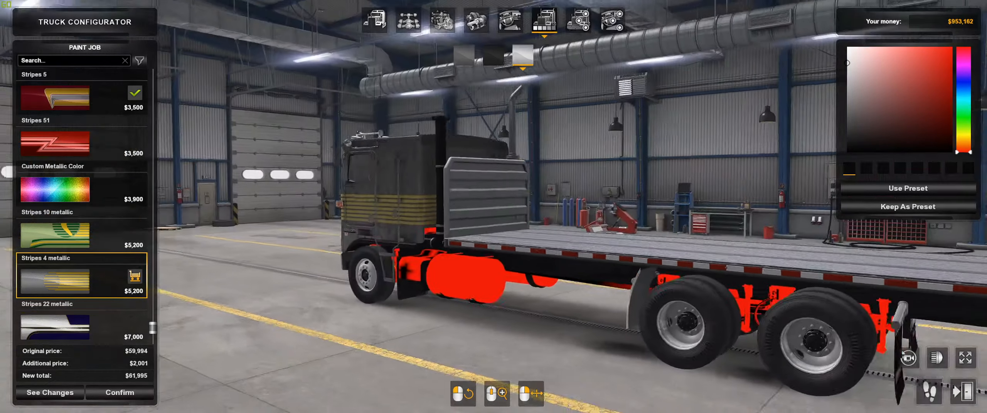
# Step: Inspect the flatbed's rear end and underside from several angles and recheck the game console for errors
pyautogui.moveTo(713, 233); pyautogui.dragTo(665, 292)
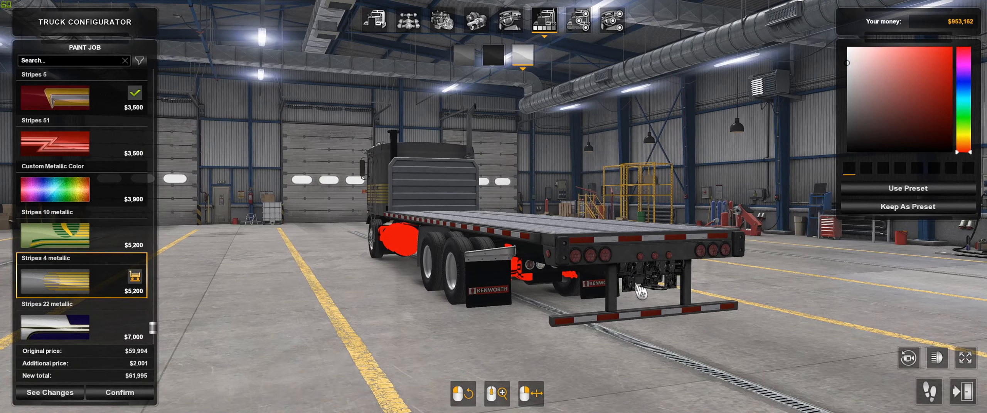
pyautogui.moveTo(663, 274); pyautogui.dragTo(286, 270)
pyautogui.press('`')
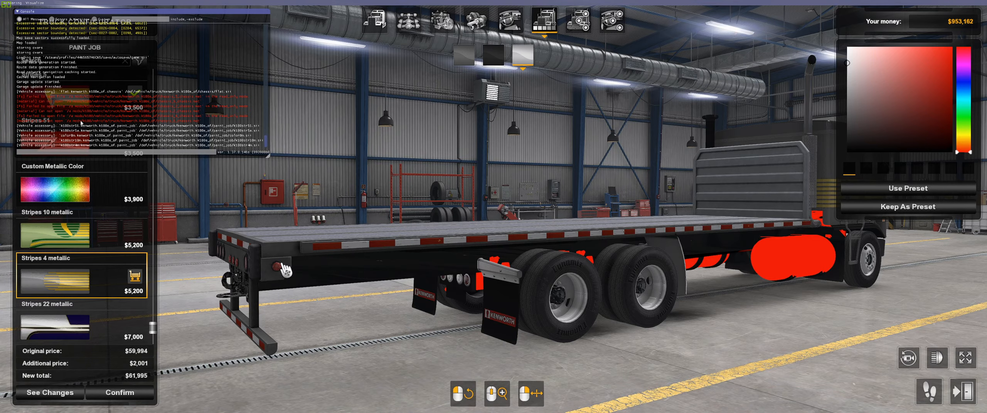
pyautogui.press('`')
pyautogui.moveTo(474, 238); pyautogui.dragTo(297, 243)
pyautogui.moveTo(632, 266); pyautogui.dragTo(511, 266)
# Step: Leave the truck configurator without purchasing, quit the game and return to ZModeler
pyautogui.press('Escape')
pyautogui.click(460, 268)
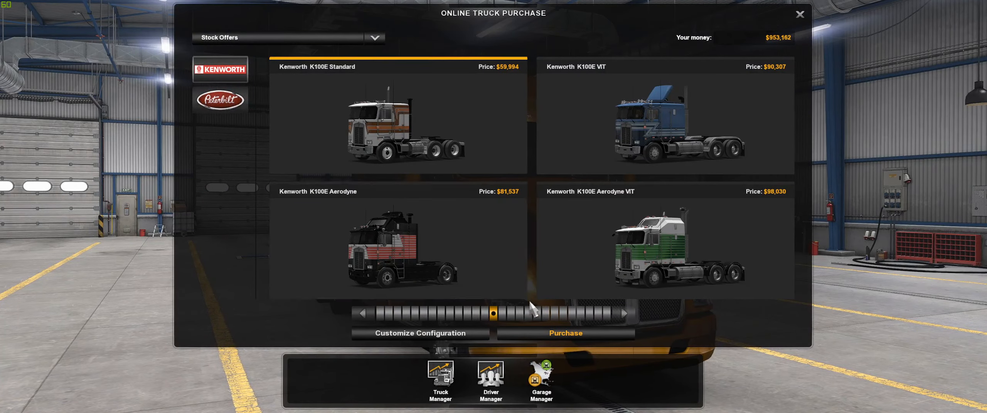
pyautogui.press('Escape')
pyautogui.press('Escape')
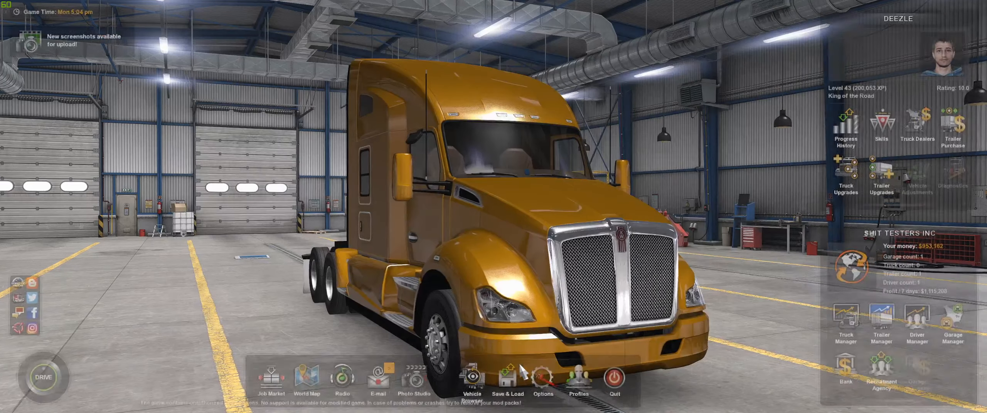
pyautogui.press('Escape')
pyautogui.click(464, 271)
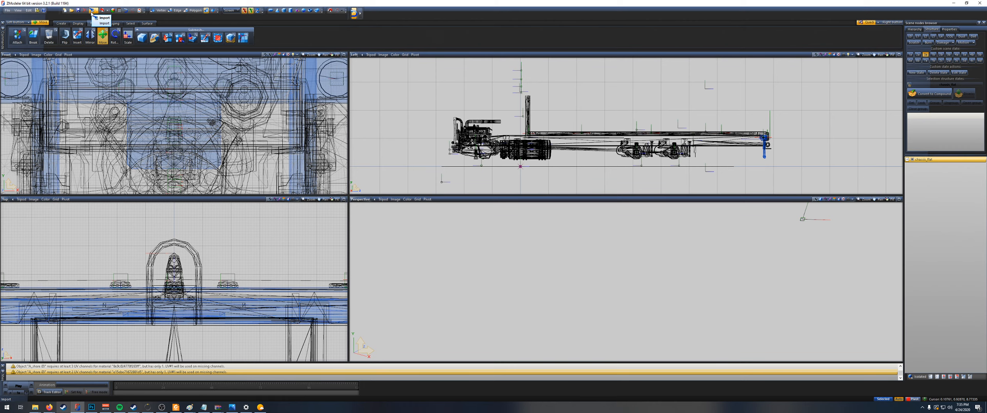
# Step: Start a new empty scene and browse the model import location up to the ATS mods folder
pyautogui.click(66, 11)
pyautogui.click(512, 219)
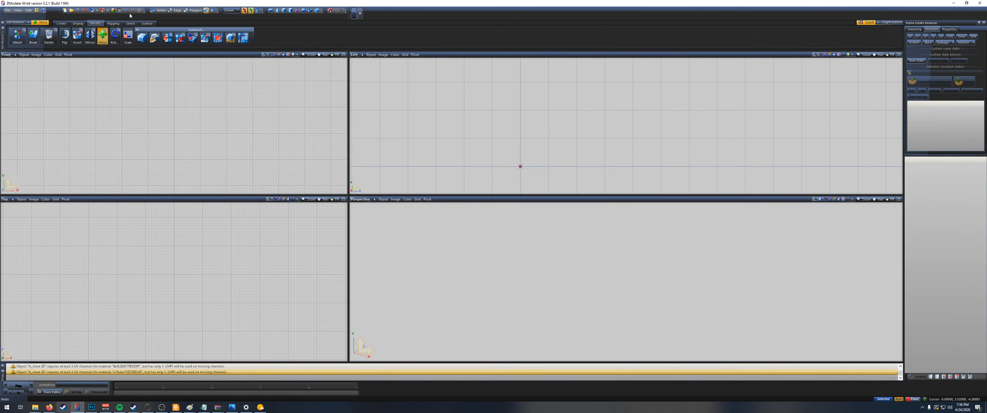
pyautogui.click(93, 11)
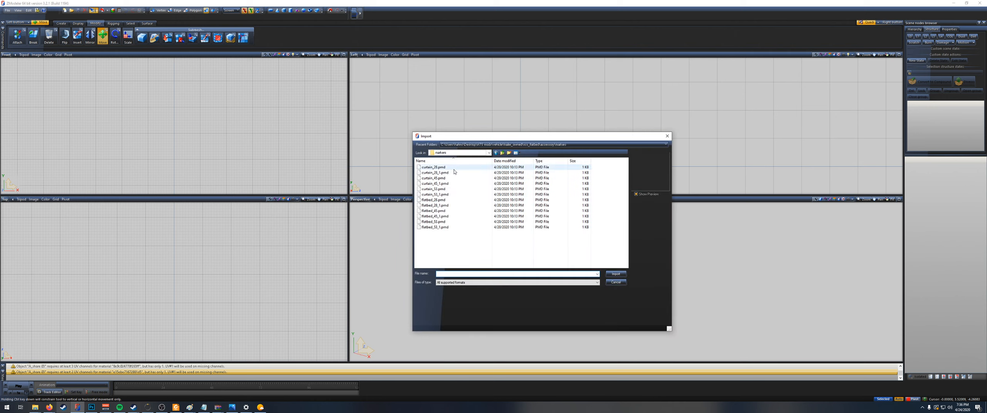
pyautogui.click(503, 154)
pyautogui.click(504, 154)
pyautogui.click(503, 155)
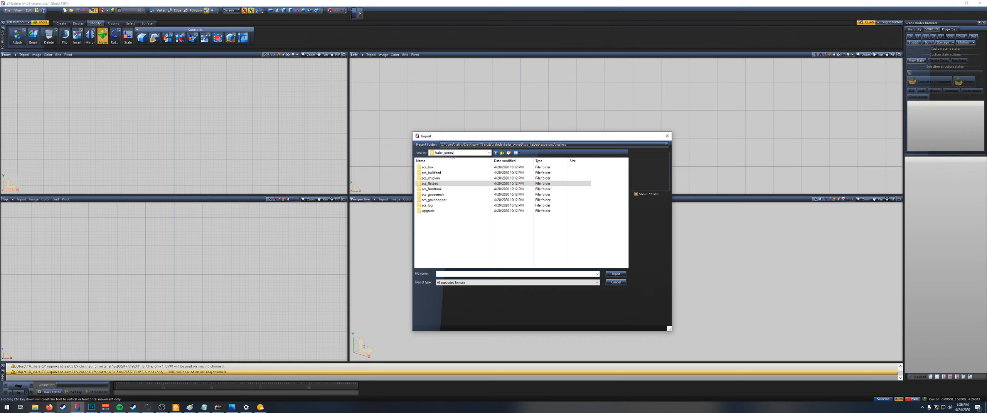
pyautogui.click(501, 154)
pyautogui.click(502, 154)
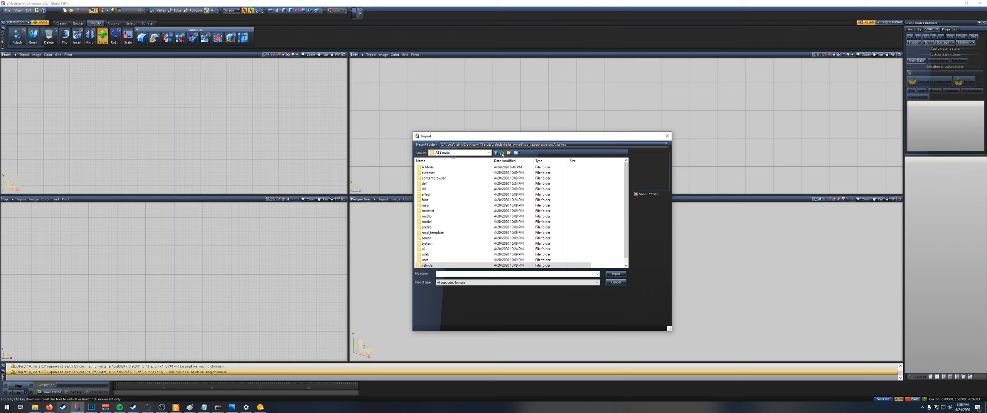
# Step: Import chassis_flat.pmd from the K100 mod's vehicle/truck/kenworth.k100e_of folder under A Mods and display its geometry
pyautogui.doubleClick(442, 168)
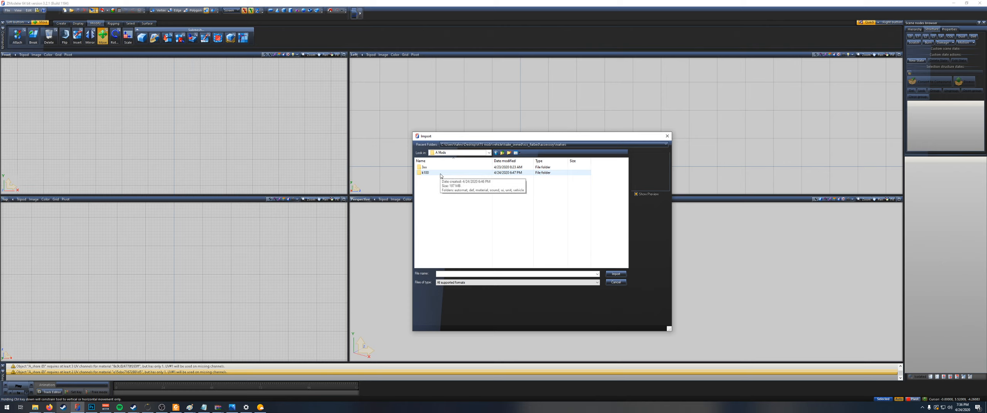
pyautogui.doubleClick(441, 174)
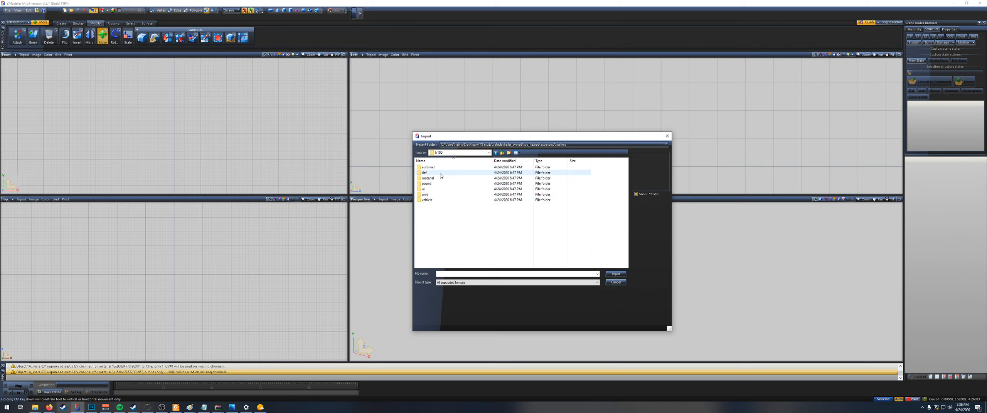
pyautogui.click(438, 201)
pyautogui.doubleClick(437, 201)
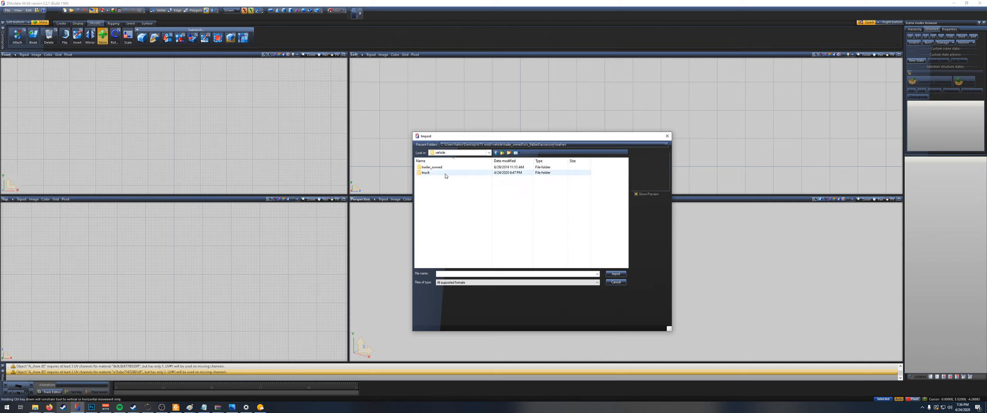
pyautogui.doubleClick(445, 176)
pyautogui.doubleClick(440, 167)
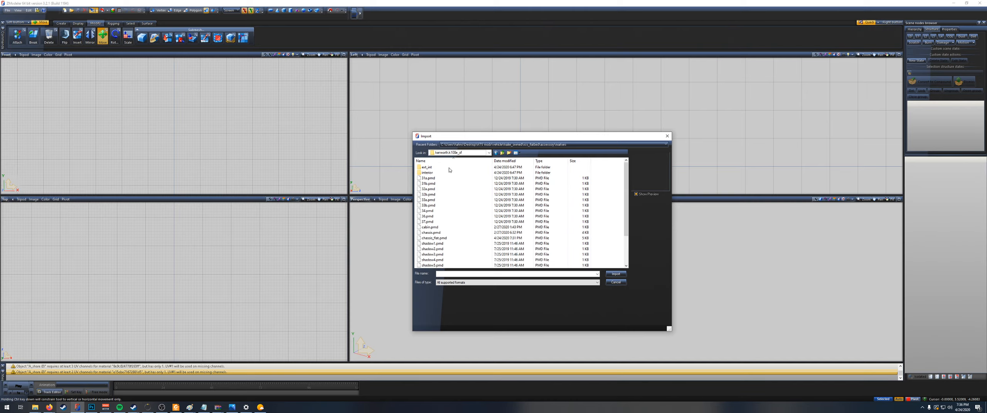
pyautogui.click(446, 239)
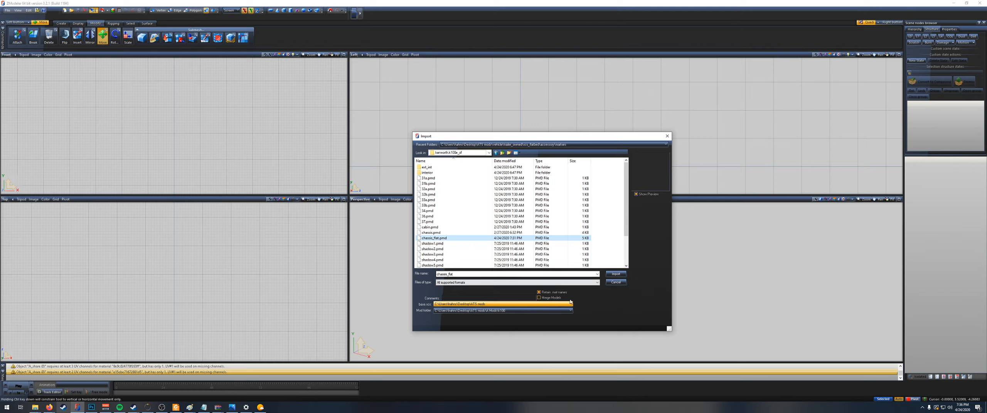
pyautogui.click(616, 274)
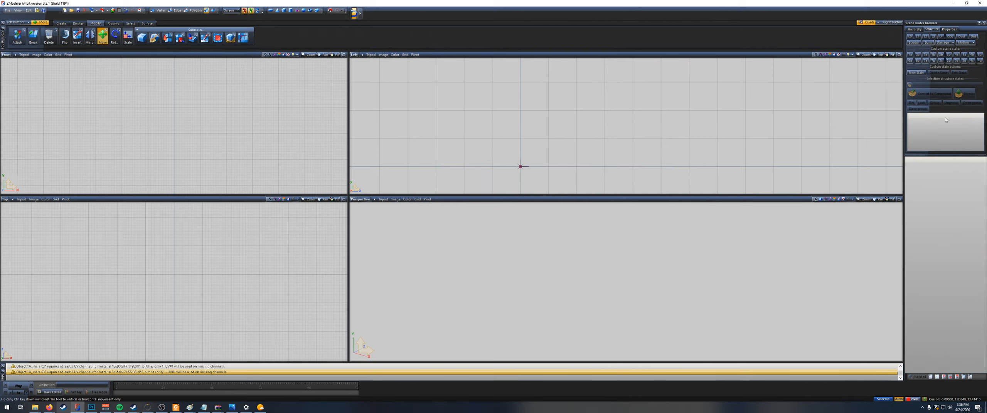
pyautogui.click(926, 56)
pyautogui.scroll(3, 590, 153)
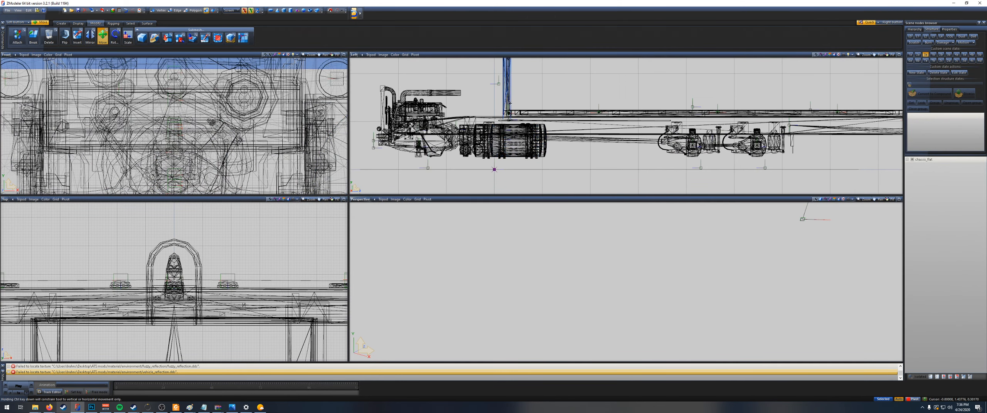
pyautogui.scroll(-2, 506, 100)
# Step: Import the original chassis.pmd from the same folder alongside the flatbed chassis and compare their geometry
pyautogui.click(94, 11)
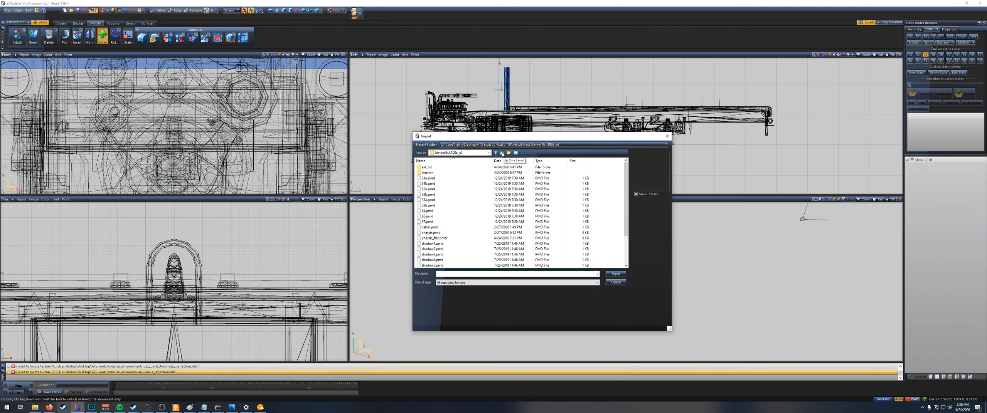
pyautogui.doubleClick(431, 233)
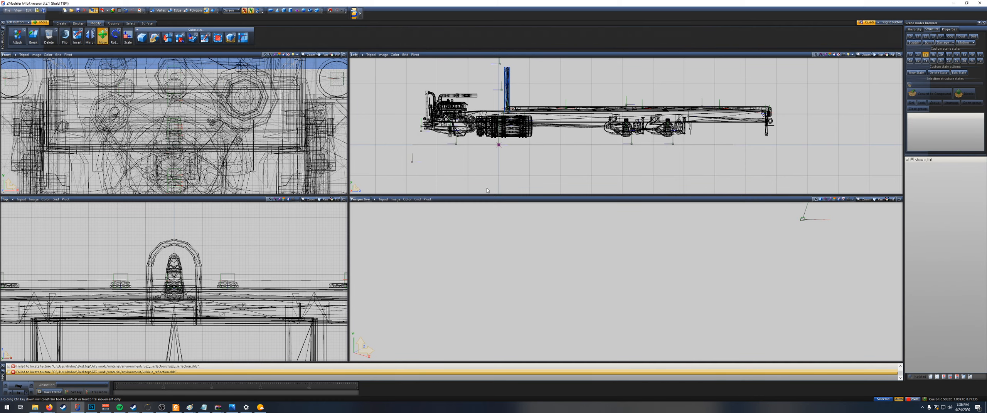
pyautogui.scroll(4, 602, 125)
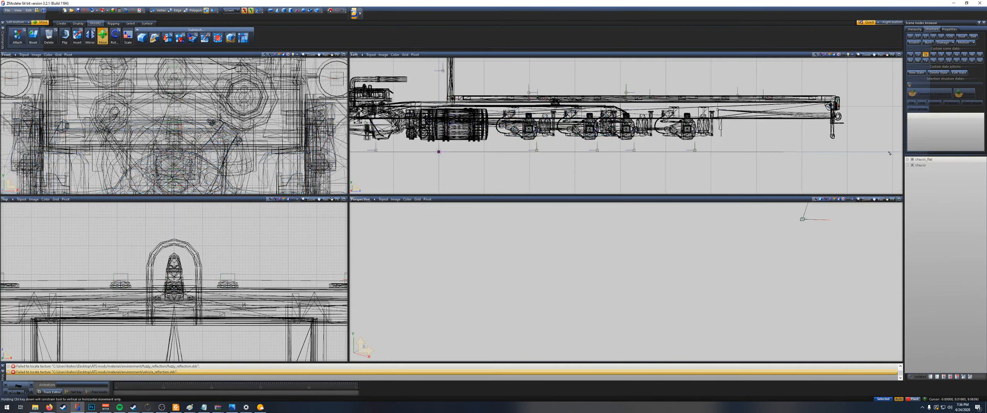
pyautogui.scroll(2, 566, 160)
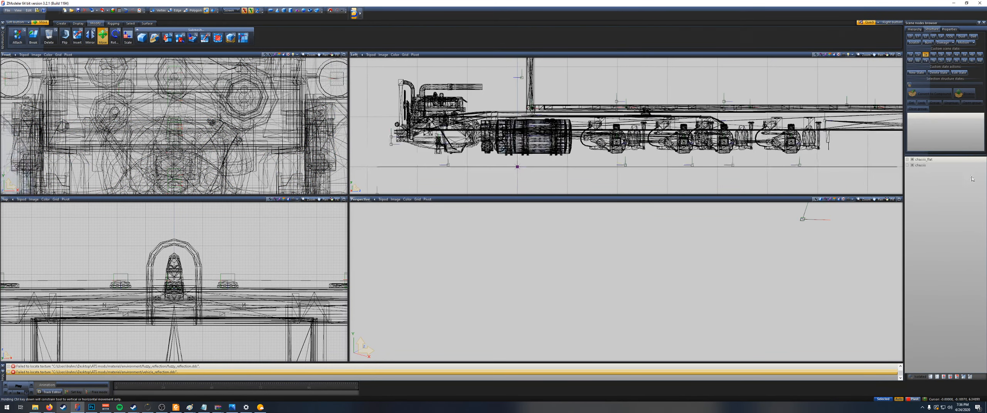
# Step: Expand chassis_flat, toggle its Ch3, rear tank and fuel tank parts to identify their geometry, and hide the original chassis
pyautogui.click(907, 159)
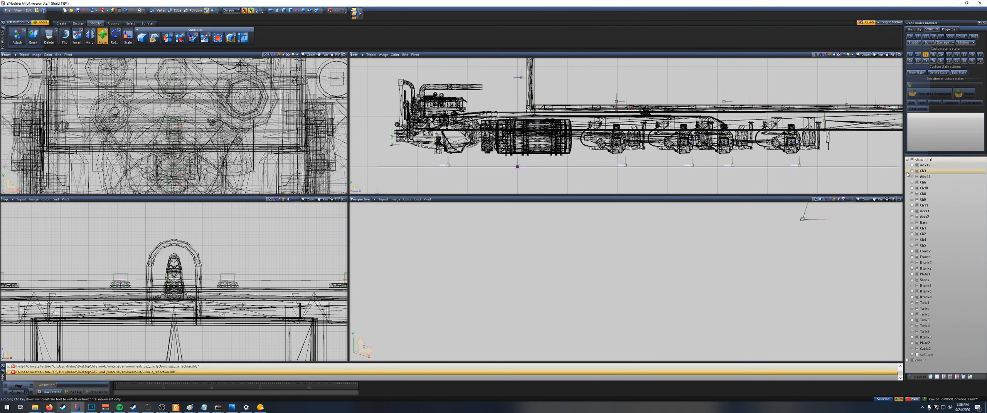
pyautogui.scroll(-1, 583, 118)
pyautogui.click(916, 171)
pyautogui.click(917, 171)
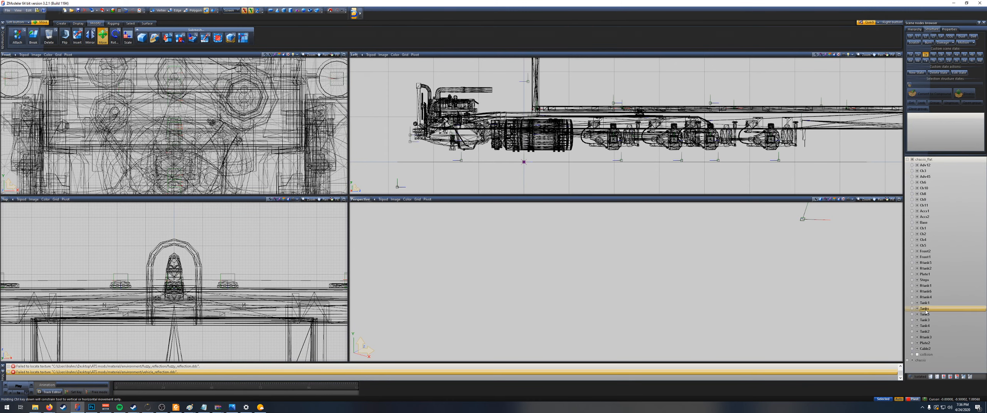
pyautogui.click(917, 287)
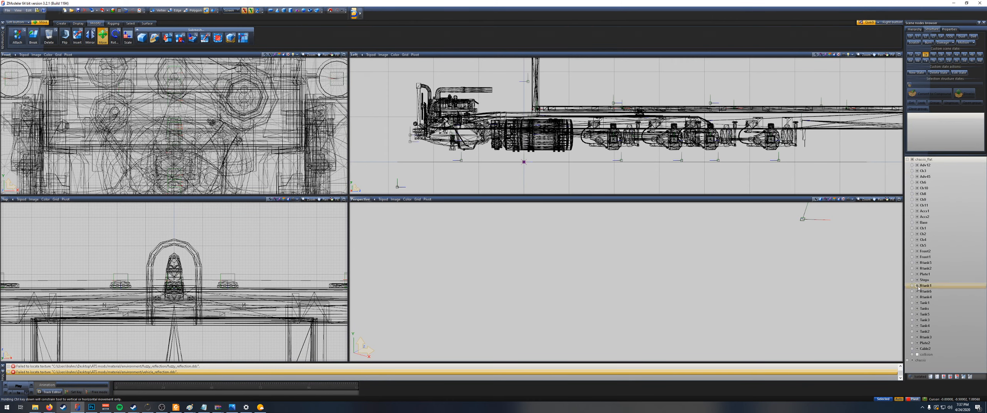
pyautogui.click(918, 291)
pyautogui.click(917, 309)
pyautogui.click(917, 315)
pyautogui.click(917, 320)
pyautogui.click(917, 326)
pyautogui.click(917, 332)
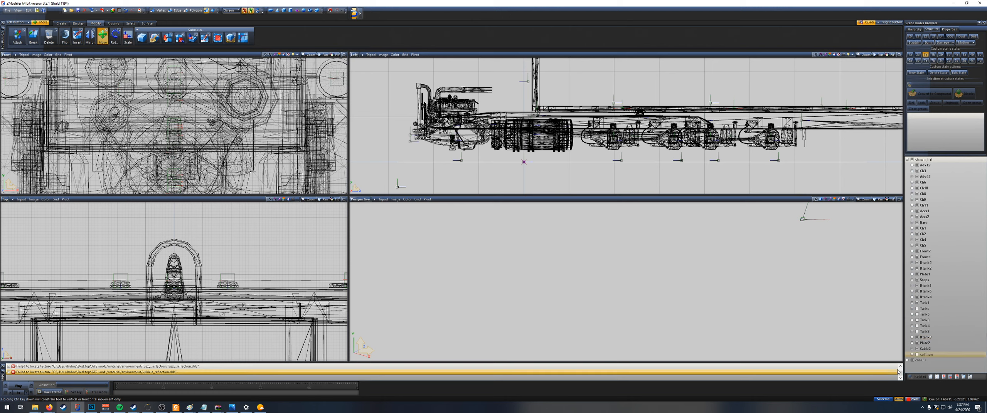
pyautogui.click(912, 361)
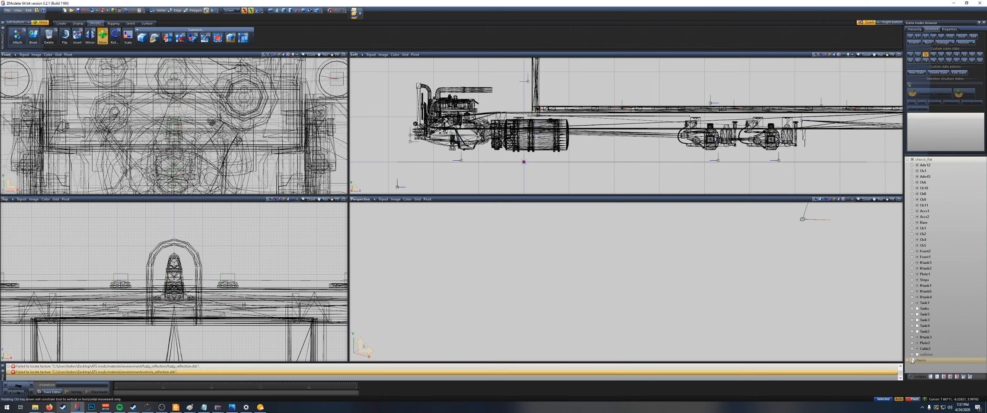
# Step: Show the hidden fuel tank parts of chassis_flat again and check which geometry each one contains
pyautogui.click(917, 309)
pyautogui.click(917, 314)
pyautogui.click(917, 321)
pyautogui.click(918, 326)
pyautogui.click(917, 332)
pyautogui.click(917, 338)
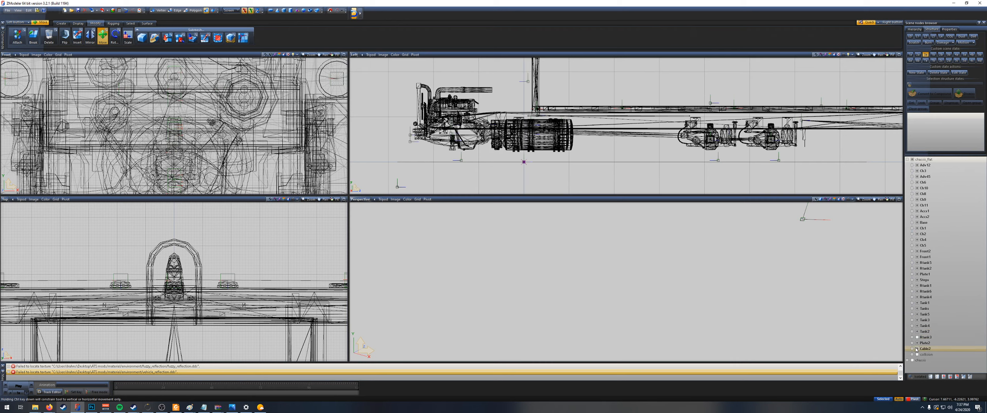
pyautogui.click(917, 337)
# Step: Toggle the Base and Ch3 parts of chassis_flat to identify their geometry, leaving both hidden
pyautogui.click(917, 223)
pyautogui.click(917, 222)
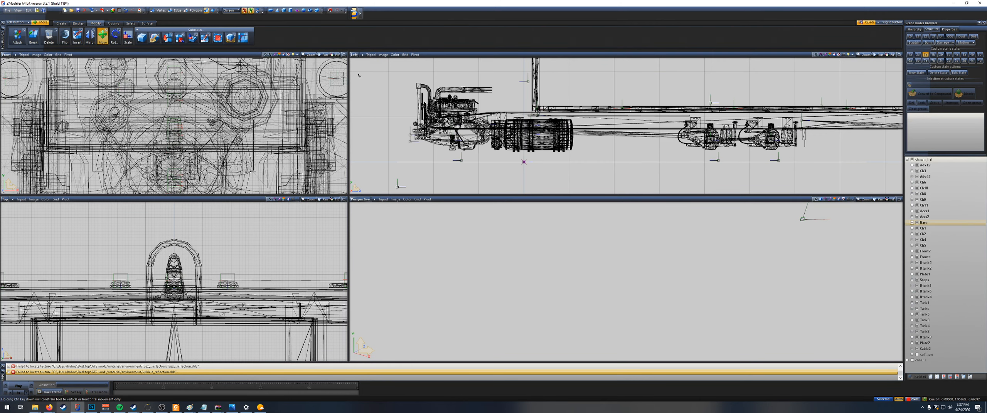
pyautogui.click(917, 223)
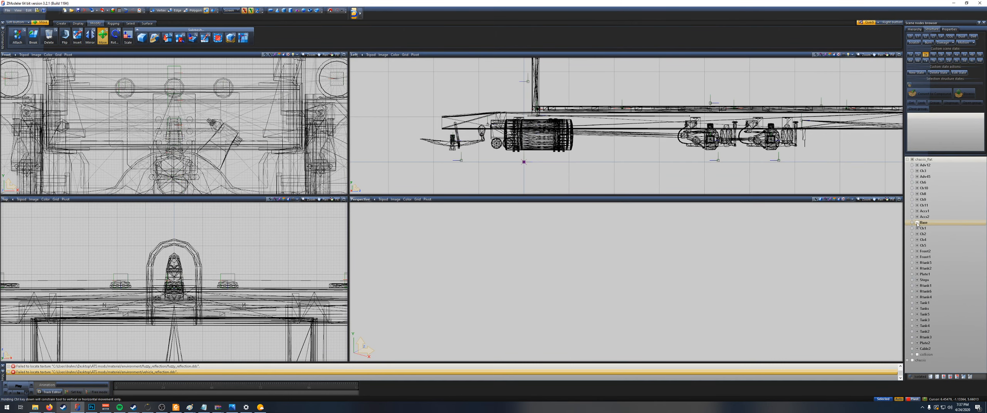
pyautogui.click(917, 171)
pyautogui.click(917, 170)
pyautogui.click(918, 171)
pyautogui.click(918, 171)
pyautogui.click(917, 170)
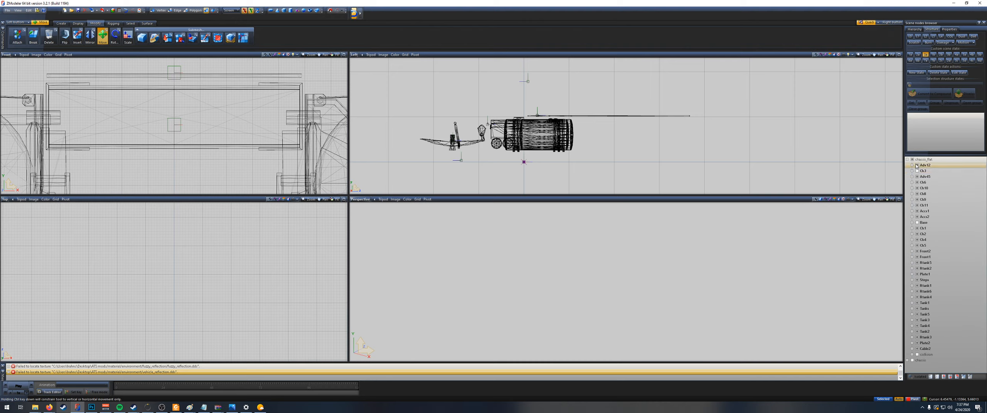
# Step: Toggle the Ch8, Front2 and Front1 parts of chassis_flat to examine the remaining geometry around the tanks
pyautogui.click(917, 194)
pyautogui.click(449, 145)
pyautogui.click(918, 251)
pyautogui.click(917, 251)
pyautogui.click(918, 251)
pyautogui.click(918, 252)
pyautogui.click(918, 257)
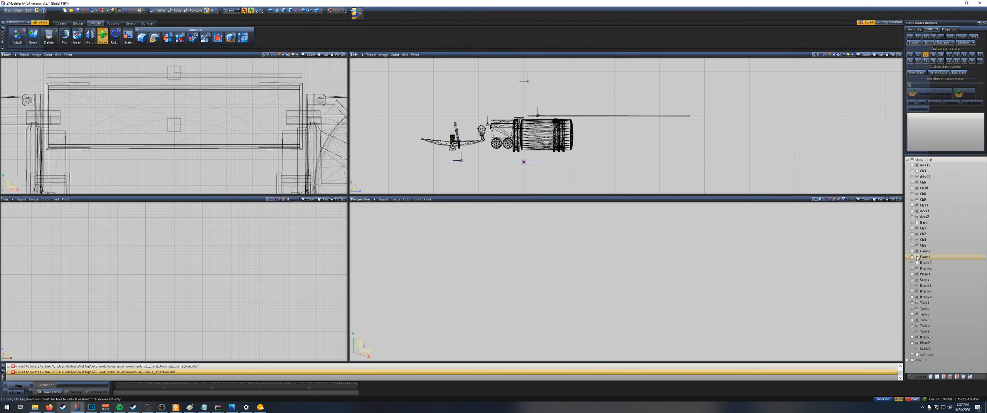
pyautogui.click(917, 257)
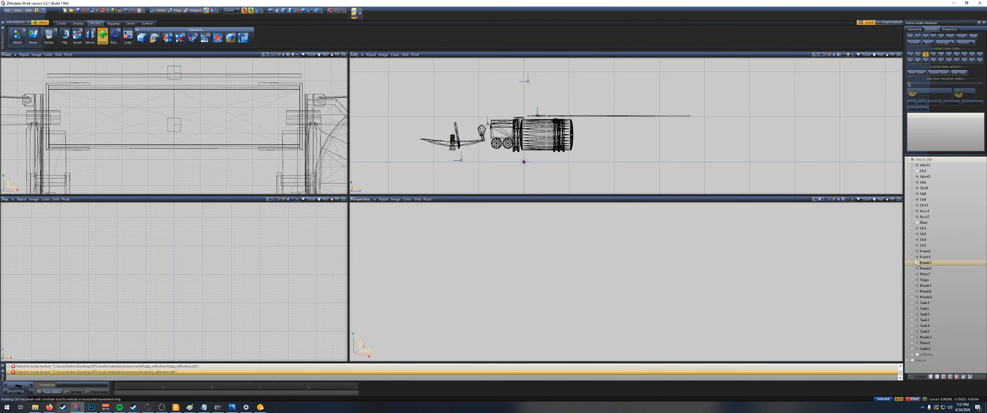
# Step: Show and expand the original chassis, and delete its Ch3 part
pyautogui.click(907, 360)
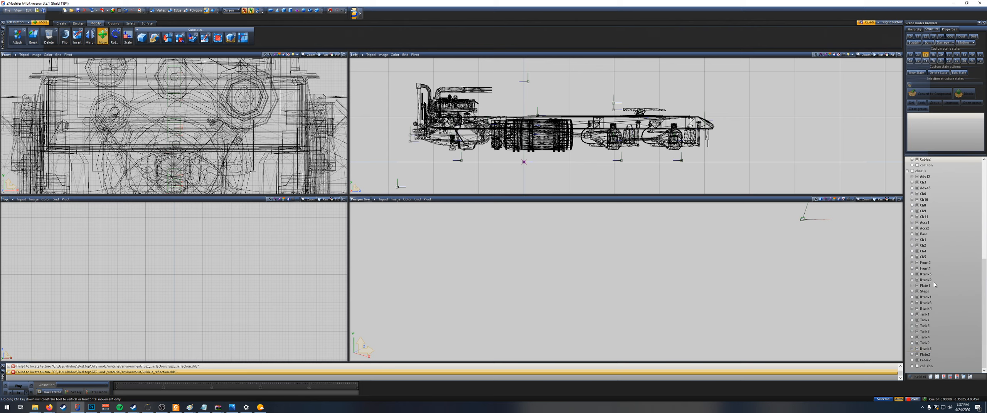
pyautogui.scroll(3, 934, 281)
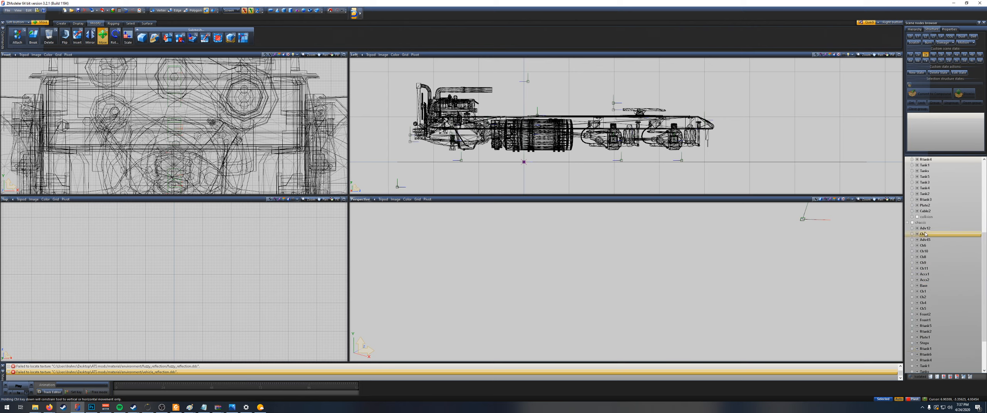
pyautogui.click(936, 234)
pyautogui.rightClick(936, 234)
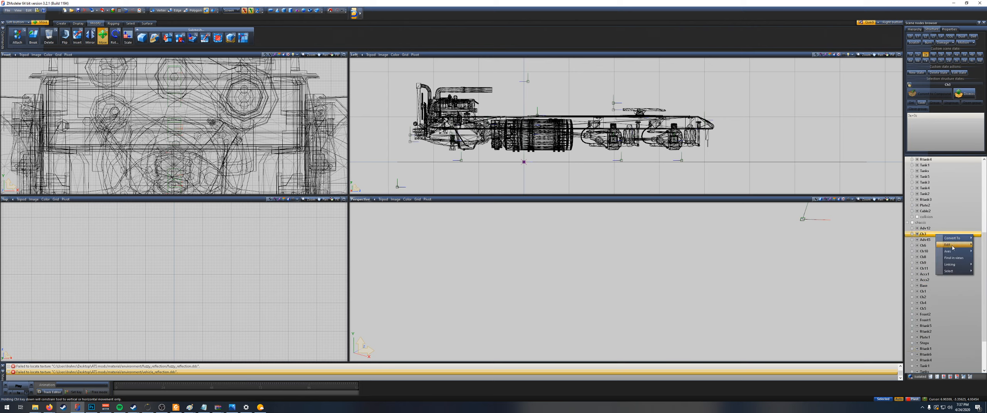
pyautogui.click(921, 250)
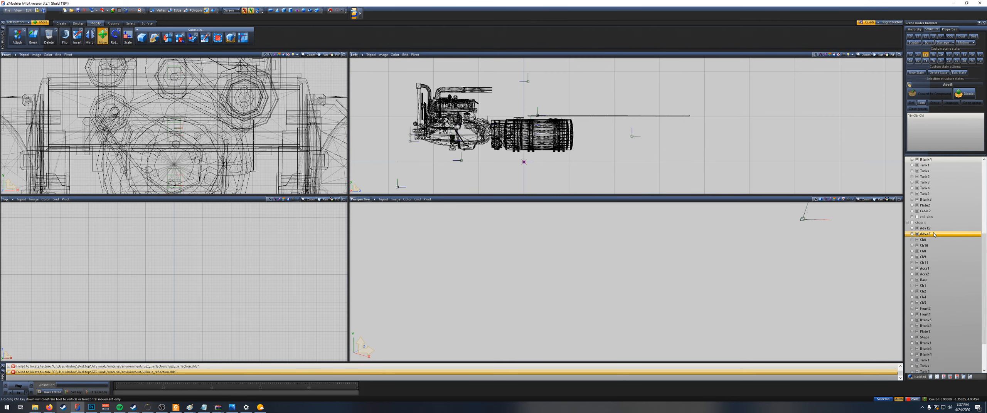
# Step: Move the Ch3 part above Adv12 as the first part of chassis_flat
pyautogui.scroll(6, 921, 252)
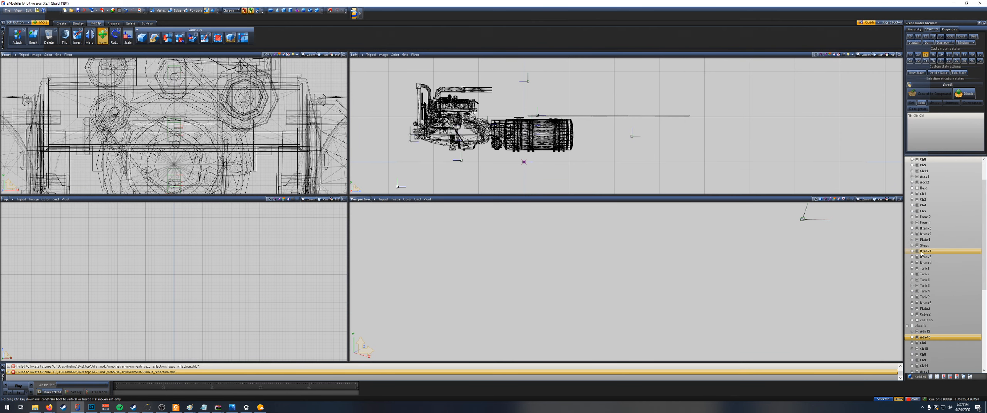
pyautogui.scroll(2, 920, 247)
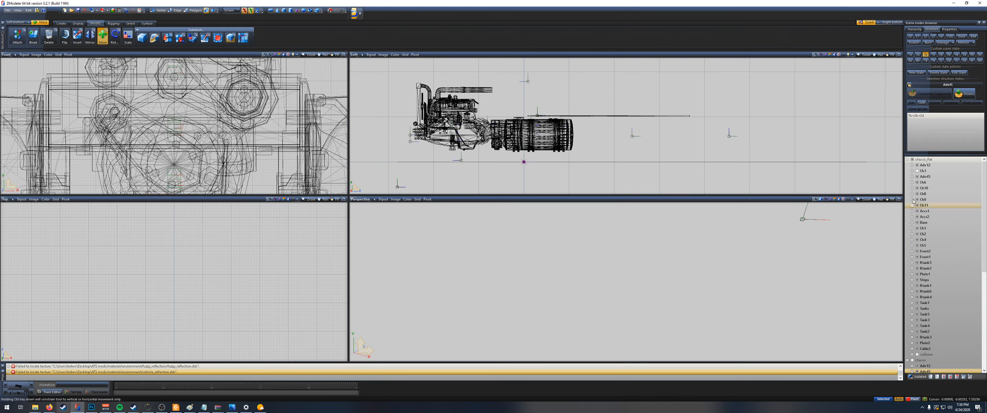
pyautogui.click(917, 172)
pyautogui.click(917, 172)
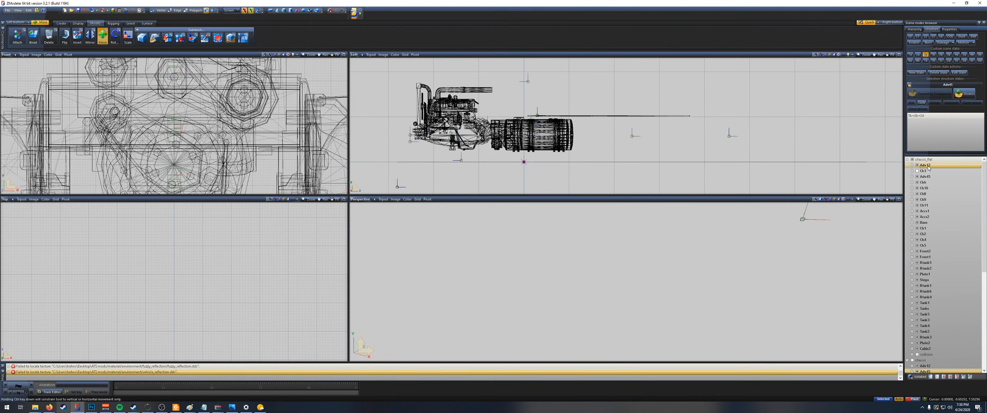
pyautogui.click(928, 166)
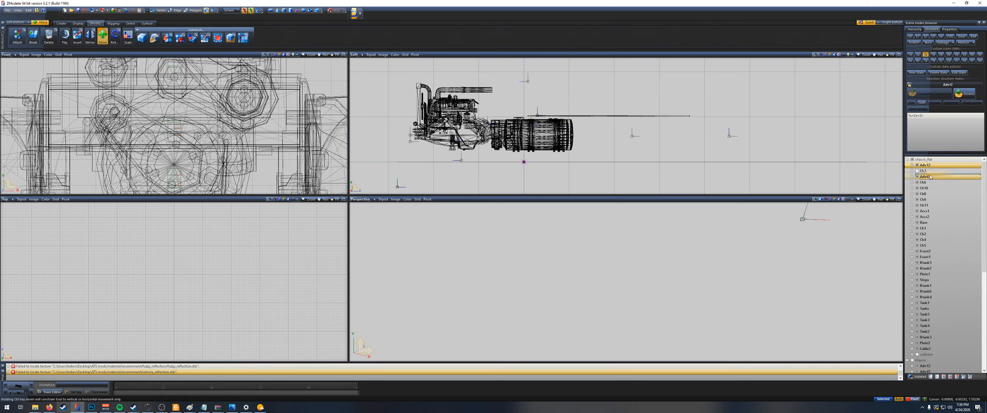
pyautogui.moveTo(930, 174); pyautogui.dragTo(930, 174)
pyautogui.click(933, 171)
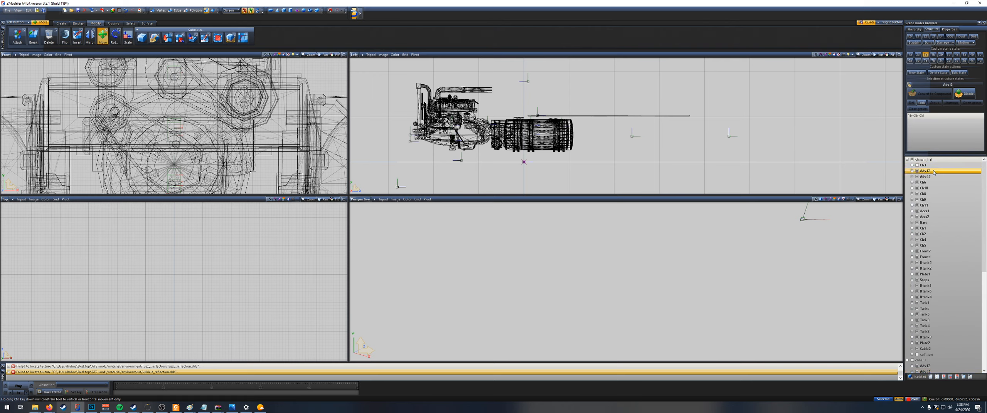
# Step: Delete all chassis_flat parts from Adv12 through Cable2, keeping Ch3 and the collision node
pyautogui.keyDown('shift'); pyautogui.click(941, 350); pyautogui.keyUp('shift')
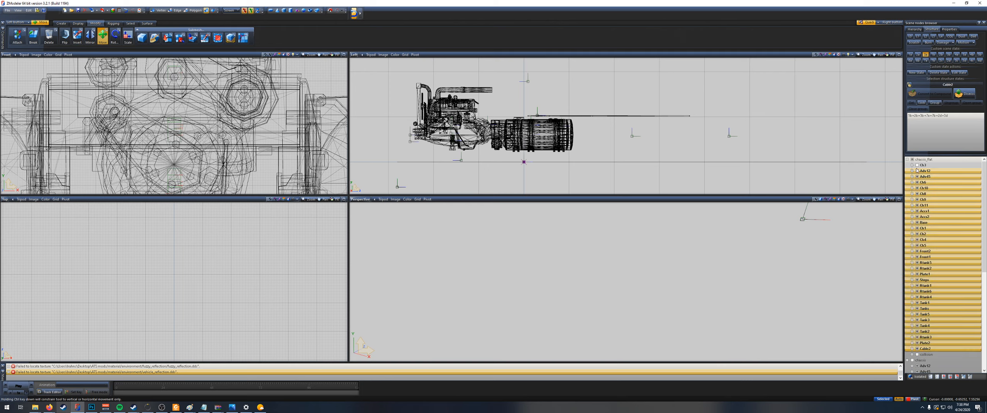
pyautogui.rightClick(926, 172)
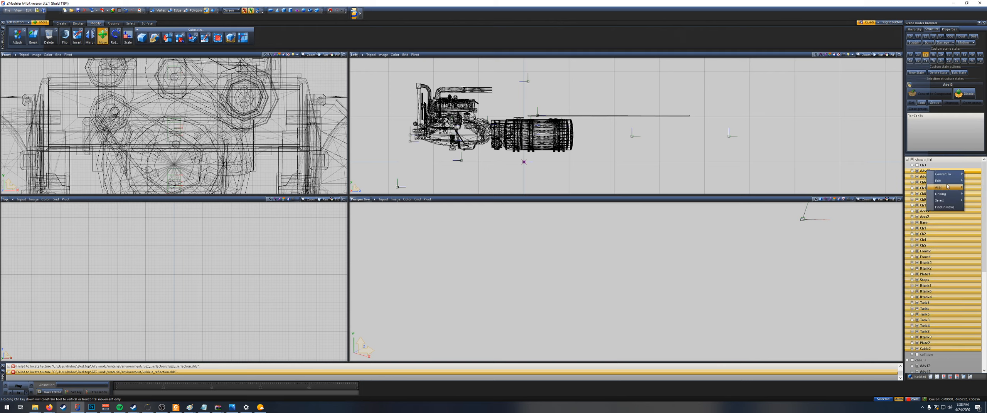
pyautogui.moveTo(944, 180)
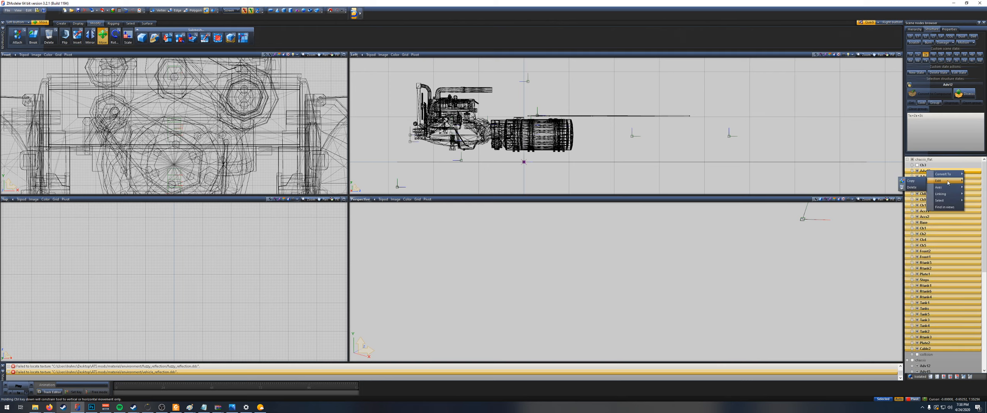
pyautogui.click(913, 187)
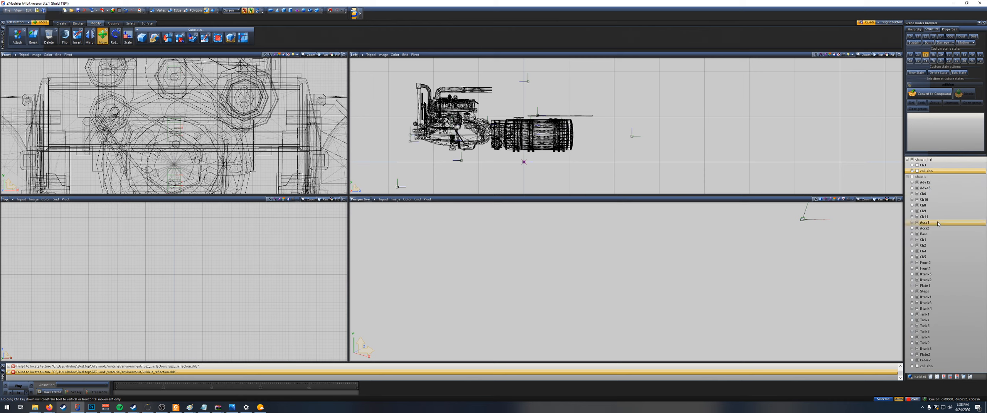
# Step: Move all original chassis parts from Adv12 through Cable2 into chassis_flat
pyautogui.click(929, 183)
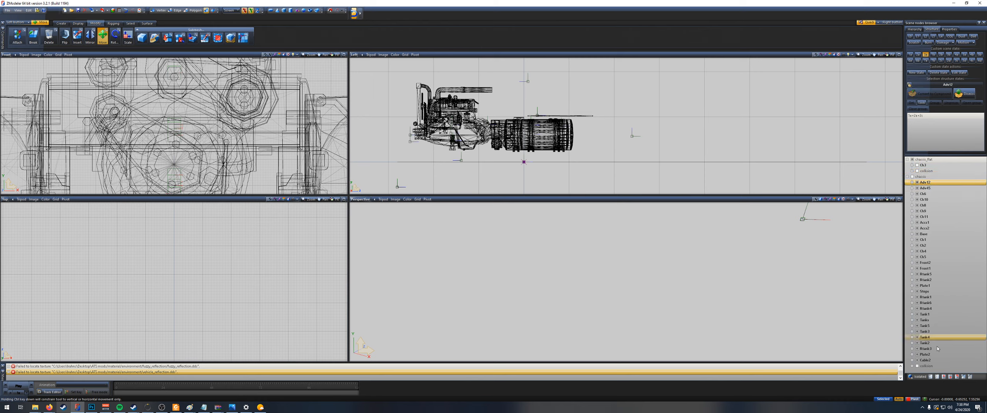
pyautogui.keyDown('shift'); pyautogui.click(931, 361); pyautogui.keyUp('shift')
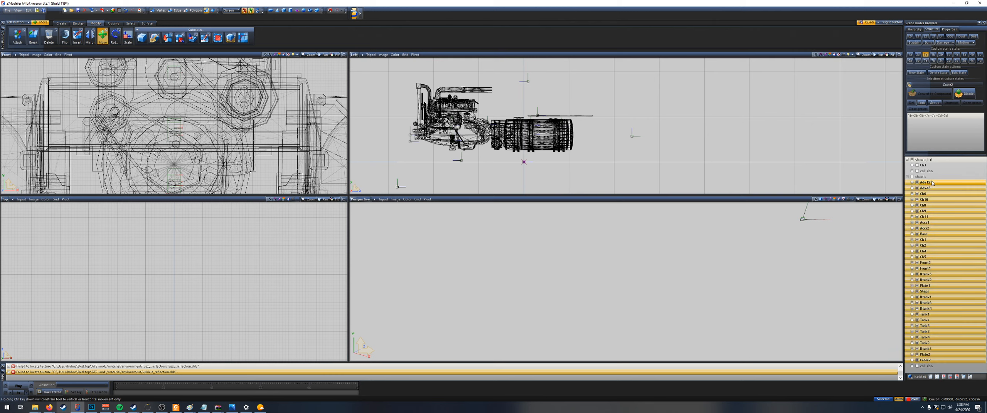
pyautogui.moveTo(931, 184); pyautogui.dragTo(936, 160)
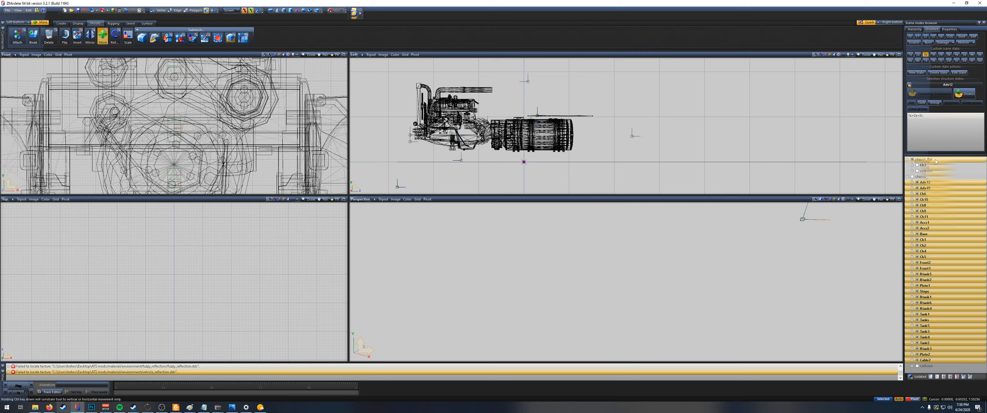
pyautogui.moveTo(935, 162); pyautogui.dragTo(935, 160)
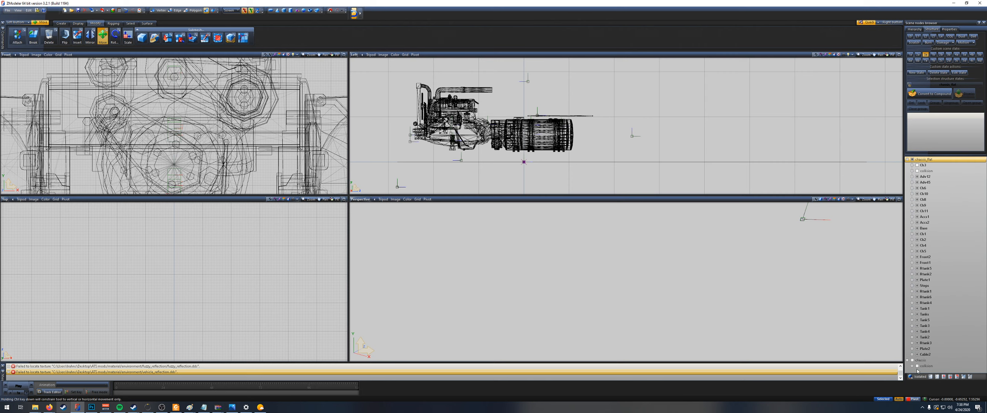
# Step: Show the Ch3 part and inspect the combined flatbed chassis from the rear and side in the perspective view
pyautogui.click(920, 165)
pyautogui.click(918, 165)
pyautogui.scroll(-2, 684, 134)
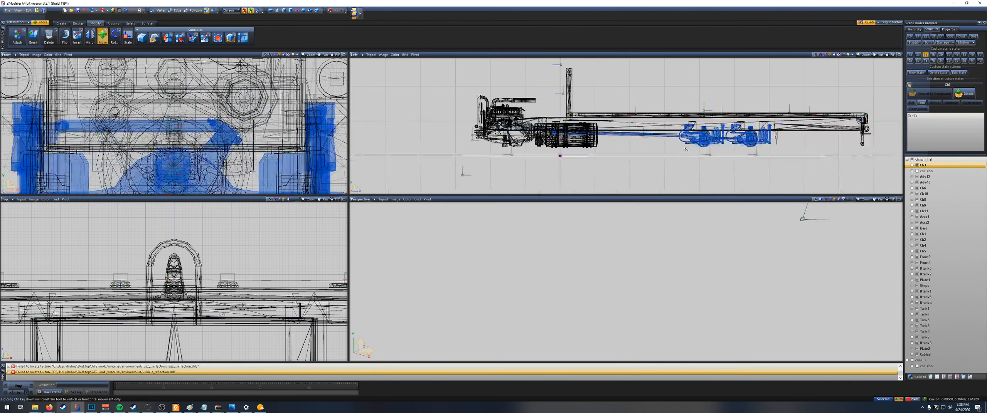
pyautogui.scroll(-4, 589, 310)
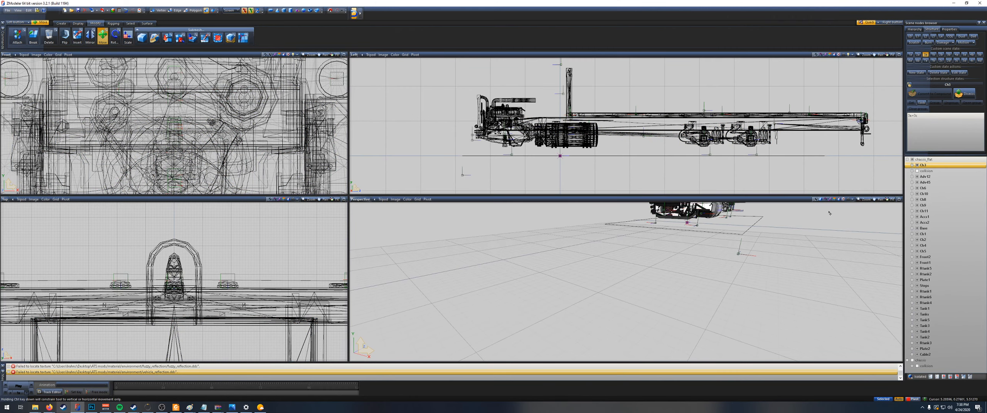
pyautogui.moveTo(589, 310); pyautogui.dragTo(640, 308, button='middle')
pyautogui.scroll(-3, 617, 295)
pyautogui.scroll(4, 660, 325)
pyautogui.scroll(2, 690, 294)
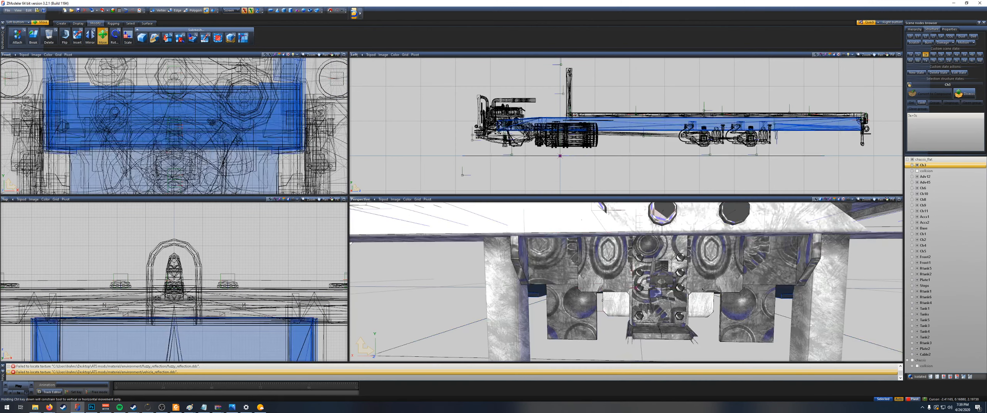
pyautogui.scroll(-2, 693, 290)
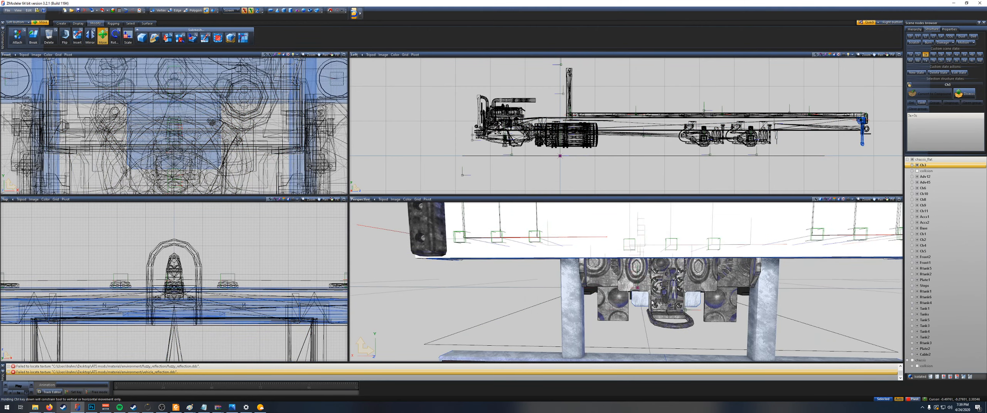
pyautogui.moveTo(648, 283); pyautogui.dragTo(621, 295, button='middle')
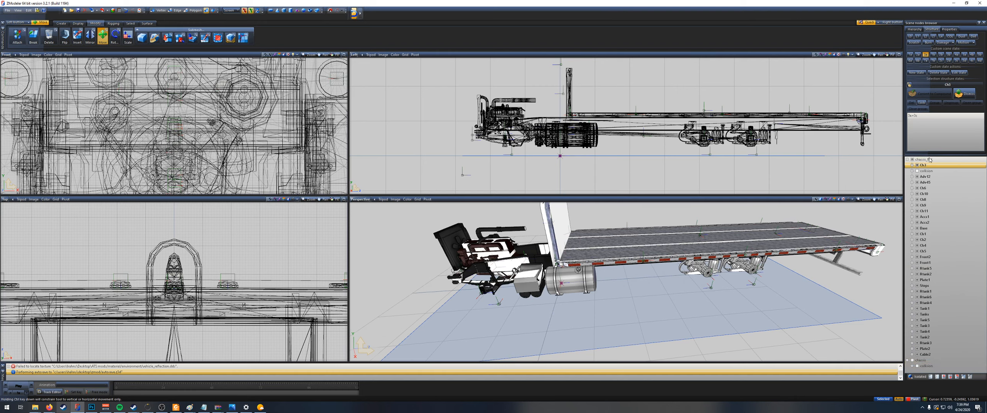
# Step: Delete the leftover original chassis node from the scene, keeping chassis_flat and its parts
pyautogui.click(918, 360)
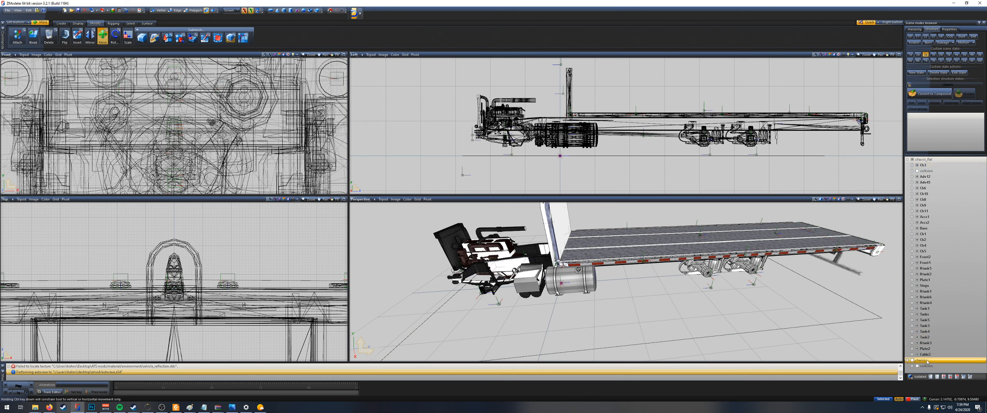
pyautogui.rightClick(932, 360)
pyautogui.moveTo(939, 365)
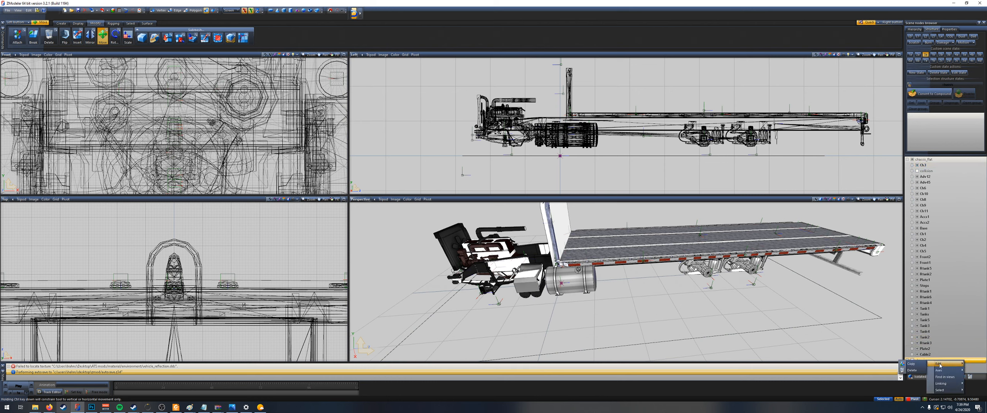
pyautogui.click(913, 371)
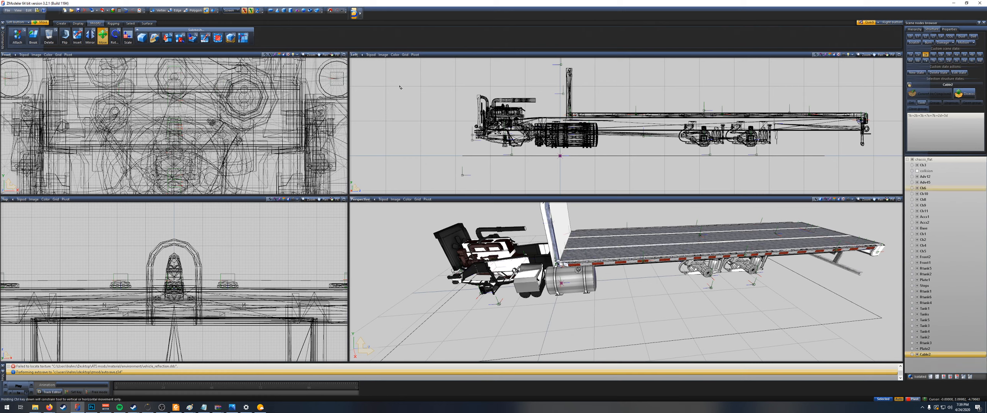
# Step: Export the combined model over the existing chassis_flat.pmd in the K100E truck folder
pyautogui.click(103, 10)
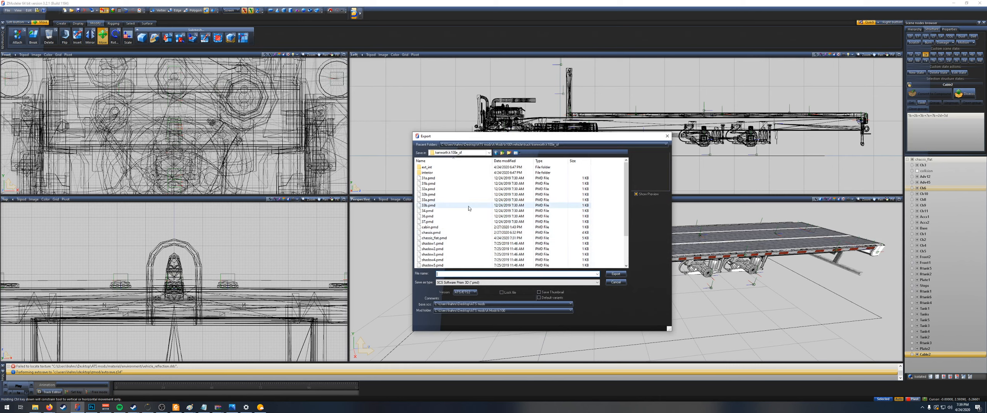
pyautogui.click(501, 238)
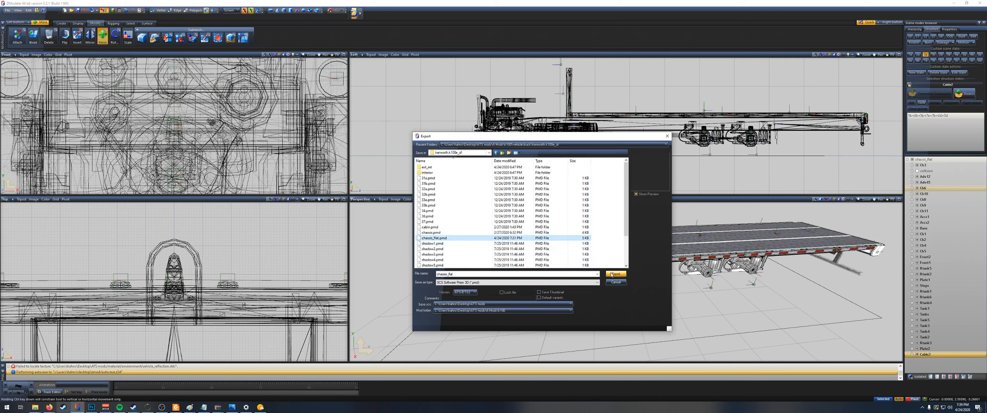
pyautogui.click(616, 274)
pyautogui.click(509, 204)
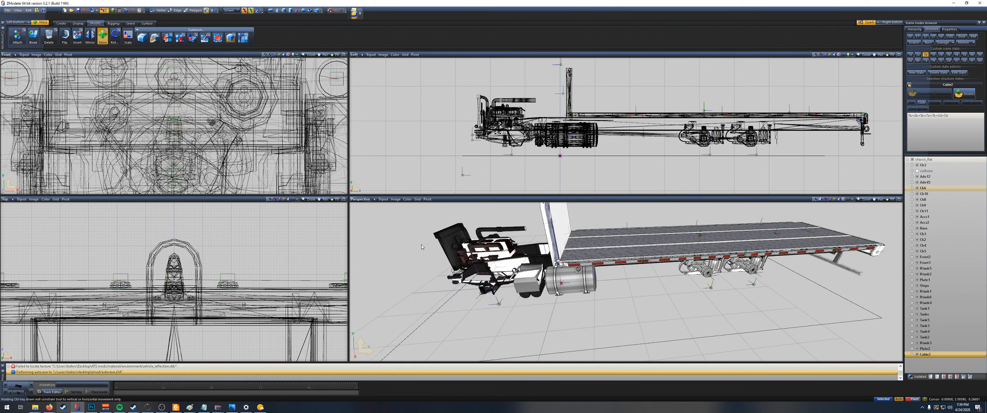
# Step: Replace the chassis_flat .pmc, .pmd and .pmg files in the K100E mod archive's vehicle/truck Kenworth folder with the newly exported ones
pyautogui.moveTo(218, 408)
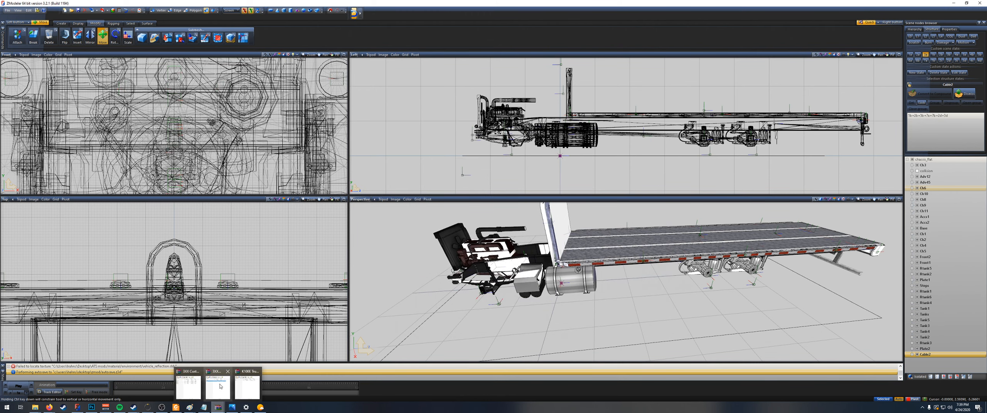
pyautogui.click(247, 388)
pyautogui.moveTo(35, 408)
pyautogui.click(5, 386)
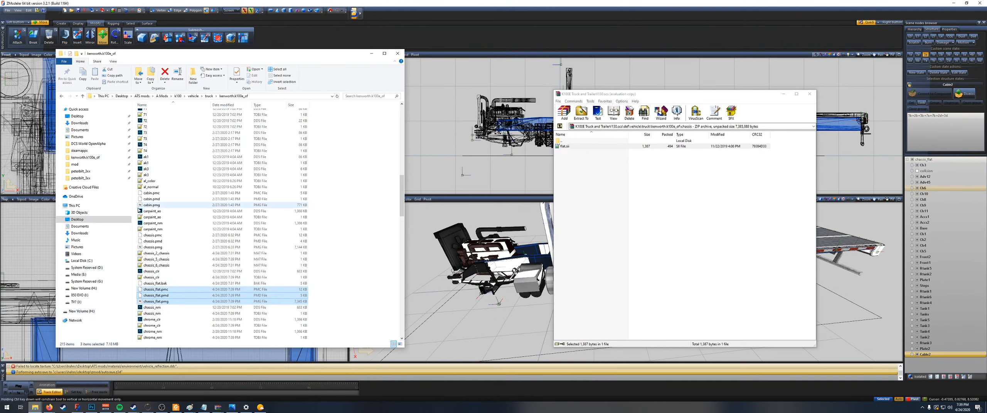
pyautogui.moveTo(157, 291); pyautogui.dragTo(634, 236)
pyautogui.hotkey('alt', 'Left')
pyautogui.hotkey('alt', 'Left')
pyautogui.hotkey('alt', 'Left')
pyautogui.hotkey('alt', 'Left')
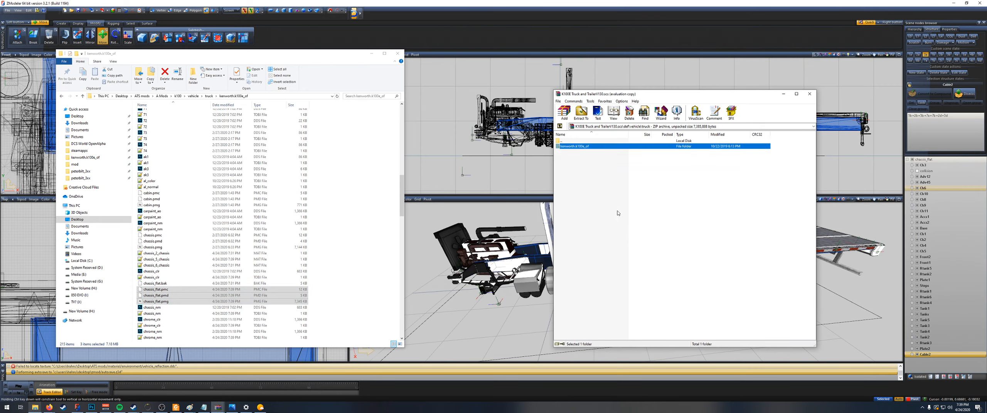
pyautogui.press('BackSpace')
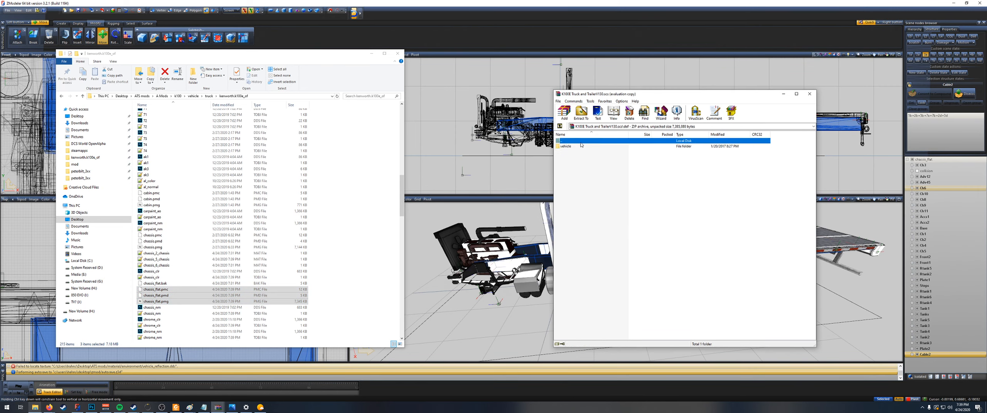
pyautogui.doubleClick(581, 146)
pyautogui.doubleClick(572, 152)
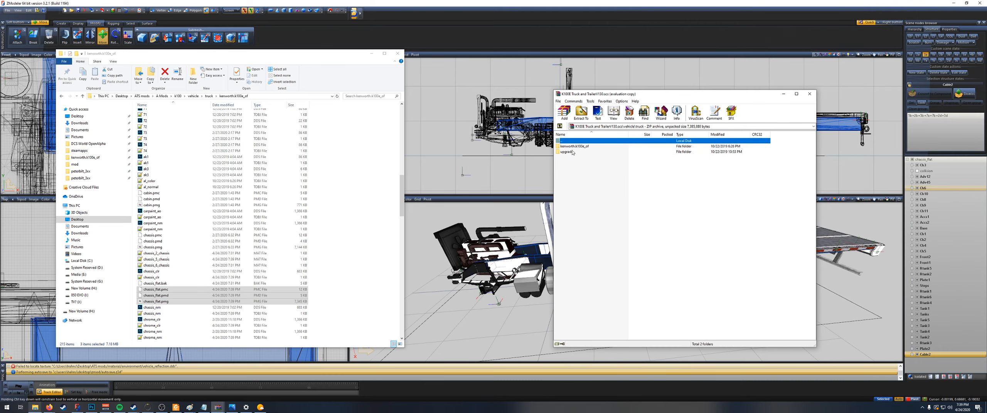
pyautogui.doubleClick(575, 147)
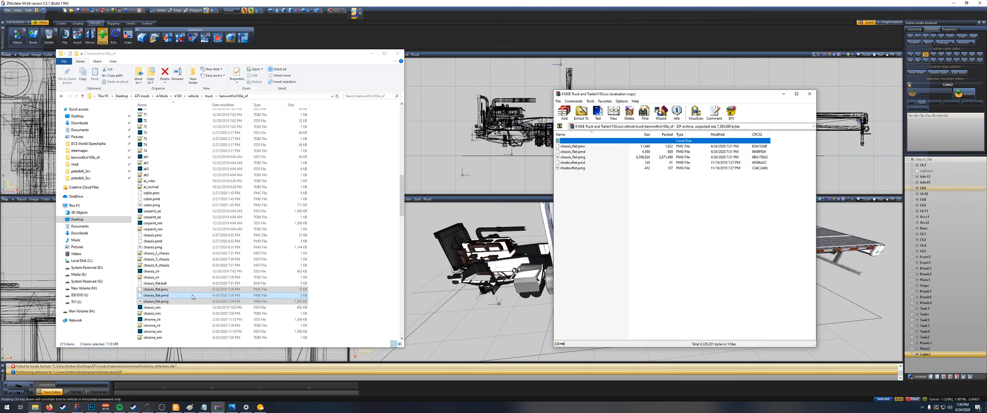
pyautogui.moveTo(193, 297); pyautogui.dragTo(613, 273)
pyautogui.click(690, 274)
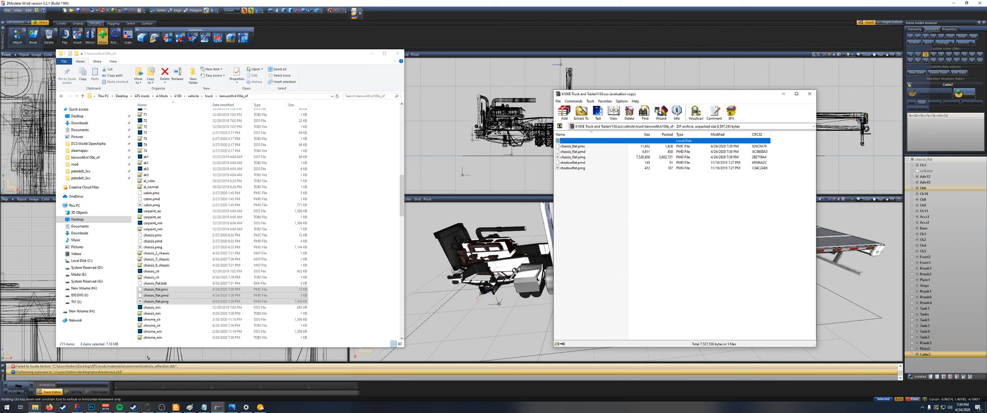
# Step: Launch American Truck Simulator from the Steam library to test the updated flatbed chassis
pyautogui.click(63, 408)
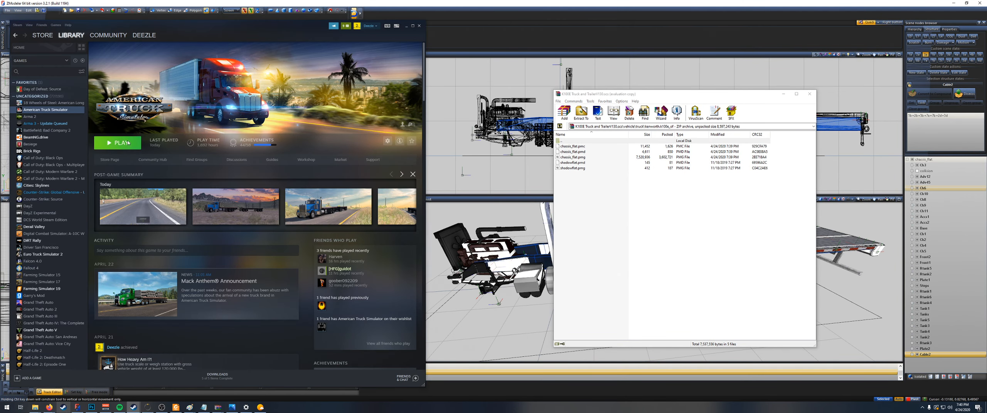
pyautogui.click(126, 143)
pyautogui.click(501, 228)
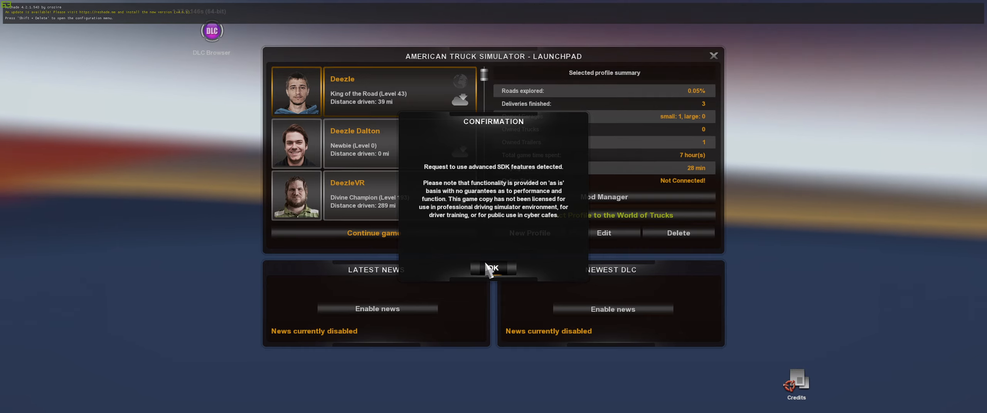
pyautogui.click(482, 267)
pyautogui.click(410, 230)
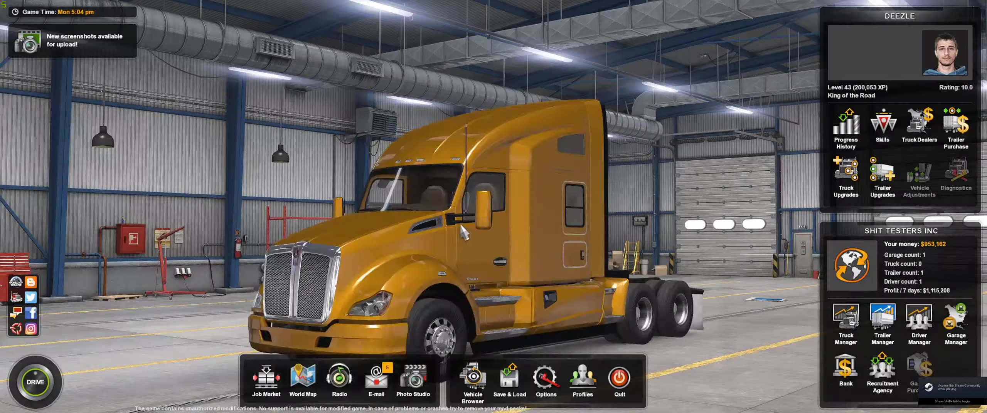
pyautogui.click(620, 377)
# Step: Import the original chassis.pmd into the ZModeler scene alongside chassis_flat
pyautogui.click(466, 263)
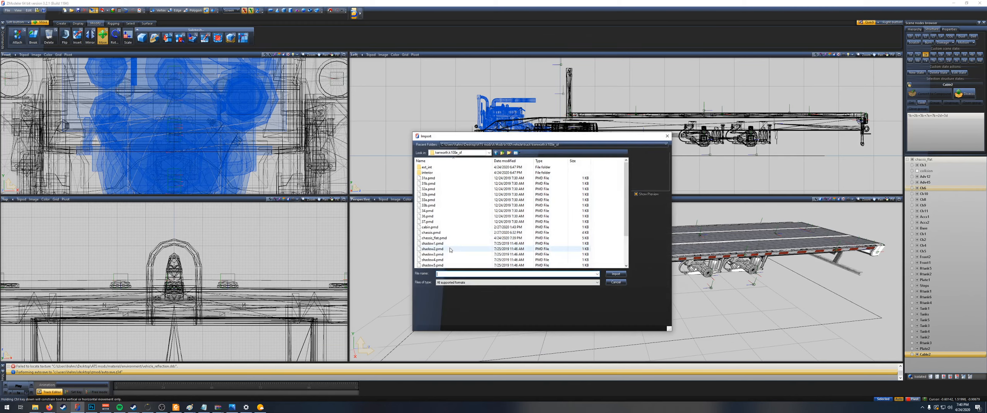
pyautogui.doubleClick(436, 233)
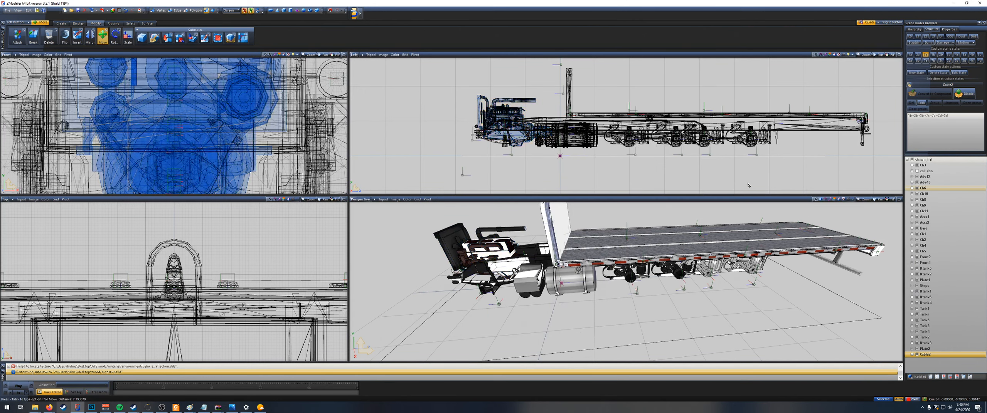
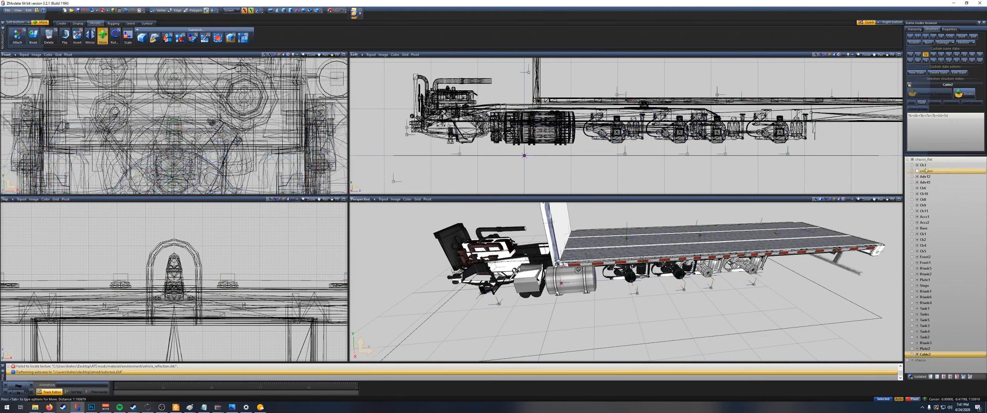
# Step: Delete the Ch3 03 part from the Ch3 group of chassis_flat
pyautogui.click(912, 165)
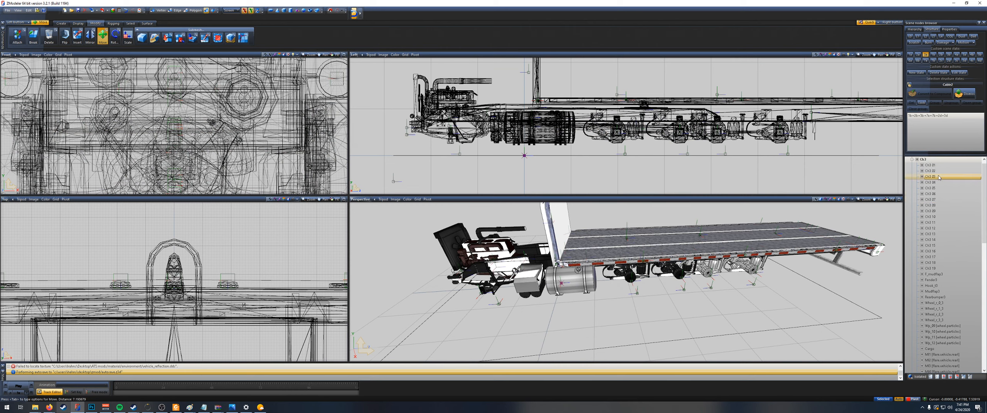
pyautogui.click(933, 177)
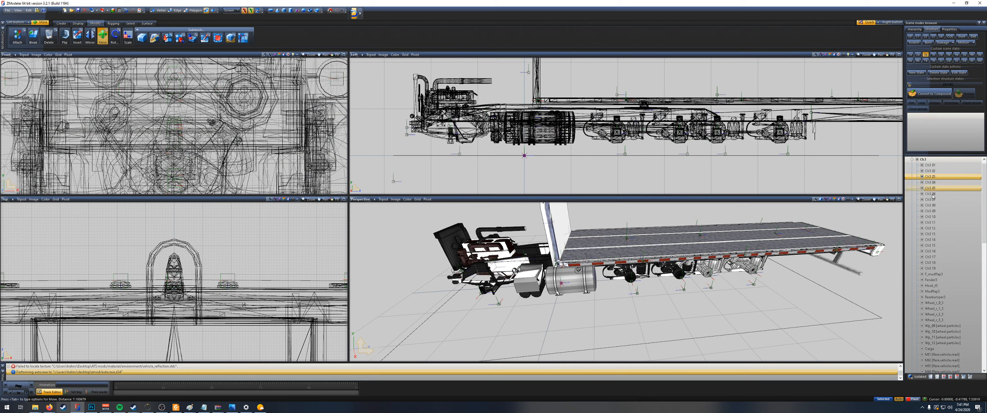
pyautogui.scroll(1, 937, 192)
pyautogui.rightClick(935, 186)
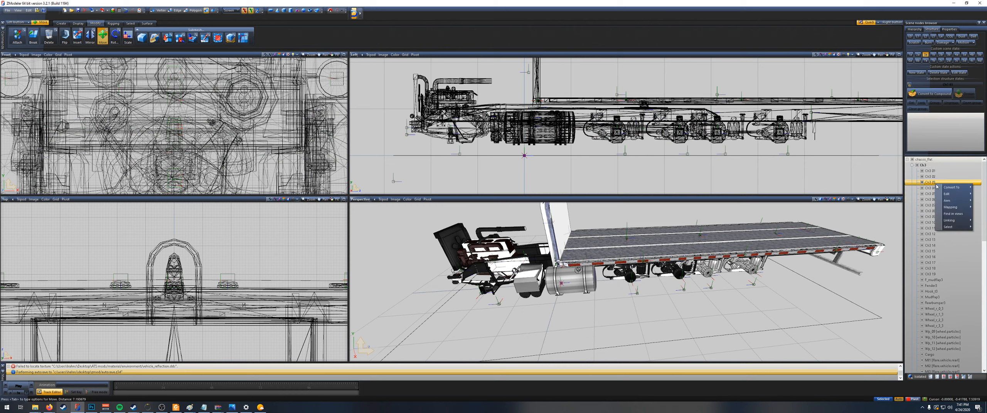
pyautogui.moveTo(949, 195)
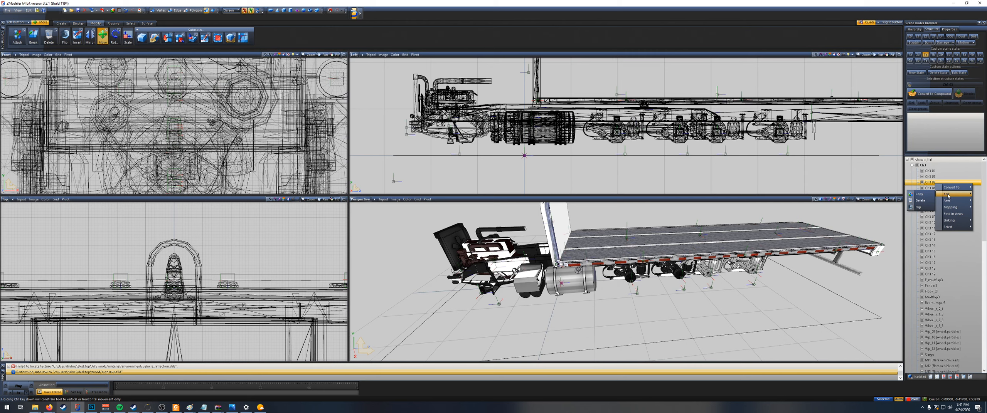
pyautogui.click(920, 201)
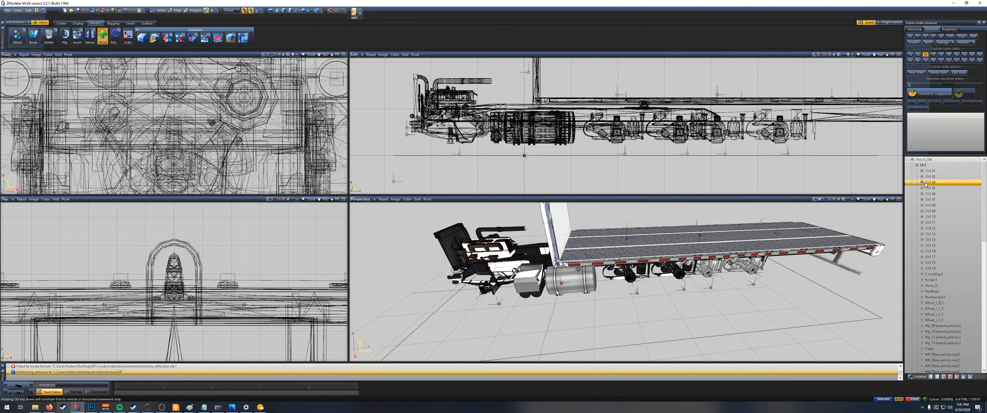
# Step: Move the Ch3 03 part from the original chassis into the Ch3 group of chassis_flat
pyautogui.scroll(-15, 929, 272)
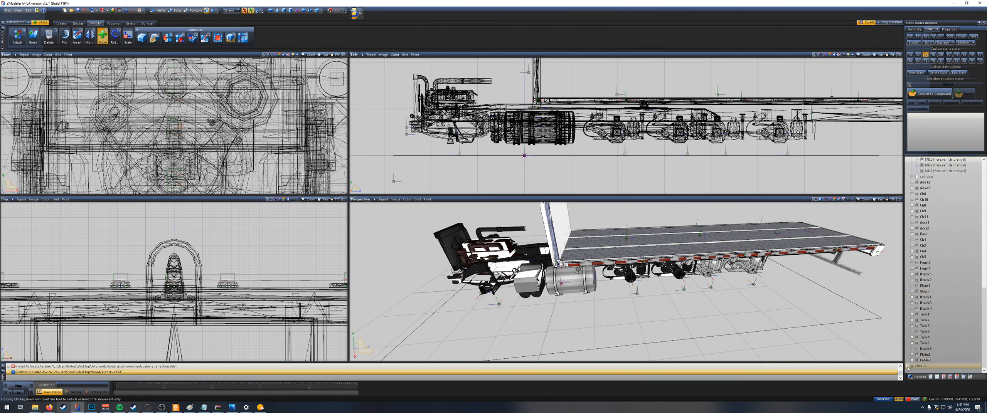
pyautogui.click(908, 366)
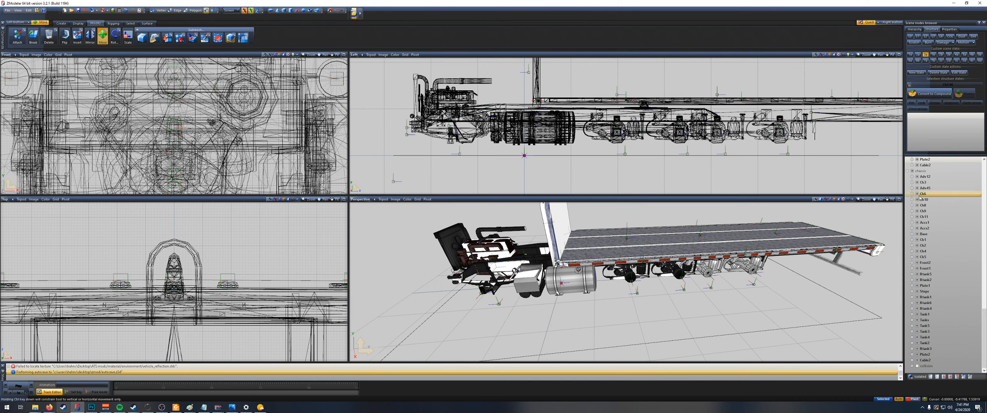
pyautogui.click(912, 182)
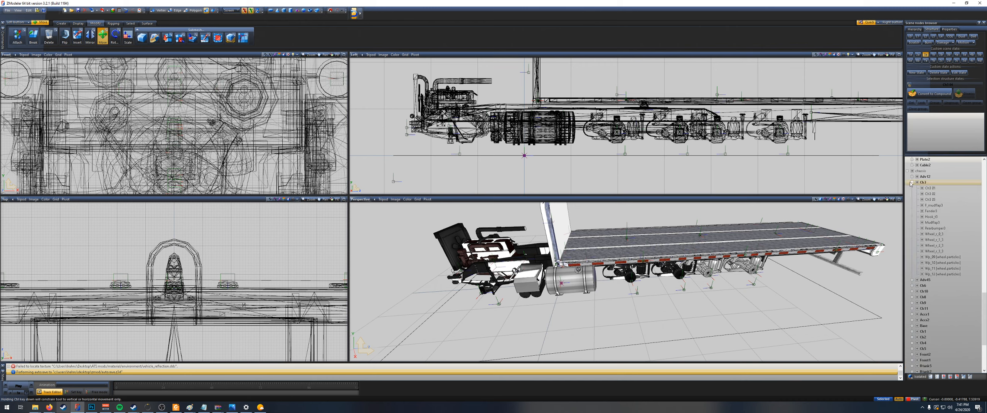
pyautogui.click(941, 199)
pyautogui.scroll(-3, 942, 195)
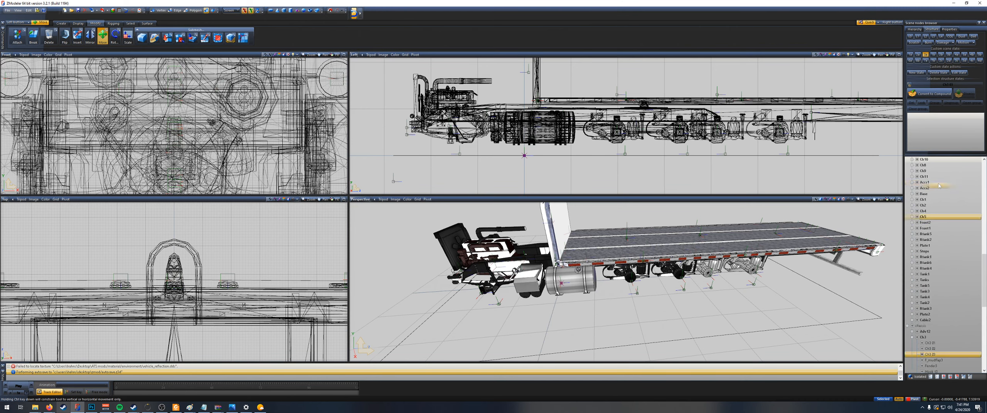
pyautogui.scroll(7, 939, 185)
pyautogui.click(937, 166)
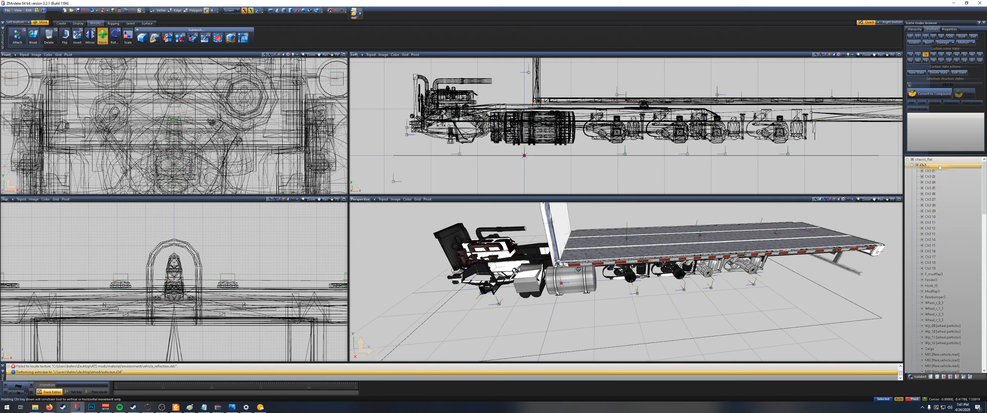
# Step: Hide the original chassis and examine the transferred Ch3 03 part along the flatbed's frame and axles
pyautogui.scroll(-7, 939, 193)
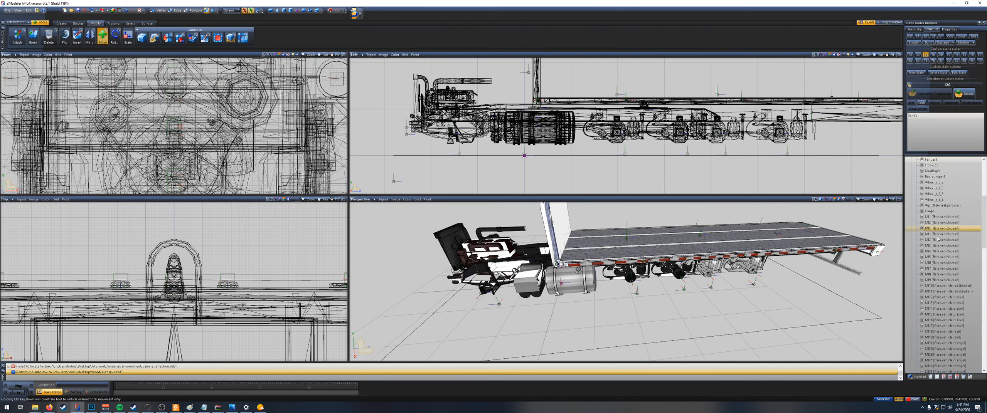
pyautogui.click(936, 309)
pyautogui.scroll(-4, 937, 311)
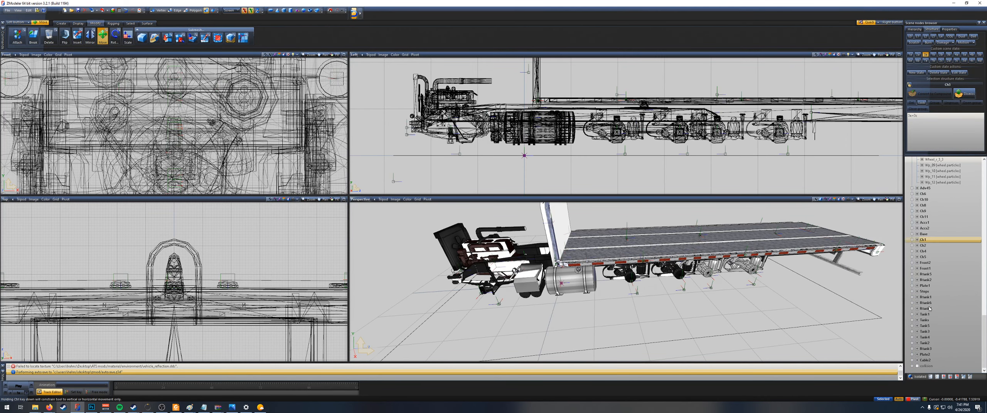
pyautogui.click(922, 349)
pyautogui.scroll(8, 920, 231)
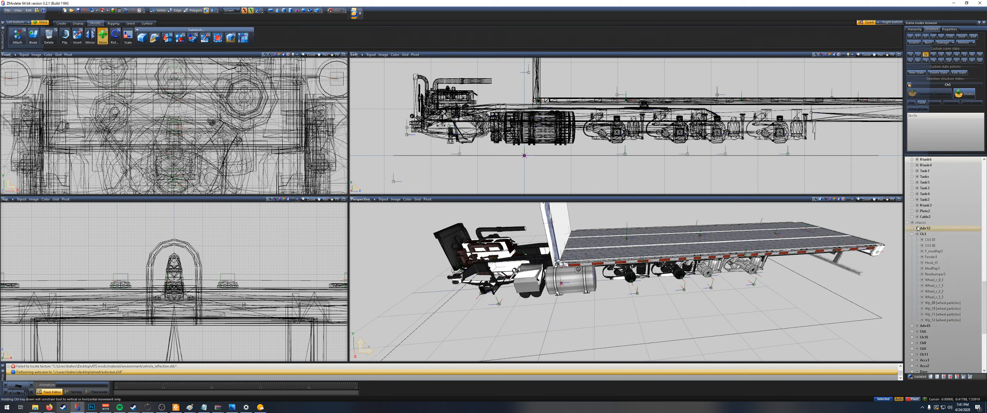
pyautogui.scroll(8, 906, 224)
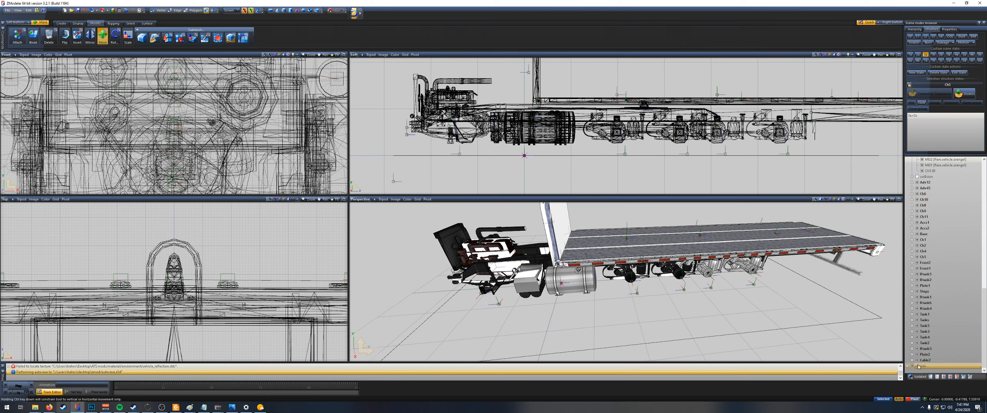
pyautogui.scroll(3, 636, 143)
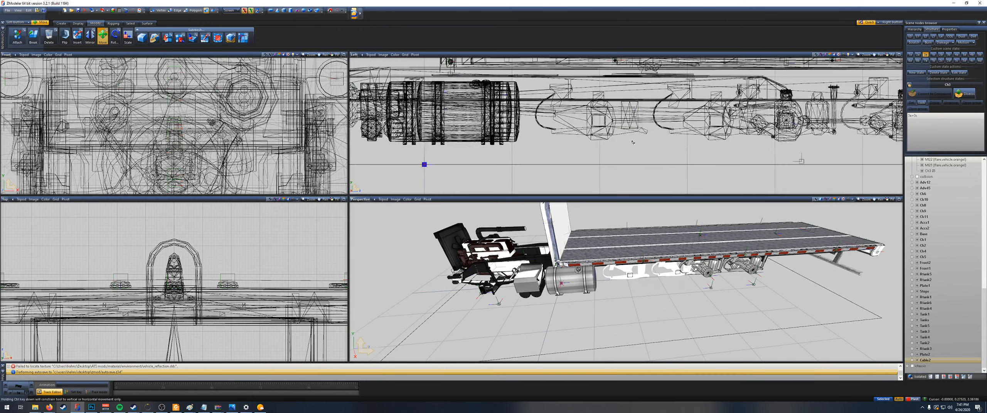
pyautogui.moveTo(596, 122); pyautogui.dragTo(583, 120)
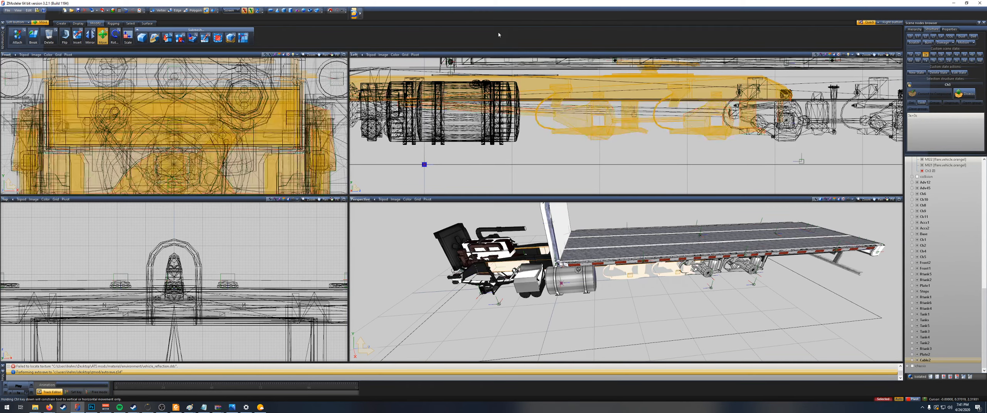
pyautogui.scroll(-1, 687, 156)
pyautogui.scroll(-3, 687, 156)
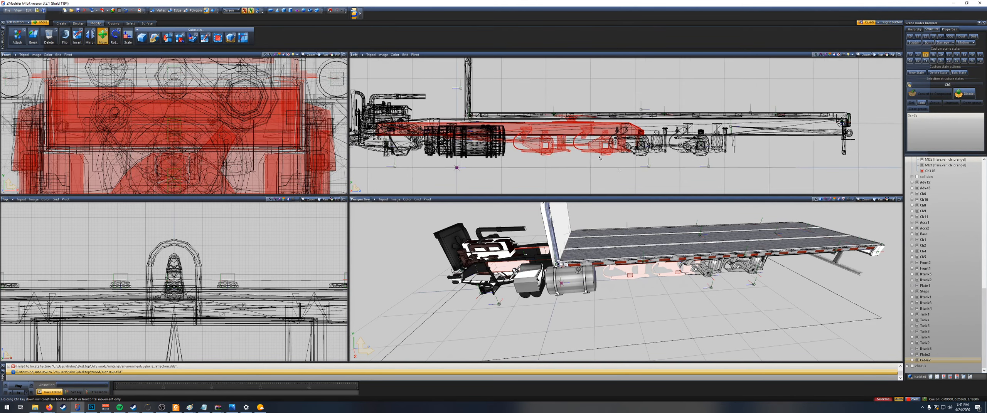
pyautogui.moveTo(720, 247); pyautogui.dragTo(716, 298, button='middle')
pyautogui.click(607, 172)
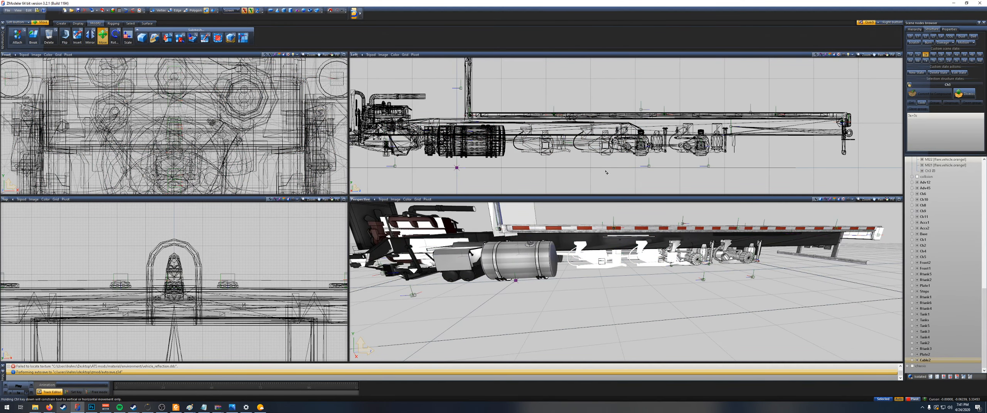
# Step: Undo the hiding of the original chassis, the Ch3 03 transfer and the deletion of the flatbed's Ch3 03
pyautogui.hotkey('ctrl', 'z')
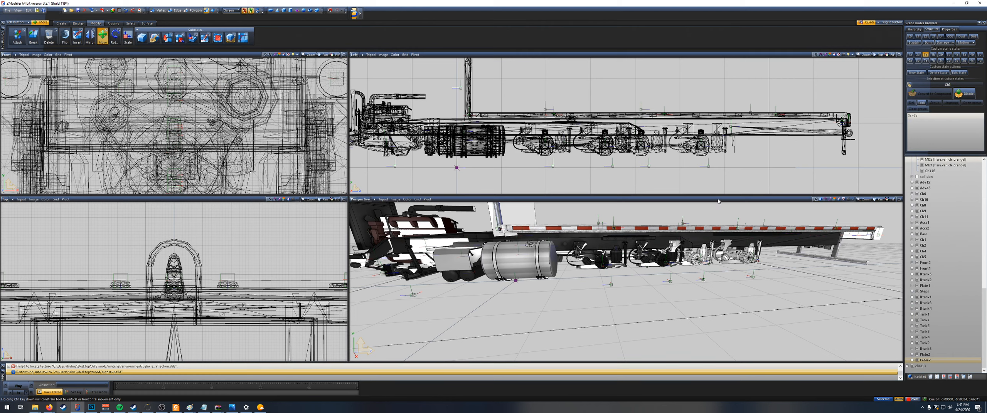
pyautogui.scroll(2, 617, 183)
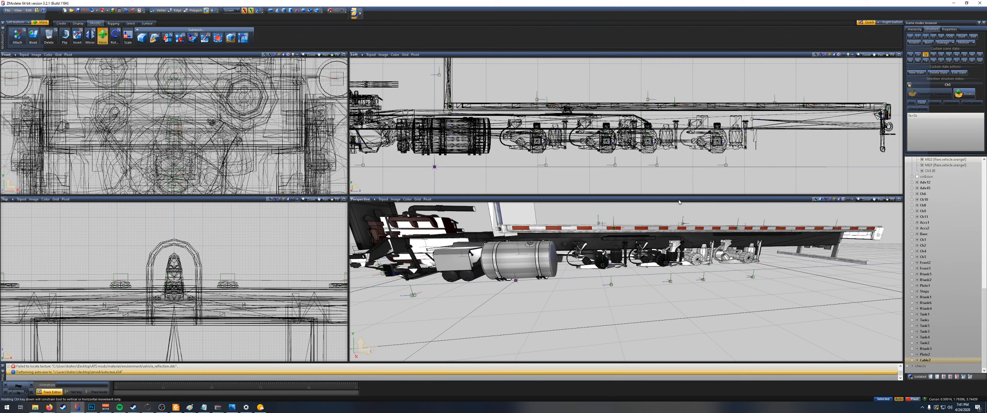
pyautogui.scroll(15, 938, 203)
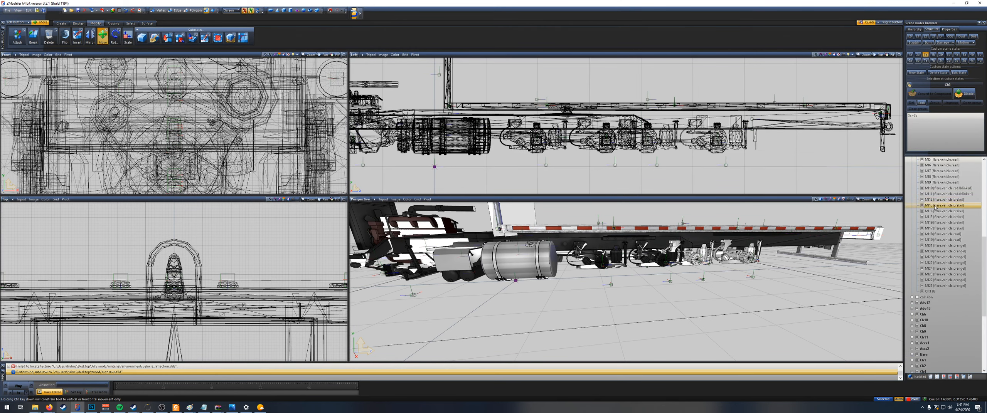
pyautogui.click(936, 182)
pyautogui.hotkey('ctrl', 'z')
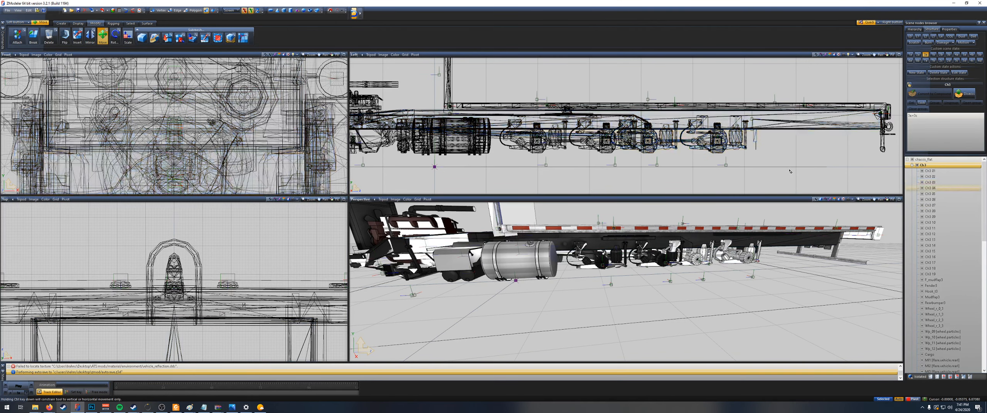
# Step: Identify the axle suspension part and delete Ch3 02 from the Ch3 group of chassis_flat
pyautogui.scroll(4, 859, 178)
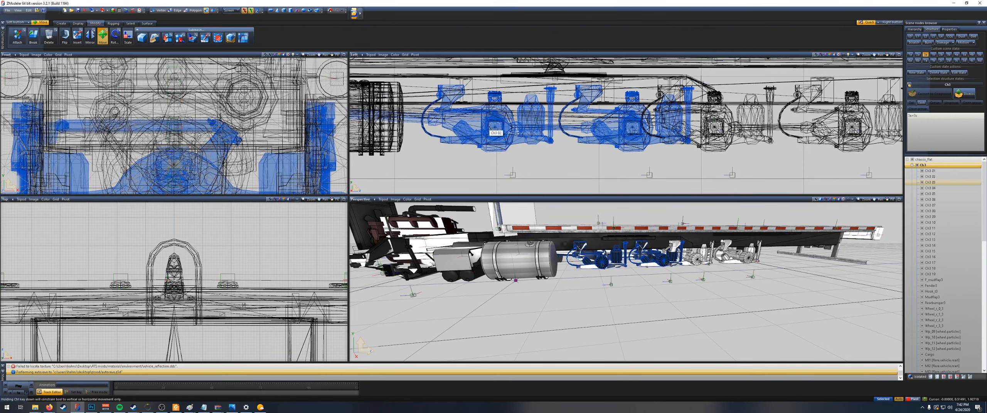
pyautogui.click(937, 178)
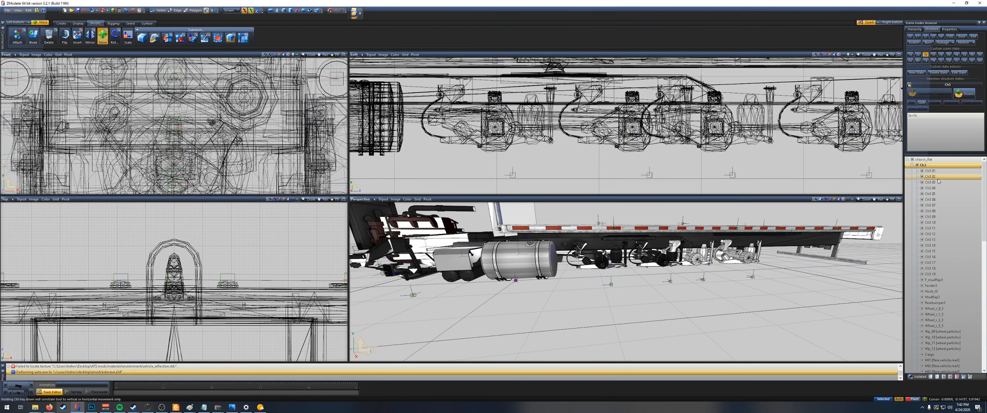
pyautogui.keyDown('ctrl'); pyautogui.click(946, 189); pyautogui.keyUp('ctrl')
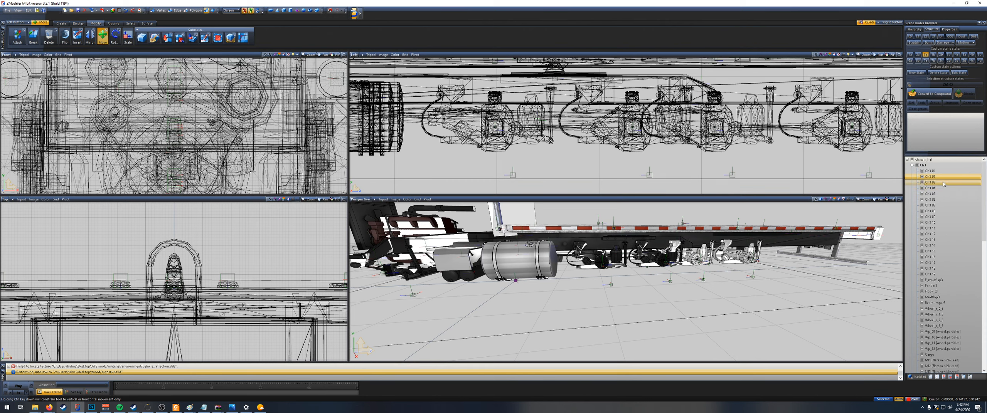
pyautogui.rightClick(944, 183)
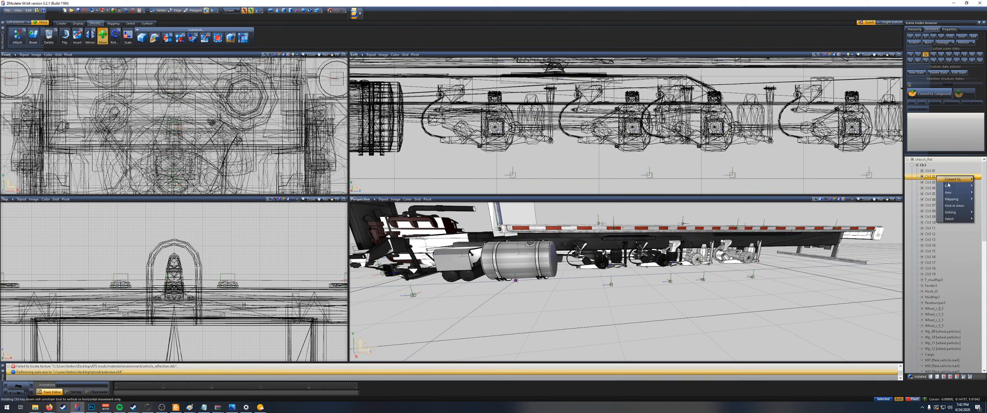
pyautogui.moveTo(950, 185)
pyautogui.click(922, 192)
# Step: Move the Ch3 02 part from the original chassis into the Ch3 group of chassis_flat
pyautogui.scroll(-10, 956, 356)
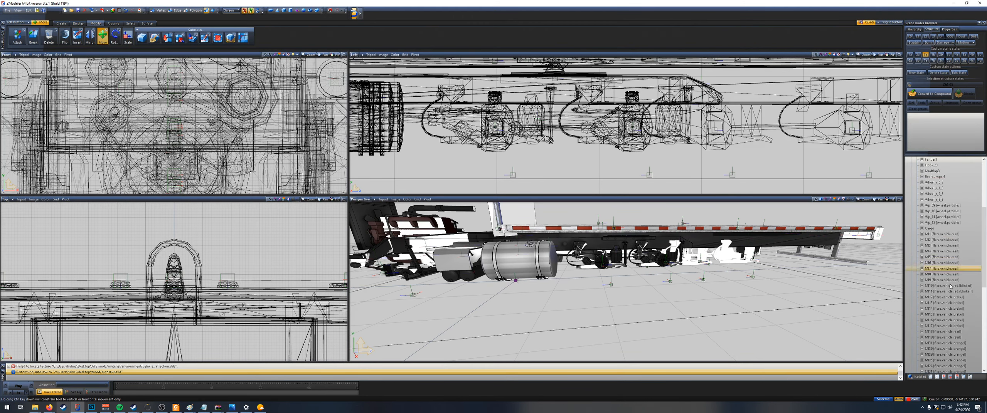
pyautogui.scroll(-3, 956, 357)
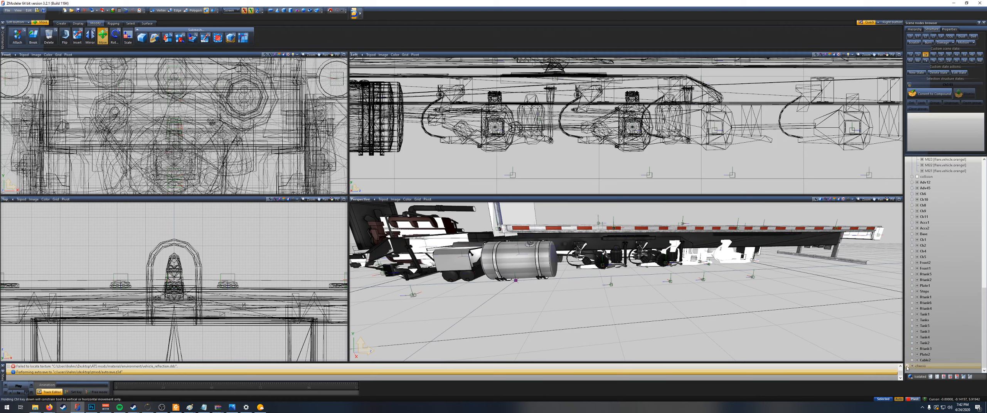
pyautogui.scroll(1, 907, 368)
pyautogui.scroll(-7, 917, 310)
pyautogui.scroll(1, 921, 317)
pyautogui.click(946, 313)
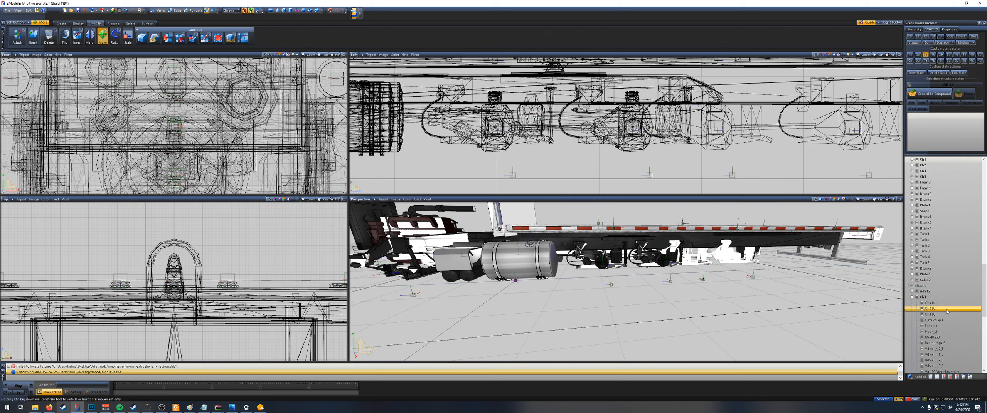
pyautogui.scroll(-5, 948, 300)
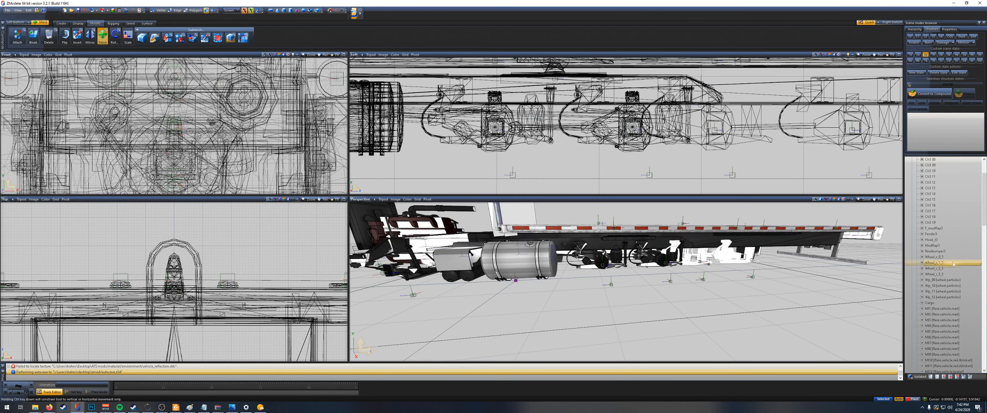
pyautogui.scroll(3, 953, 263)
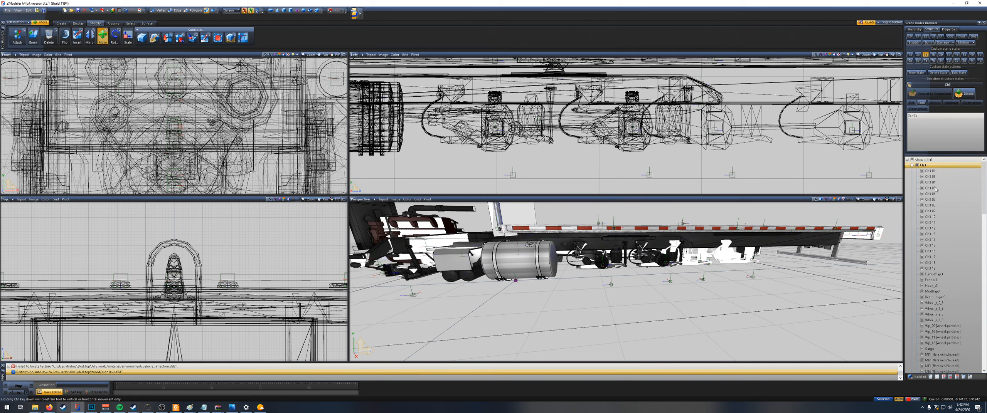
# Step: Collapse and hide the original chassis, and select the transferred Ch3 02 suspension part on the flatbed
pyautogui.scroll(-10, 935, 188)
pyautogui.scroll(-7, 917, 266)
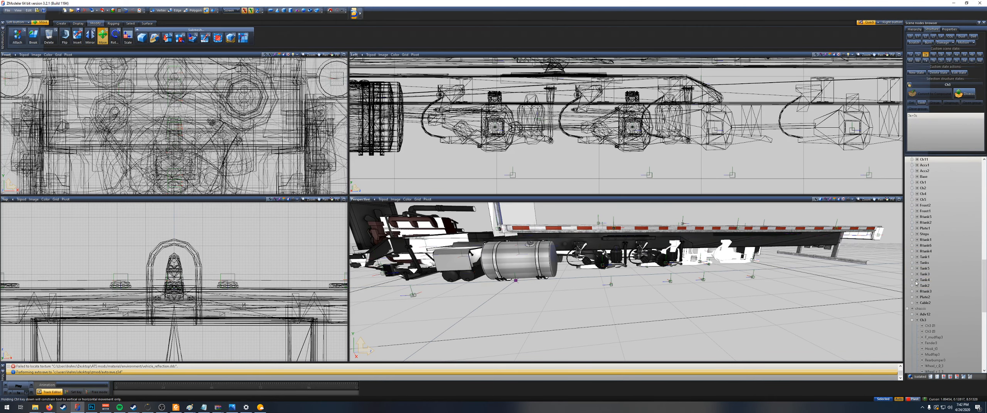
pyautogui.click(908, 309)
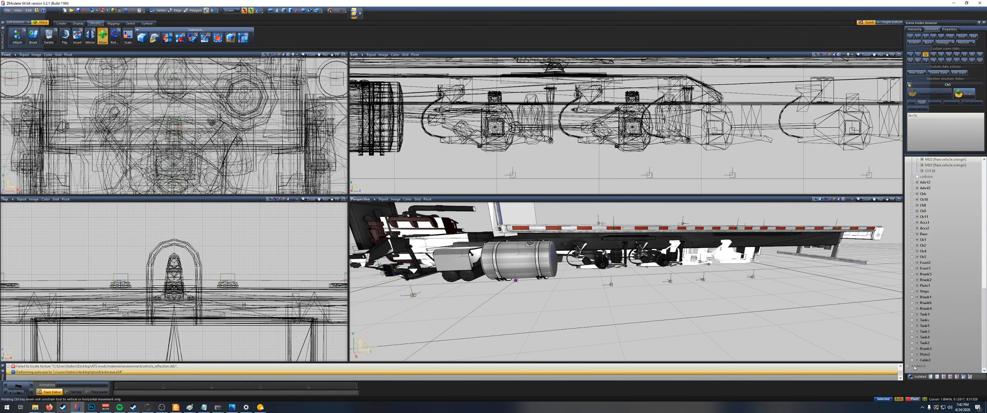
pyautogui.click(925, 360)
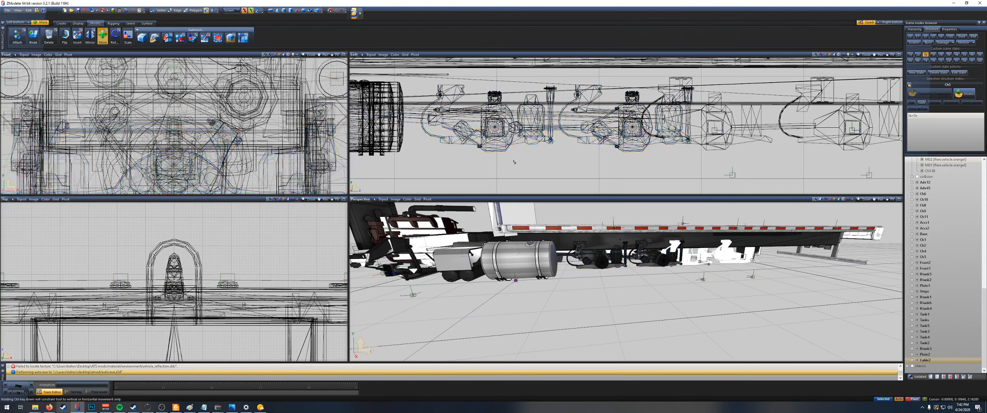
pyautogui.moveTo(513, 160); pyautogui.dragTo(481, 132, button='right')
pyautogui.scroll(-4, 557, 131)
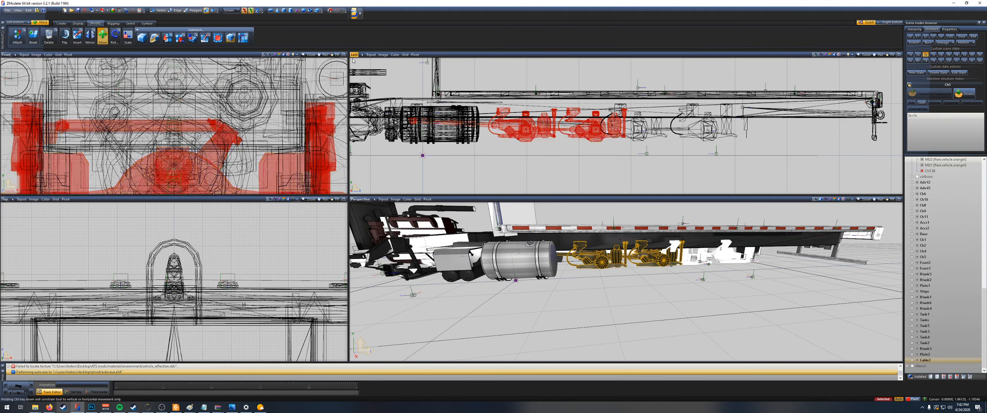
# Step: At edge level, select both axle suspension assemblies of the Ch3 02 part and move them rearward to the rear axle positions
pyautogui.click(174, 10)
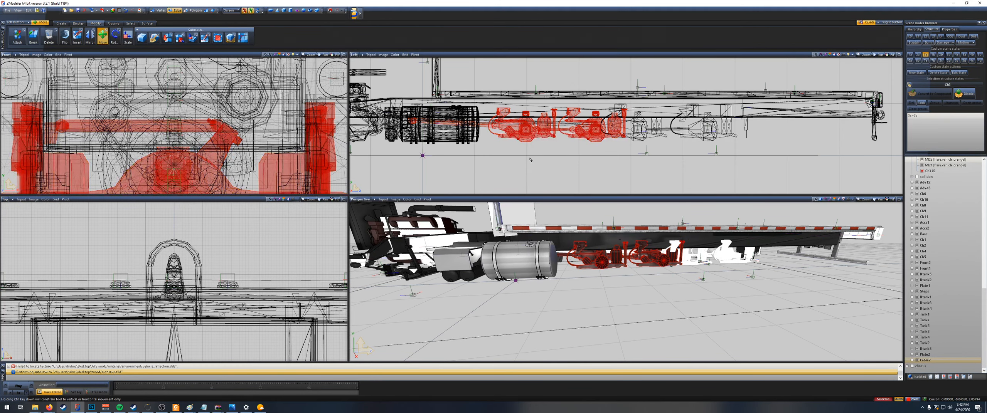
pyautogui.moveTo(484, 101); pyautogui.dragTo(661, 159, button='right')
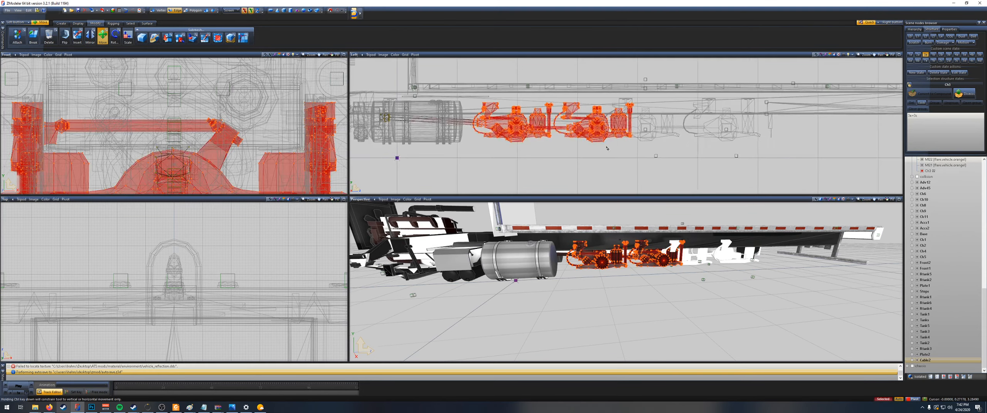
pyautogui.scroll(3, 596, 131)
pyautogui.moveTo(596, 131); pyautogui.dragTo(782, 132)
pyautogui.scroll(5, 702, 132)
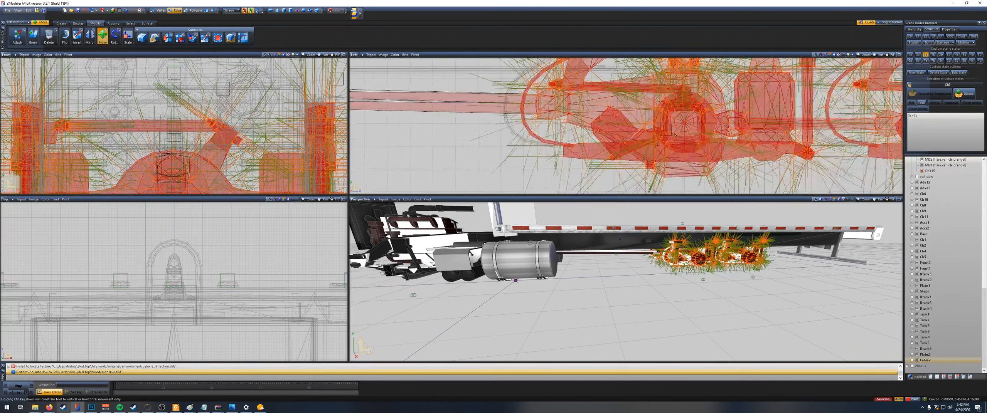
pyautogui.moveTo(702, 132); pyautogui.dragTo(675, 134)
pyautogui.press('Escape')
pyautogui.scroll(-6, 686, 136)
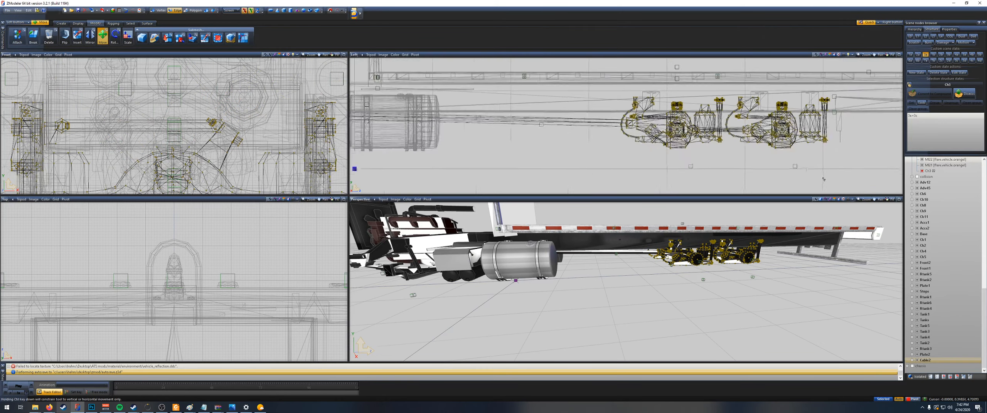
# Step: Return to object-level editing and delete the original chassis from the scene
pyautogui.click(942, 367)
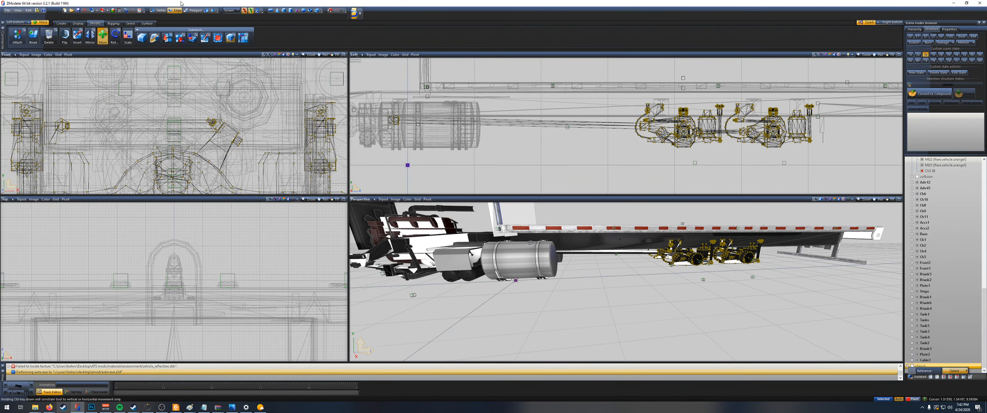
pyautogui.click(207, 11)
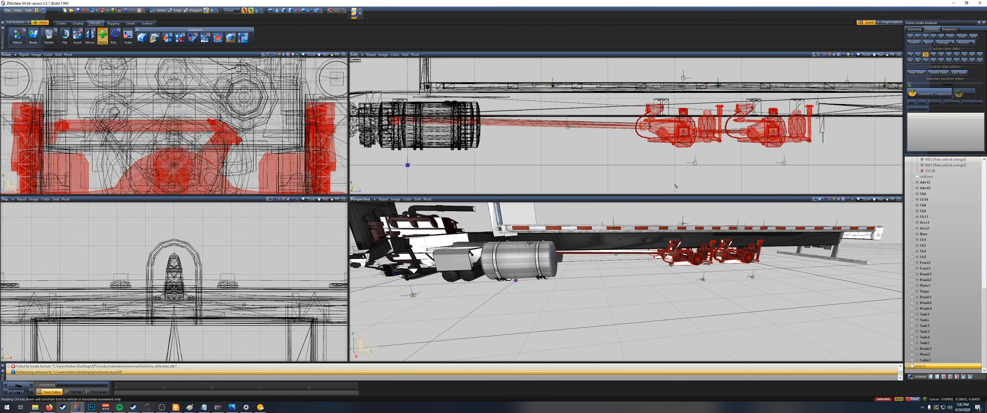
pyautogui.press('Escape')
pyautogui.rightClick(928, 366)
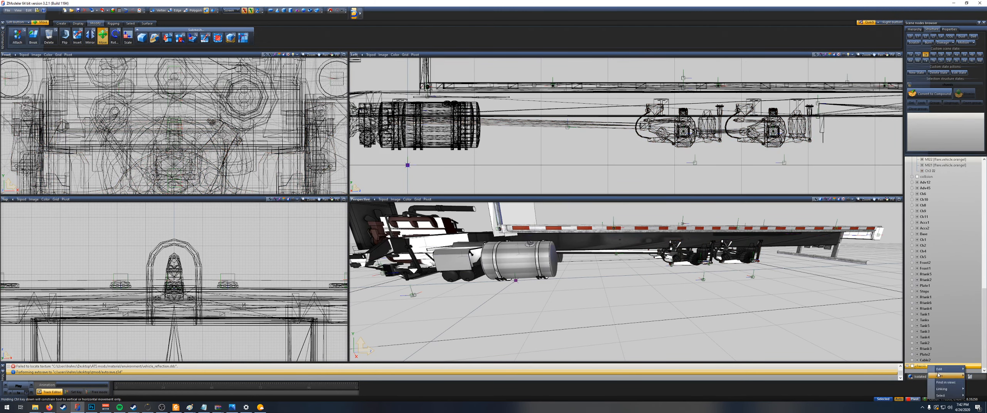
pyautogui.moveTo(950, 370)
pyautogui.click(913, 376)
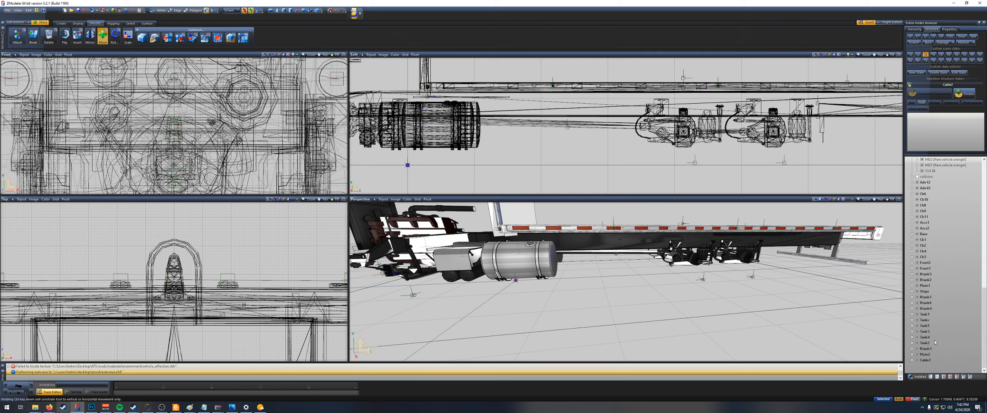
# Step: Collapse the Ch3 group and examine the lengthened flatbed chassis from the relocated axles to the rear hitch
pyautogui.scroll(14, 938, 302)
pyautogui.scroll(5, 933, 287)
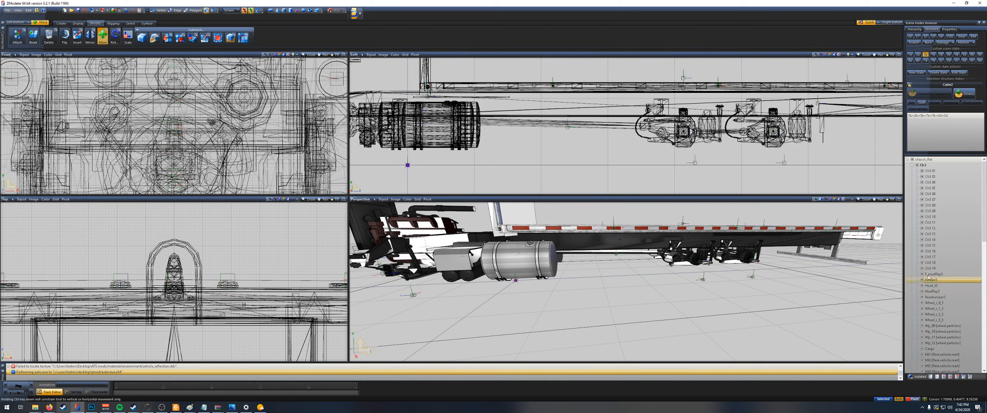
pyautogui.click(912, 165)
pyautogui.scroll(-5, 759, 157)
pyautogui.scroll(2, 736, 263)
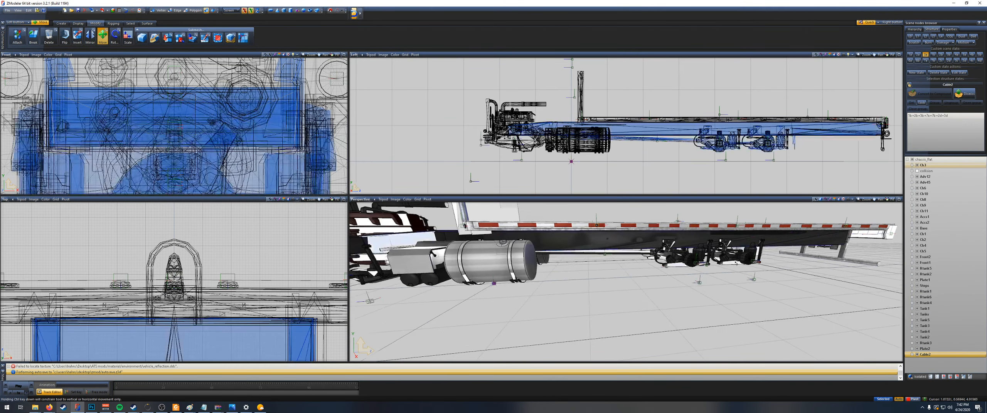
pyautogui.scroll(2, 756, 284)
pyautogui.scroll(-1, 639, 145)
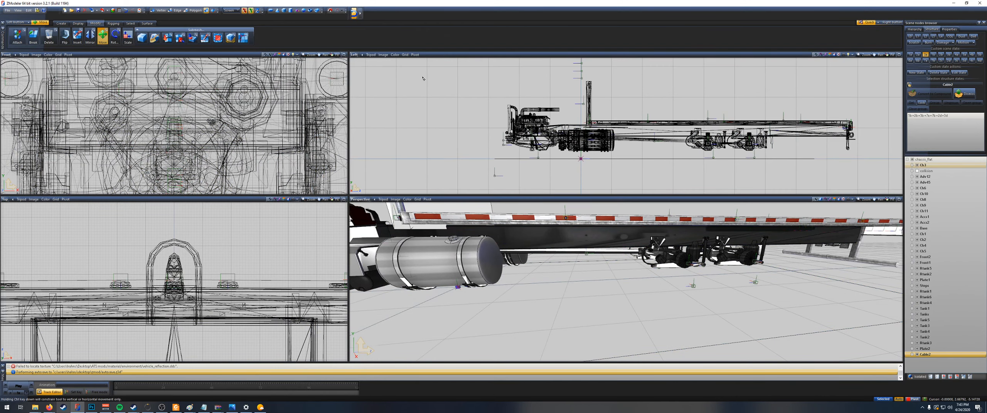
pyautogui.scroll(5, 840, 133)
pyautogui.scroll(1, 841, 133)
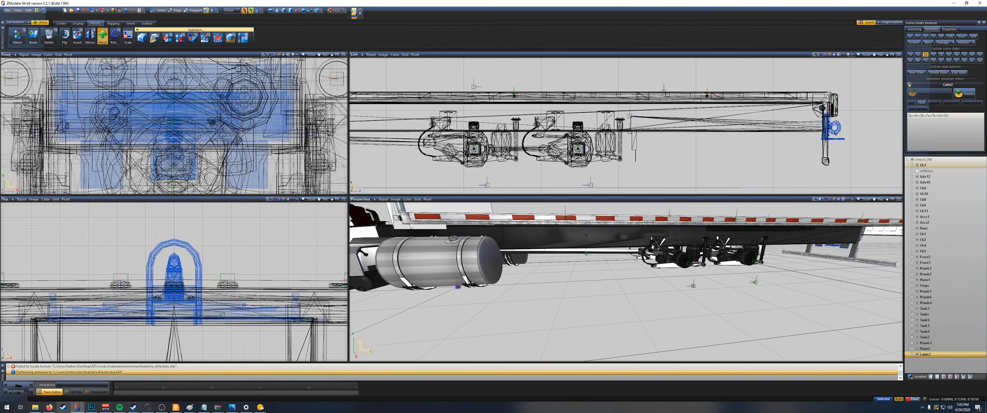
pyautogui.scroll(3, 843, 138)
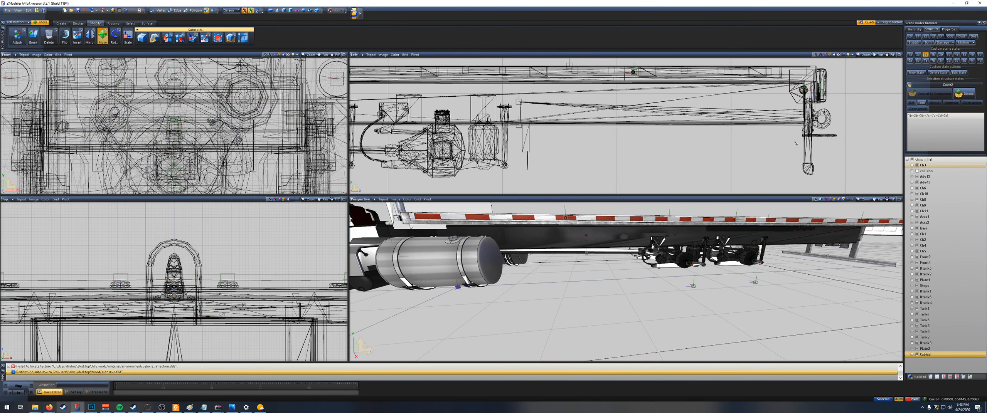
pyautogui.scroll(-6, 719, 140)
pyautogui.scroll(-3, 696, 140)
pyautogui.scroll(-1, 821, 127)
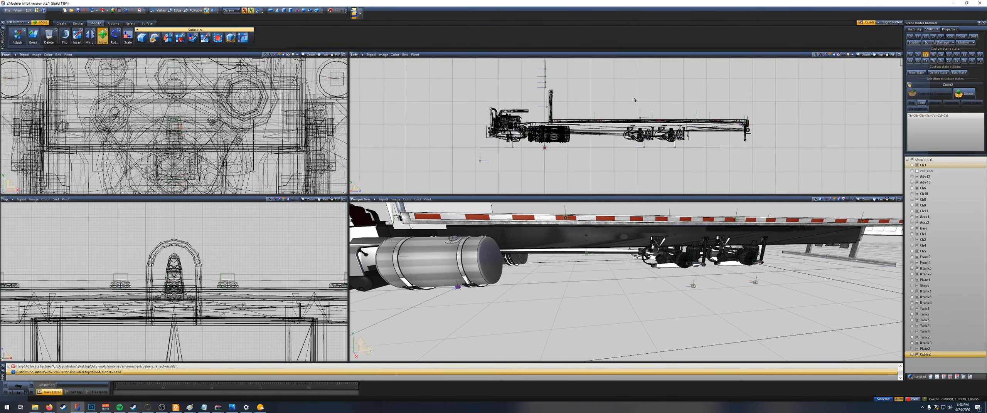
# Step: Import ch_28_hook.pmd from the scs_flatbed folder into the scene
pyautogui.click(90, 10)
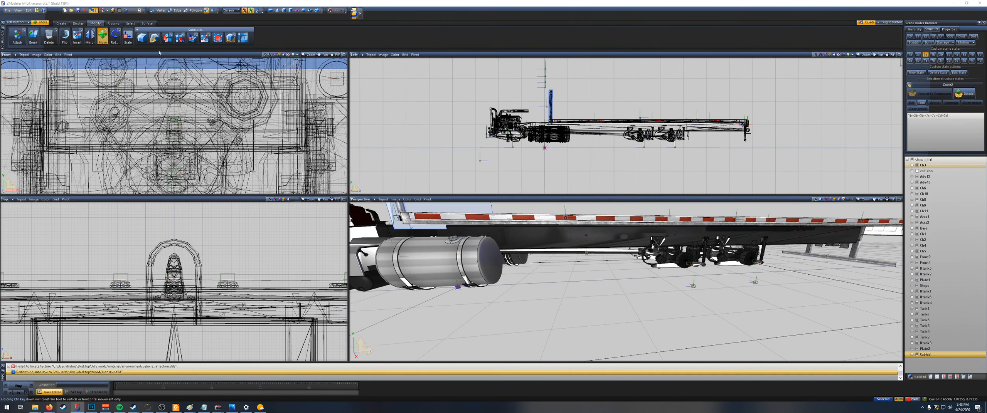
pyautogui.click(474, 145)
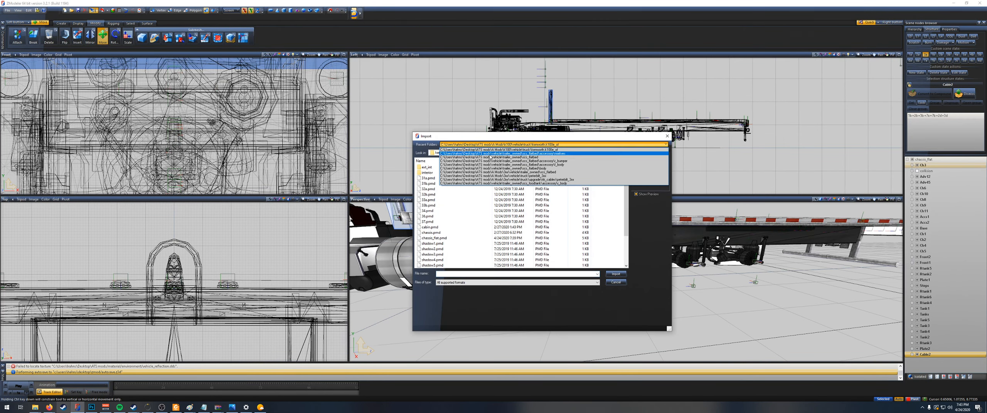
pyautogui.click(488, 158)
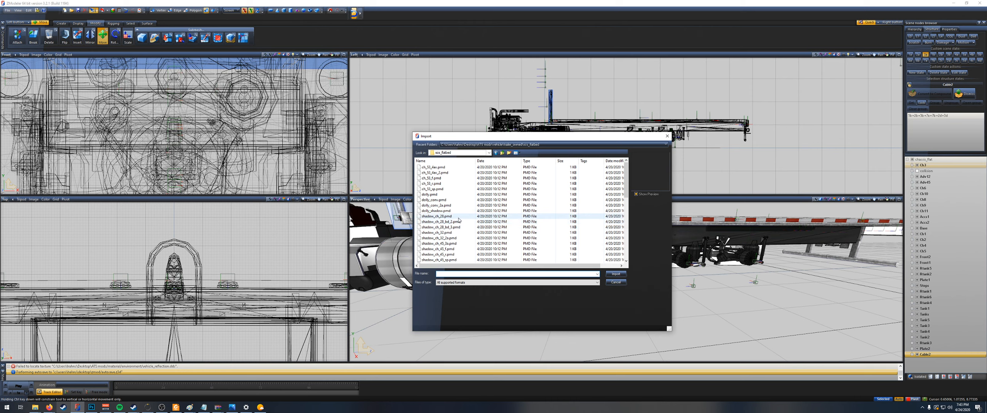
pyautogui.scroll(-6, 460, 223)
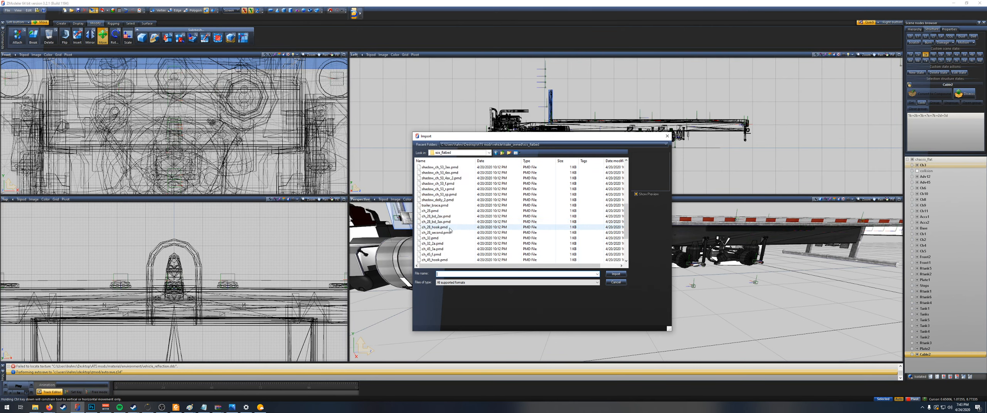
pyautogui.doubleClick(447, 227)
# Step: Collapse chassis_flat and hide it to isolate the imported ch_28_hook trailer around its rear hook
pyautogui.click(912, 165)
pyautogui.scroll(-7, 928, 183)
pyautogui.scroll(3, 924, 184)
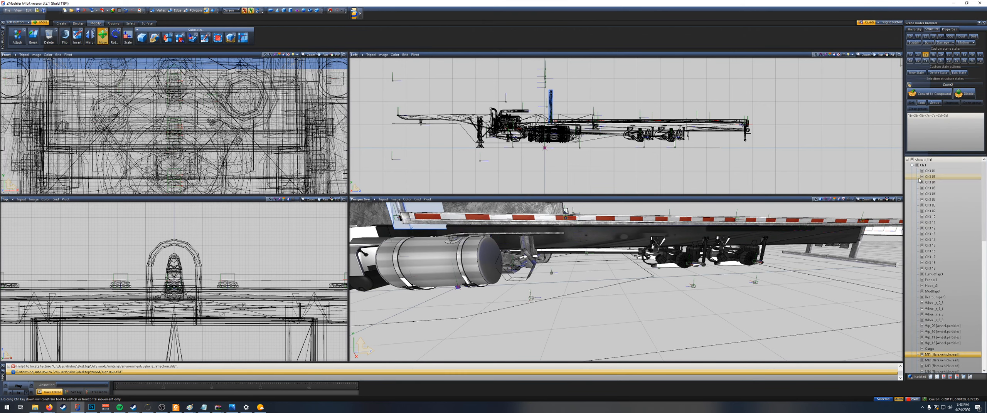
pyautogui.click(907, 159)
pyautogui.click(912, 159)
pyautogui.scroll(5, 608, 141)
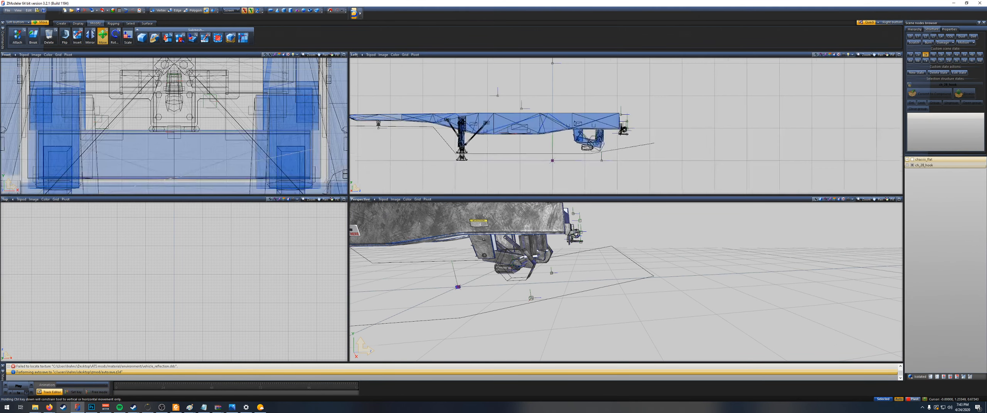
pyautogui.scroll(3, 608, 142)
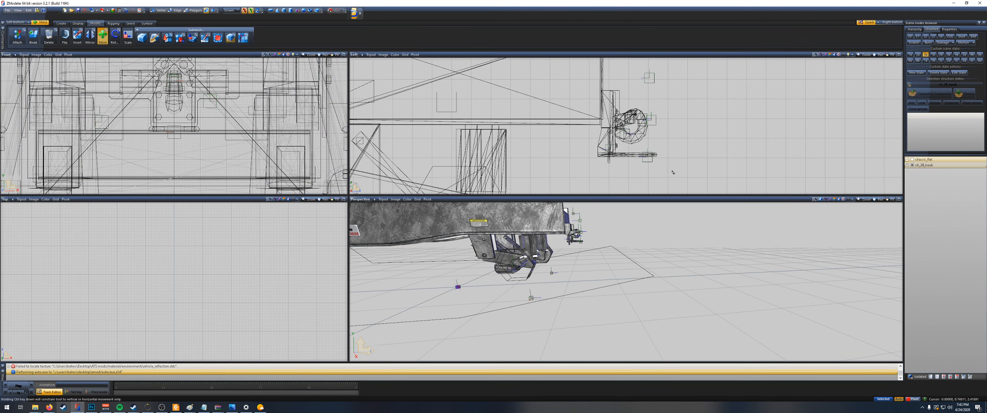
# Step: Select the ch_28_hook meshes around the rear hook and bolts, and examine their mesh properties
pyautogui.press('space')
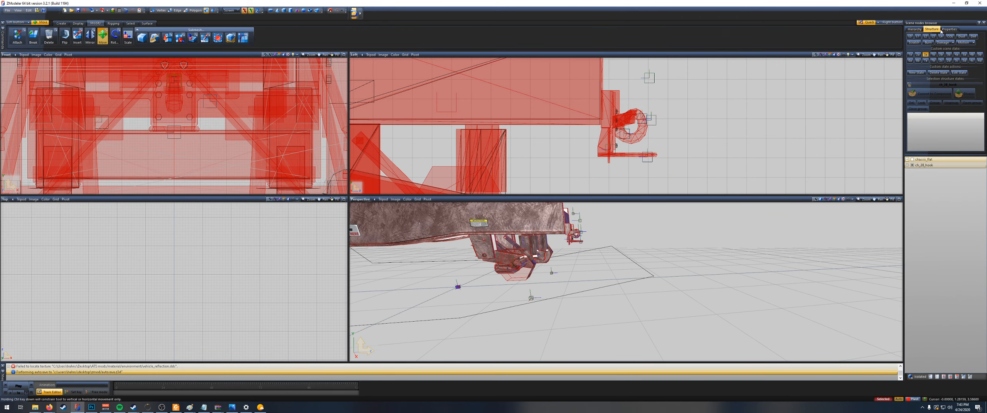
pyautogui.click(948, 30)
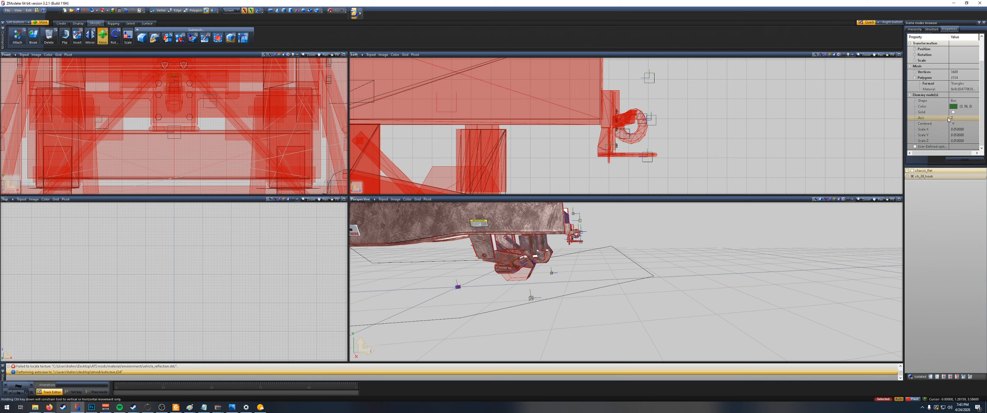
pyautogui.scroll(2, 611, 138)
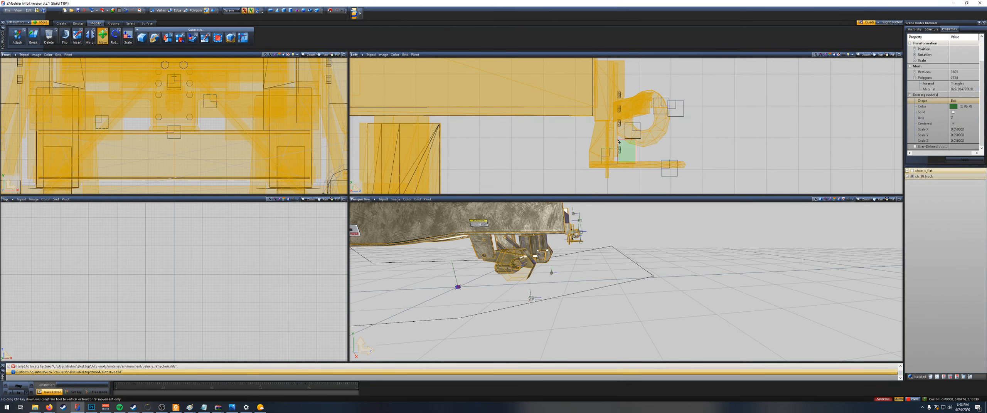
pyautogui.moveTo(618, 140); pyautogui.dragTo(617, 139, button='right')
pyautogui.press('space')
pyautogui.moveTo(642, 177); pyautogui.dragTo(614, 148, button='right')
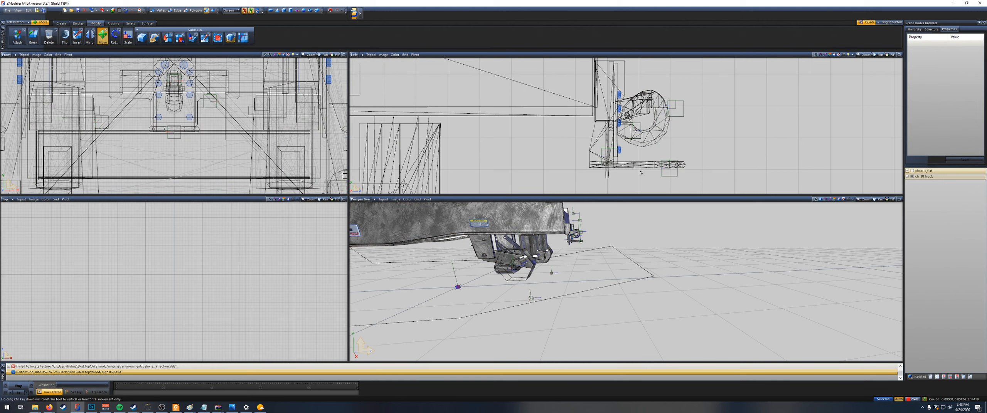
pyautogui.moveTo(589, 141); pyautogui.dragTo(588, 141, button='right')
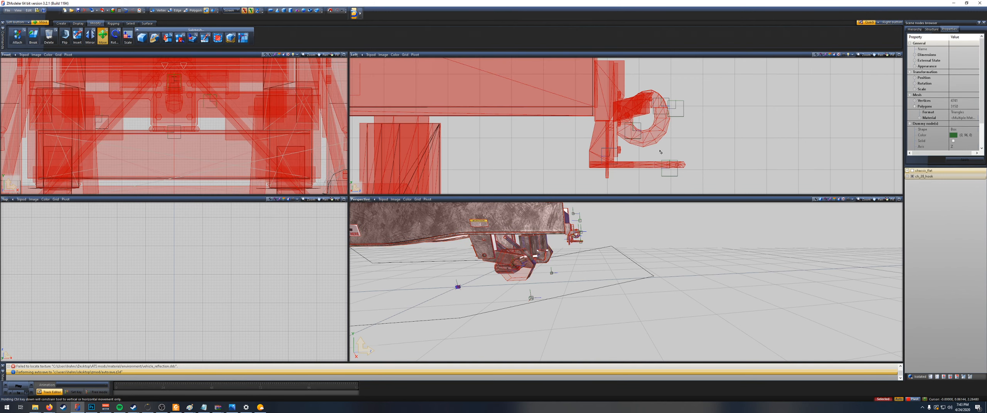
pyautogui.press('space')
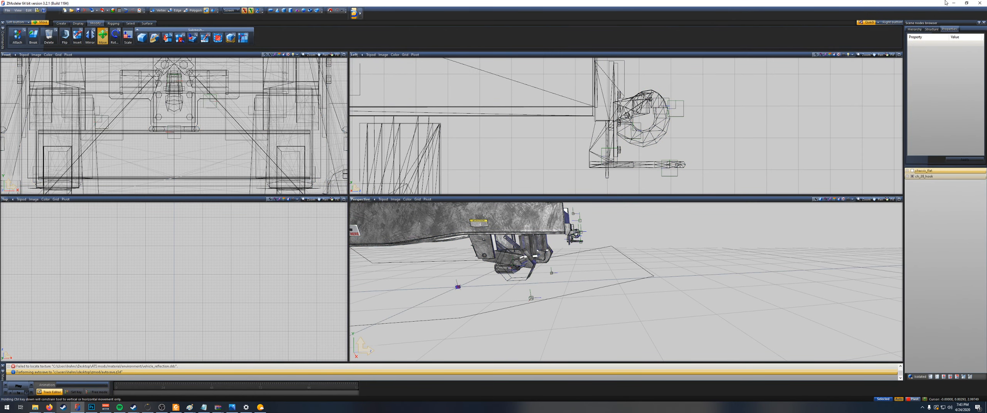
# Step: Check the material assigned to the ch_28_hook mesh that carries the rear hook
pyautogui.click(931, 30)
pyautogui.moveTo(638, 186); pyautogui.dragTo(575, 140)
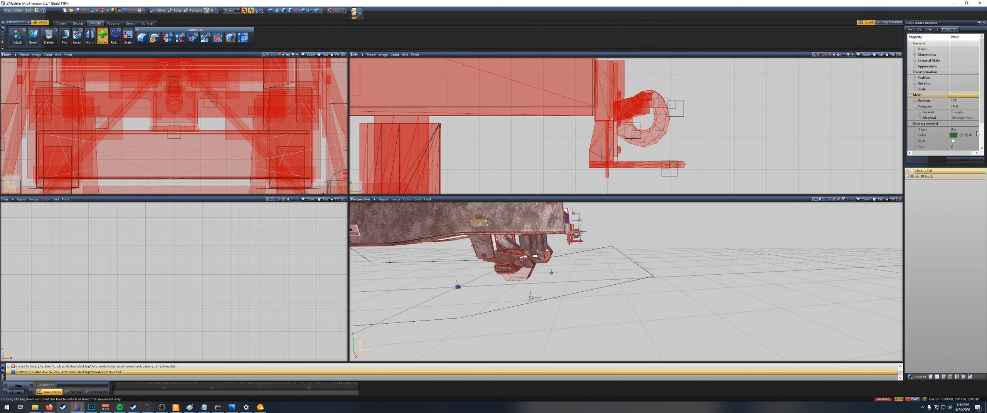
pyautogui.click(967, 119)
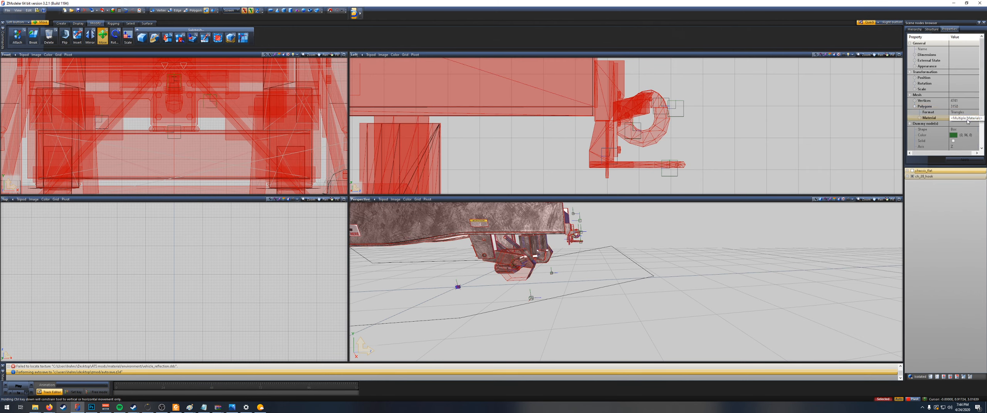
pyautogui.click(657, 187)
pyautogui.click(676, 153)
pyautogui.click(974, 130)
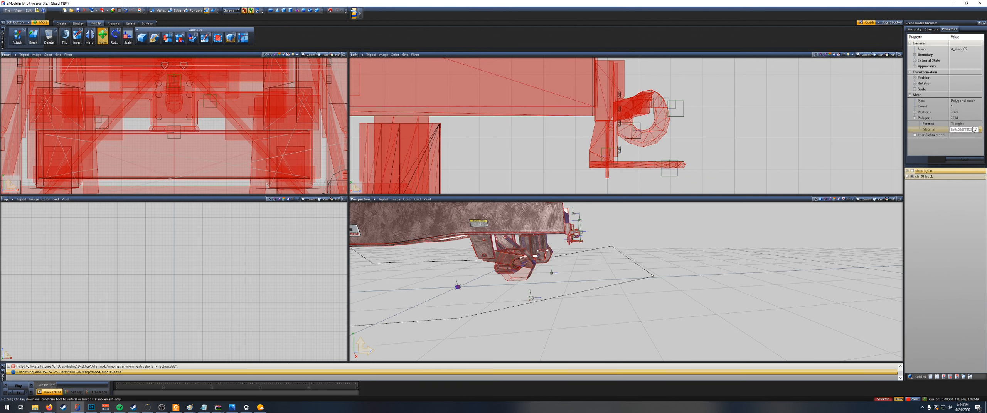
pyautogui.click(624, 154)
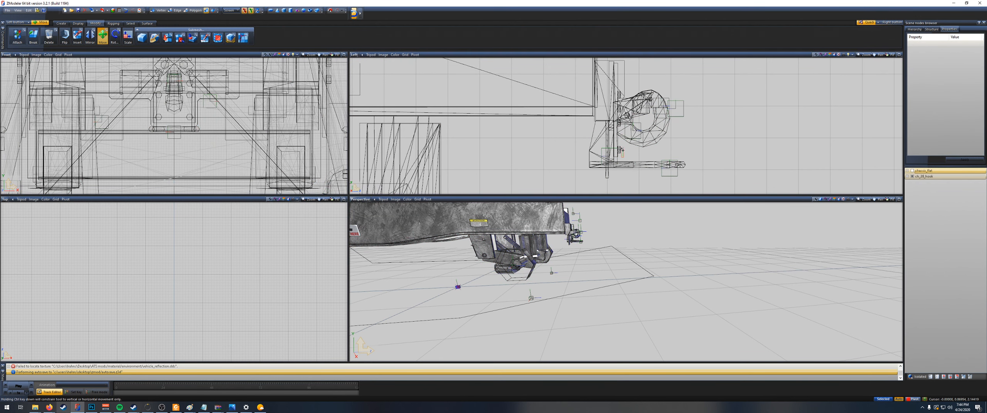
pyautogui.click(685, 148)
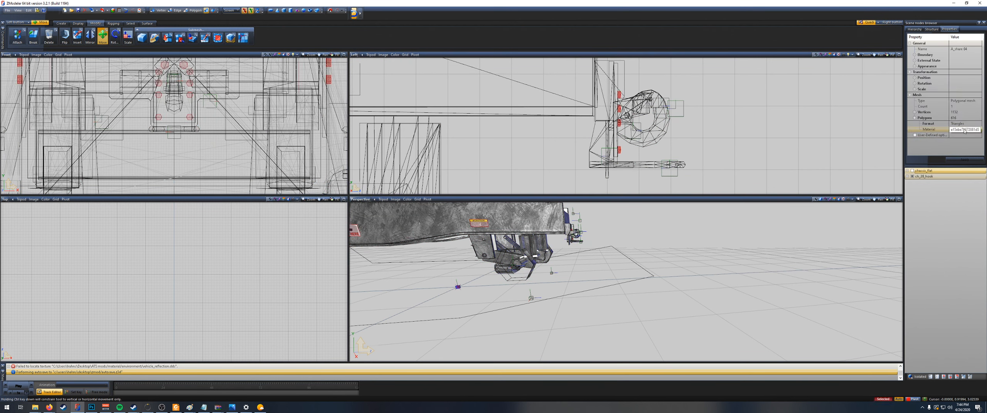
pyautogui.moveTo(701, 179); pyautogui.dragTo(581, 131)
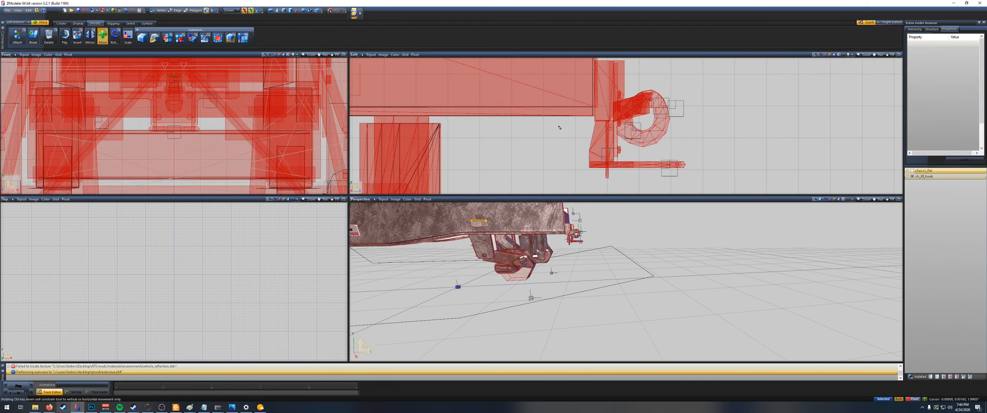
pyautogui.scroll(-3, 543, 120)
pyautogui.scroll(-3, 543, 119)
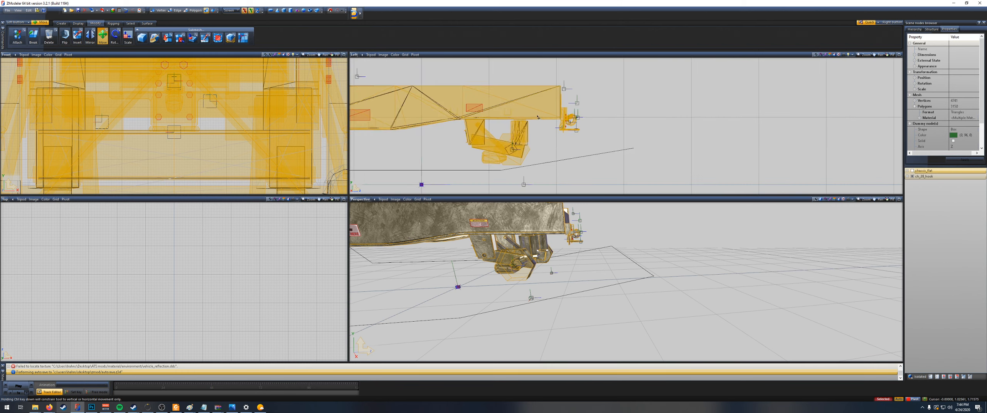
pyautogui.scroll(-2, 542, 120)
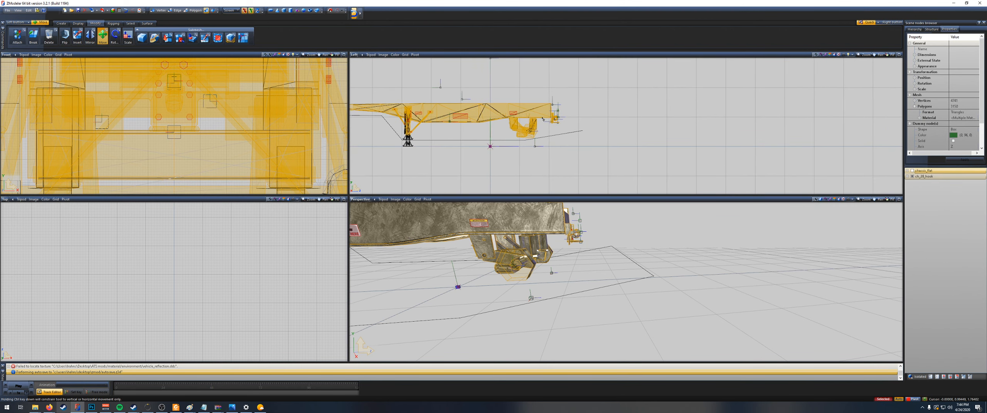
pyautogui.moveTo(553, 132); pyautogui.dragTo(624, 157, button='middle')
pyautogui.scroll(2, 623, 156)
pyautogui.scroll(5, 631, 140)
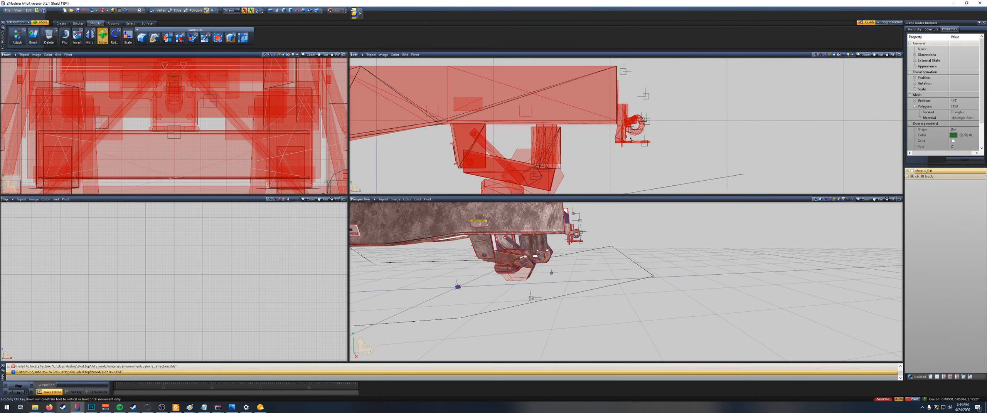
pyautogui.press('space')
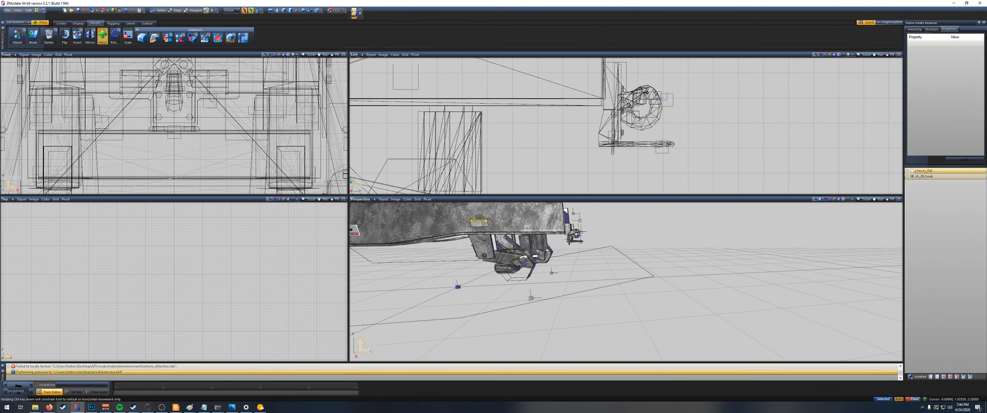
pyautogui.press('space')
# Step: Detach the rear hook polygons from the ch_28_hook trailer mesh as a separate object
pyautogui.scroll(1, 654, 94)
pyautogui.scroll(-2, 636, 125)
pyautogui.scroll(-1, 616, 135)
pyautogui.click(194, 10)
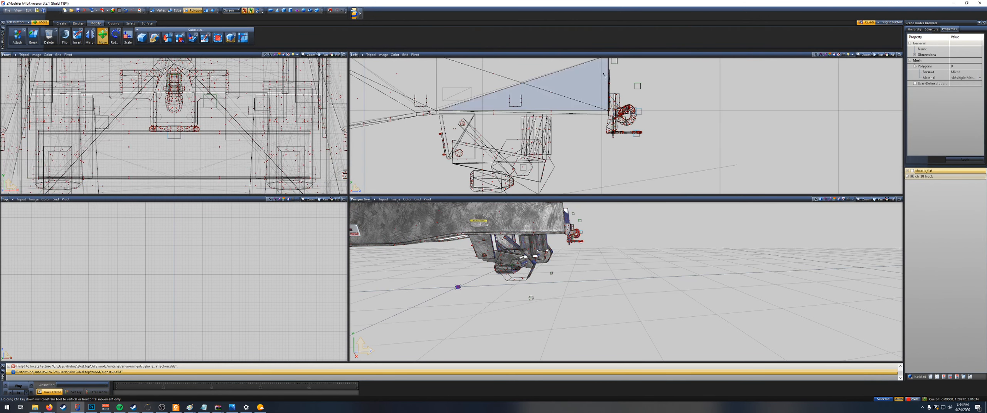
pyautogui.click(622, 113)
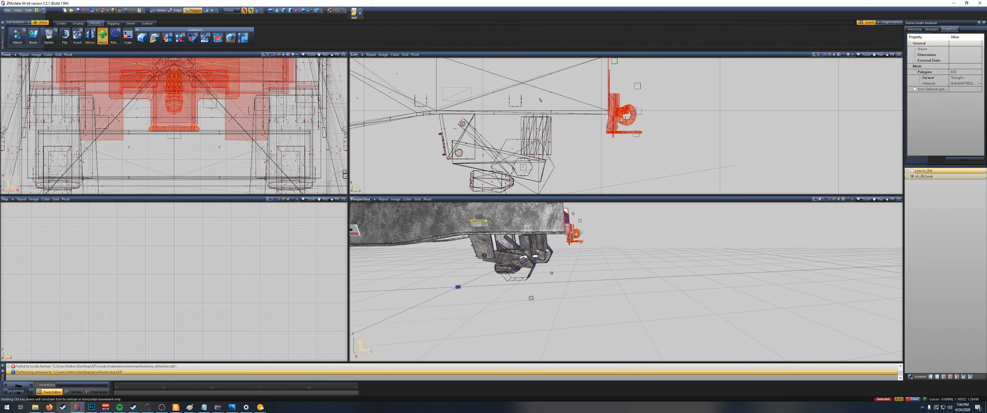
pyautogui.click(180, 39)
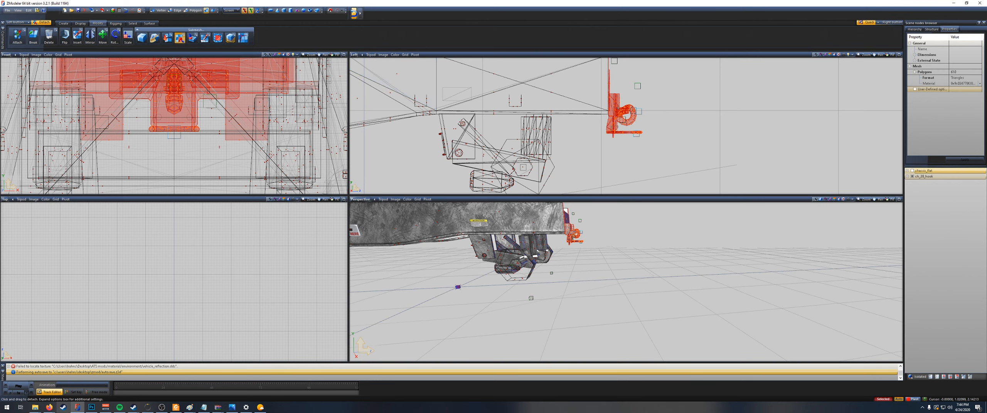
pyautogui.click(618, 107)
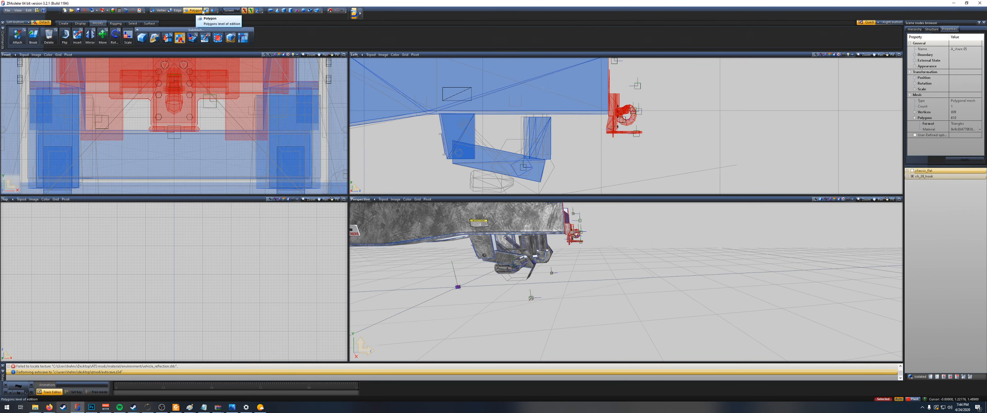
# Step: Select the detached rear hook together with its bolts mesh and move them clear behind the trailer
pyautogui.click(102, 35)
pyautogui.scroll(3, 583, 124)
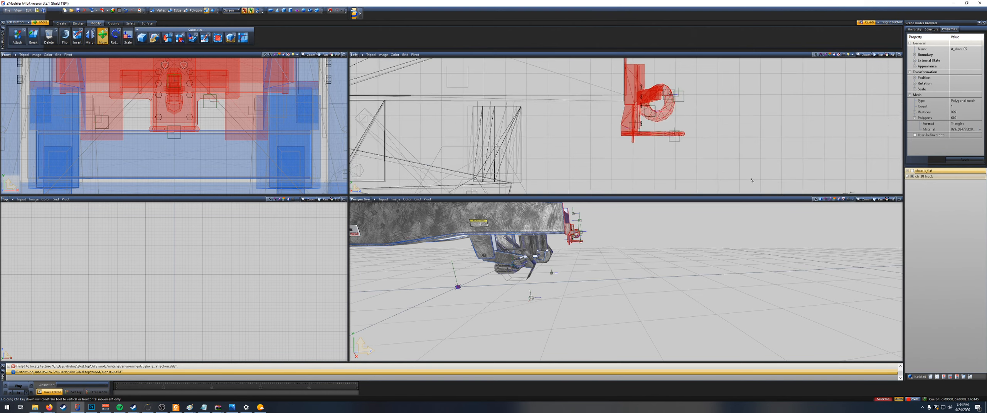
pyautogui.scroll(2, 663, 150)
pyautogui.moveTo(657, 149); pyautogui.dragTo(589, 102, button='right')
pyautogui.scroll(-4, 610, 109)
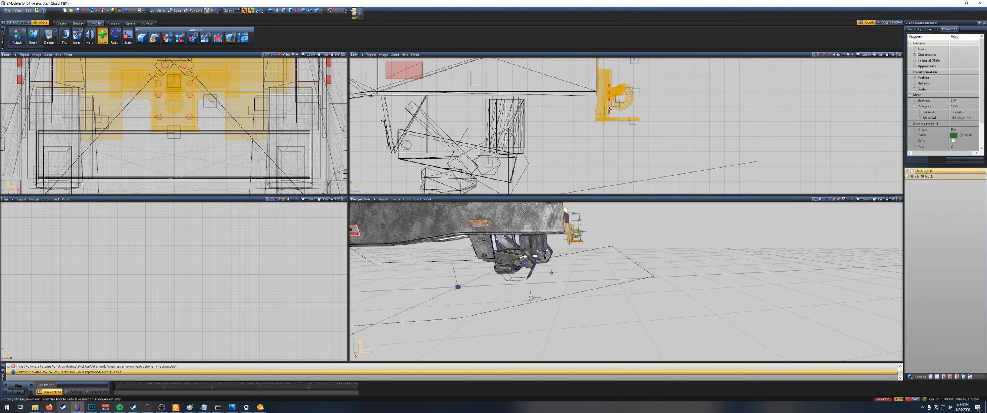
pyautogui.moveTo(669, 133); pyautogui.dragTo(707, 126)
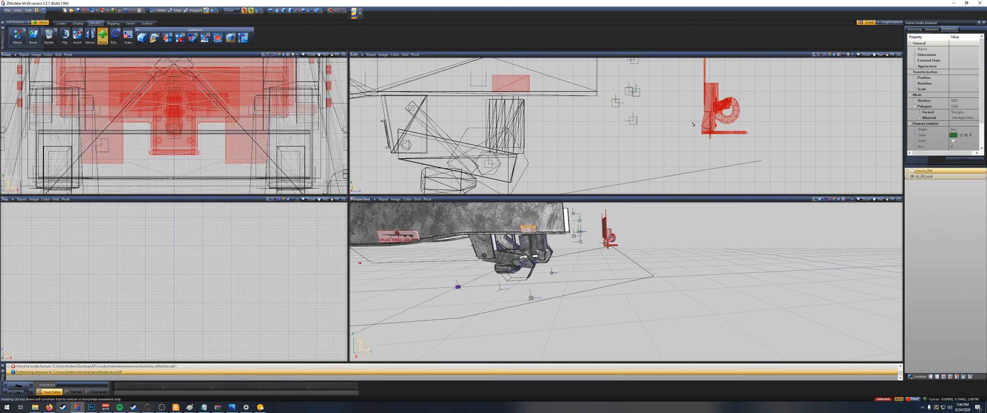
# Step: Delete the bolt mesh's vertices along the chassis, keeping only those at the moved hook
pyautogui.scroll(-3, 692, 125)
pyautogui.scroll(-11, 693, 124)
pyautogui.scroll(6, 519, 132)
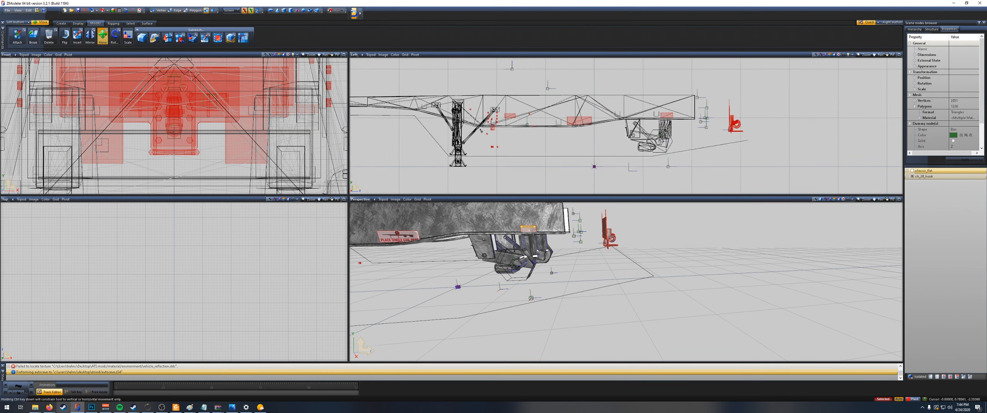
pyautogui.scroll(-2, 503, 132)
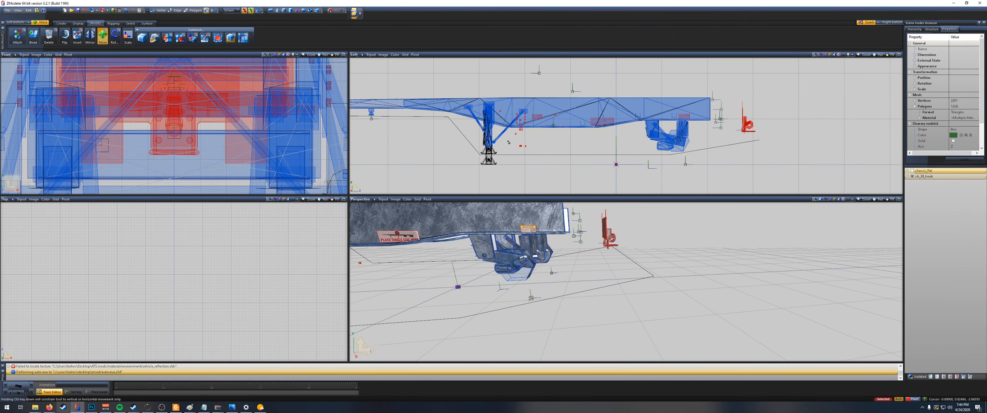
pyautogui.scroll(-2, 508, 143)
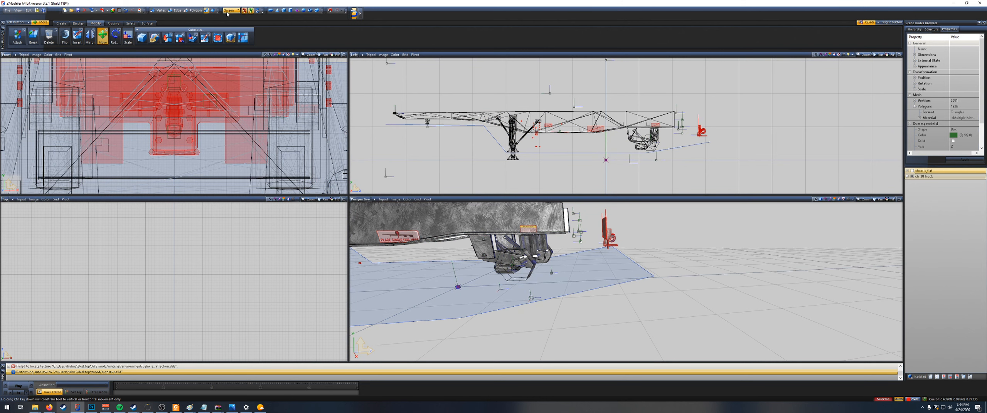
pyautogui.press('space')
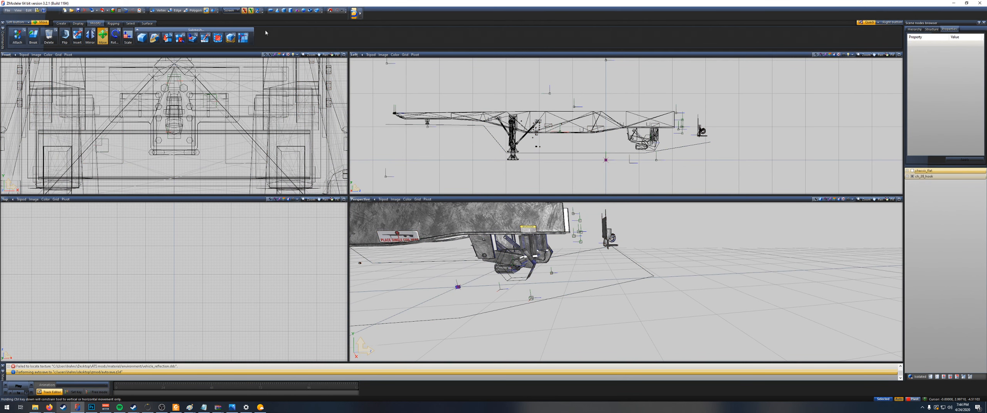
pyautogui.moveTo(535, 144); pyautogui.dragTo(534, 144, button='right')
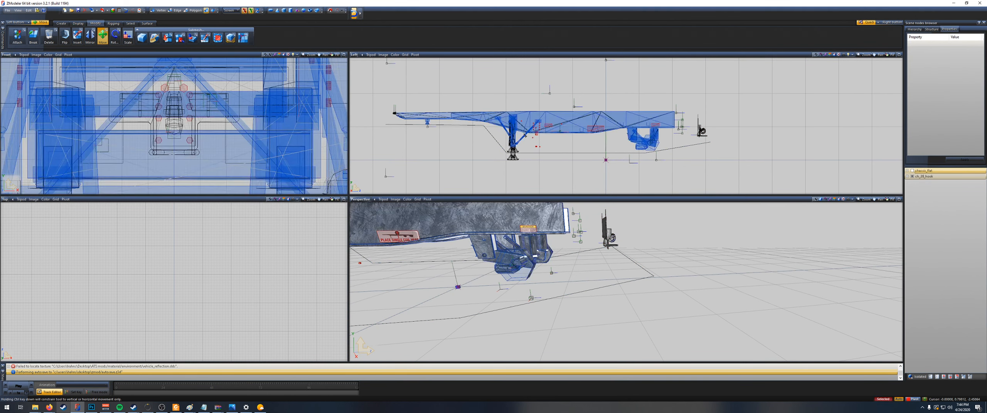
pyautogui.click(160, 11)
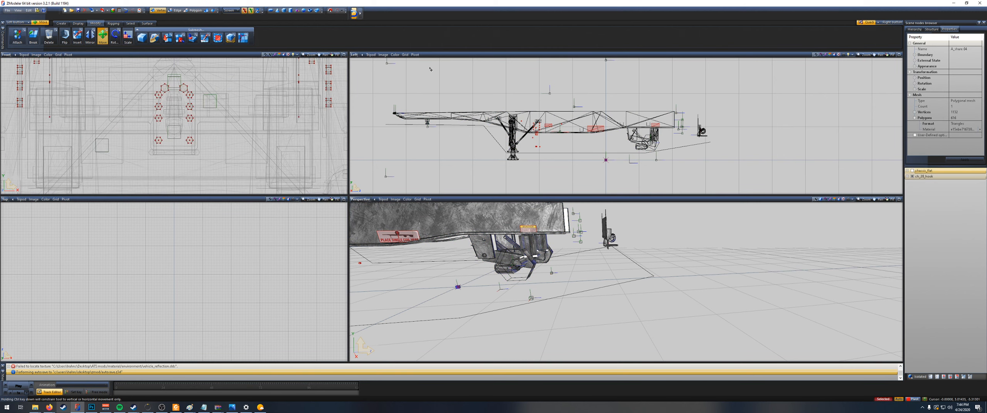
pyautogui.moveTo(532, 142); pyautogui.dragTo(629, 133, button='right')
pyautogui.moveTo(481, 77); pyautogui.dragTo(683, 175, button='right')
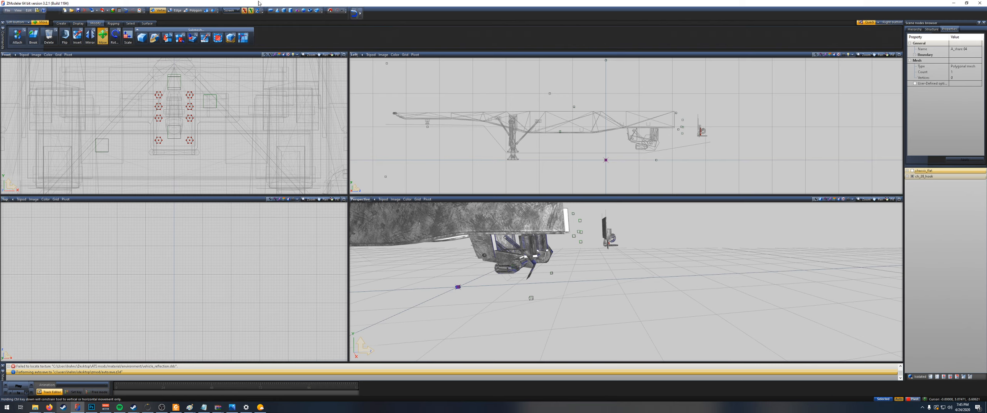
# Step: Return to object-level editing and select the separated hook with its remaining bolts behind the trailer
pyautogui.scroll(1, 736, 129)
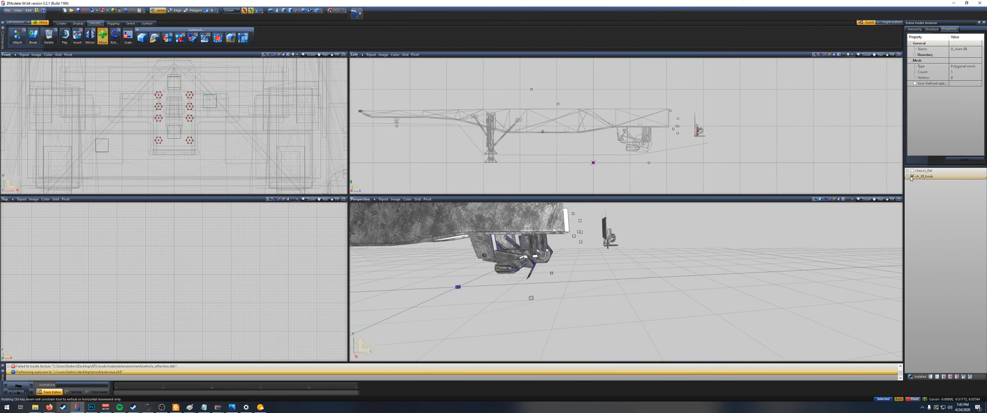
pyautogui.click(207, 10)
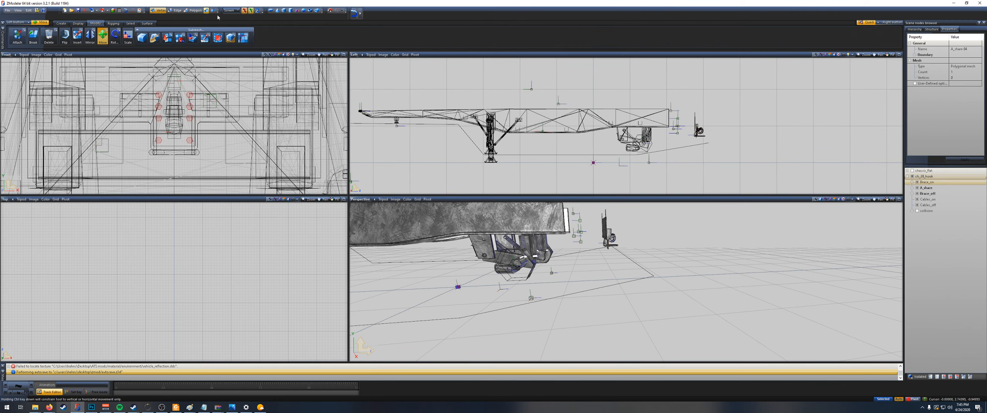
pyautogui.click(694, 127)
pyautogui.scroll(5, 690, 133)
pyautogui.scroll(2, 697, 128)
pyautogui.moveTo(706, 137); pyautogui.dragTo(645, 96, button='right')
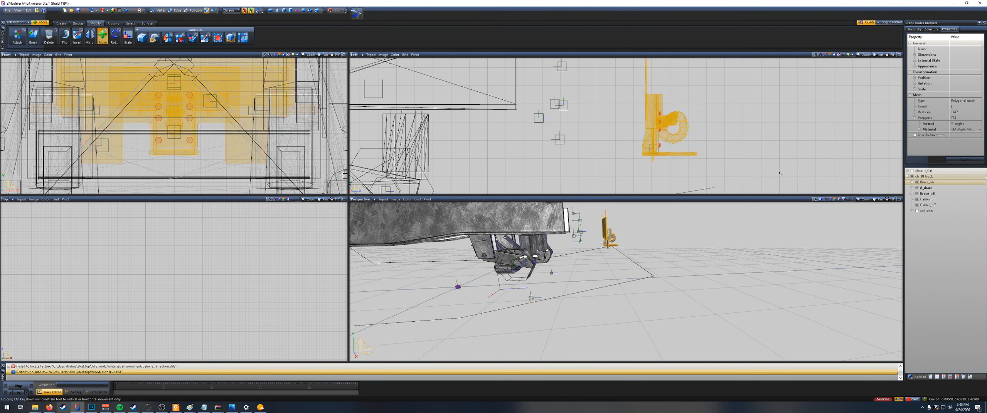
pyautogui.moveTo(755, 228); pyautogui.dragTo(805, 226, button='middle')
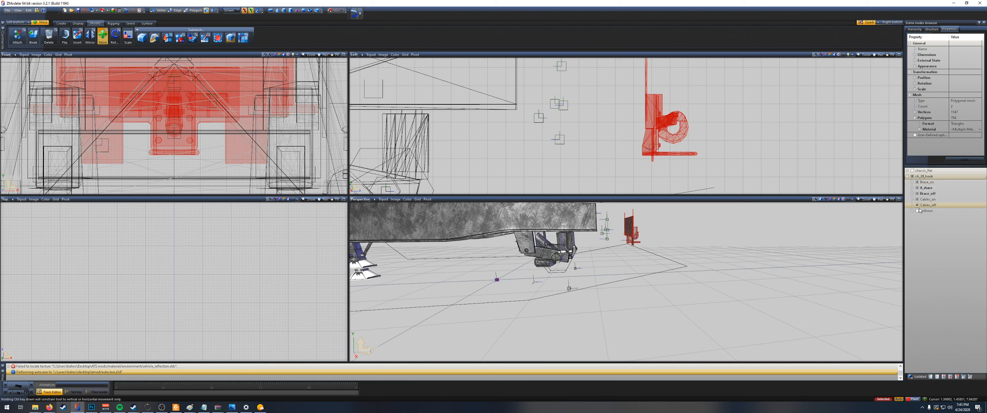
# Step: Transfer the A_share meshes of the hook and its bolts from ch_28_hook to chassis_flat
pyautogui.click(912, 187)
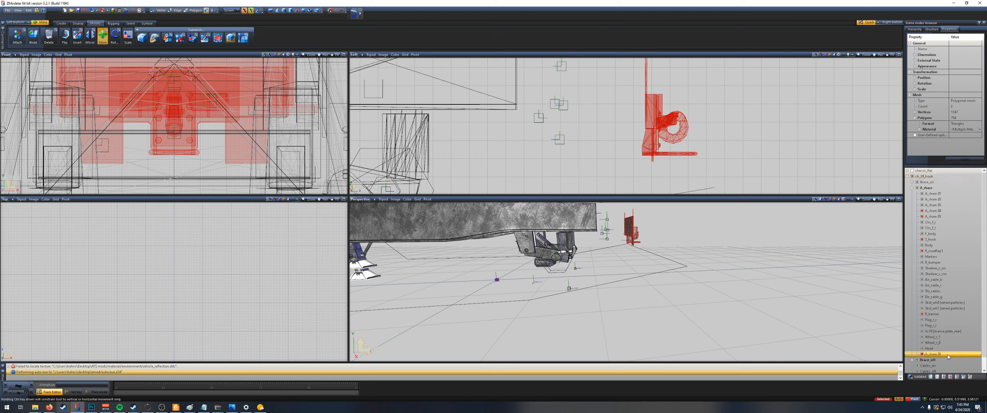
pyautogui.scroll(1, 759, 159)
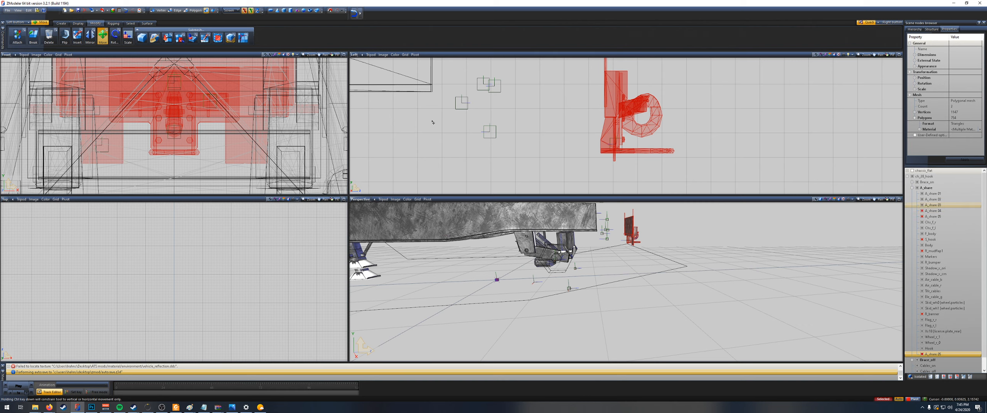
pyautogui.click(451, 144)
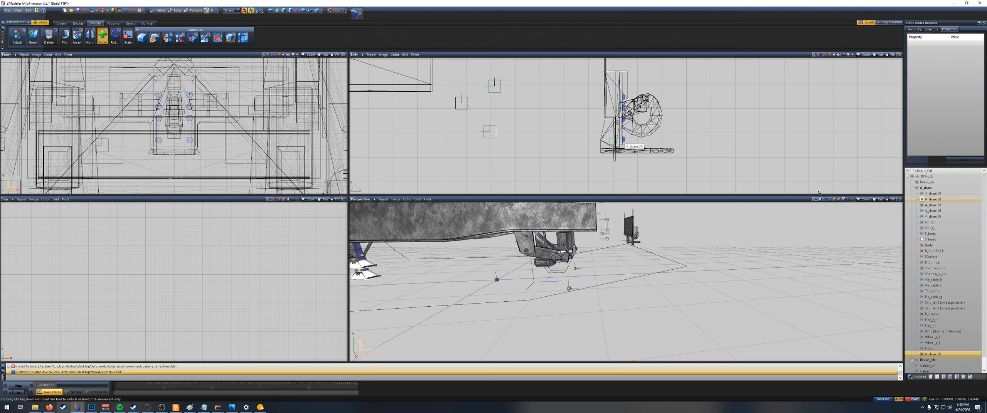
pyautogui.click(935, 211)
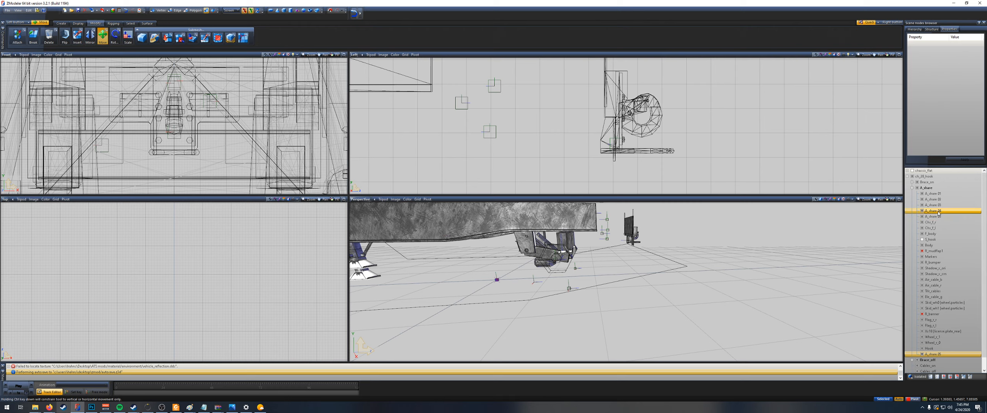
pyautogui.moveTo(936, 197); pyautogui.dragTo(935, 171)
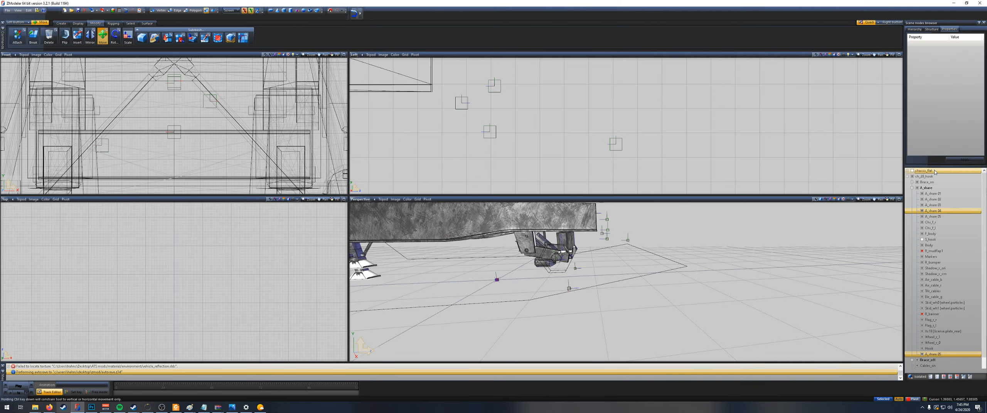
# Step: Delete the remaining ch_28_hook trailer and show chassis_flat again
pyautogui.rightClick(932, 177)
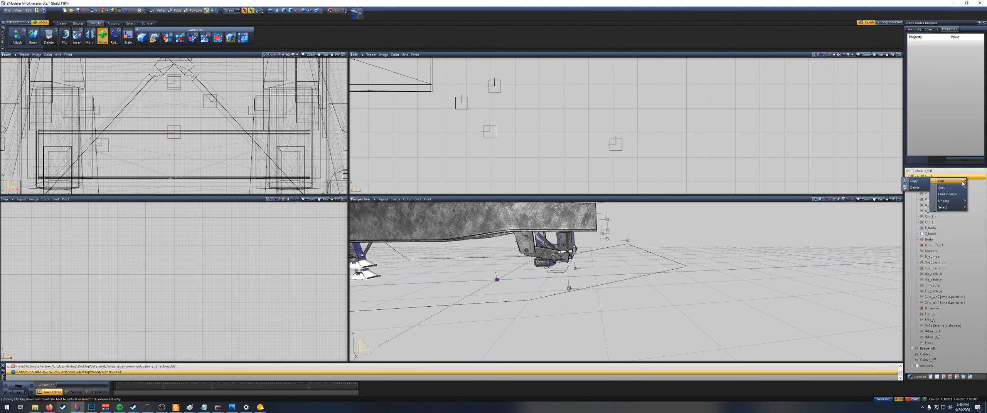
pyautogui.click(927, 188)
pyautogui.click(907, 170)
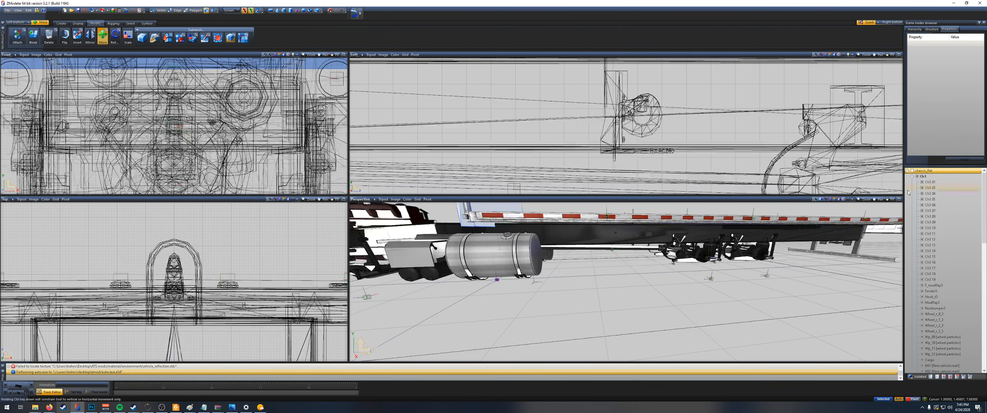
# Step: Move the two transferred A_share meshes within chassis_flat so they sit under the Ck3 node
pyautogui.scroll(-20, 929, 312)
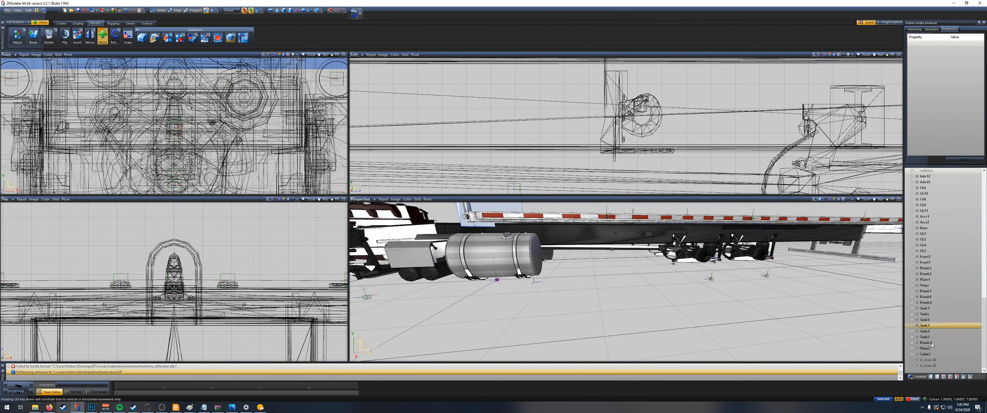
pyautogui.click(934, 361)
pyautogui.keyDown('ctrl'); pyautogui.click(935, 366); pyautogui.keyUp('ctrl')
pyautogui.scroll(8, 941, 279)
pyautogui.moveTo(935, 362); pyautogui.dragTo(932, 177)
pyautogui.scroll(-6, 943, 270)
pyautogui.scroll(3, 943, 281)
pyautogui.scroll(15, 943, 281)
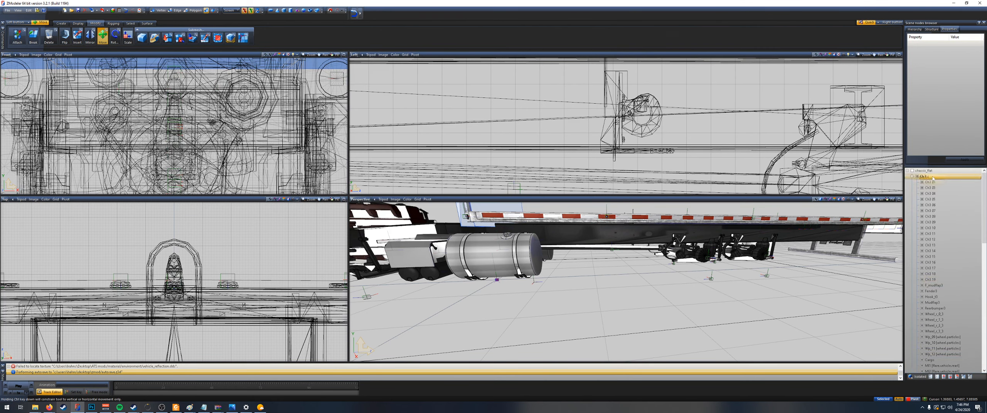
# Step: Select the two transferred A_share hook meshes and move them behind the rear end of the chassis
pyautogui.scroll(-4, 717, 144)
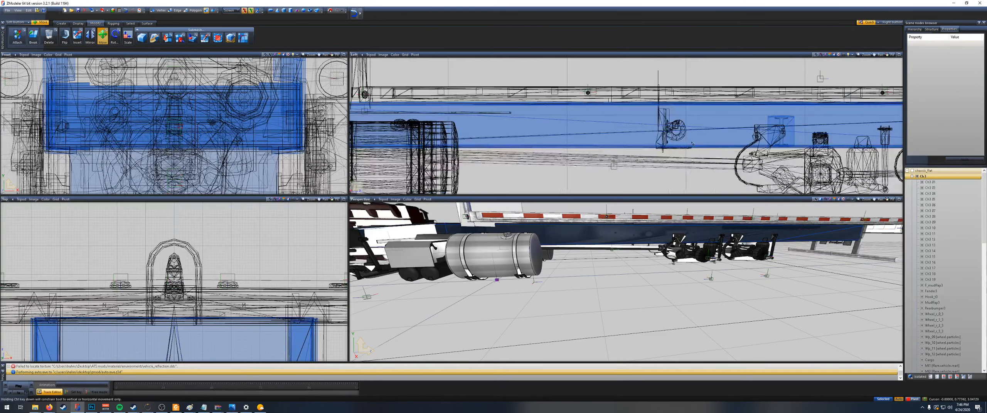
pyautogui.click(670, 143)
pyautogui.scroll(-6, 674, 140)
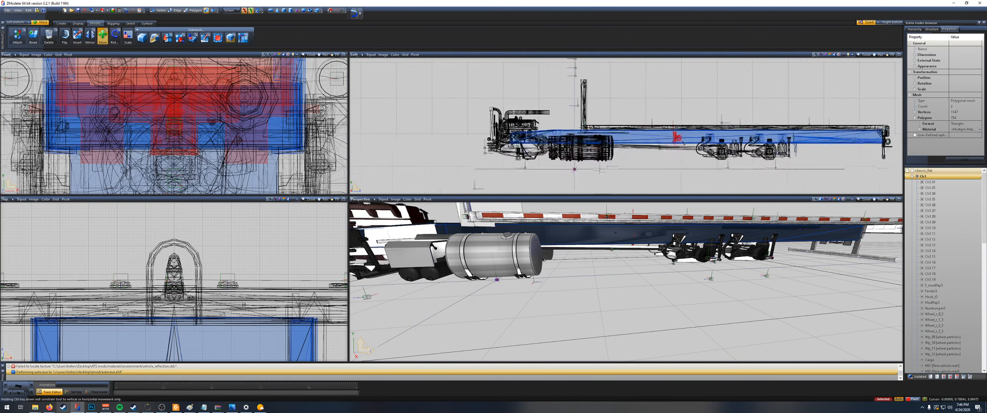
pyautogui.scroll(5, 823, 145)
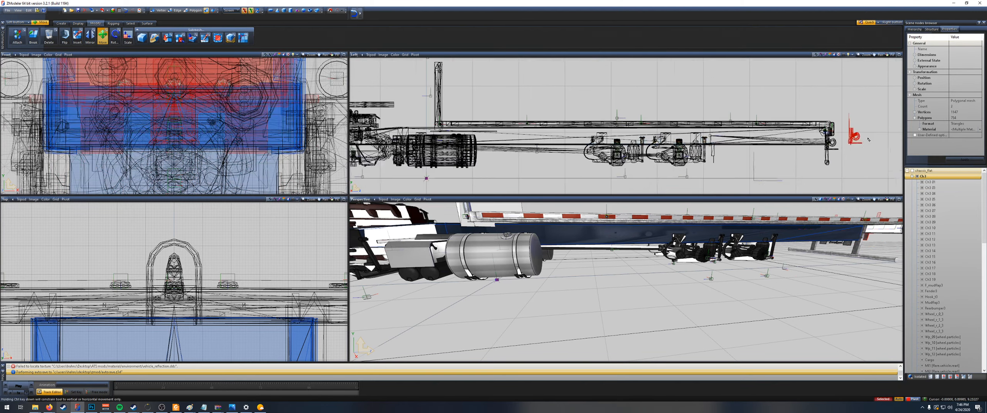
pyautogui.scroll(5, 823, 145)
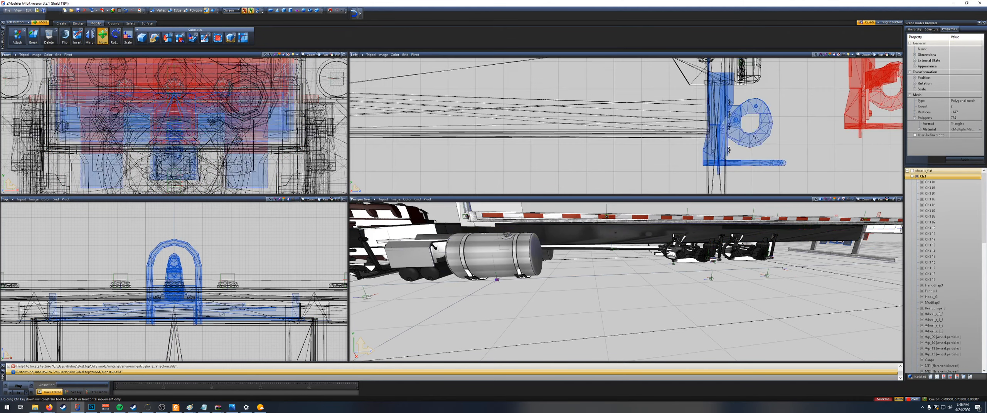
pyautogui.moveTo(764, 130); pyautogui.dragTo(757, 121)
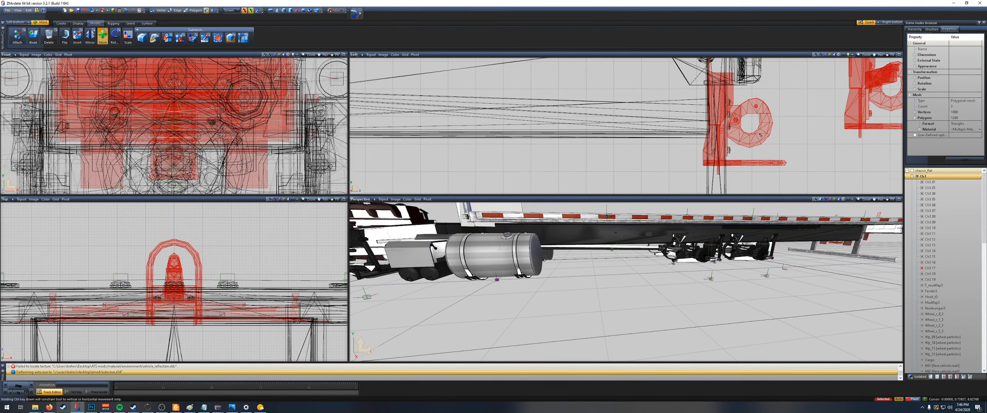
pyautogui.scroll(-6, 761, 135)
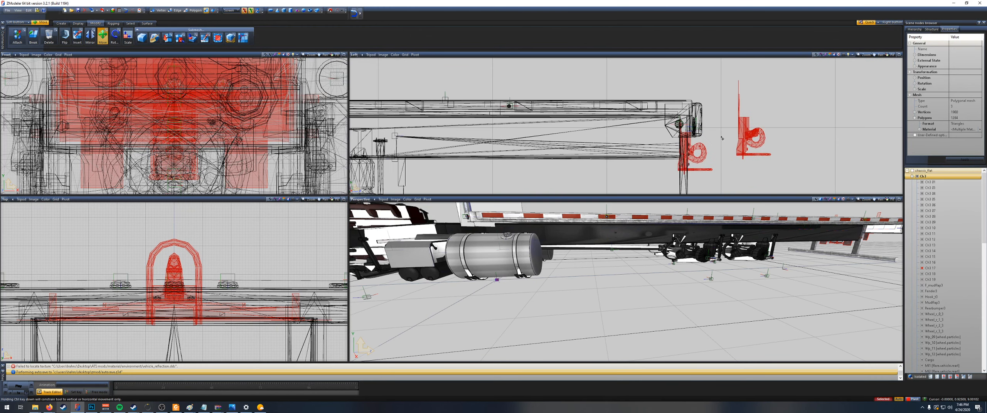
# Step: Shorten the hook's mounting bracket by lowering its tall uppermost vertices, and return to object-level editing
pyautogui.click(755, 111)
pyautogui.moveTo(721, 63); pyautogui.dragTo(738, 74)
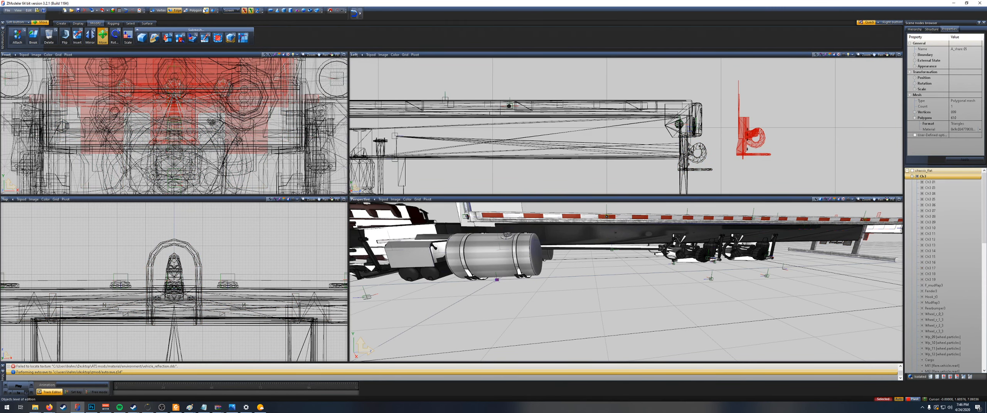
pyautogui.press('1')
pyautogui.moveTo(734, 69); pyautogui.dragTo(748, 86, button='right')
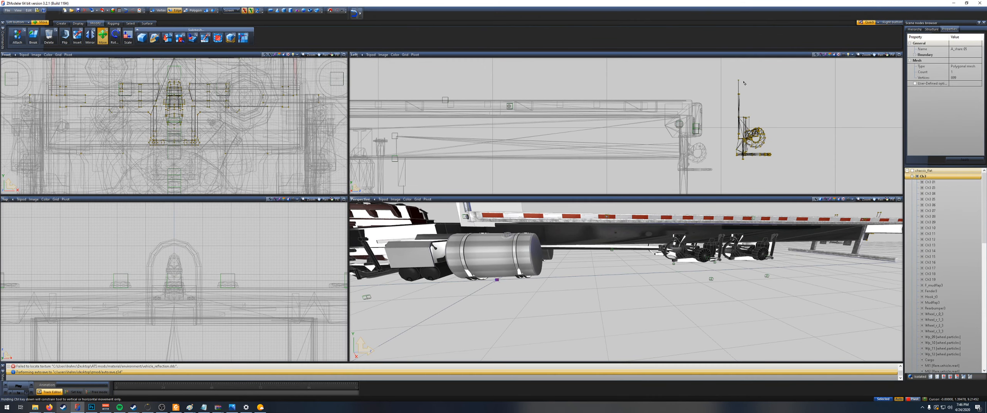
pyautogui.moveTo(739, 94); pyautogui.dragTo(738, 118)
pyautogui.moveTo(729, 105); pyautogui.dragTo(806, 176, button='right')
pyautogui.press('3')
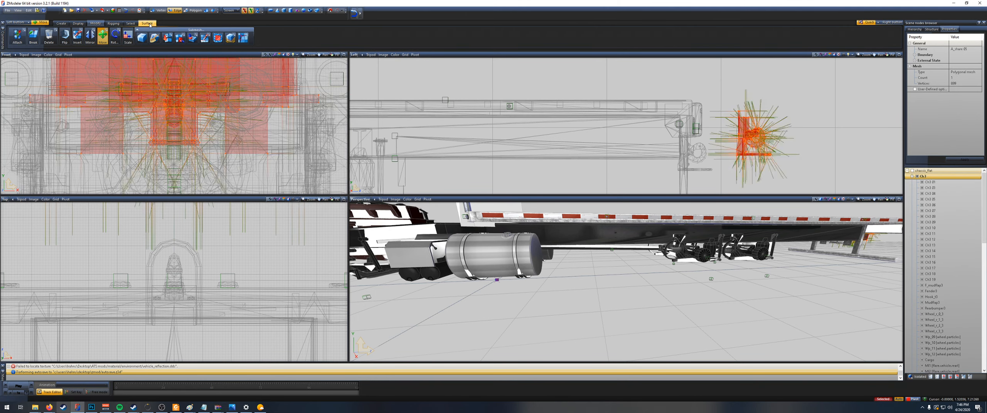
pyautogui.click(206, 11)
# Step: Move the two A_share meshes forward onto the rear end of the chassis, over the existing hook
pyautogui.rightClick(785, 178)
pyautogui.moveTo(783, 178); pyautogui.dragTo(747, 146, button='right')
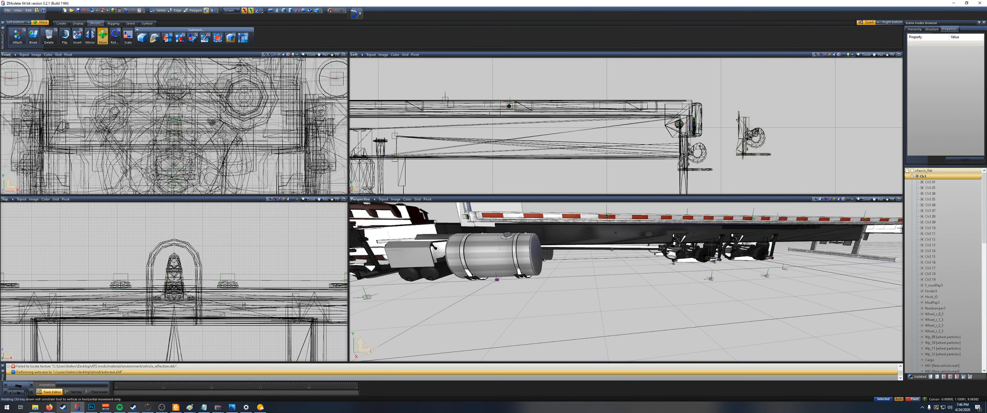
pyautogui.moveTo(754, 135); pyautogui.dragTo(681, 160)
pyautogui.scroll(2, 699, 154)
pyautogui.scroll(6, 697, 157)
pyautogui.scroll(-5, 756, 138)
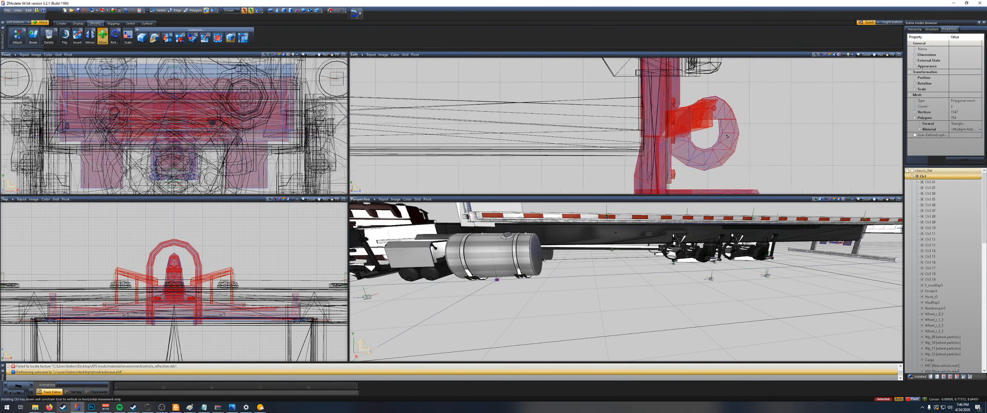
pyautogui.scroll(-4, 749, 153)
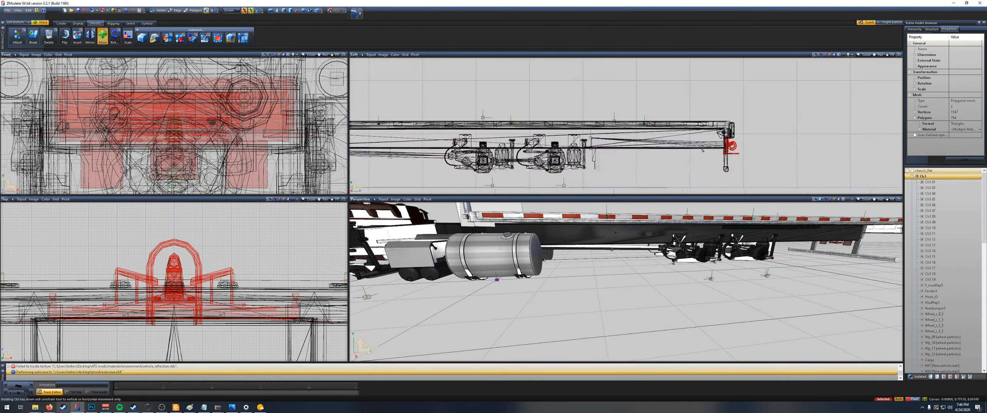
pyautogui.scroll(-1, 675, 155)
pyautogui.scroll(-1, 675, 155)
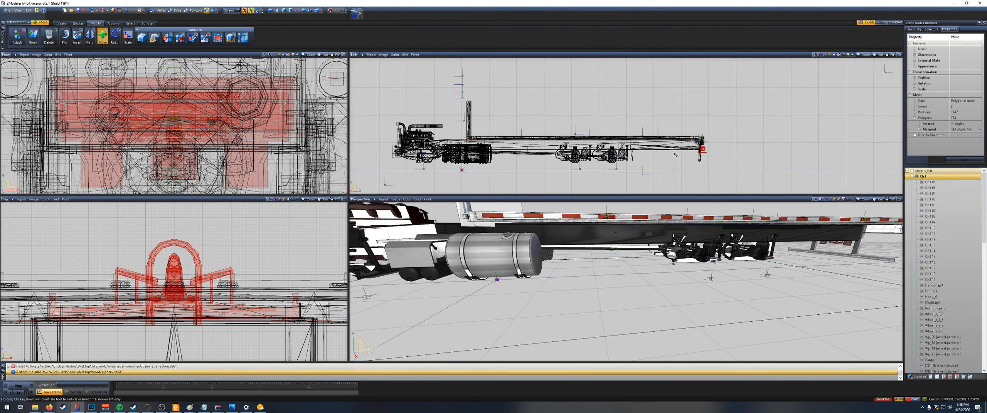
# Step: Examine how the placed hook lines up with the chassis rear and where its meshes sit among the child nodes
pyautogui.scroll(6, 638, 158)
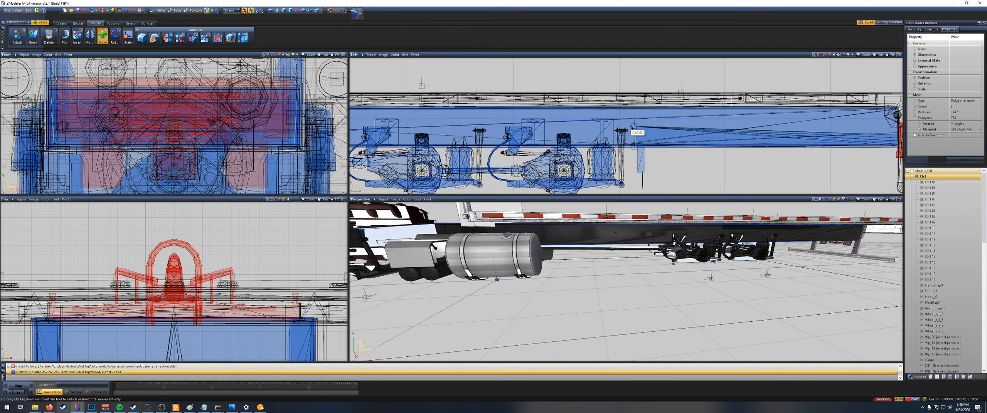
pyautogui.scroll(-7, 938, 267)
pyautogui.scroll(3, 938, 254)
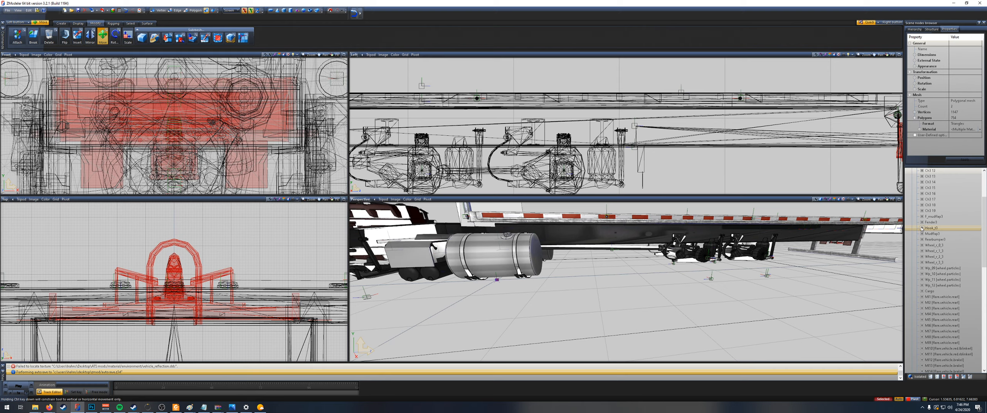
pyautogui.scroll(-2, 883, 148)
pyautogui.moveTo(883, 148); pyautogui.dragTo(726, 142, button='middle')
pyautogui.scroll(3, 726, 141)
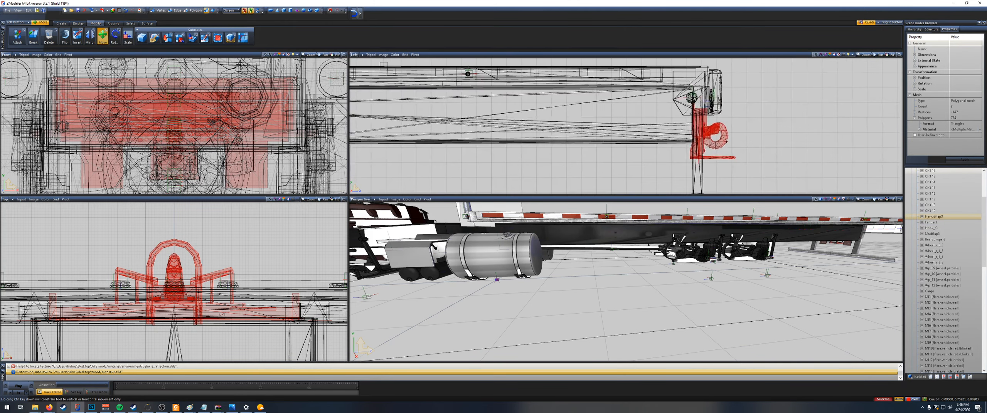
pyautogui.scroll(3, 726, 142)
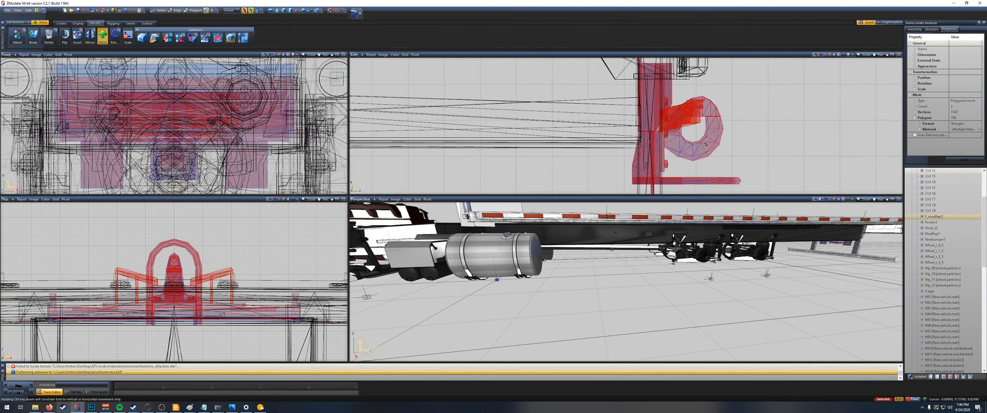
pyautogui.scroll(1, 706, 145)
pyautogui.scroll(-2, 758, 254)
pyautogui.scroll(-7, 950, 287)
pyautogui.scroll(-2, 951, 287)
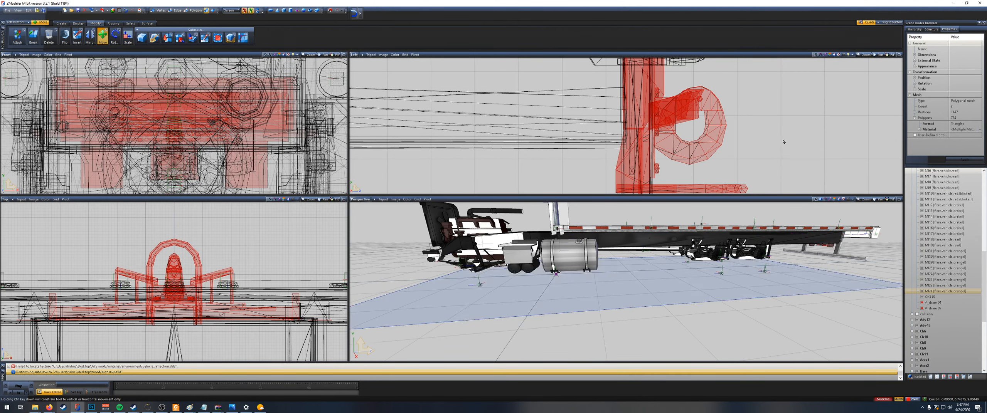
# Step: Delete the chassis's original rear hook parts, keeping the two A_share meshes hidden only during the deletion
pyautogui.click(922, 303)
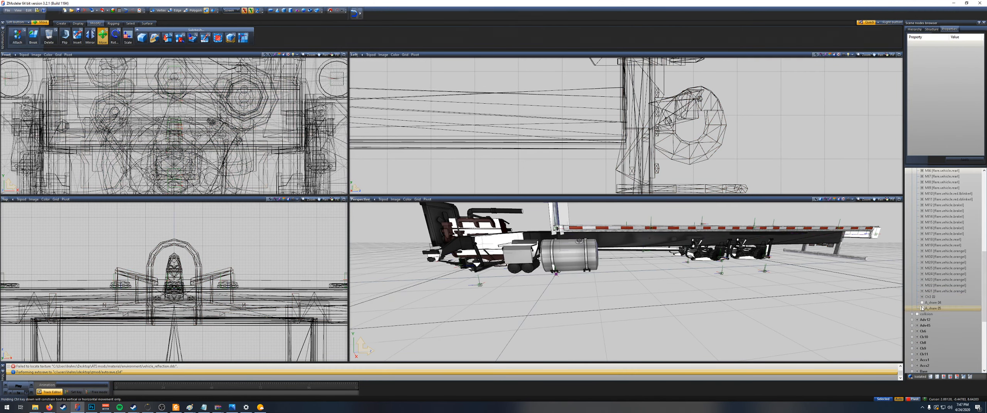
pyautogui.click(671, 127)
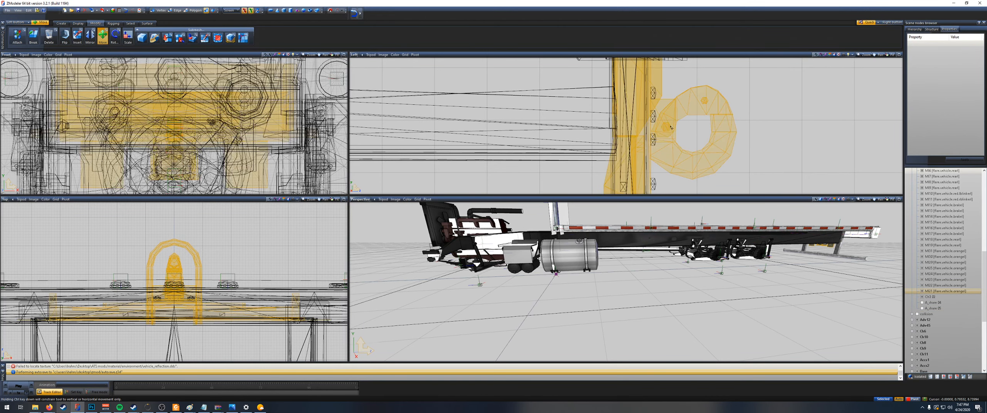
pyautogui.press('Delete')
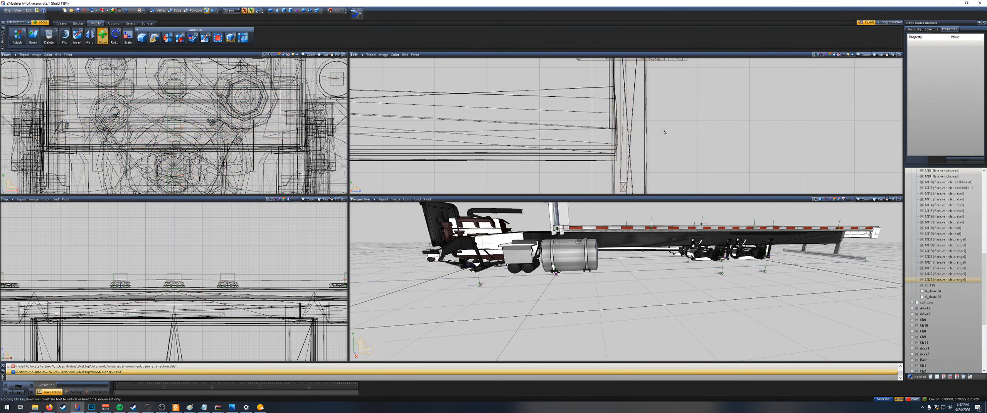
pyautogui.scroll(-4, 668, 134)
pyautogui.click(922, 297)
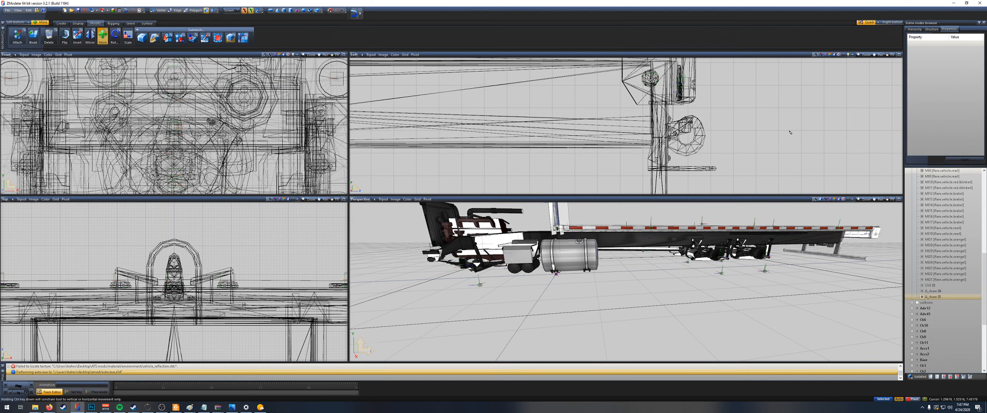
# Step: Delete the outer vertices of the side arms on both sides of the A_share hook mesh
pyautogui.moveTo(776, 204); pyautogui.dragTo(708, 235, button='middle')
pyautogui.scroll(-2, 795, 211)
pyautogui.scroll(5, 708, 234)
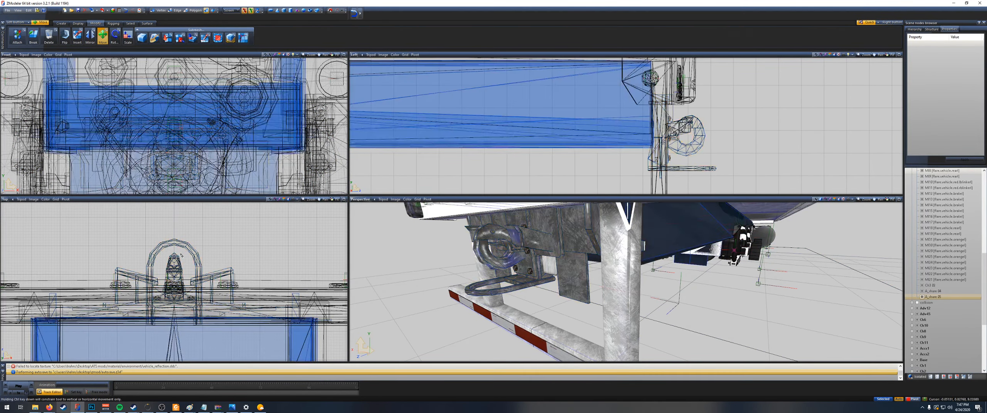
pyautogui.scroll(3, 125, 271)
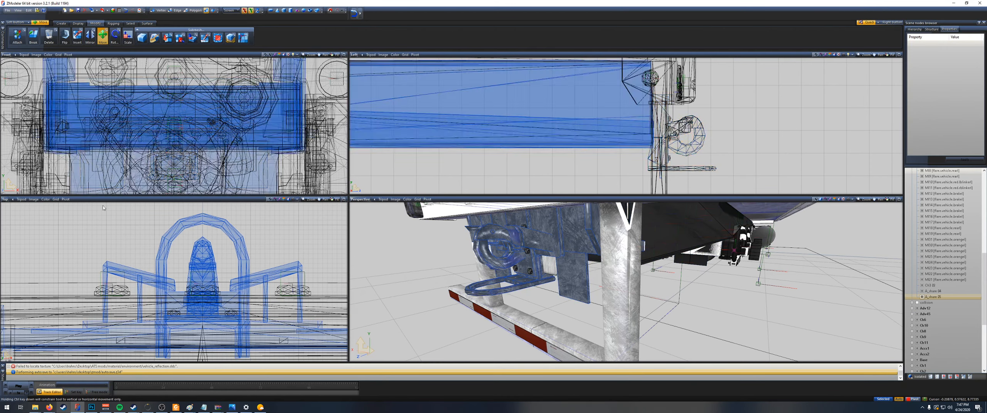
pyautogui.moveTo(119, 268); pyautogui.dragTo(91, 255)
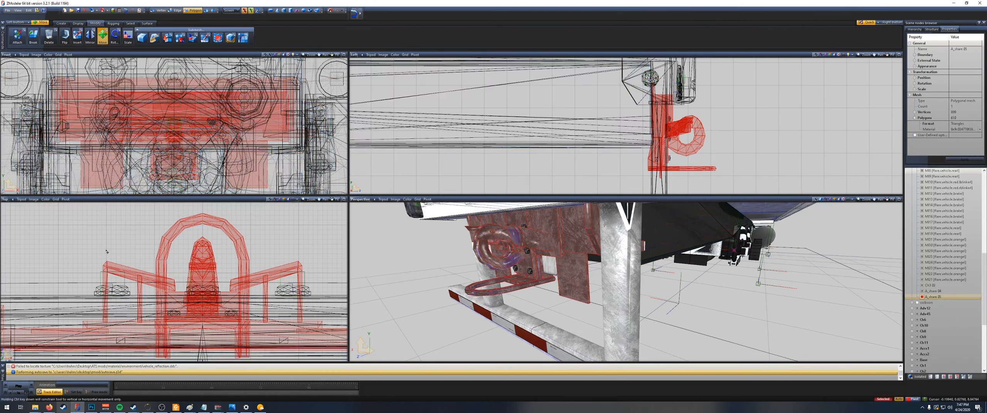
pyautogui.click(160, 10)
pyautogui.moveTo(64, 222); pyautogui.dragTo(131, 281)
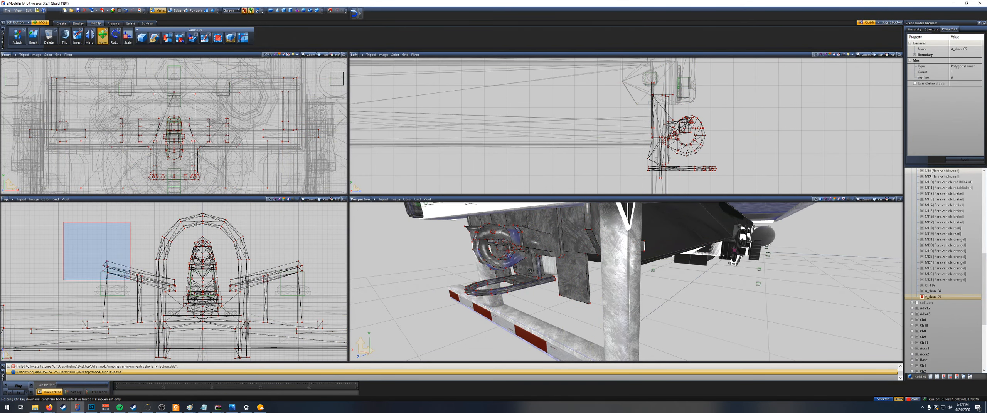
pyautogui.moveTo(140, 286); pyautogui.dragTo(151, 292, button='right')
pyautogui.scroll(2, 151, 292)
pyautogui.press('Delete')
pyautogui.moveTo(285, 251); pyautogui.dragTo(346, 291)
pyautogui.press('Delete')
# Step: Delete the small leftover side-arm fragments beside the hook
pyautogui.scroll(2, 256, 274)
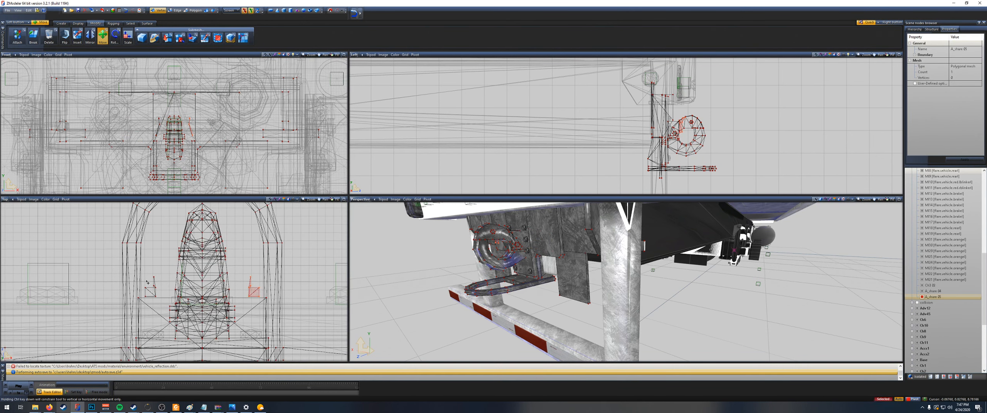
pyautogui.press('Delete')
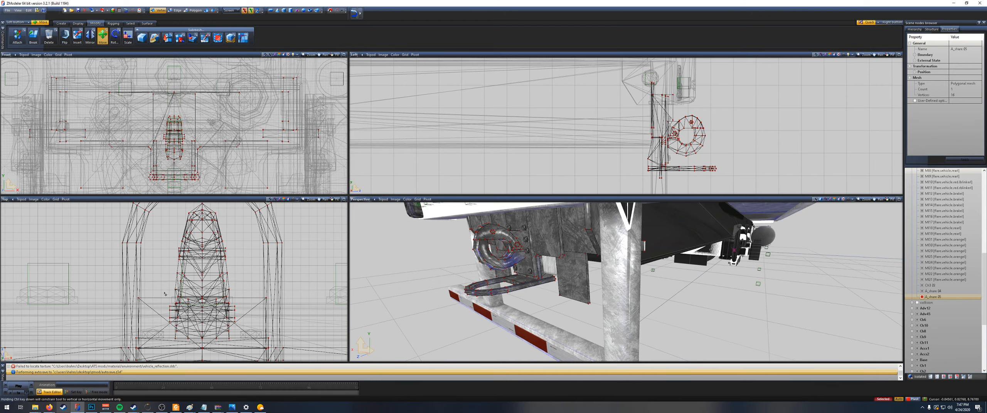
pyautogui.scroll(-4, 210, 279)
pyautogui.scroll(-3, 231, 286)
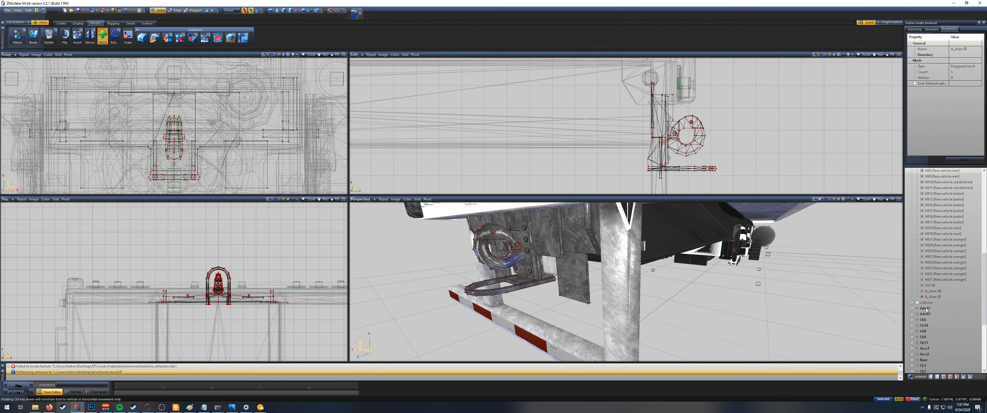
# Step: Leave vertex editing and single out the chassis's hook locator dummy for moving
pyautogui.scroll(12, 933, 285)
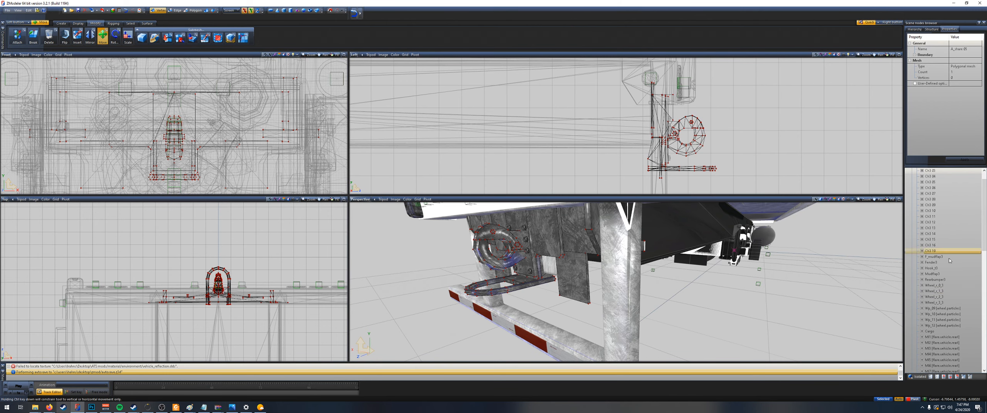
pyautogui.rightClick(938, 269)
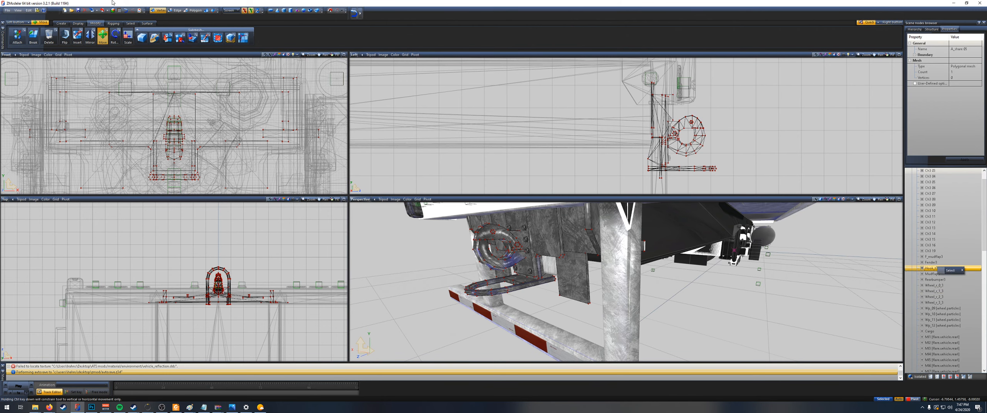
pyautogui.click(201, 10)
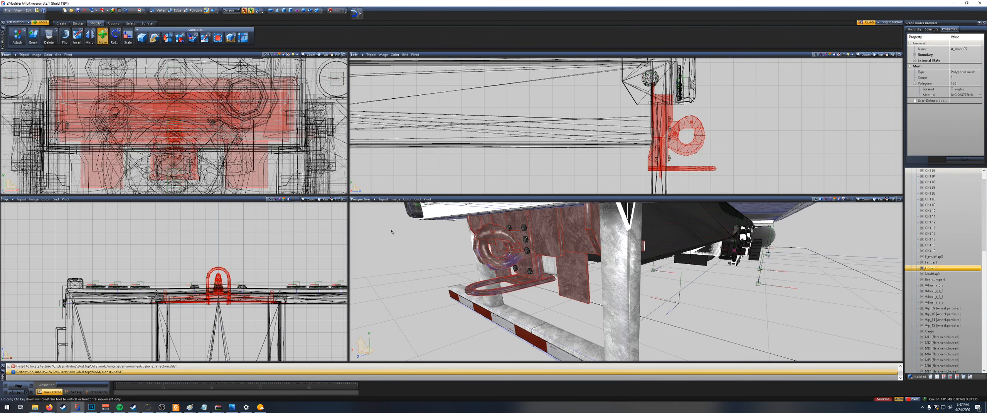
pyautogui.press('space')
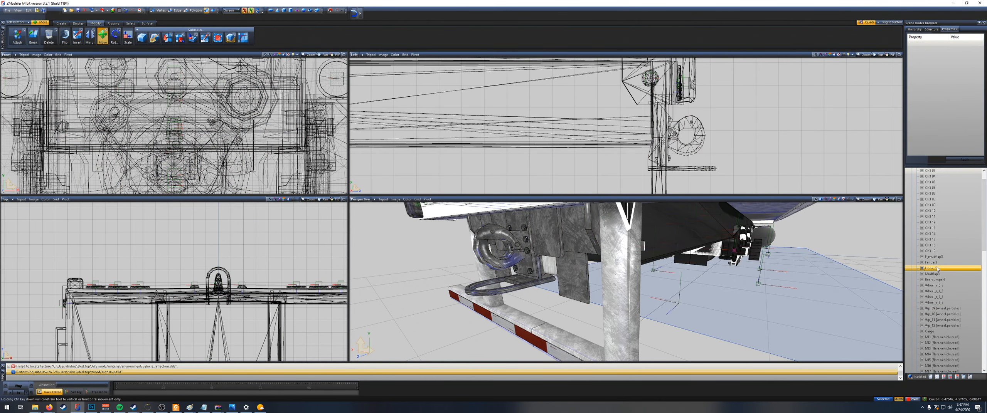
pyautogui.click(938, 268)
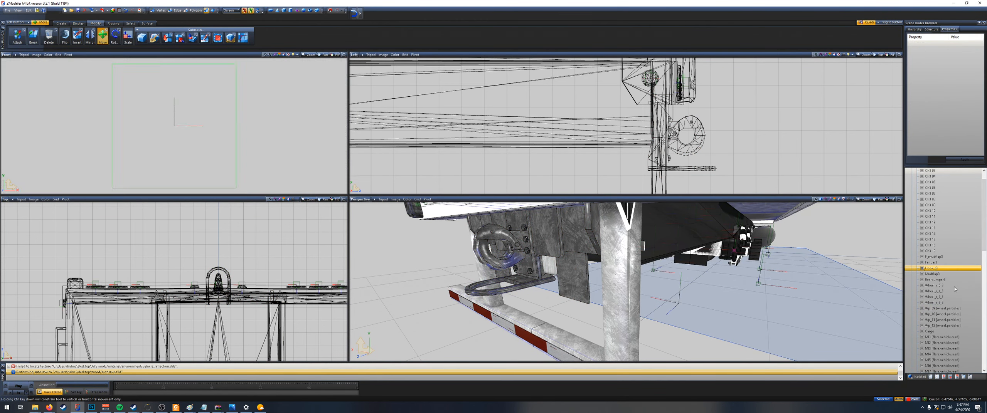
pyautogui.scroll(-10, 562, 134)
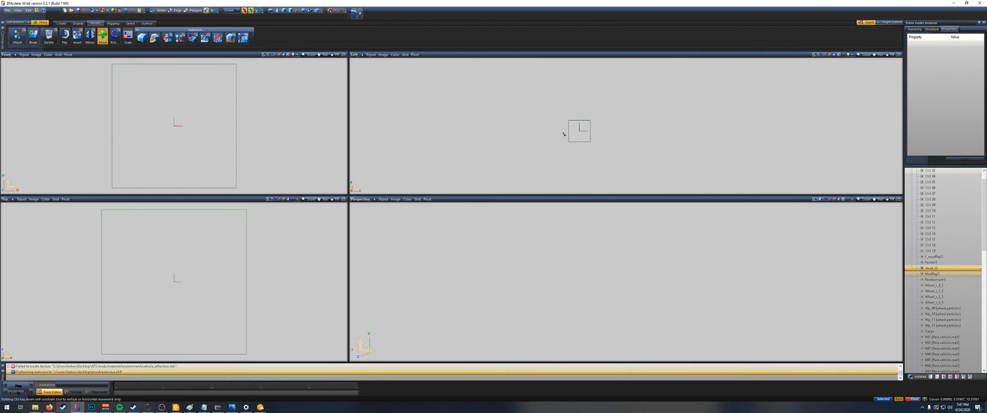
pyautogui.scroll(-10, 564, 134)
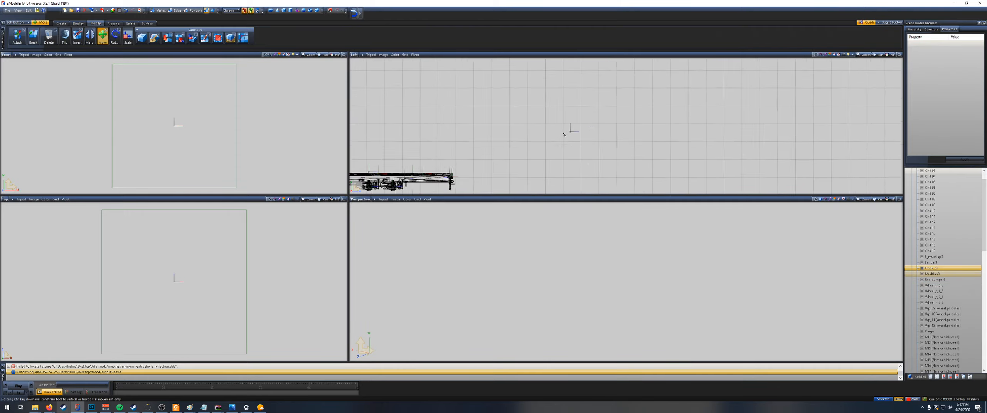
pyautogui.moveTo(517, 151); pyautogui.dragTo(601, 109, button='middle')
pyautogui.click(625, 120)
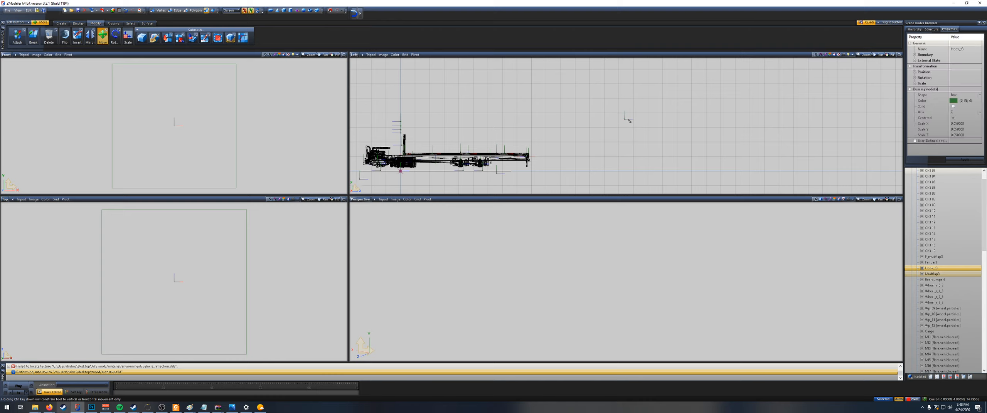
pyautogui.click(626, 120)
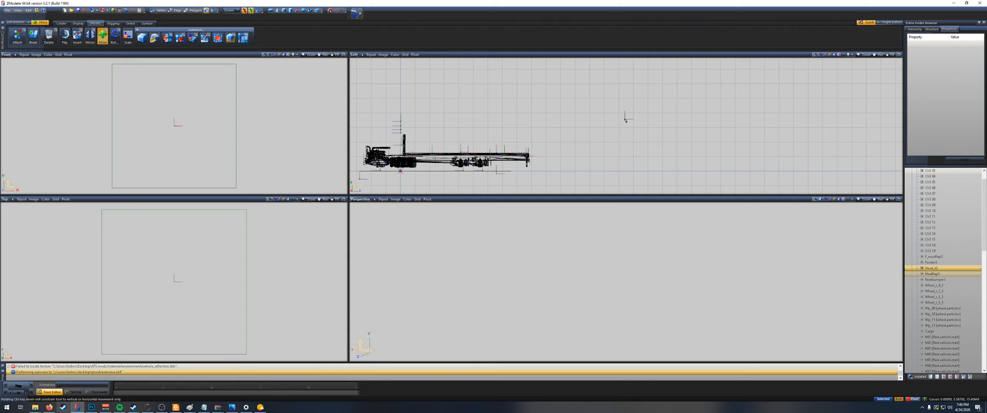
# Step: Move the hook locator dummy onto the outer edge of the new hook's ring at the chassis rear
pyautogui.scroll(2, 626, 120)
pyautogui.moveTo(626, 121); pyautogui.dragTo(466, 189)
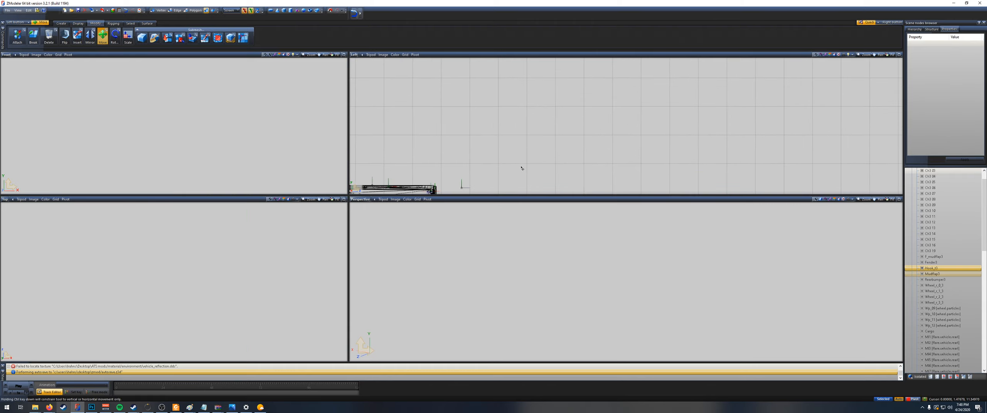
pyautogui.moveTo(515, 178); pyautogui.dragTo(581, 116, button='middle')
pyautogui.scroll(8, 467, 150)
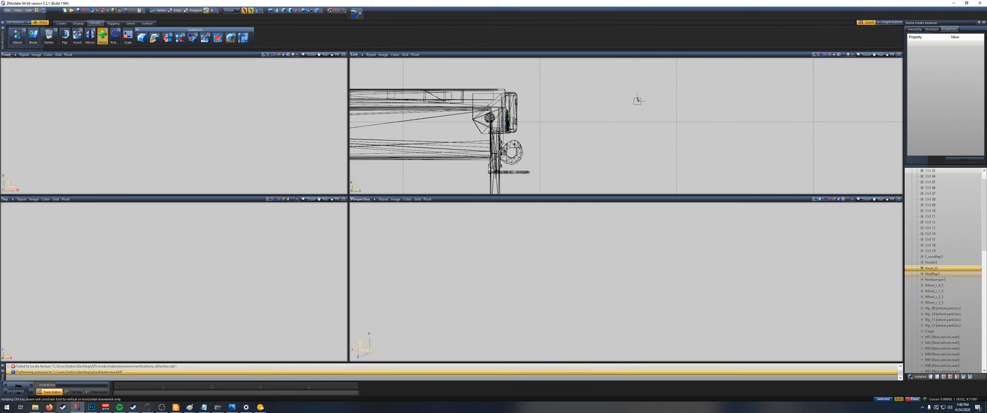
pyautogui.moveTo(638, 100); pyautogui.dragTo(572, 133)
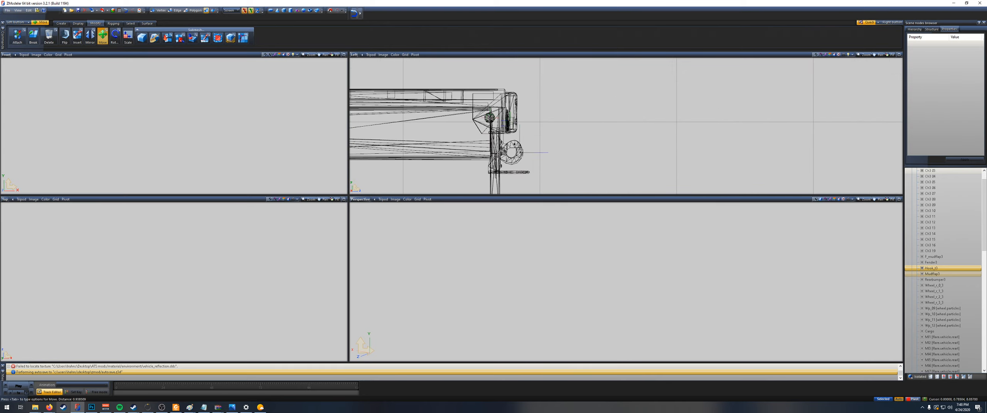
pyautogui.scroll(9, 515, 153)
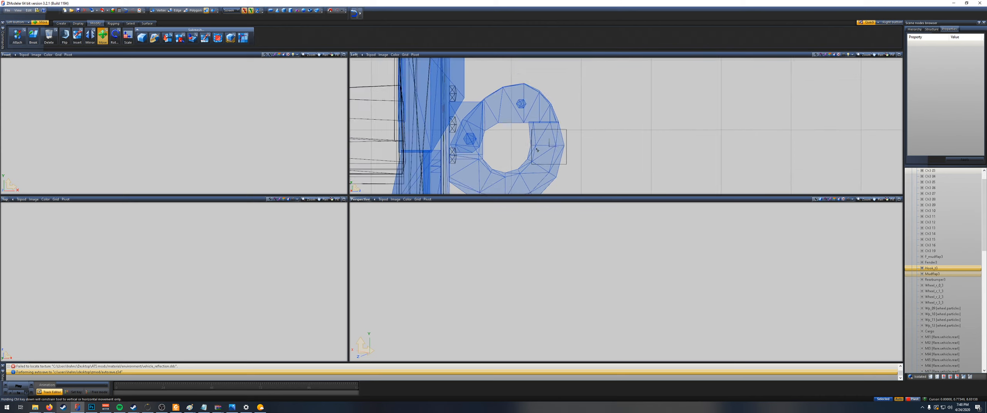
pyautogui.moveTo(553, 151); pyautogui.dragTo(554, 151)
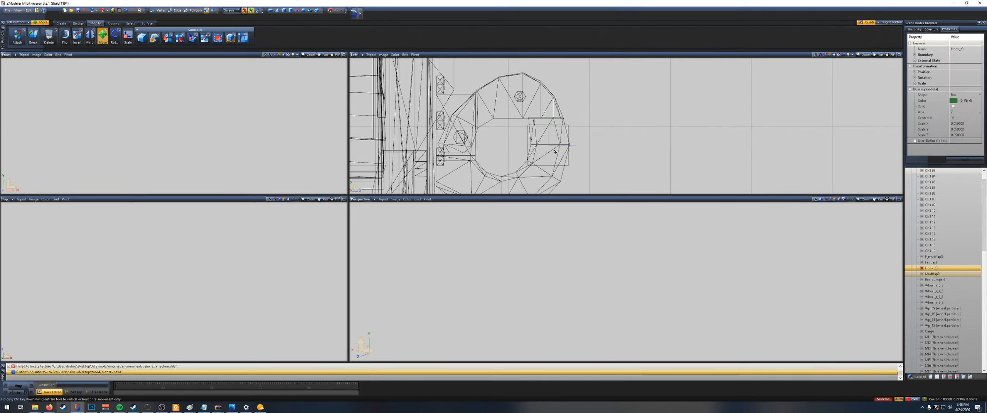
pyautogui.scroll(-9, 554, 152)
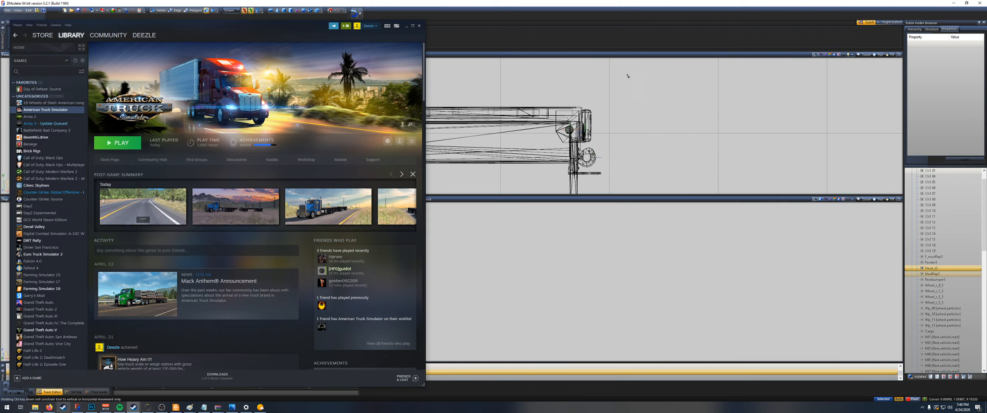
pyautogui.scroll(2, 716, 160)
pyautogui.scroll(3, 920, 182)
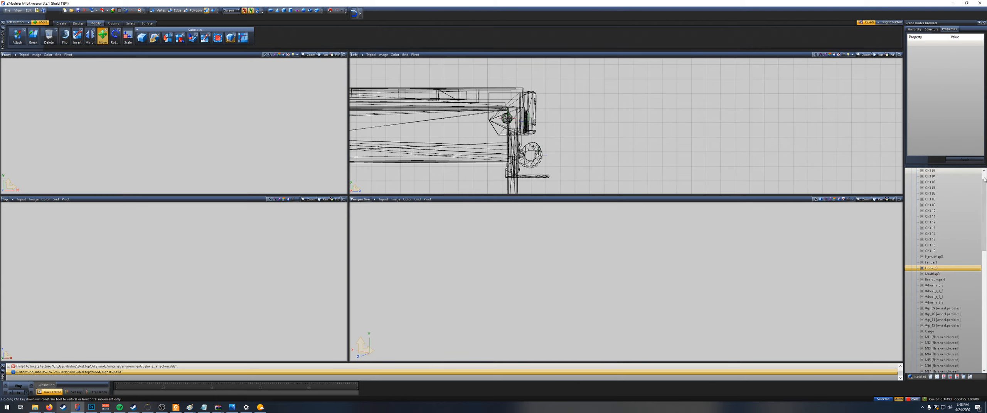
# Step: Collapse the chassis_flat hierarchy and export the model over the existing chassis_flat.pmd
pyautogui.click(912, 177)
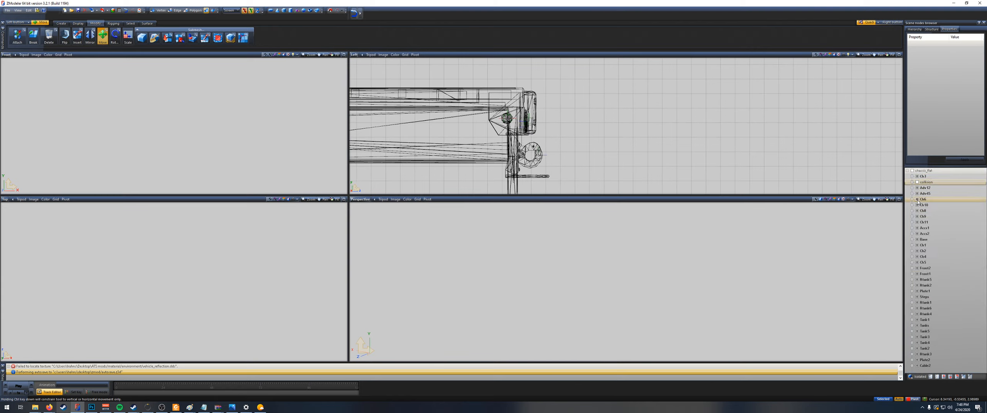
pyautogui.click(918, 182)
pyautogui.click(923, 170)
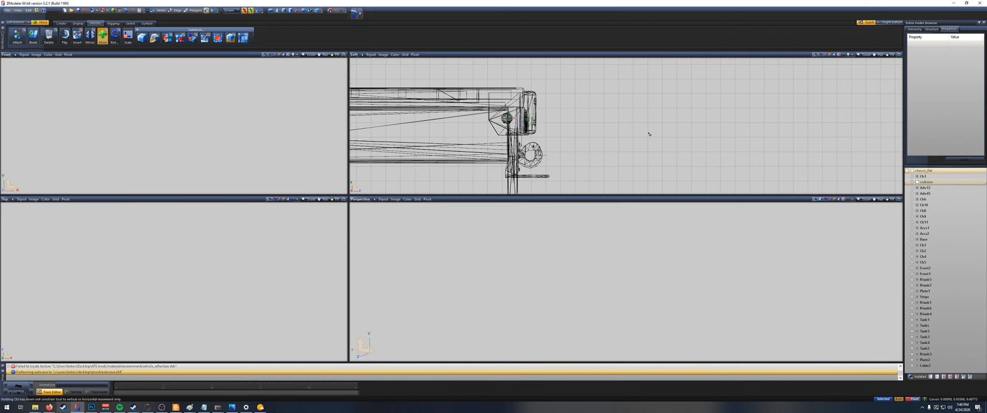
pyautogui.scroll(-3, 644, 135)
pyautogui.scroll(-5, 640, 136)
pyautogui.moveTo(575, 104); pyautogui.dragTo(757, 115, button='middle')
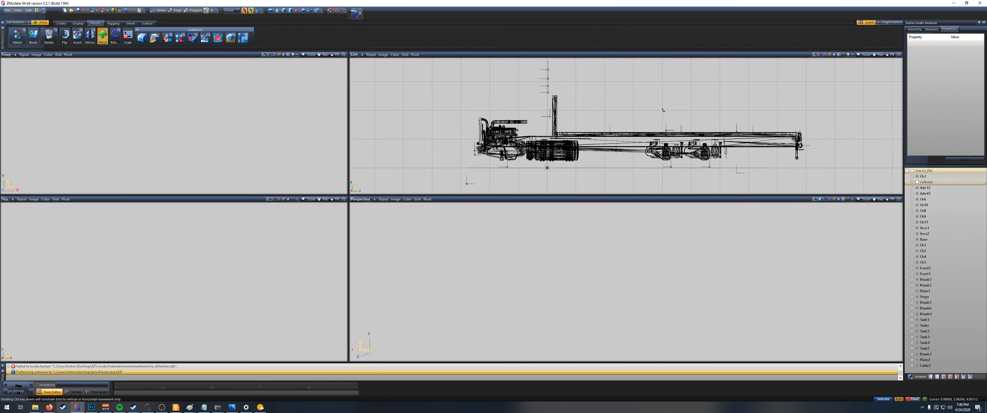
pyautogui.scroll(-2, 662, 110)
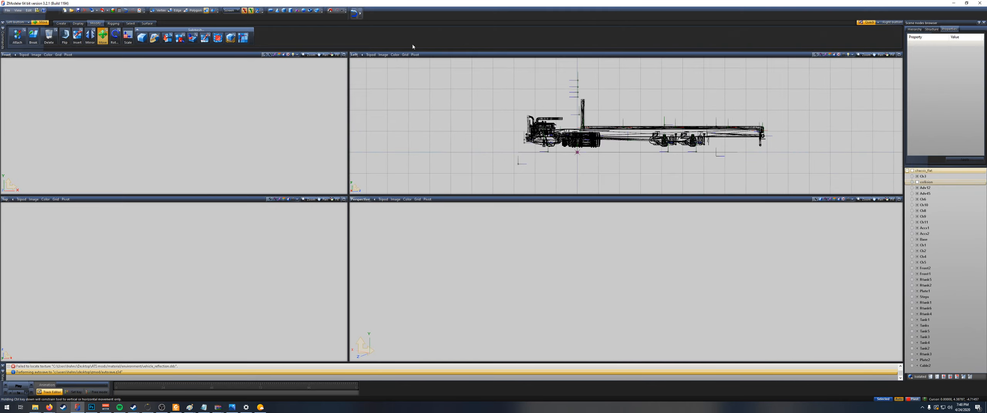
pyautogui.click(102, 11)
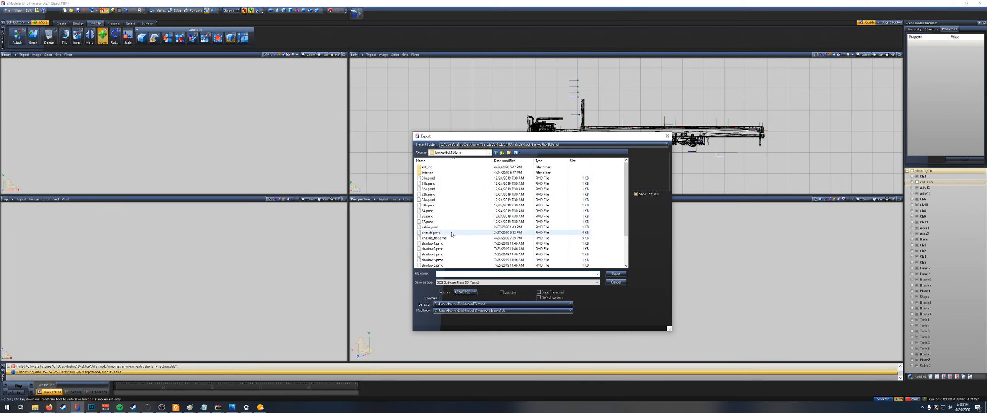
pyautogui.doubleClick(454, 239)
pyautogui.click(507, 204)
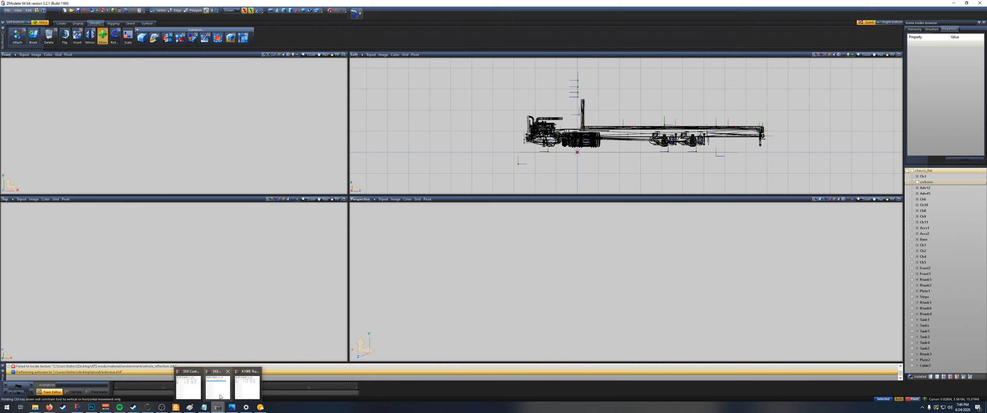
# Step: Replace the chassis_flat .pmc, .pmd and .pmg files in the K100E Truck and Trailer archive with the newly exported ones
pyautogui.click(233, 385)
pyautogui.moveTo(35, 408)
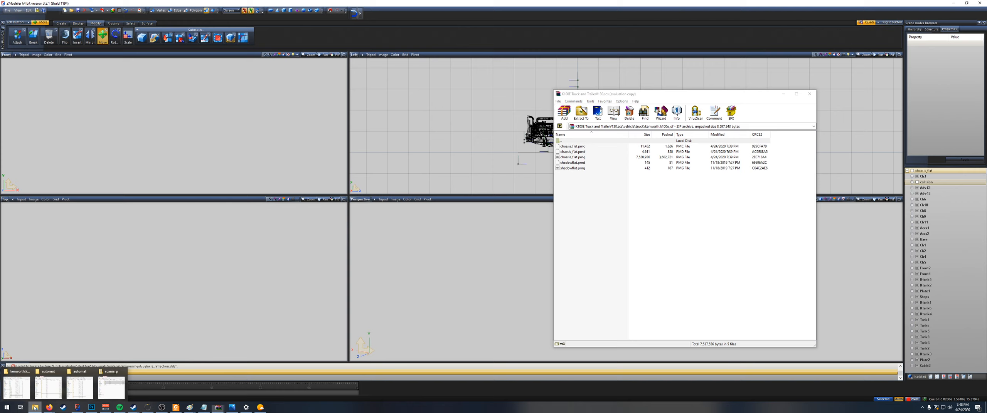
pyautogui.click(21, 388)
pyautogui.moveTo(155, 313); pyautogui.dragTo(683, 247)
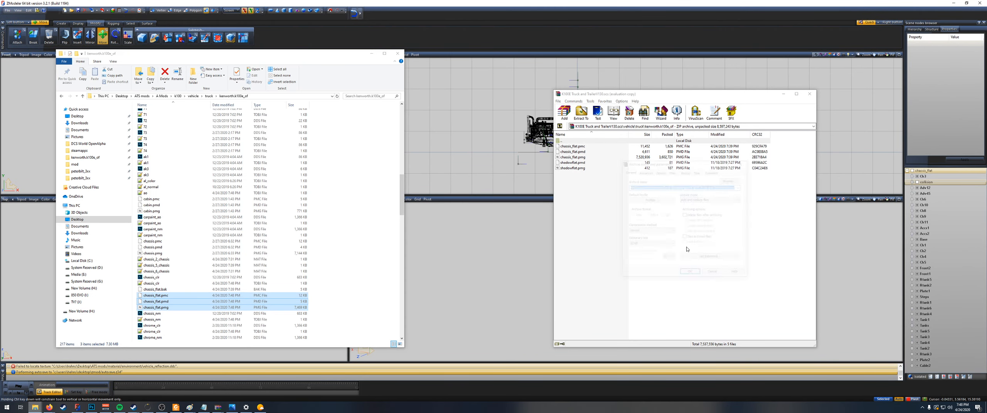
pyautogui.click(691, 277)
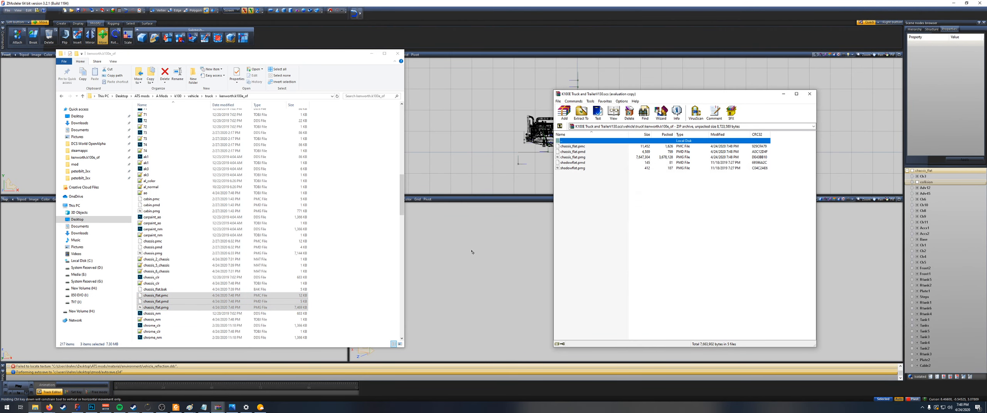
# Step: Launch American Truck Simulator from the Steam library and load into the game
pyautogui.click(63, 408)
pyautogui.click(131, 145)
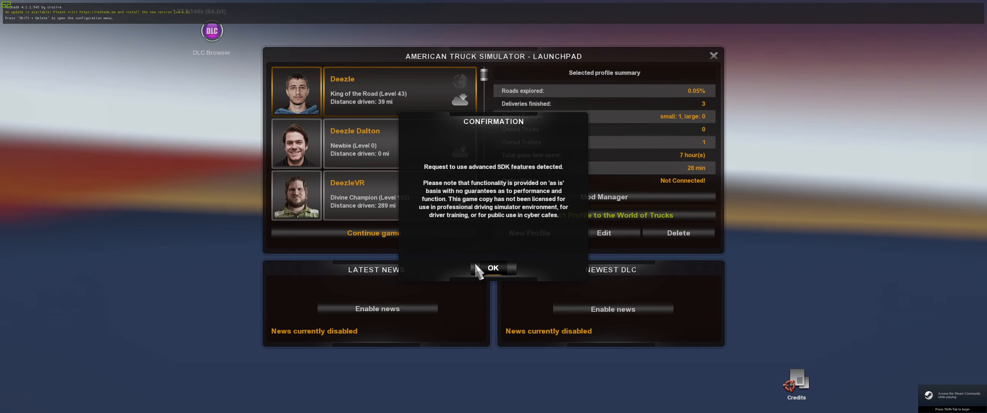
pyautogui.click(489, 265)
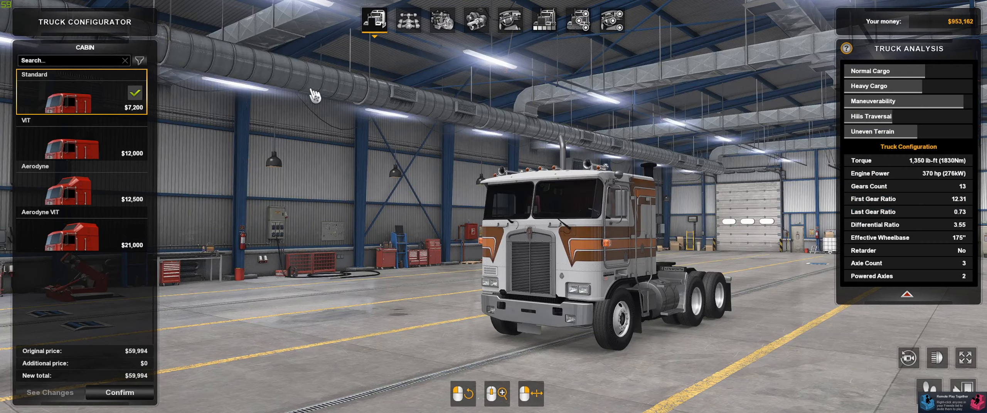
# Step: Fit the 6x4 Flatbed chassis to the truck and apply the plain Blue paint job
pyautogui.click(408, 20)
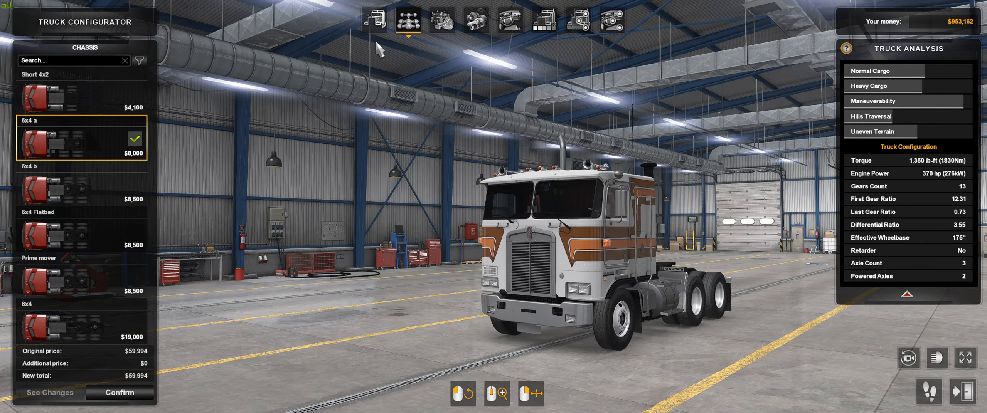
pyautogui.click(83, 226)
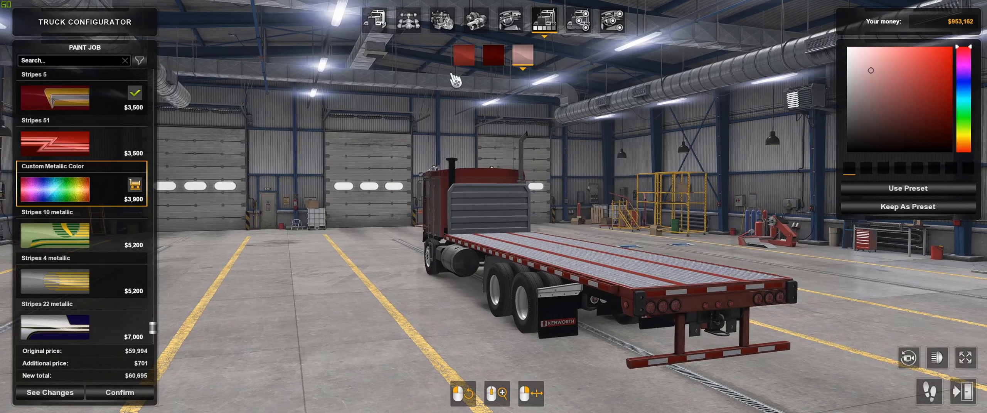
pyautogui.scroll(15, 110, 251)
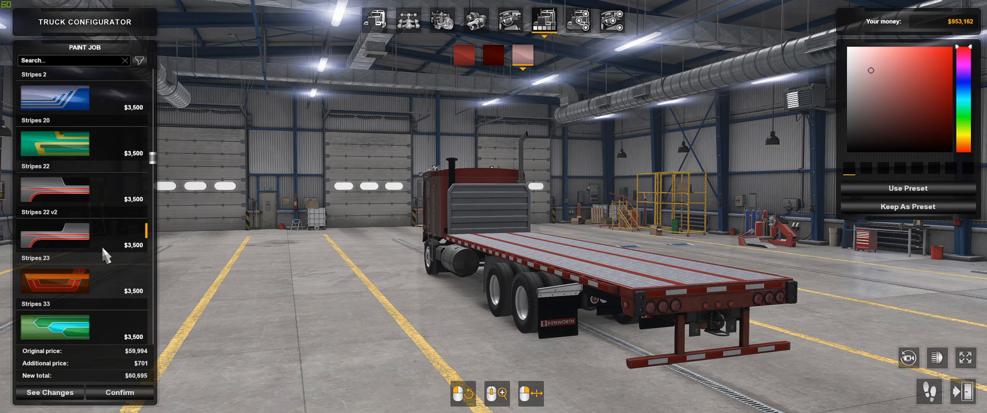
pyautogui.click(85, 199)
pyautogui.click(102, 147)
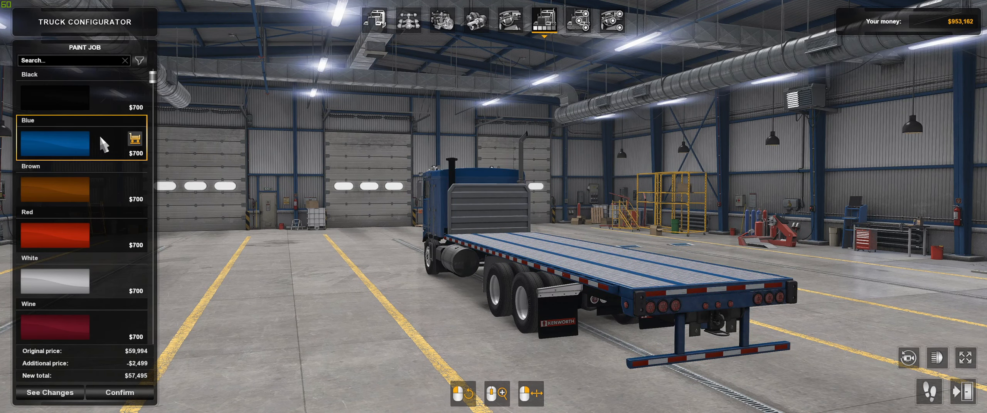
pyautogui.click(96, 105)
pyautogui.click(87, 122)
# Step: Turn on the truck's lights and examine the flatbed from the side and rear
pyautogui.moveTo(201, 145); pyautogui.dragTo(502, 198)
pyautogui.moveTo(501, 198); pyautogui.dragTo(539, 208, button='right')
pyautogui.moveTo(539, 208); pyautogui.dragTo(648, 235)
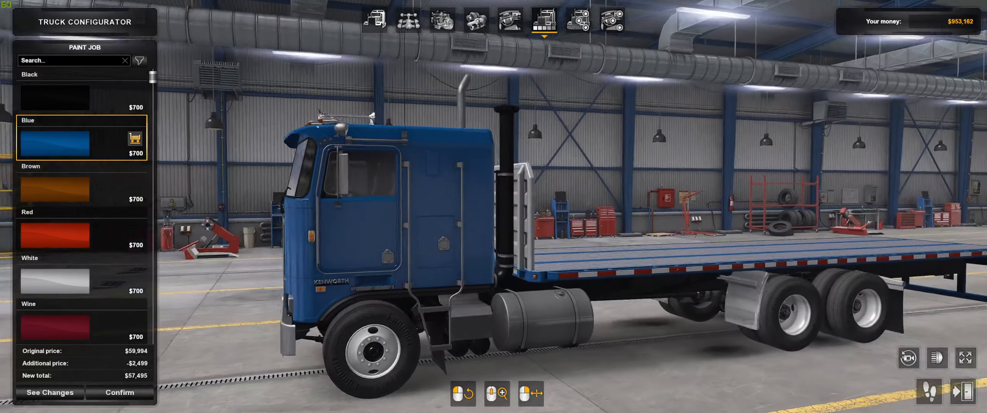
pyautogui.click(940, 361)
pyautogui.moveTo(550, 273)
pyautogui.mouseDown()
pyautogui.moveTo(324, 266)
pyautogui.moveTo(416, 266)
pyautogui.moveTo(403, 301)
pyautogui.mouseUp()
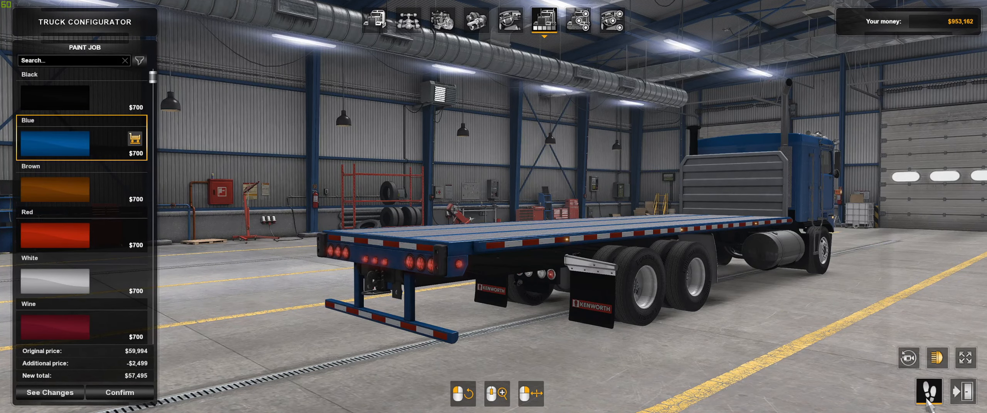
# Step: Start walking around the truck and inspect the flatbed's rear corner, underside and bumper up close
pyautogui.click(929, 391)
pyautogui.press('a')
pyautogui.moveTo(494, 162); pyautogui.dragTo(617, 174, button='right')
pyautogui.press('a')
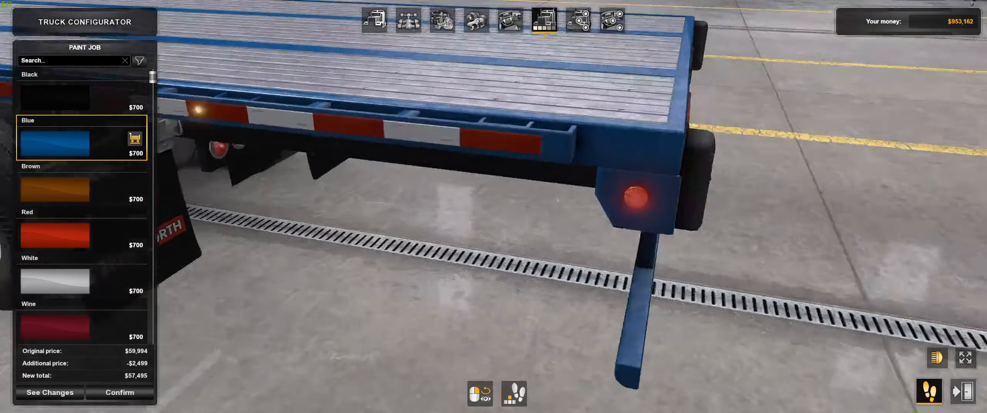
pyautogui.press('ctrl')
pyautogui.moveTo(494, 208); pyautogui.dragTo(471, 135, button='right')
pyautogui.press('a')
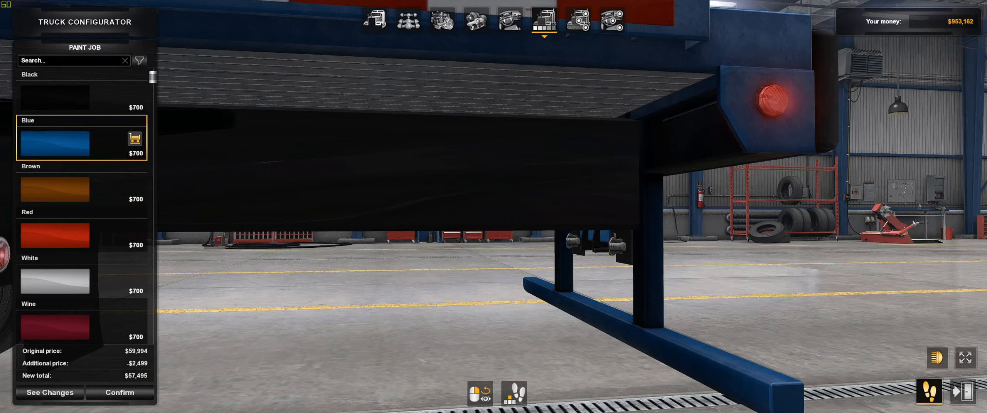
pyautogui.press('d')
pyautogui.moveTo(493, 208); pyautogui.dragTo(378, 220, button='right')
# Step: Walk forward along the truck to inspect the cab's side and front, including its marker lights, from near and far
pyautogui.press('w')
pyautogui.press('w')
pyautogui.moveTo(247, 179); pyautogui.dragTo(231, 170, button='right')
pyautogui.press('d')
pyautogui.press('s')
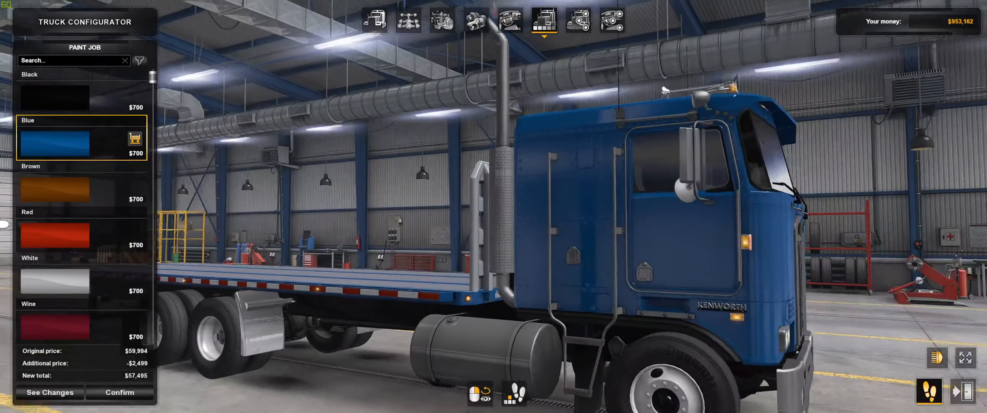
pyautogui.press('w')
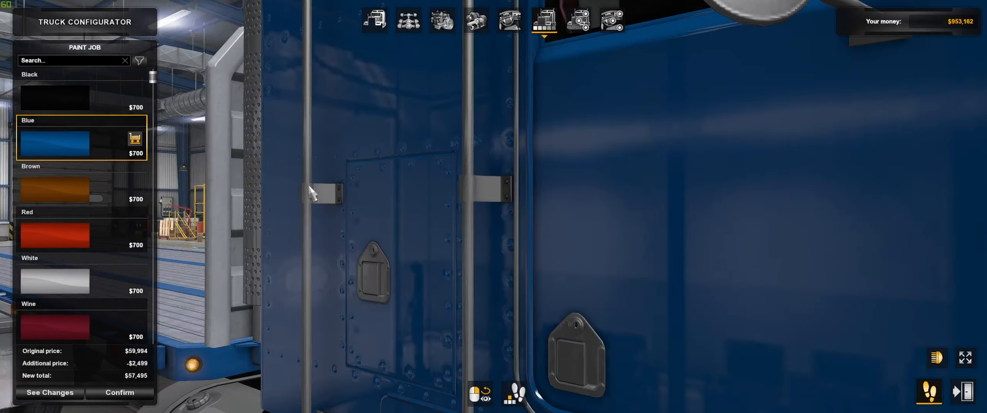
pyautogui.moveTo(324, 187); pyautogui.dragTo(209, 203, button='right')
pyautogui.press('s')
pyautogui.press('s')
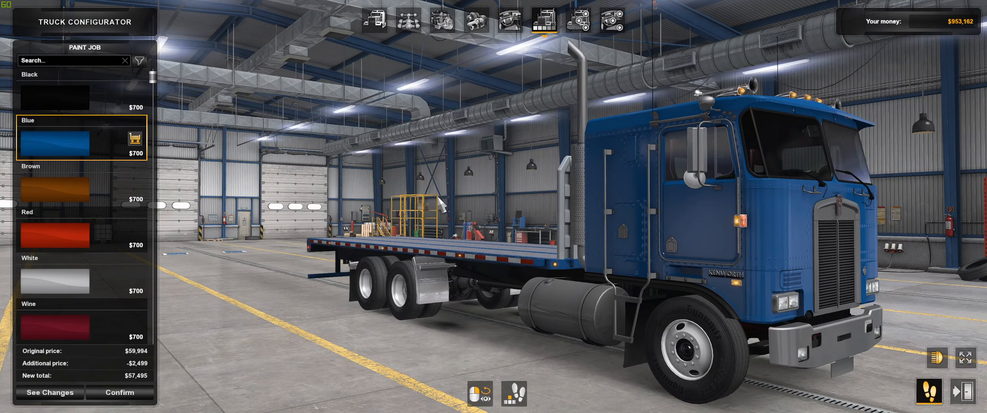